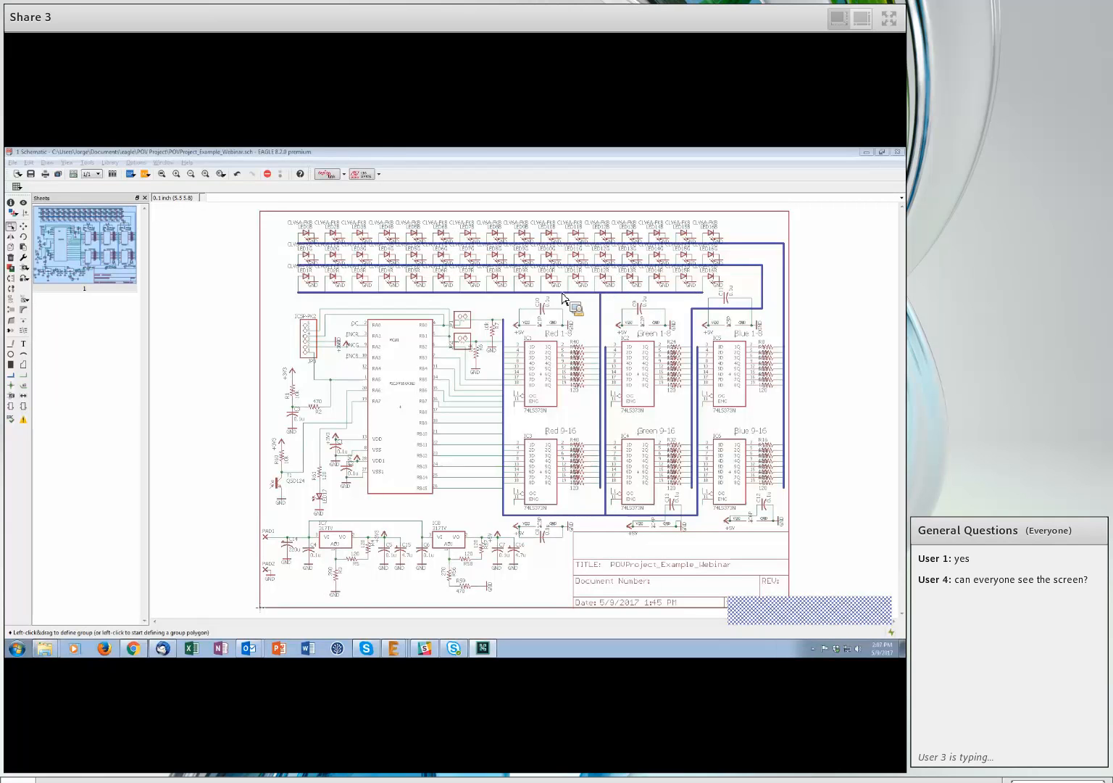
- Bring the POV project's schematic window to the front
left_click(866, 611)
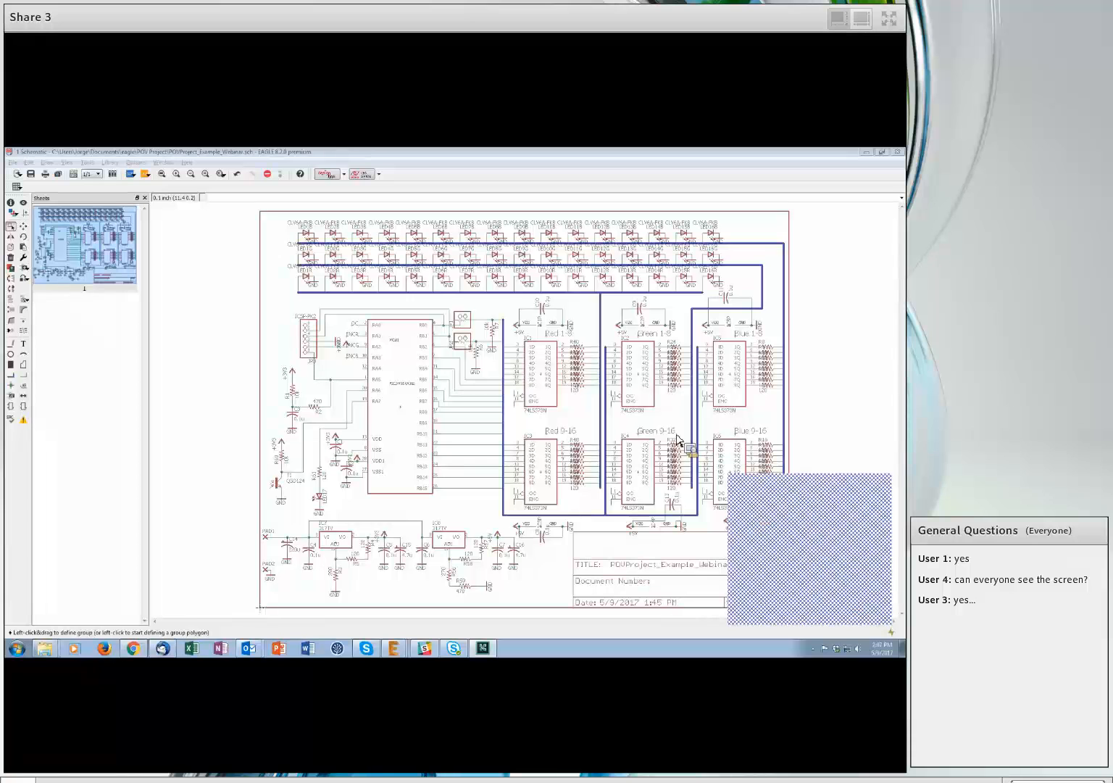
left_click(504, 312)
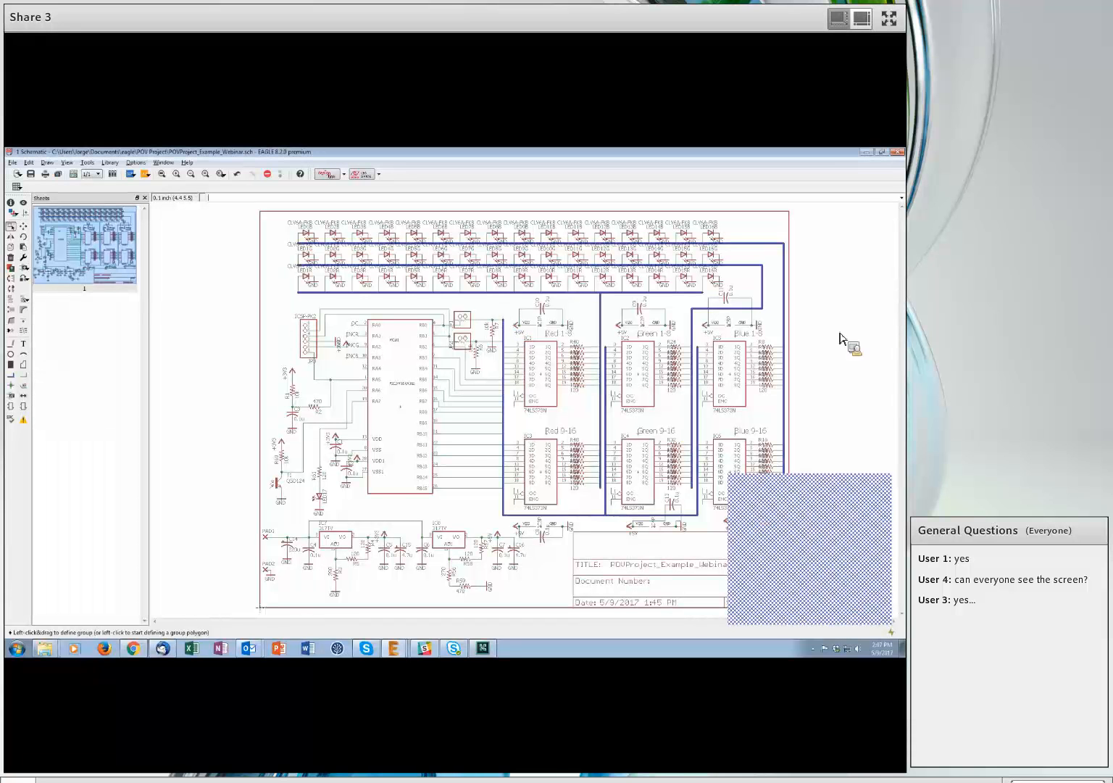
left_click(860, 477)
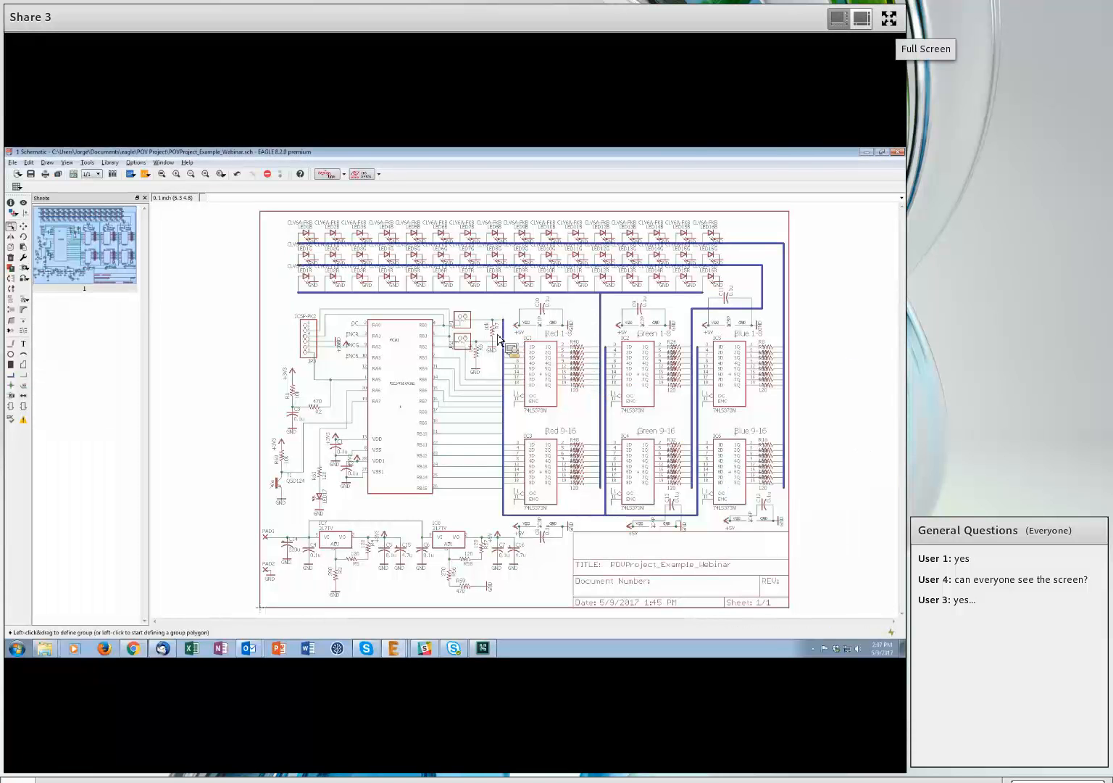
left_click(888, 18)
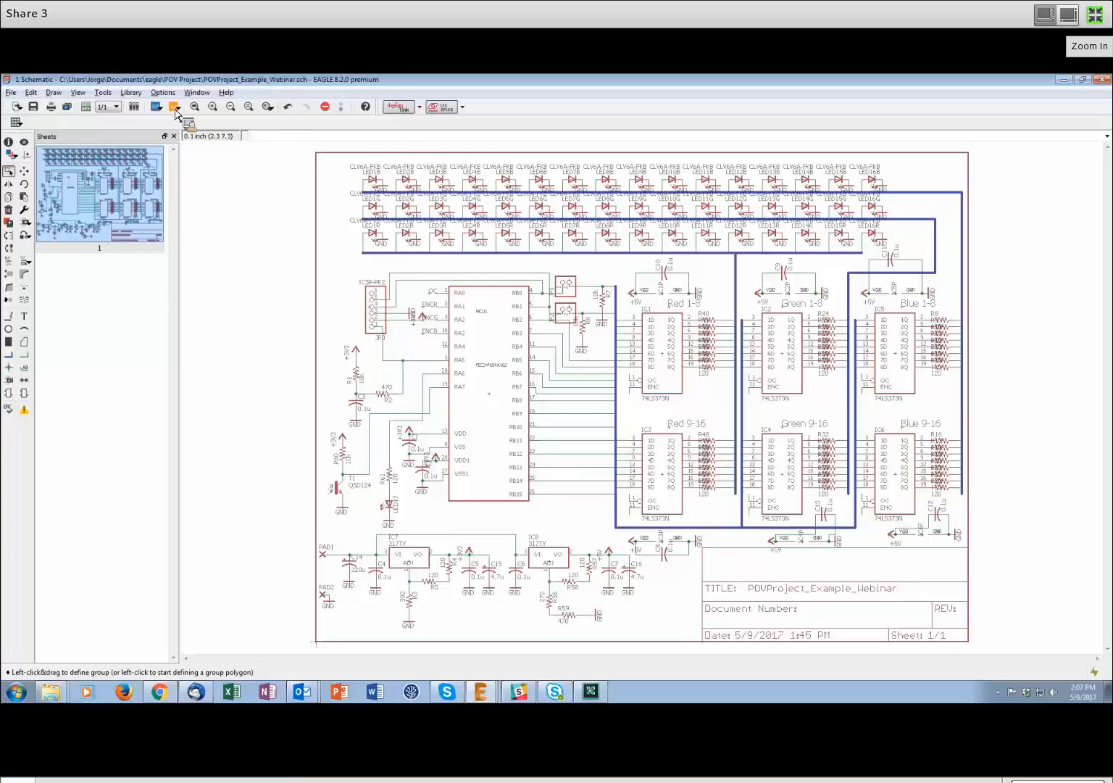
- Switch to the board layout, declining 'Create from schematic?', and bring the '2 Board' window forward
left_click(85, 107)
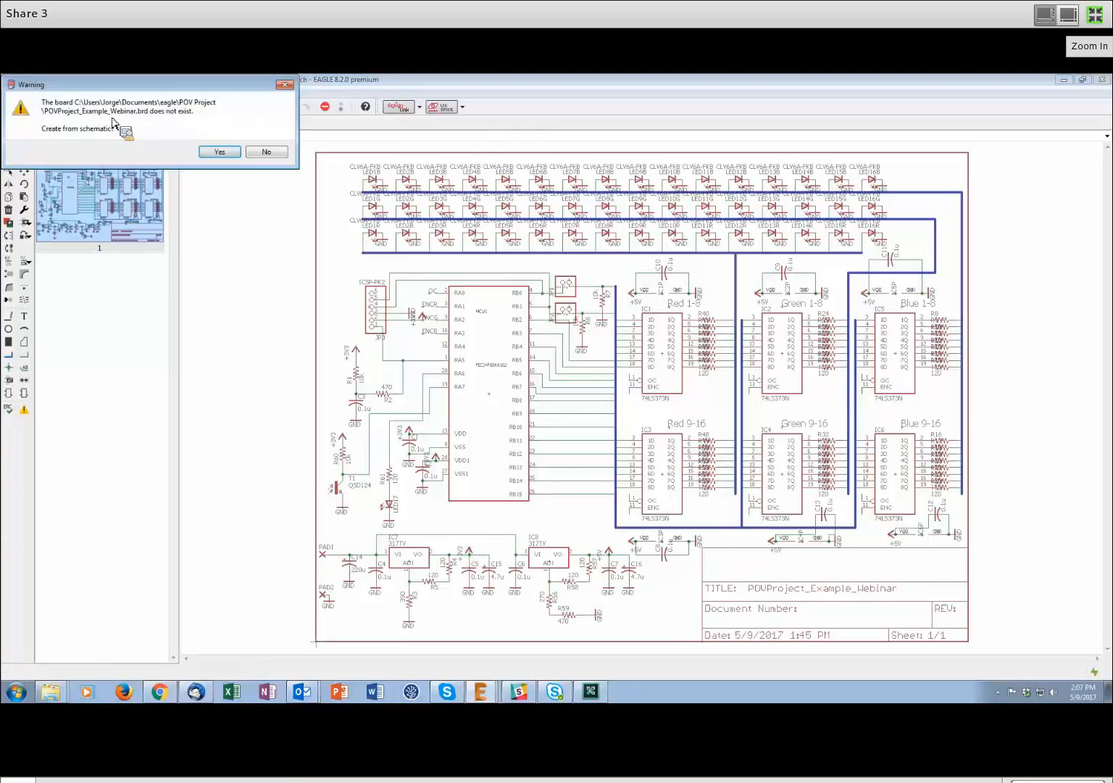
left_click(266, 152)
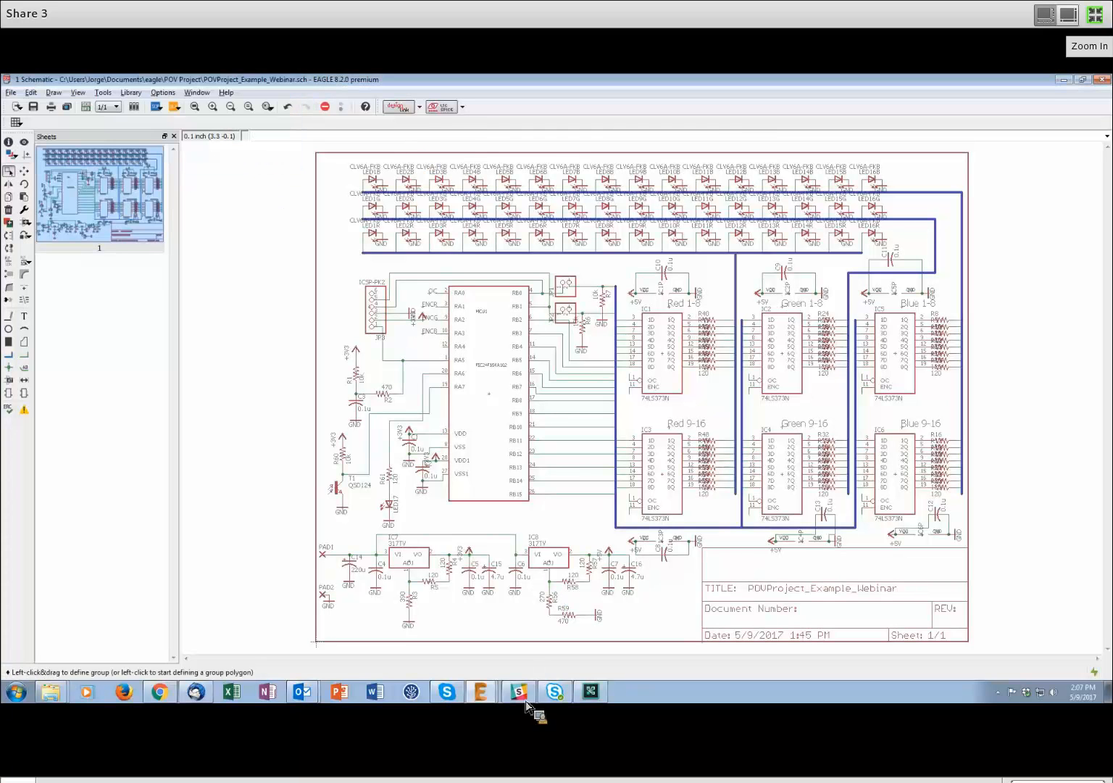
left_click(464, 696)
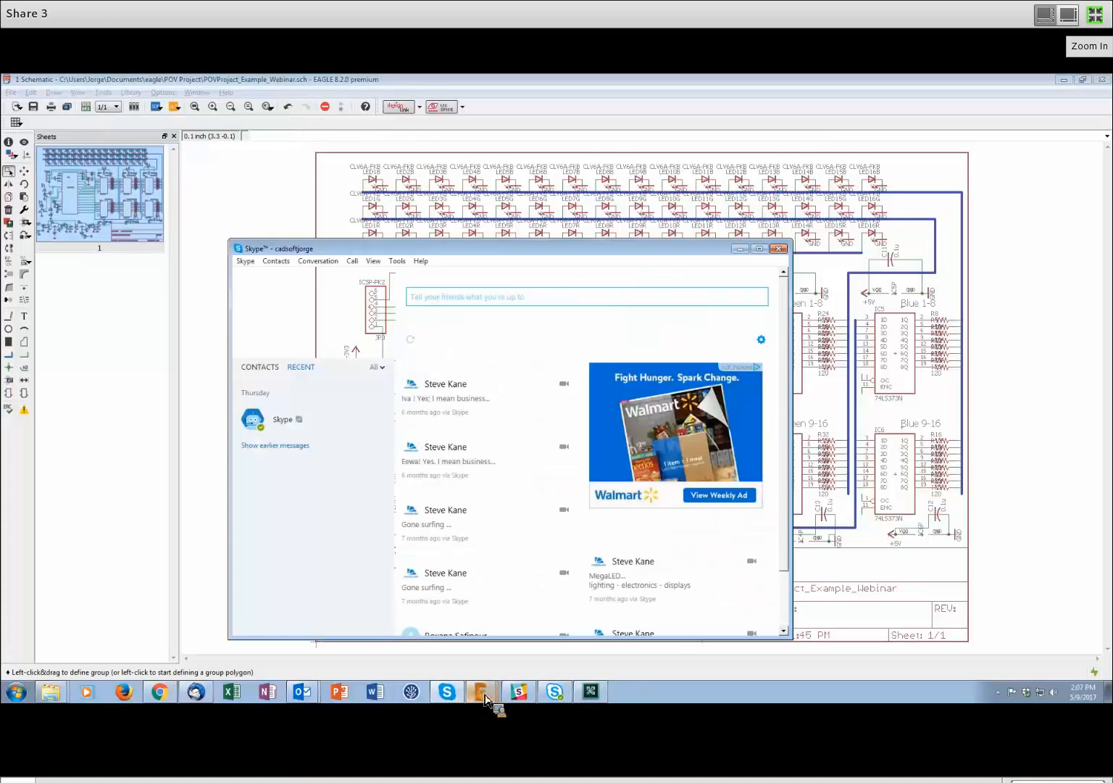
left_click(484, 698)
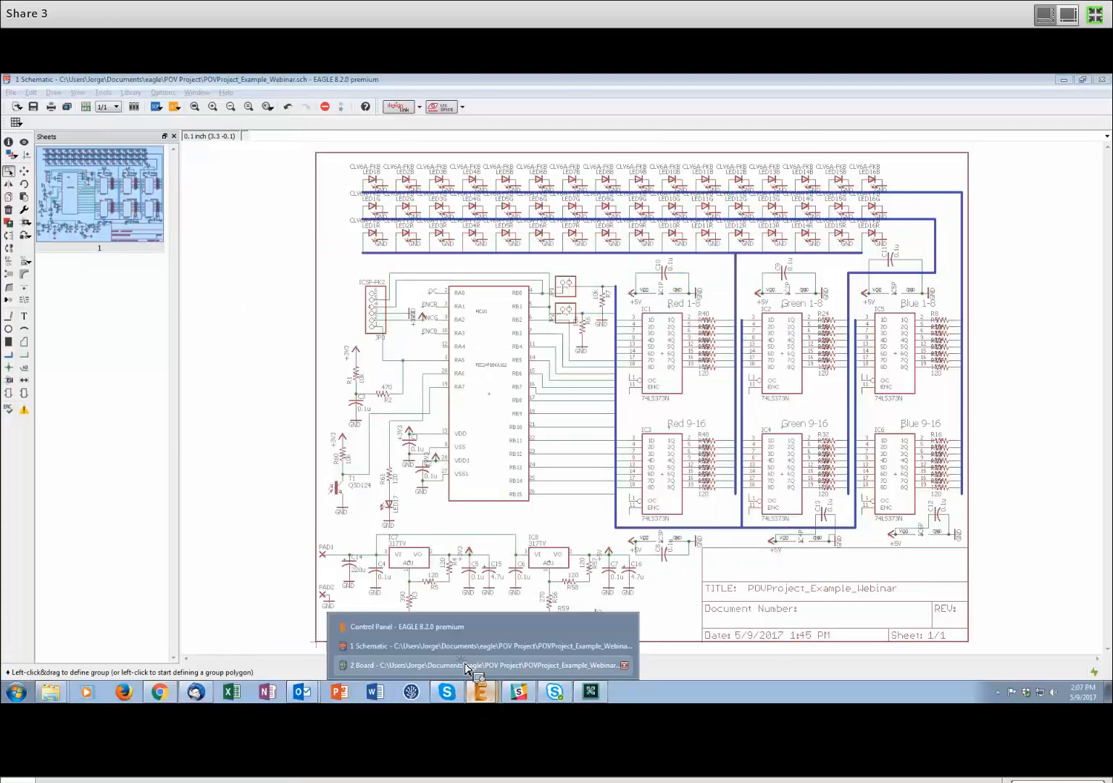
left_click(466, 665)
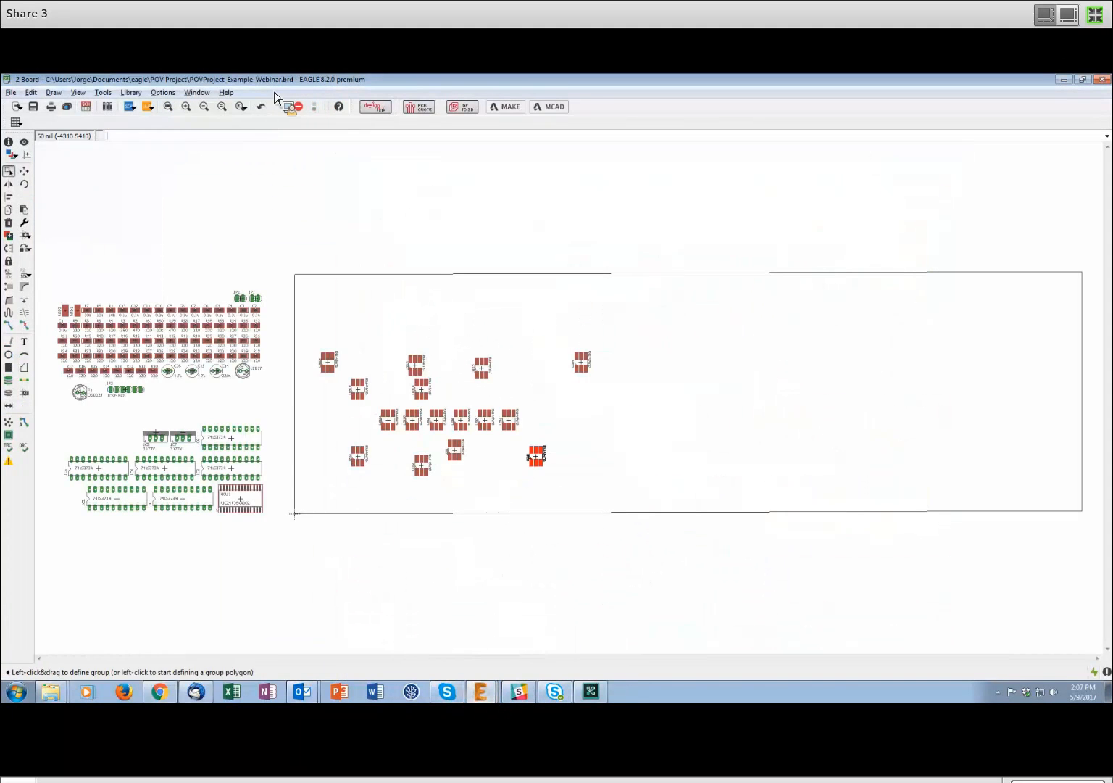
- Group all the LED footprints lying inside the board outline with a selection rectangle
left_click(445, 361)
scroll(522, 436, "up", 2)
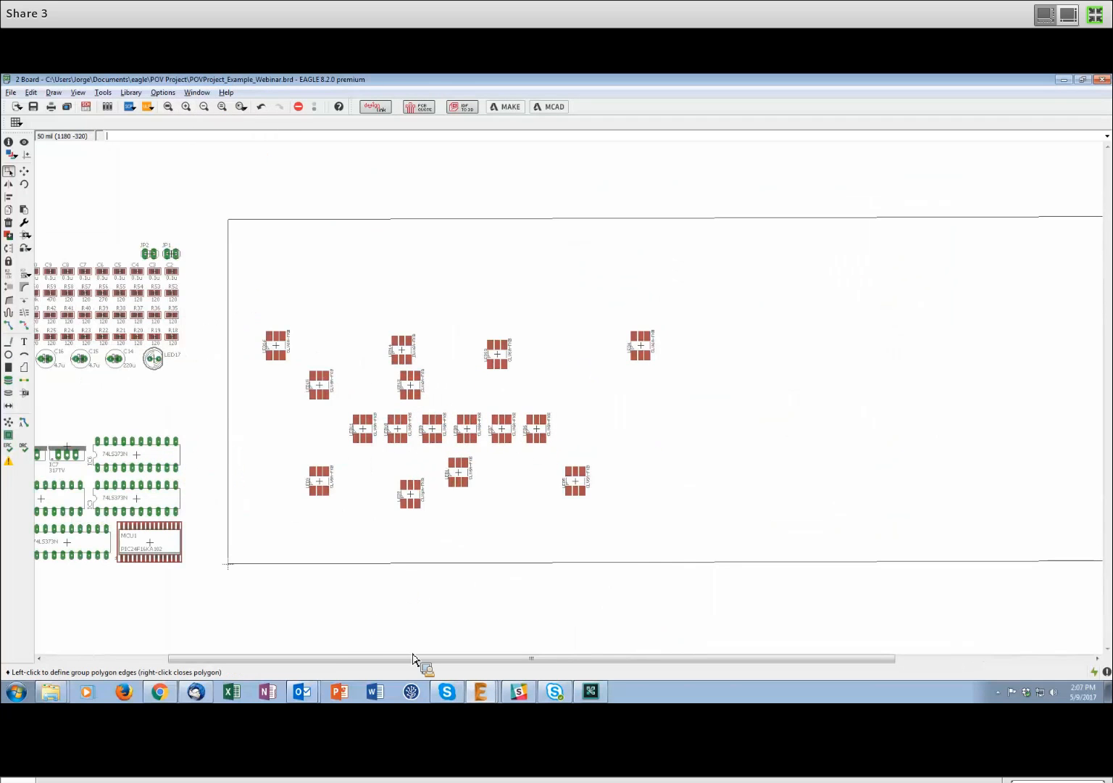
middle_click_drag(437, 570, 475, 340)
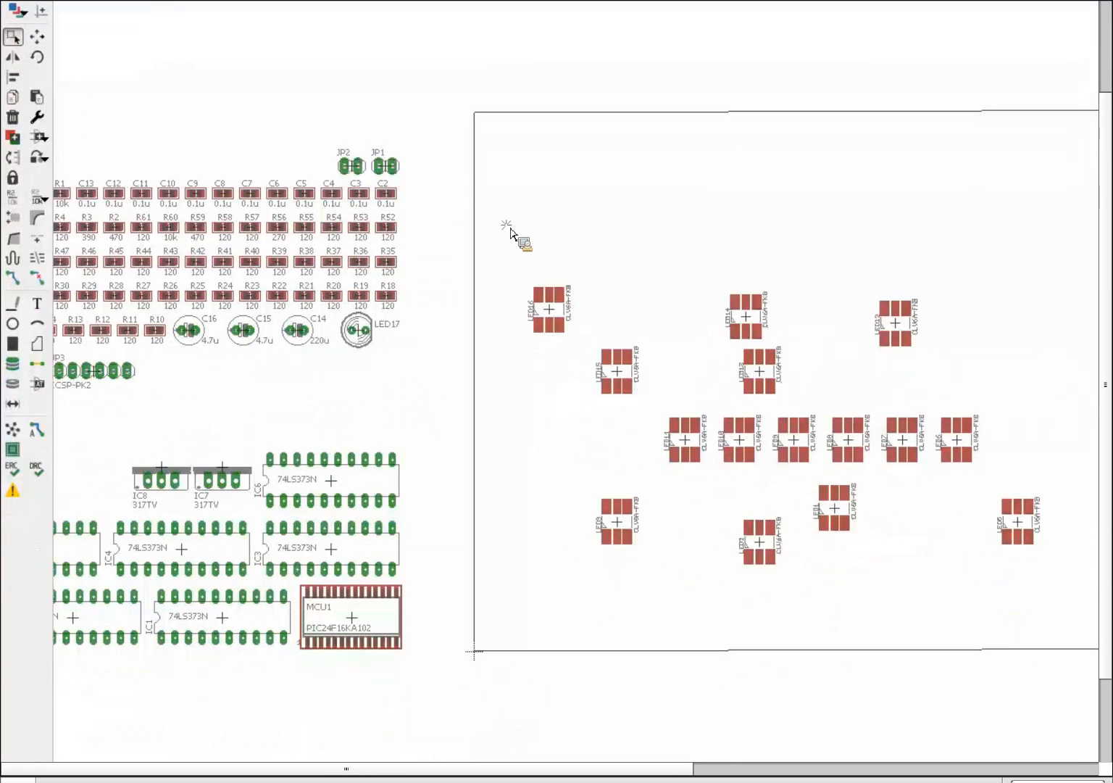
left_click_drag(510, 229, 571, 606)
middle_click_drag(392, 556, 827, 556)
middle_click_drag(303, 421, 310, 427)
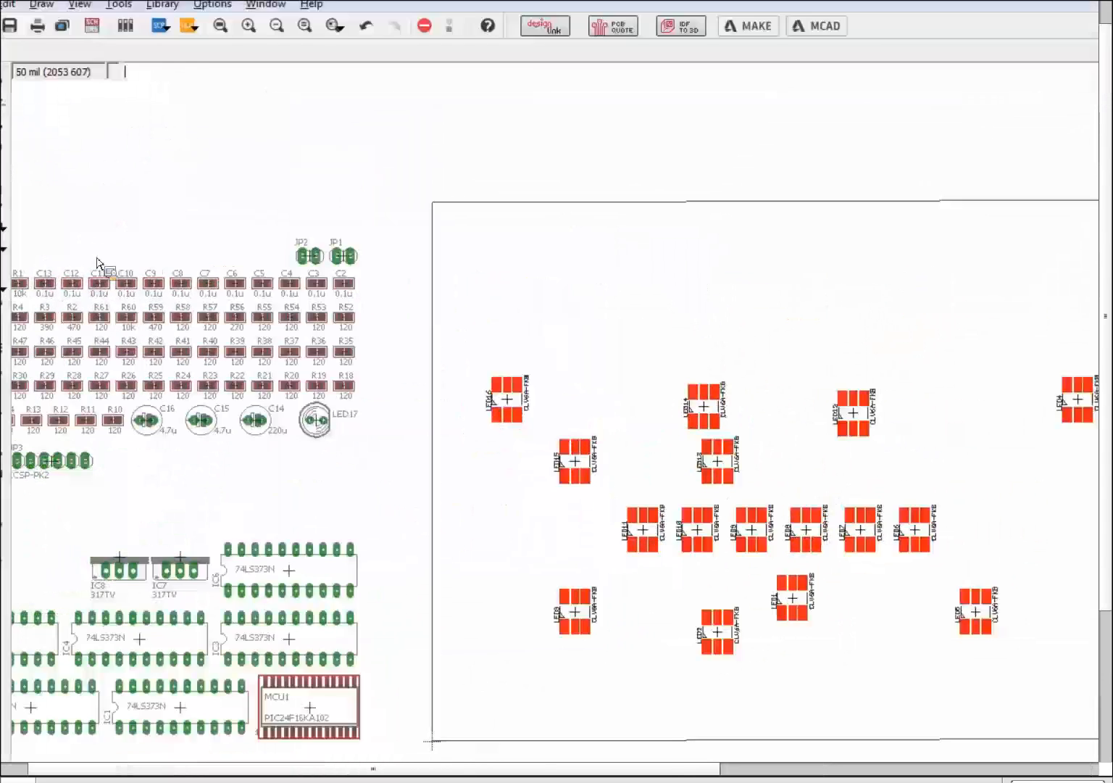
- Align the grouped LEDs on their right edges with Align To Grid enabled
left_click(15, 197)
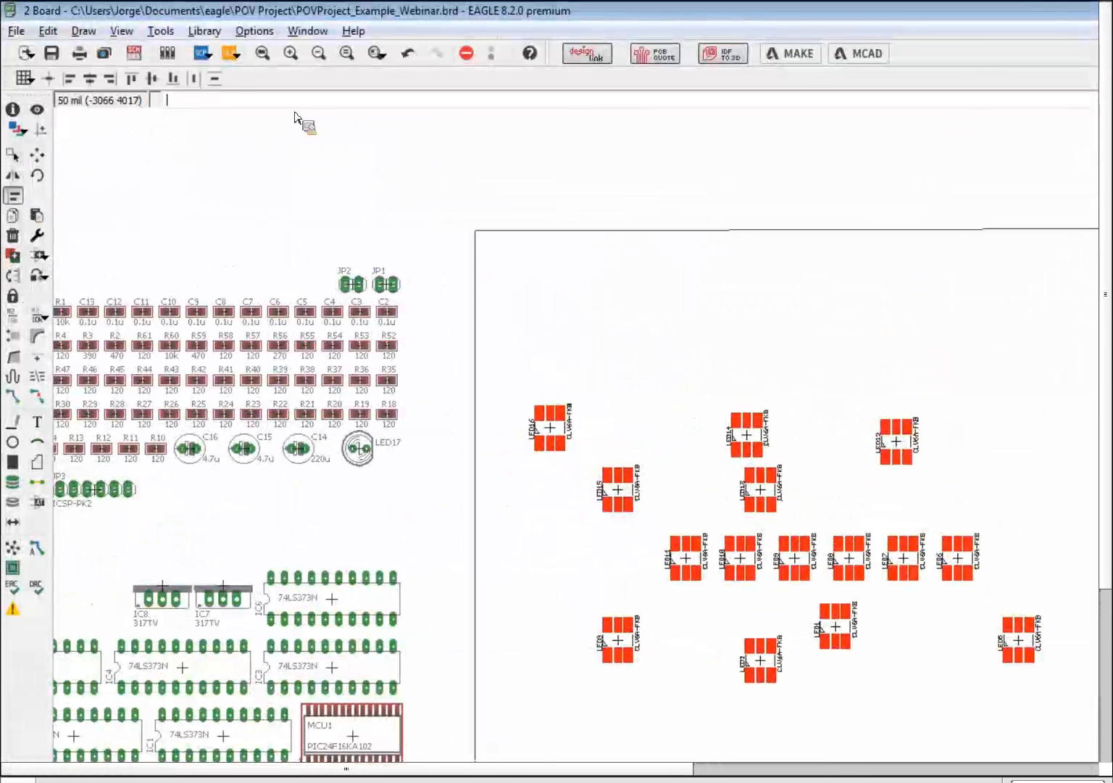
left_click(48, 79)
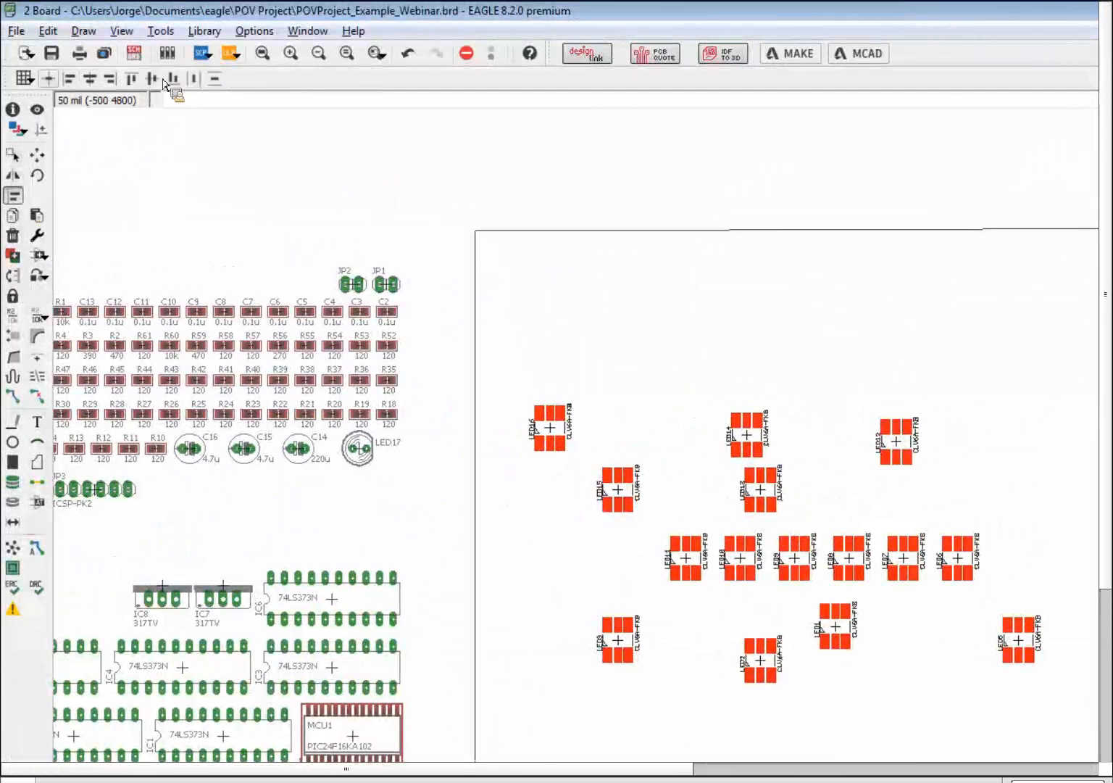
left_click(215, 80)
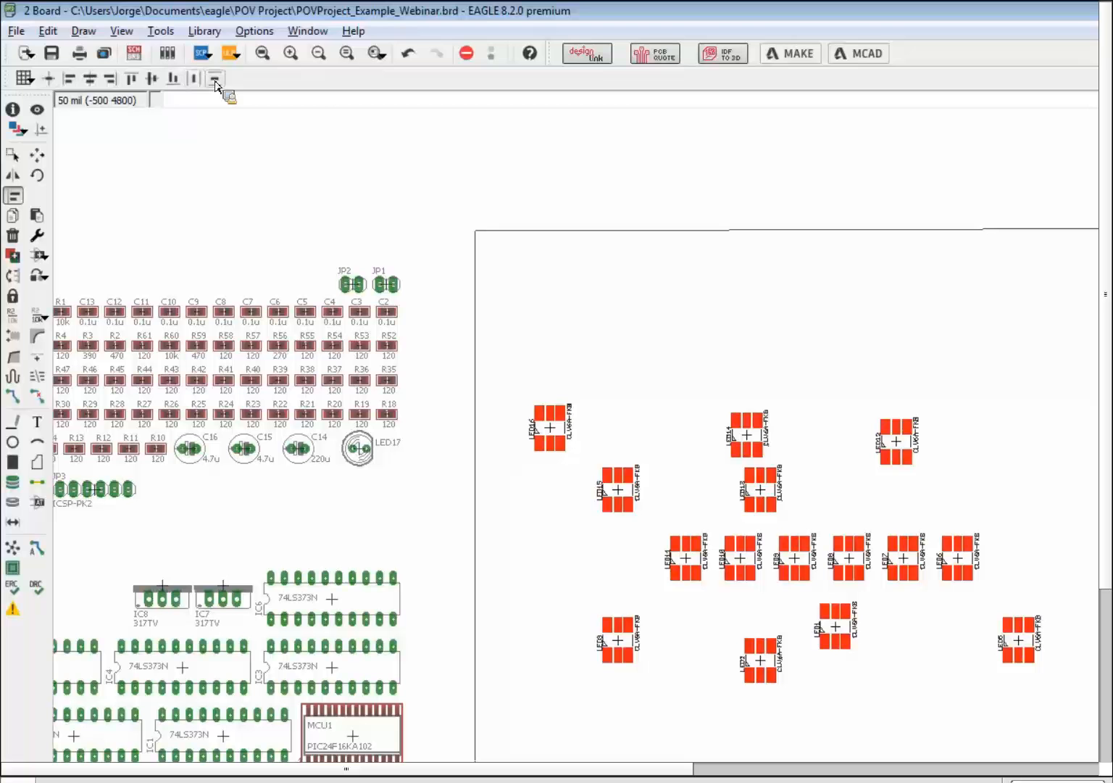
left_click(48, 78)
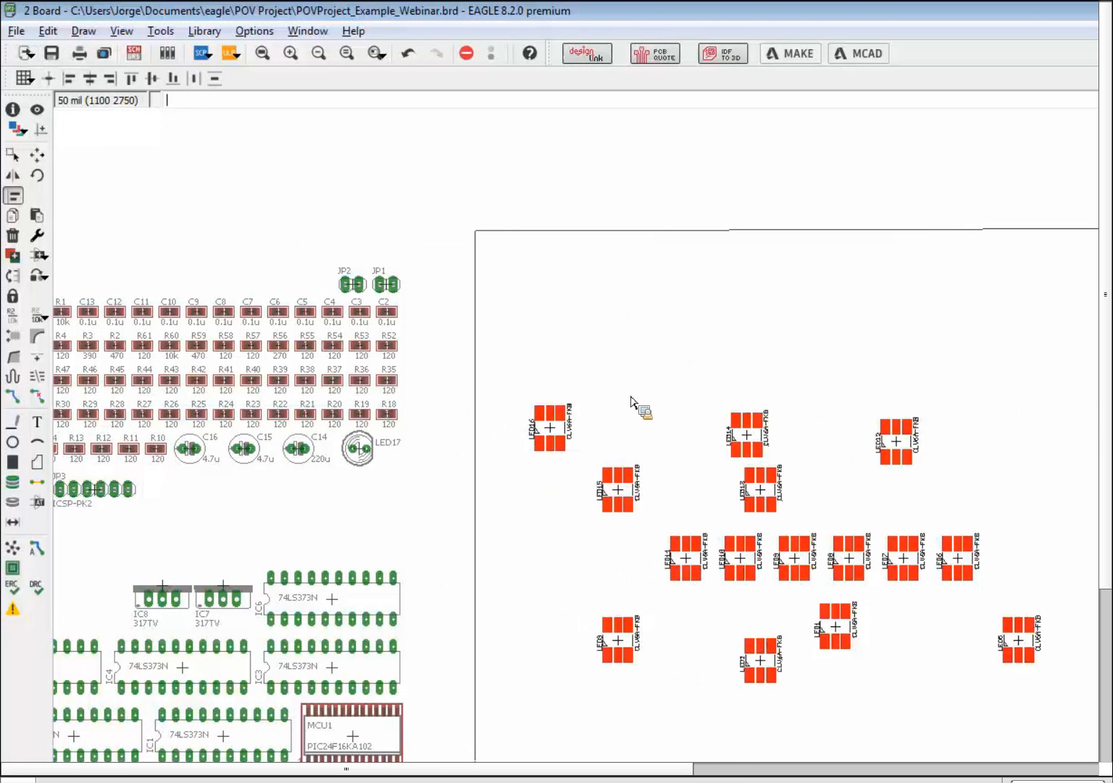
left_click(111, 80)
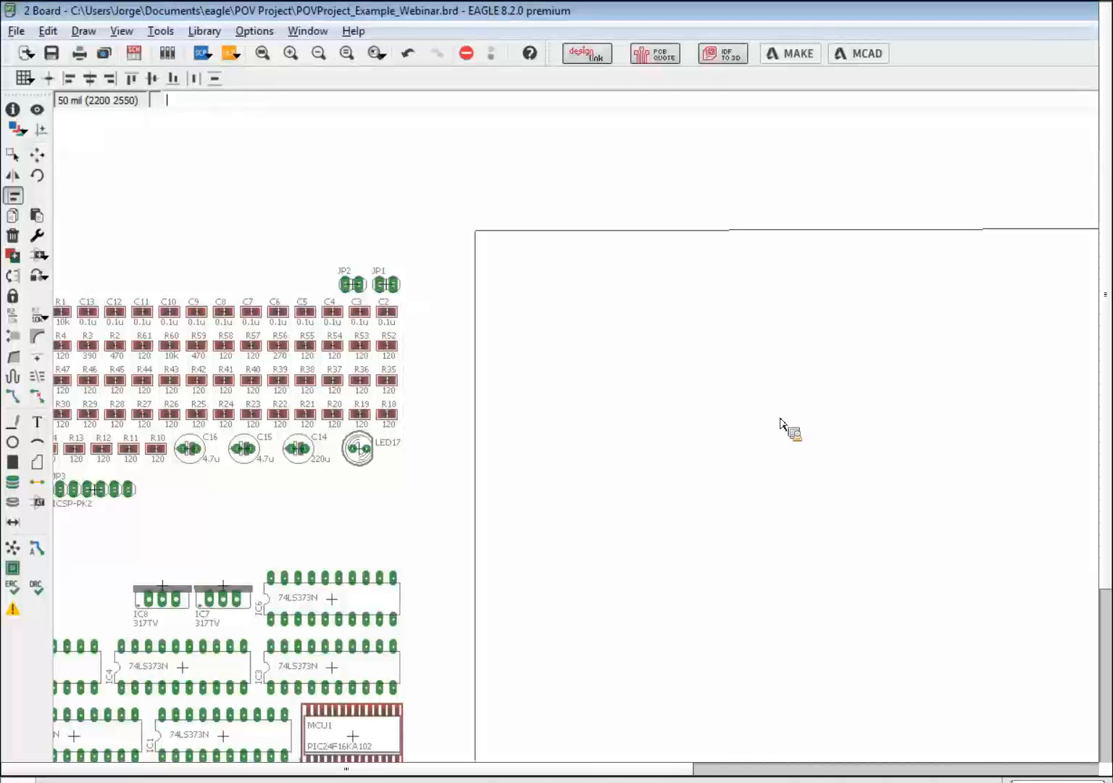
- Undo the right-edge stacking, try spreading the LEDs evenly, then undo that too
key("ctrl+z")
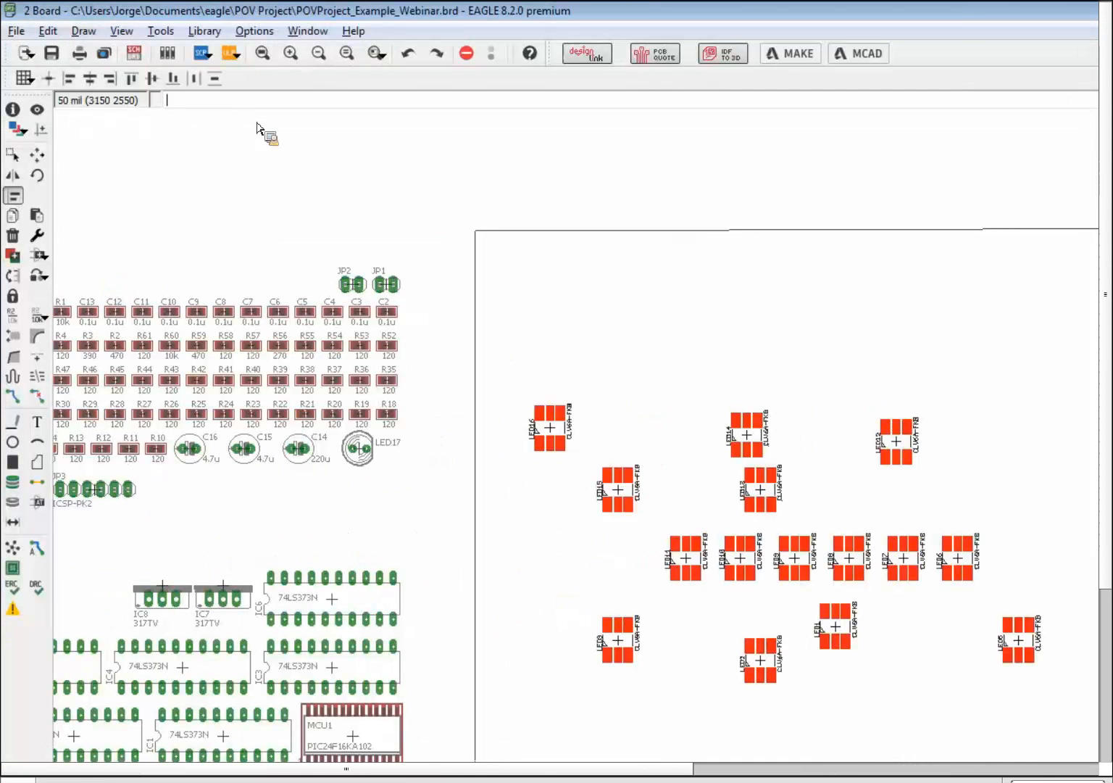
left_click(214, 79)
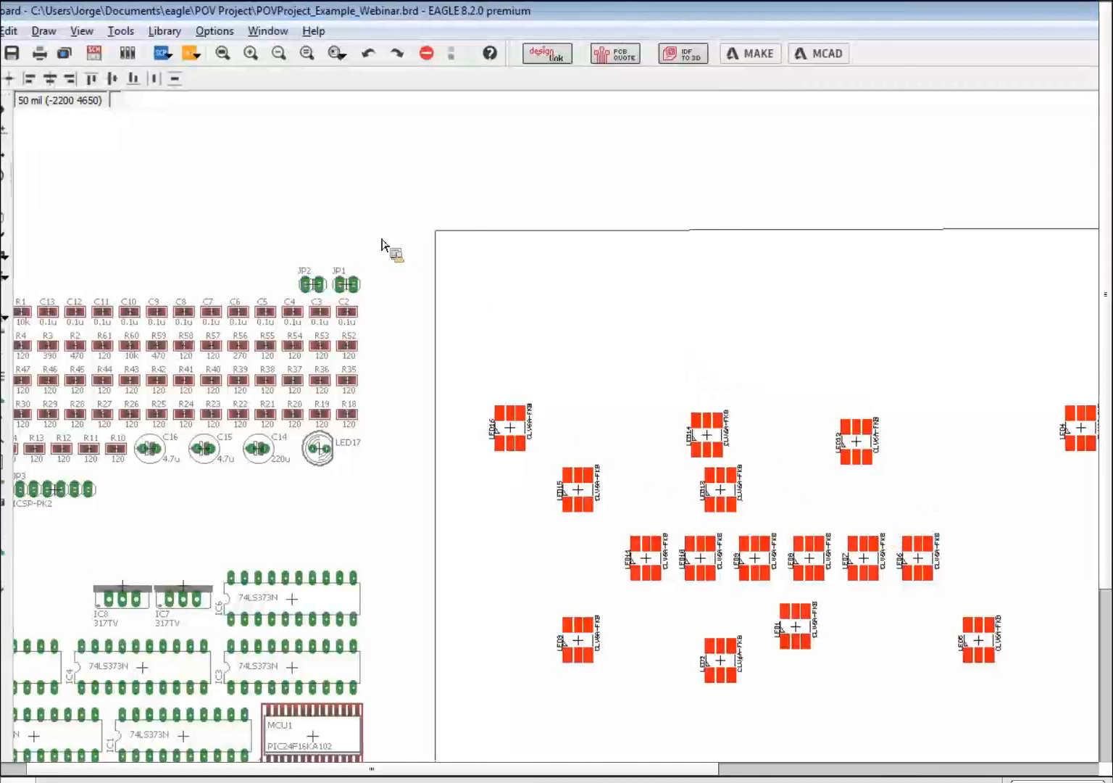
left_click(194, 79)
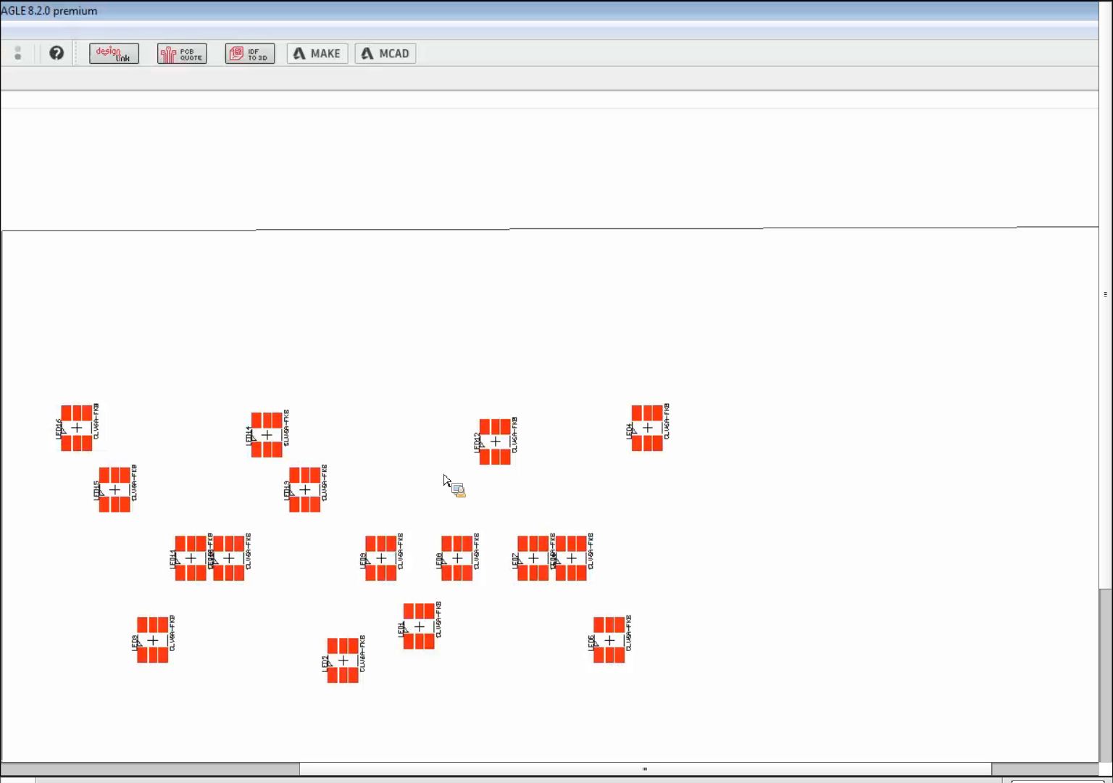
key("ctrl+z")
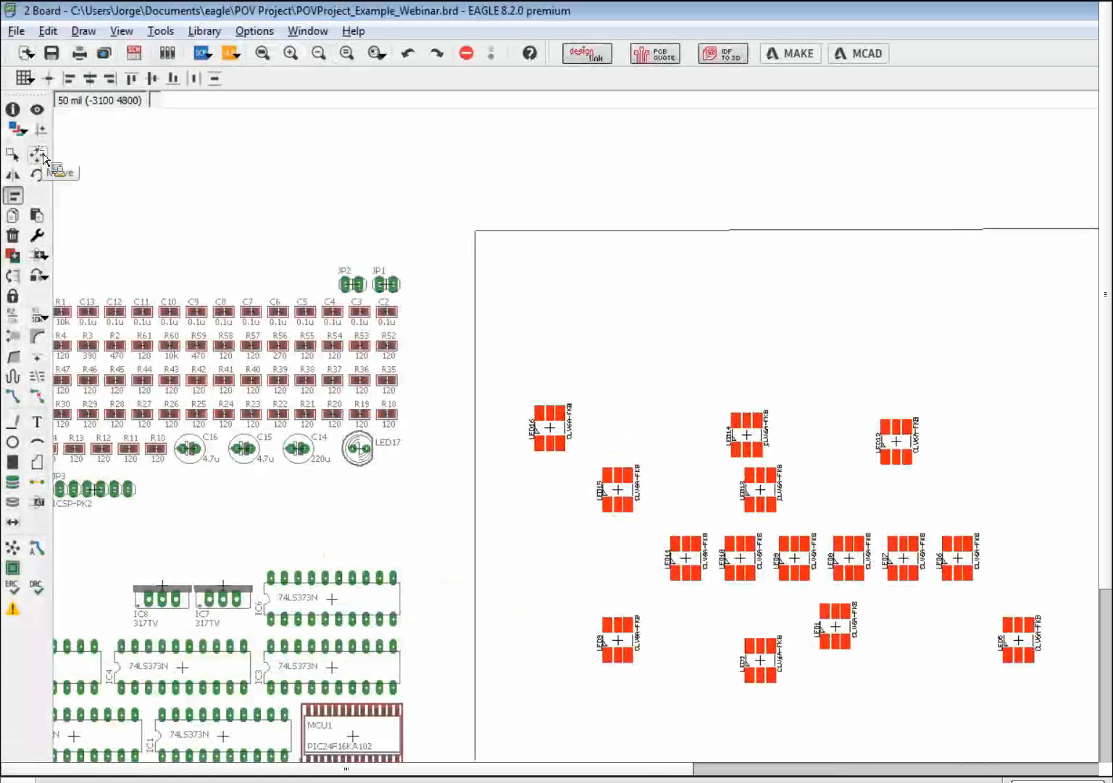
- Shift LED4 further right and group the LEDs again for aligning
left_click_drag(633, 430, 716, 435)
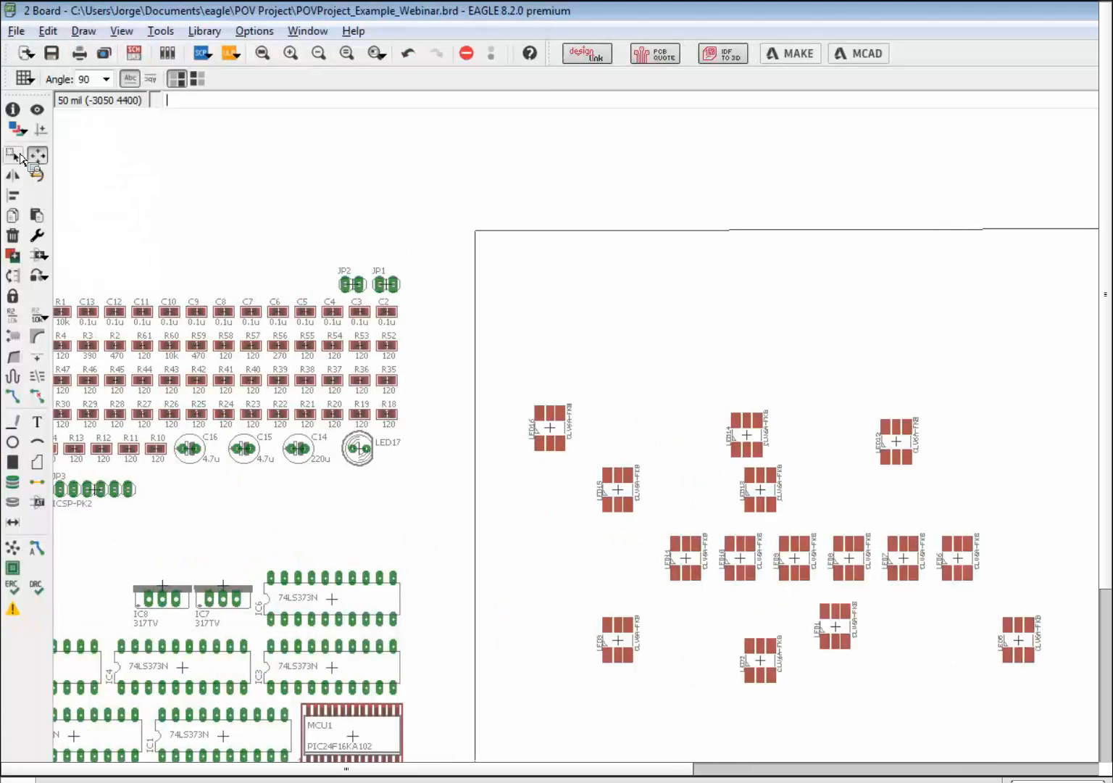
left_click(13, 154)
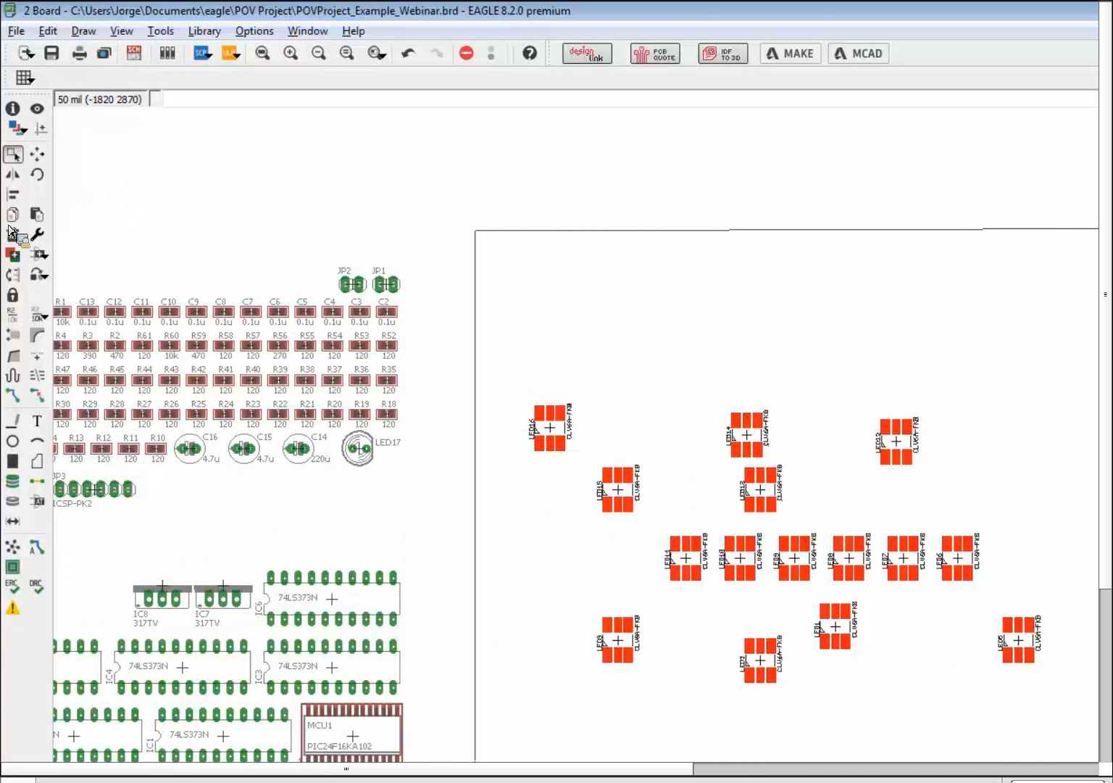
left_click(13, 196)
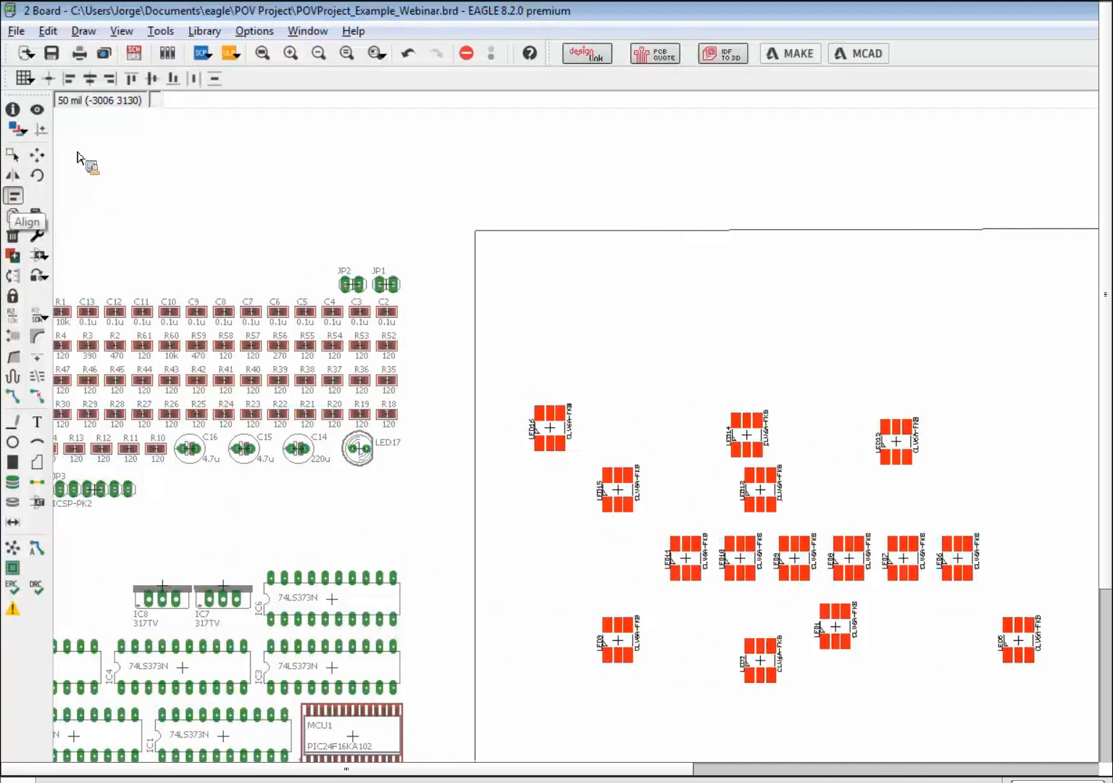
- Distribute the LEDs horizontally, test a single-row alignment, and undo it
left_click(195, 82)
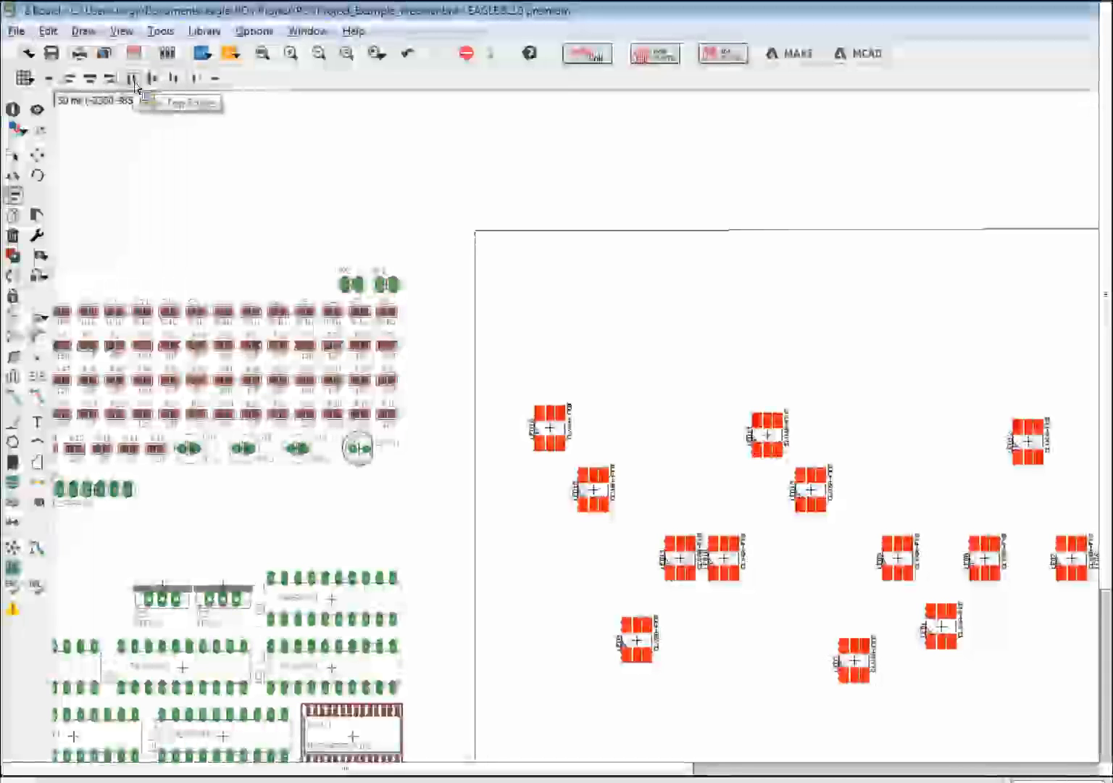
left_click(134, 82)
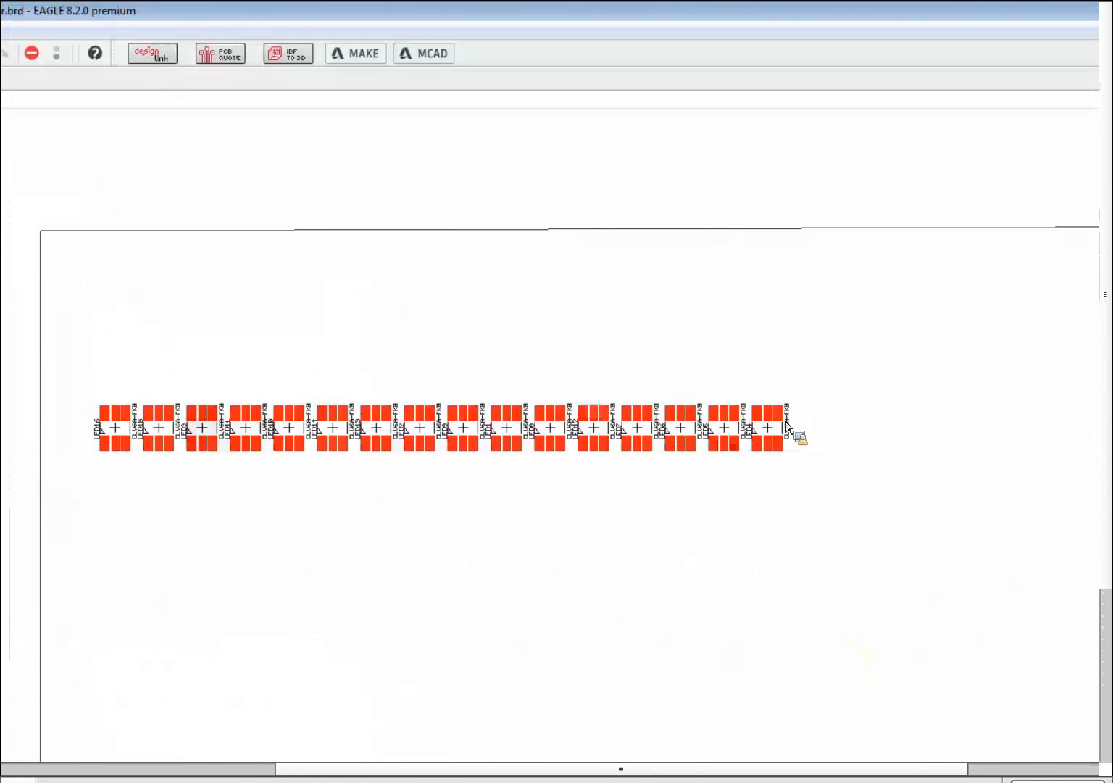
key("ctrl+z")
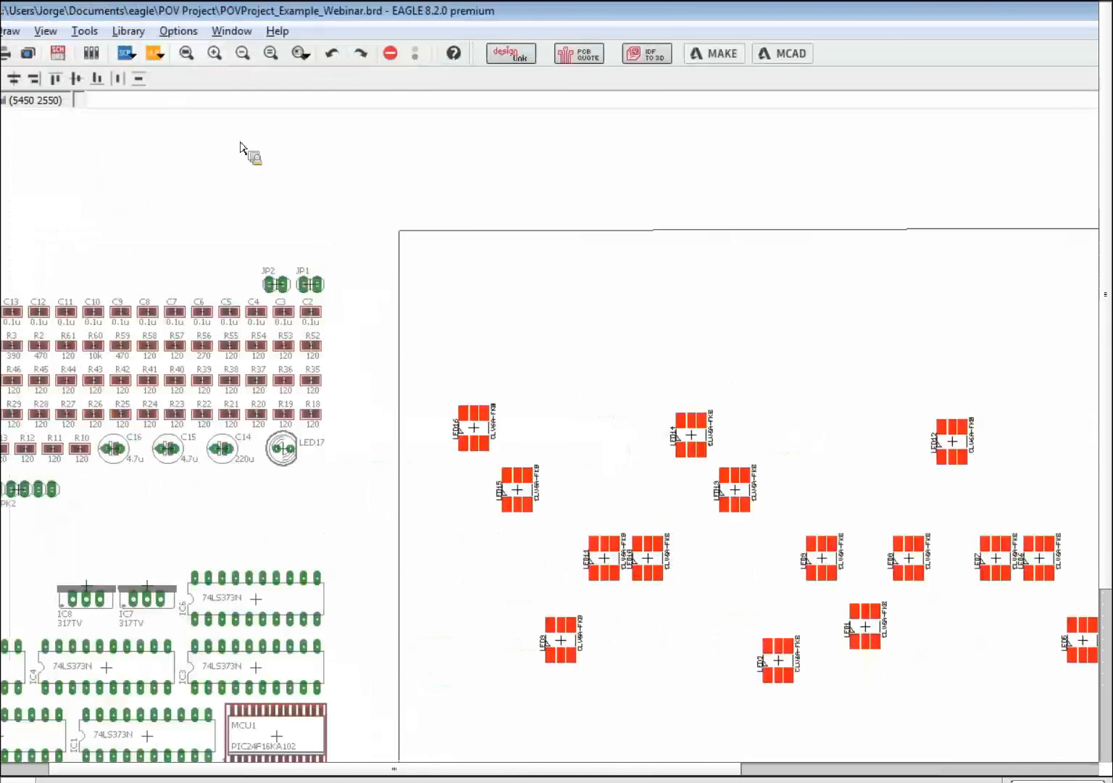
left_click(152, 79)
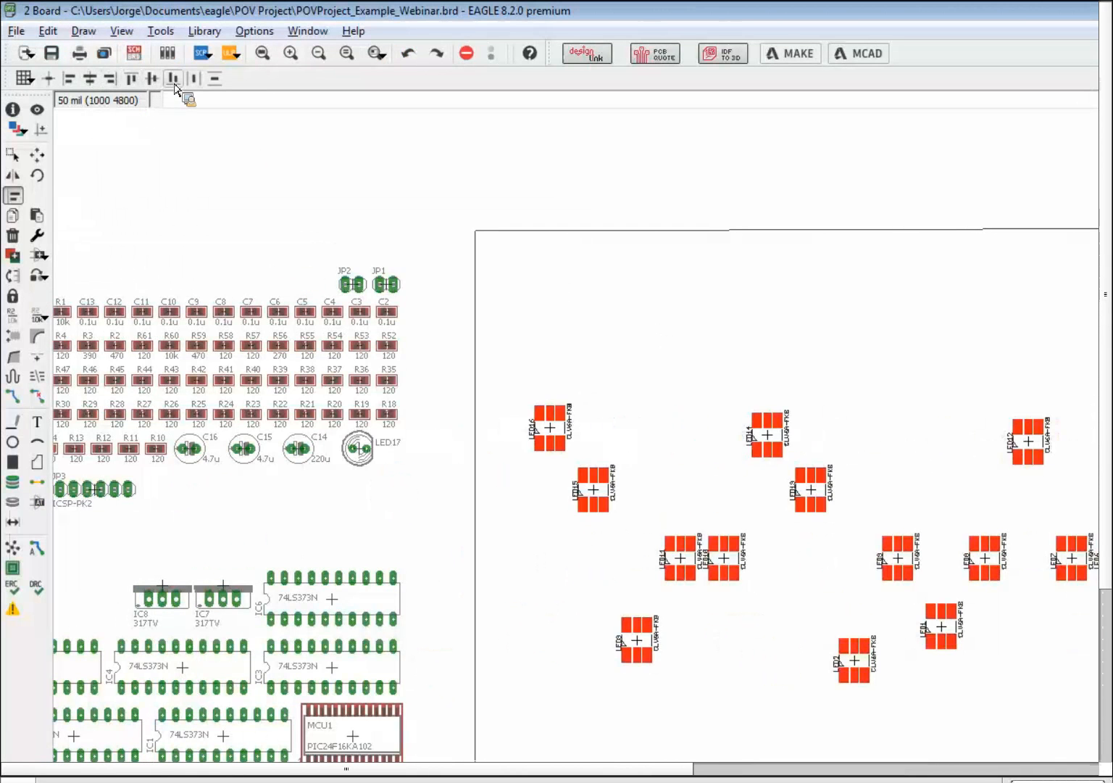
- Align the LEDs along their bottom edges into one evenly spaced row, undoing and redoing it
left_click(173, 79)
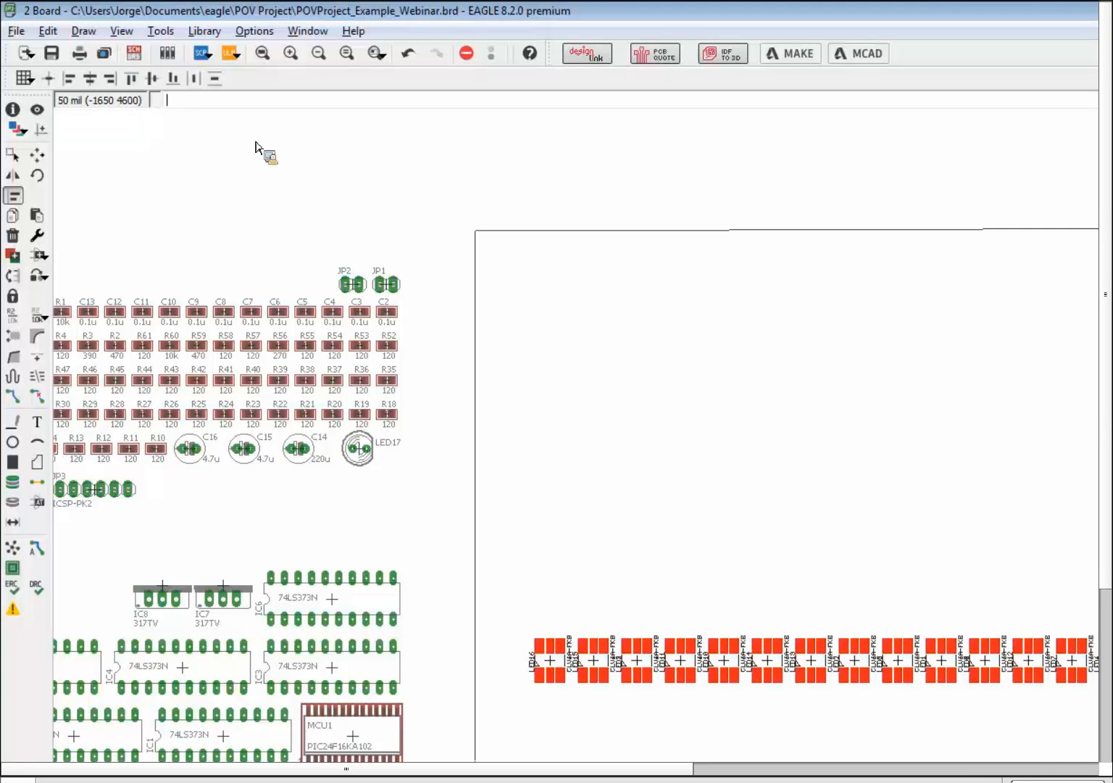
key("ctrl+z")
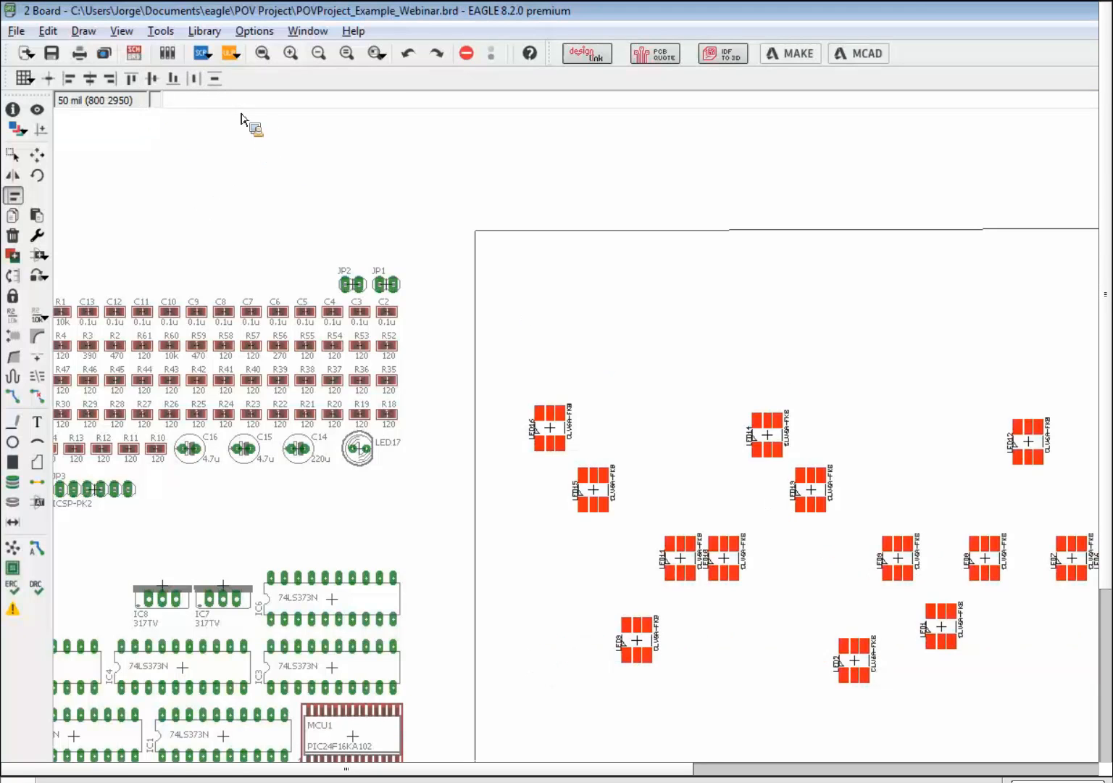
left_click(438, 59)
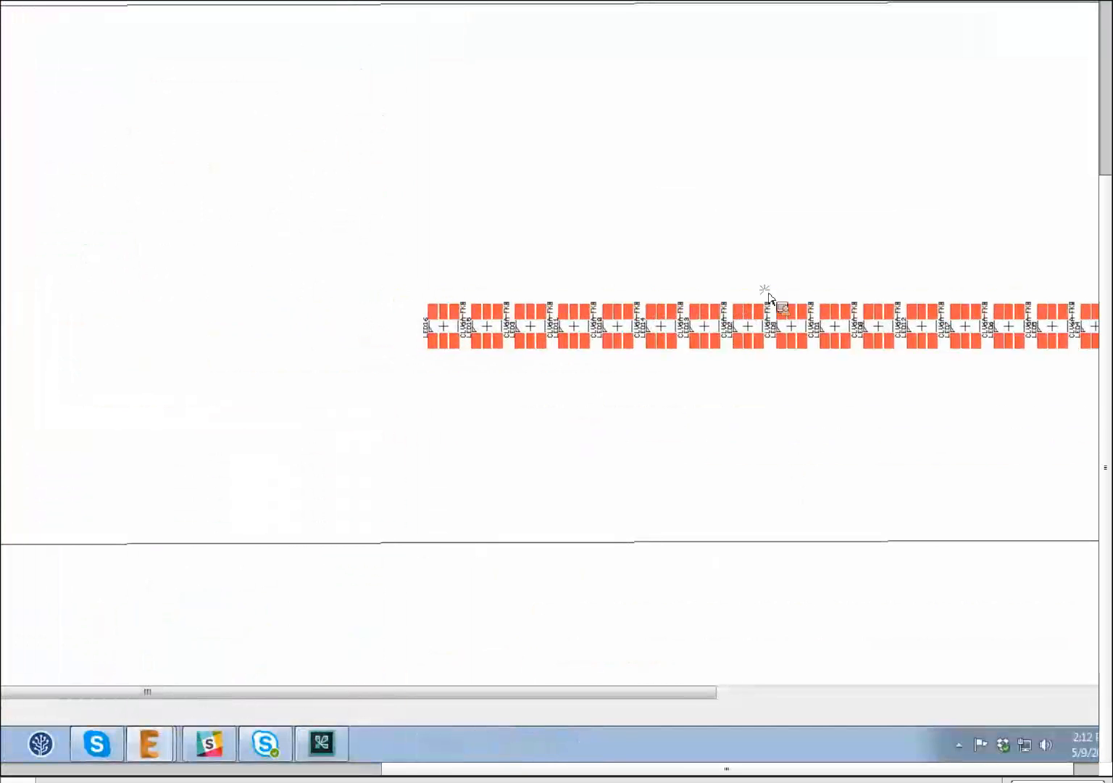
- Drop the LED row, then pick it up and place it further right inside the outline
left_click(767, 273)
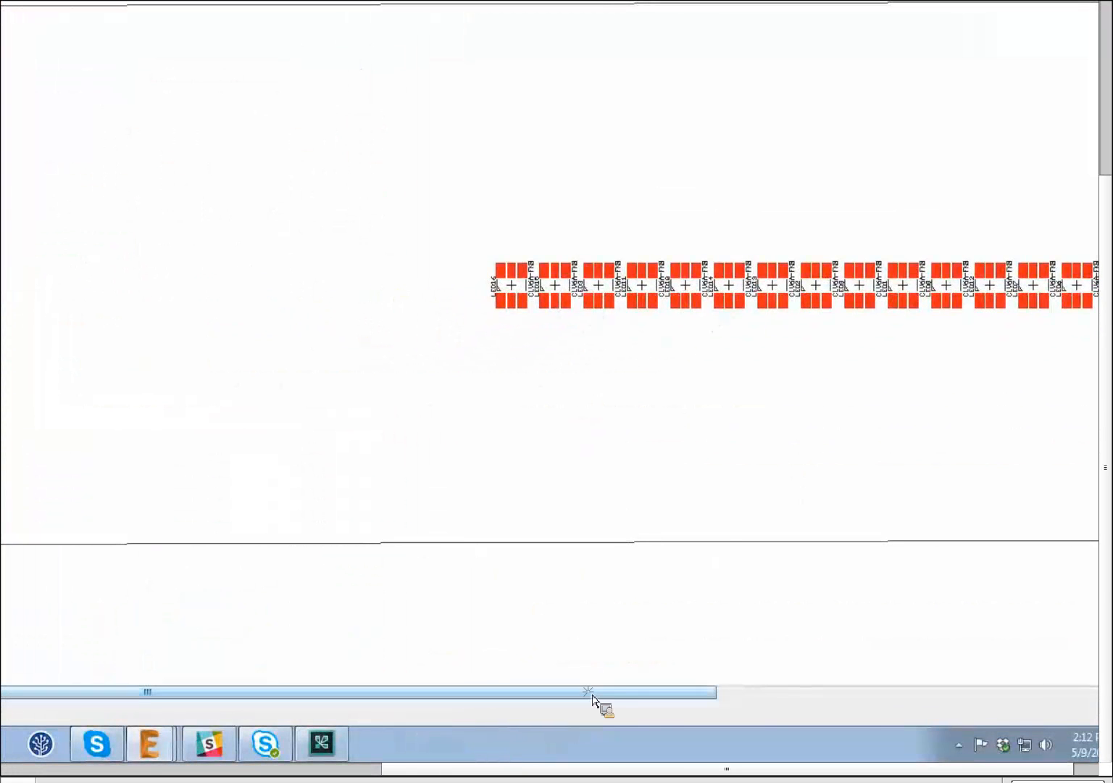
left_click_drag(655, 703, 838, 699)
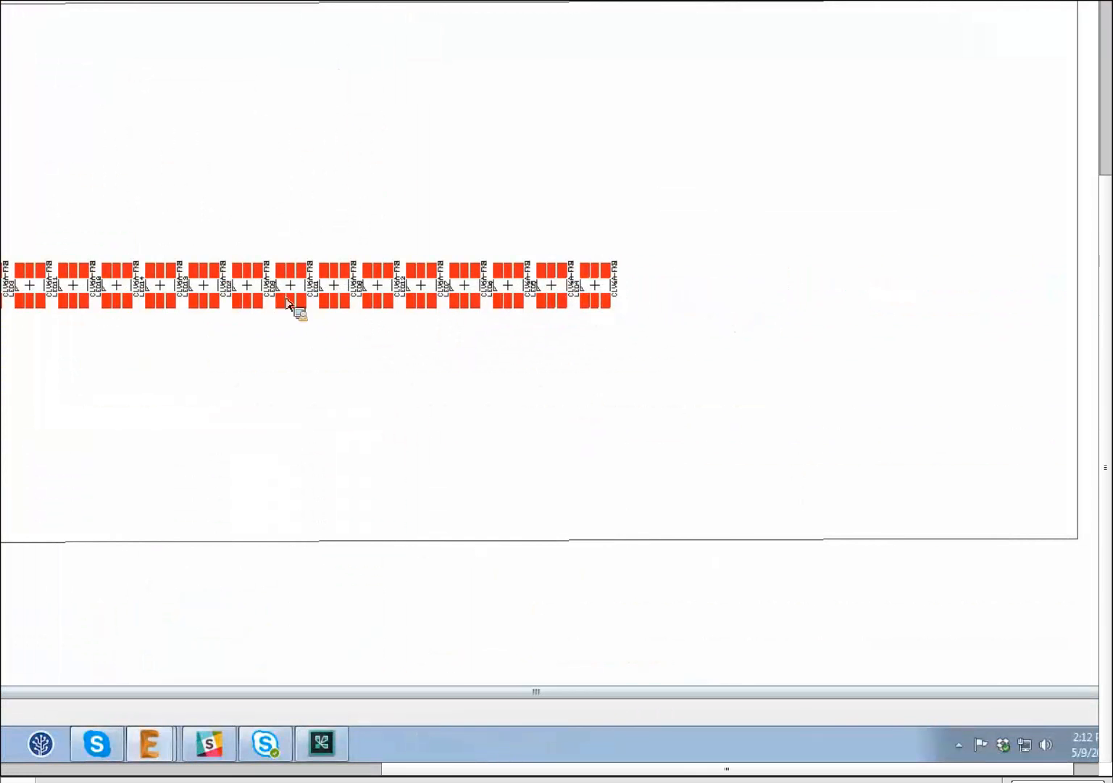
right_click(306, 287, "ctrl")
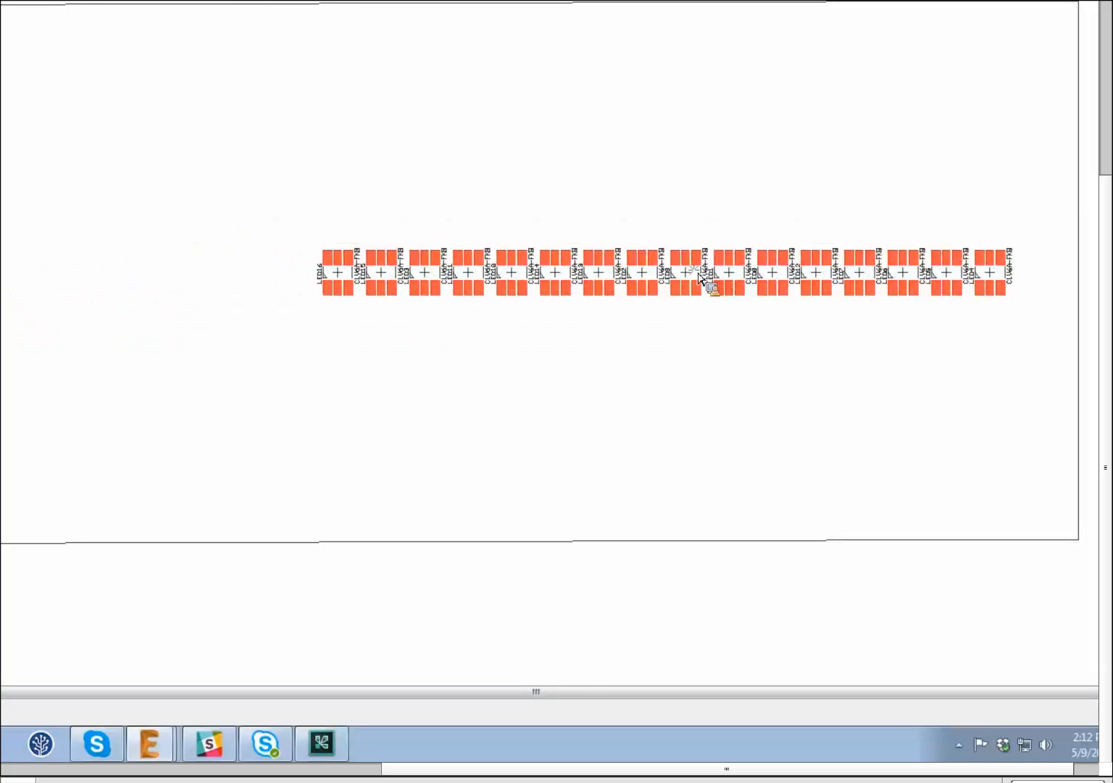
left_click(617, 556)
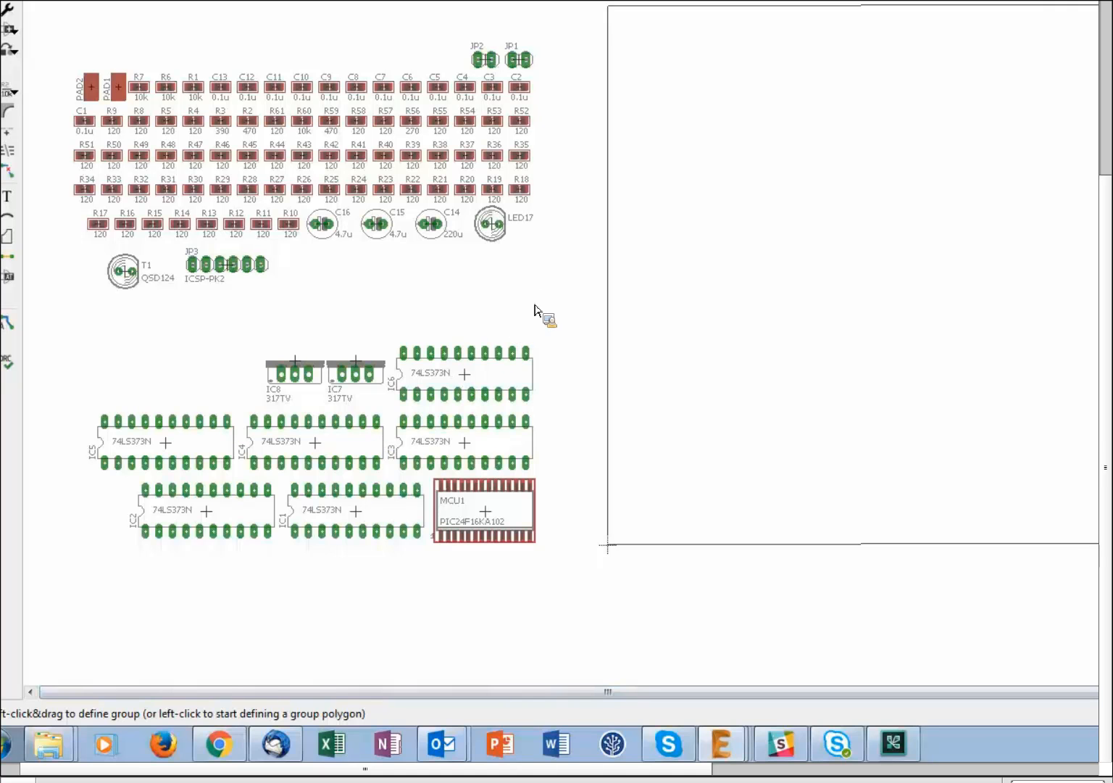
- Group the six 74LS373N chips, rotate them upright, and drop them onto the board
left_click(460, 471)
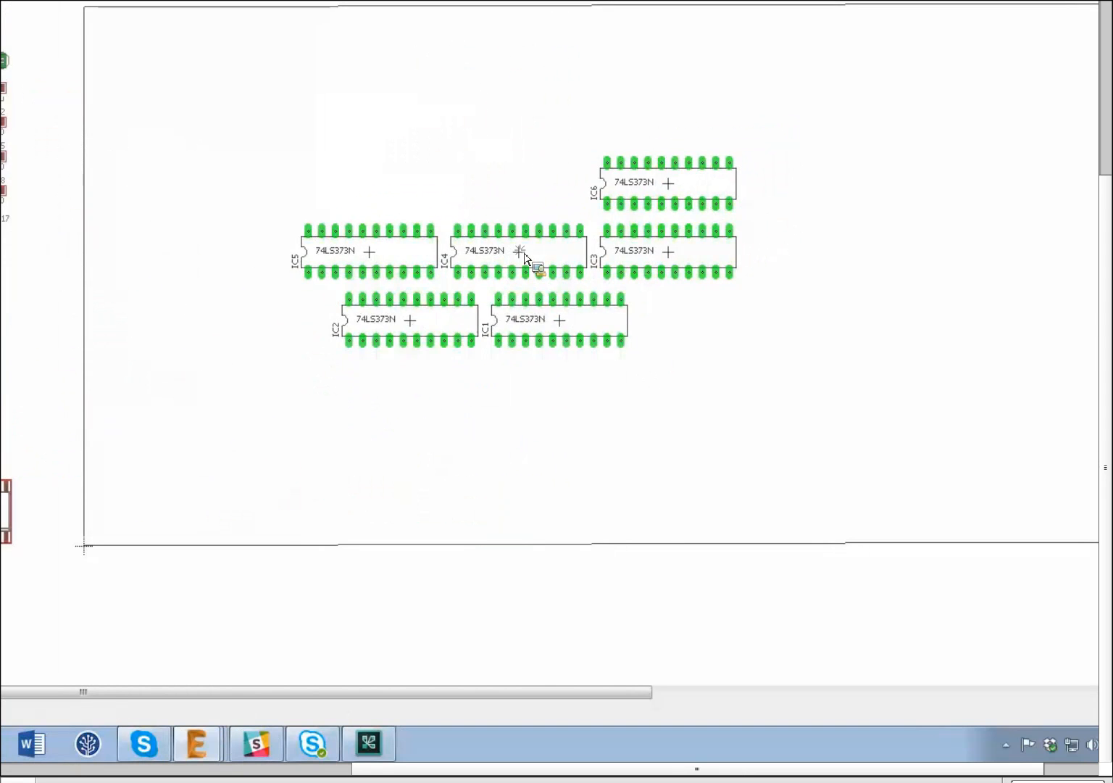
right_click(524, 253)
right_click(524, 253)
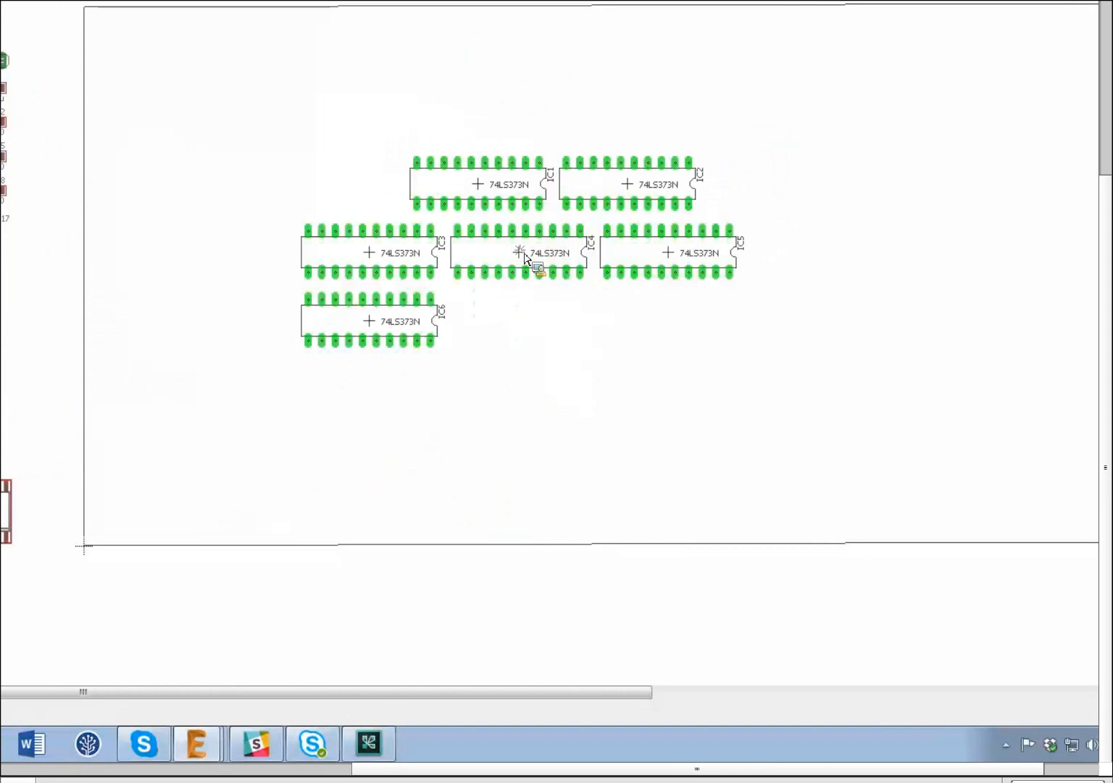
right_click(524, 257)
right_click(521, 265)
right_click(521, 266)
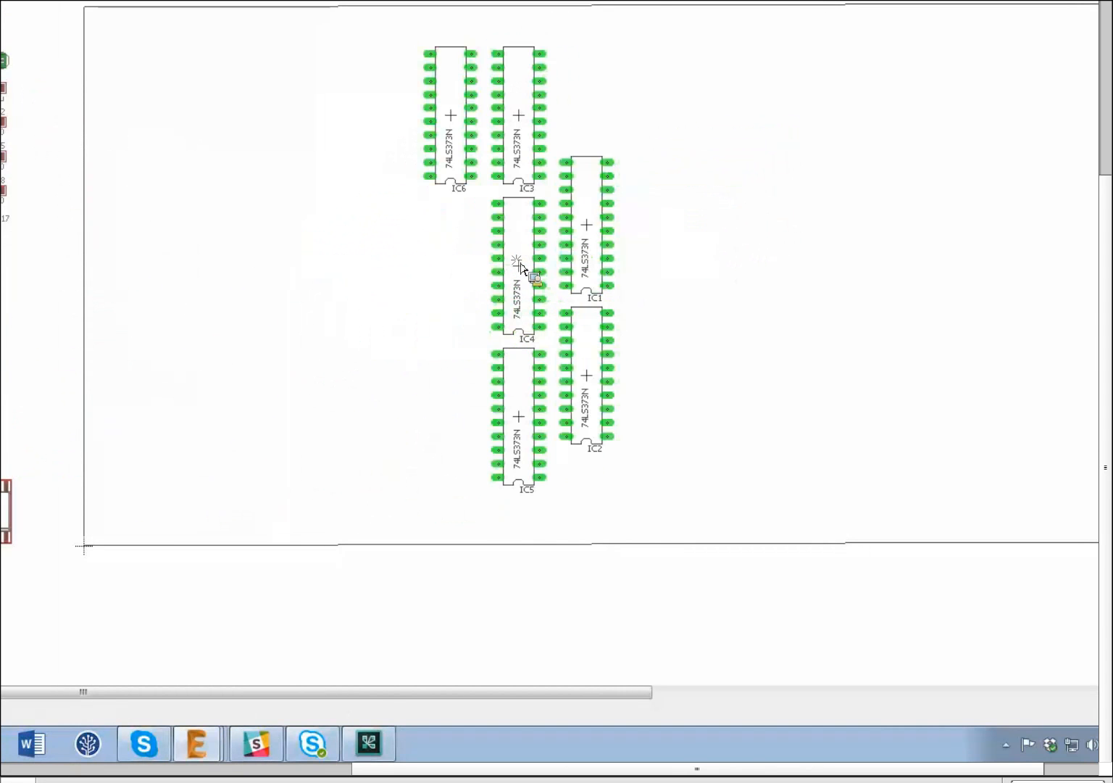
right_click(521, 267)
right_click(521, 267)
left_click(521, 265)
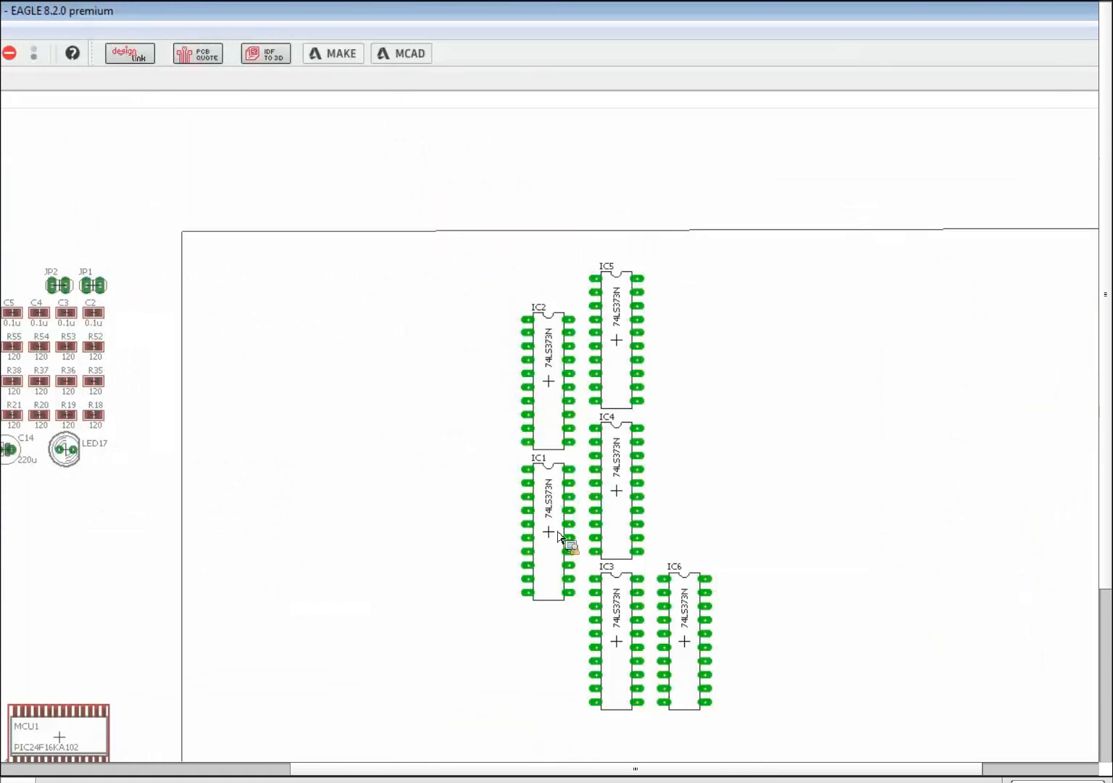
- Move IC1 further left and IC6 to the right, then regroup the chips
left_click(534, 531)
left_click(366, 504)
left_click(700, 651)
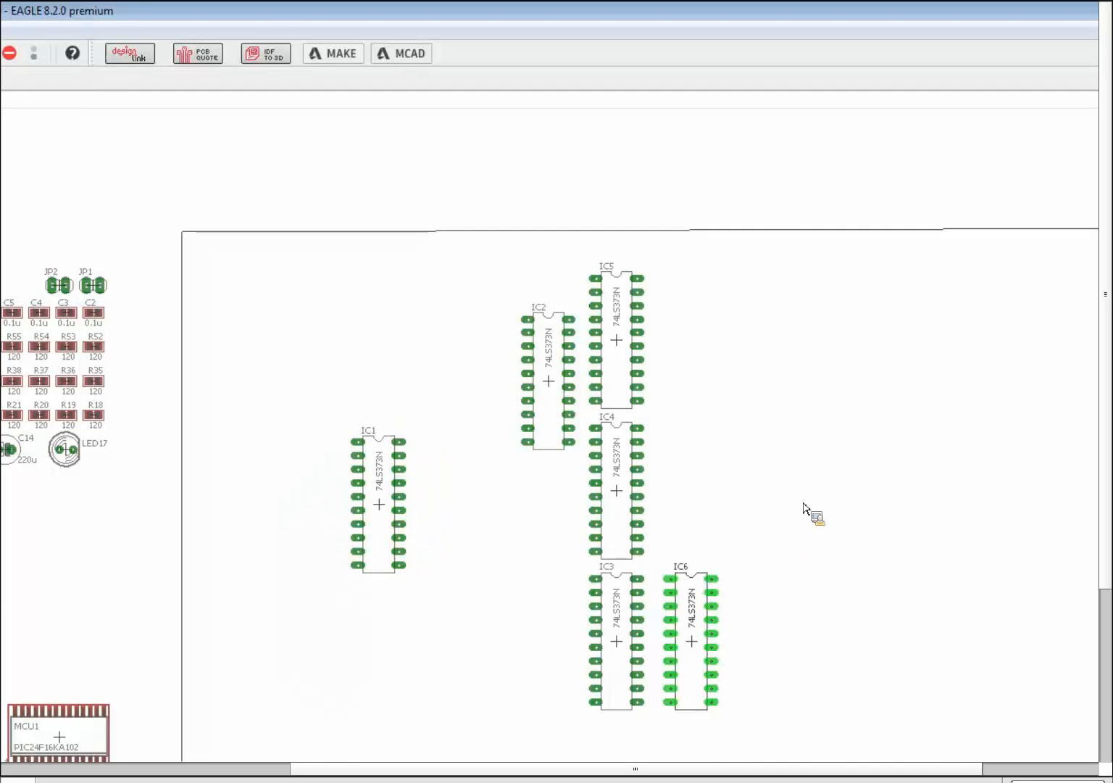
left_click(852, 496)
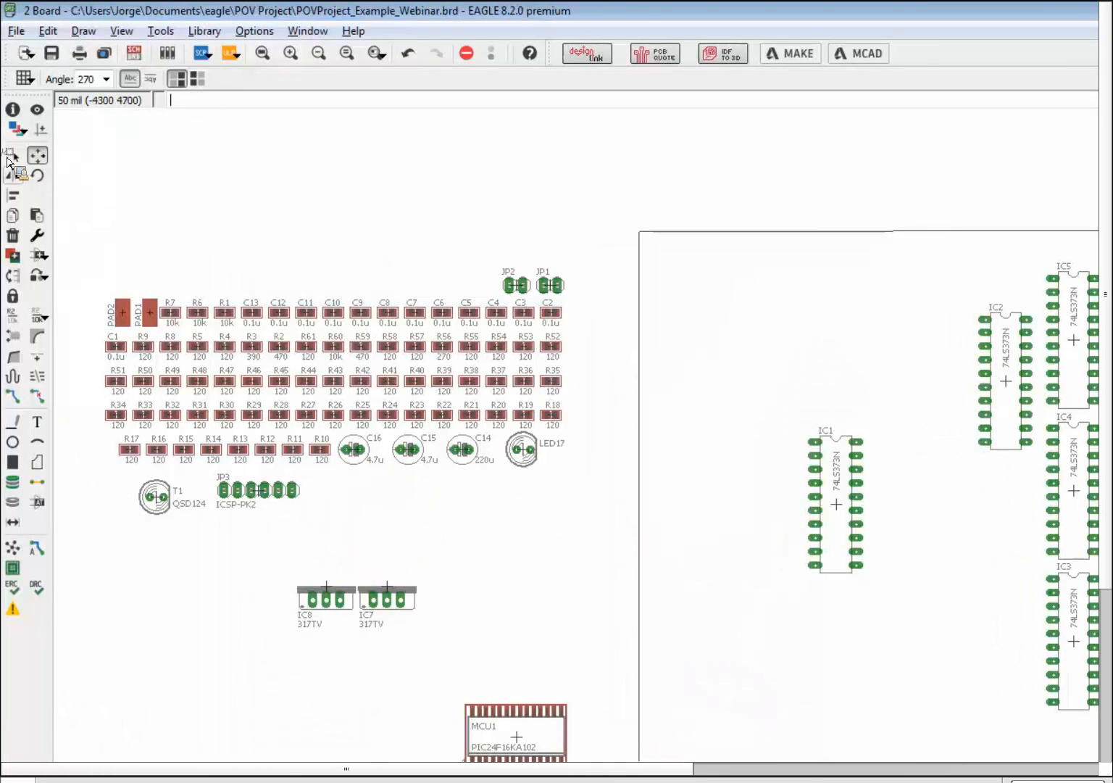
left_click(12, 155)
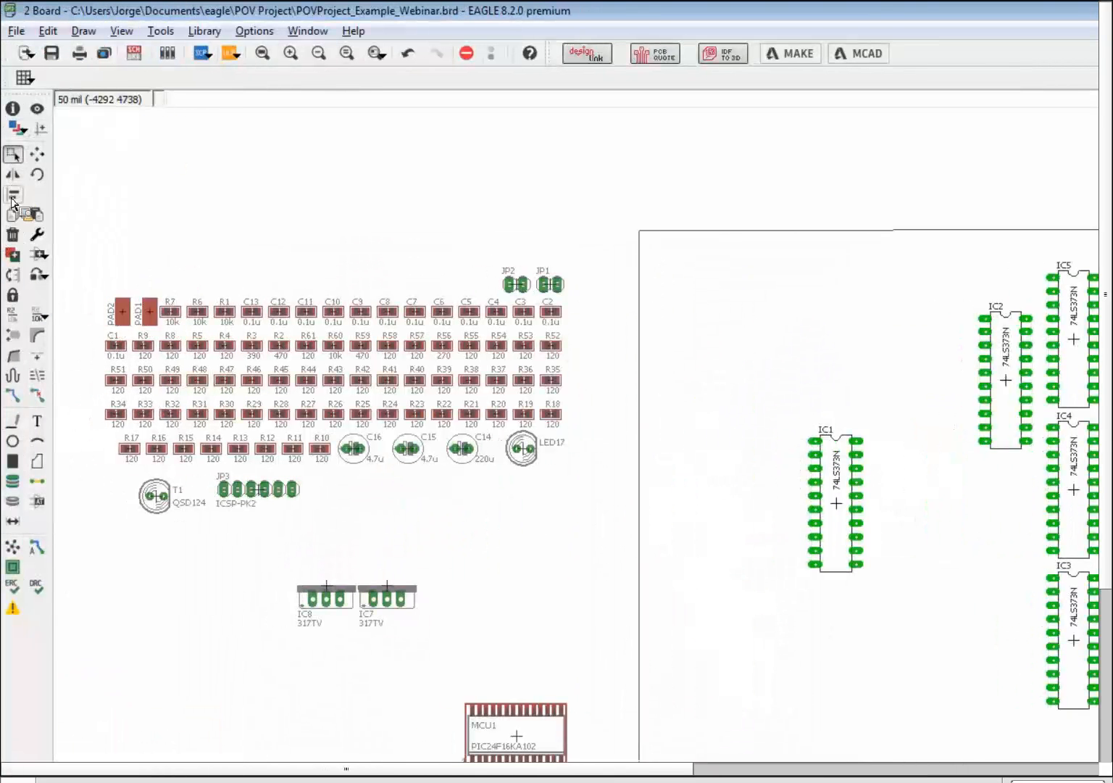
left_click(13, 196)
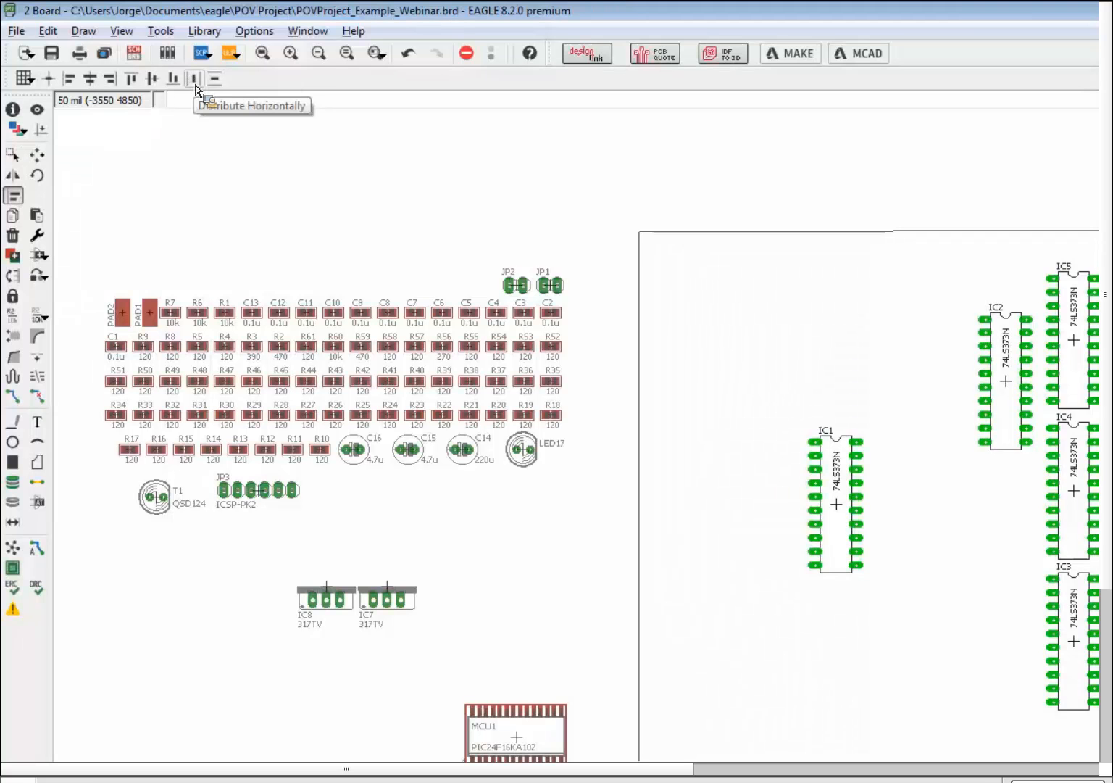
- Distribute IC1–IC6 horizontally and align their Y centres into one row
left_click(195, 87)
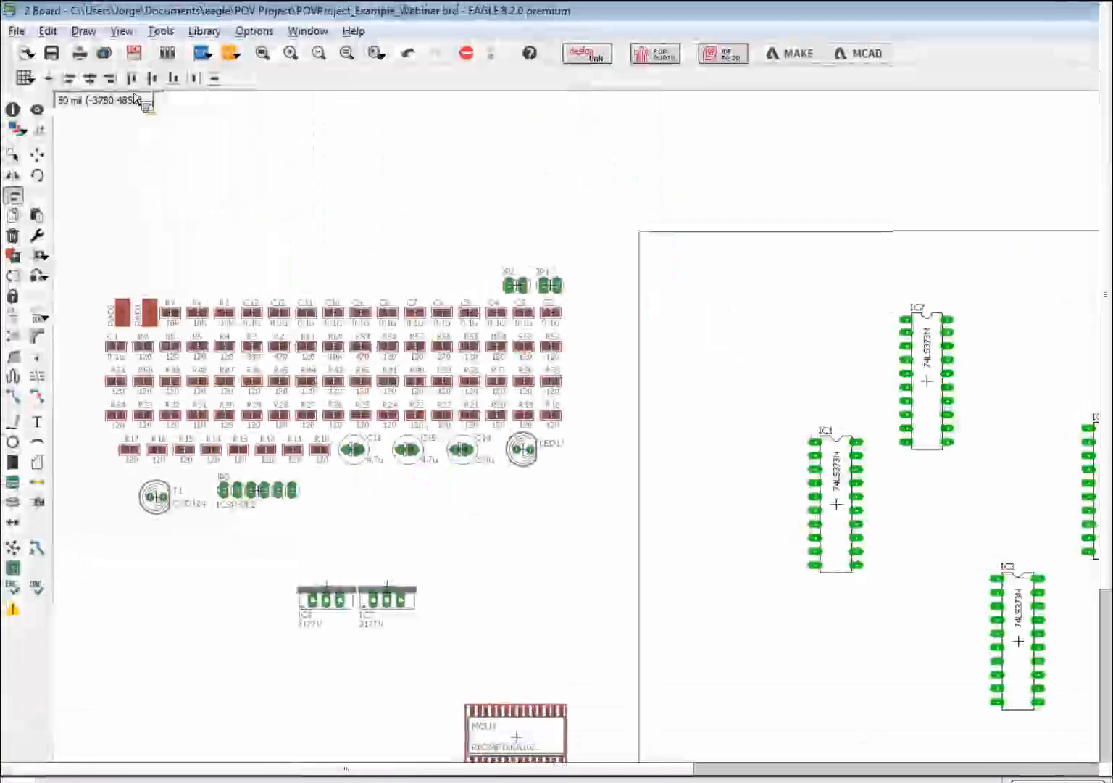
left_click(153, 80)
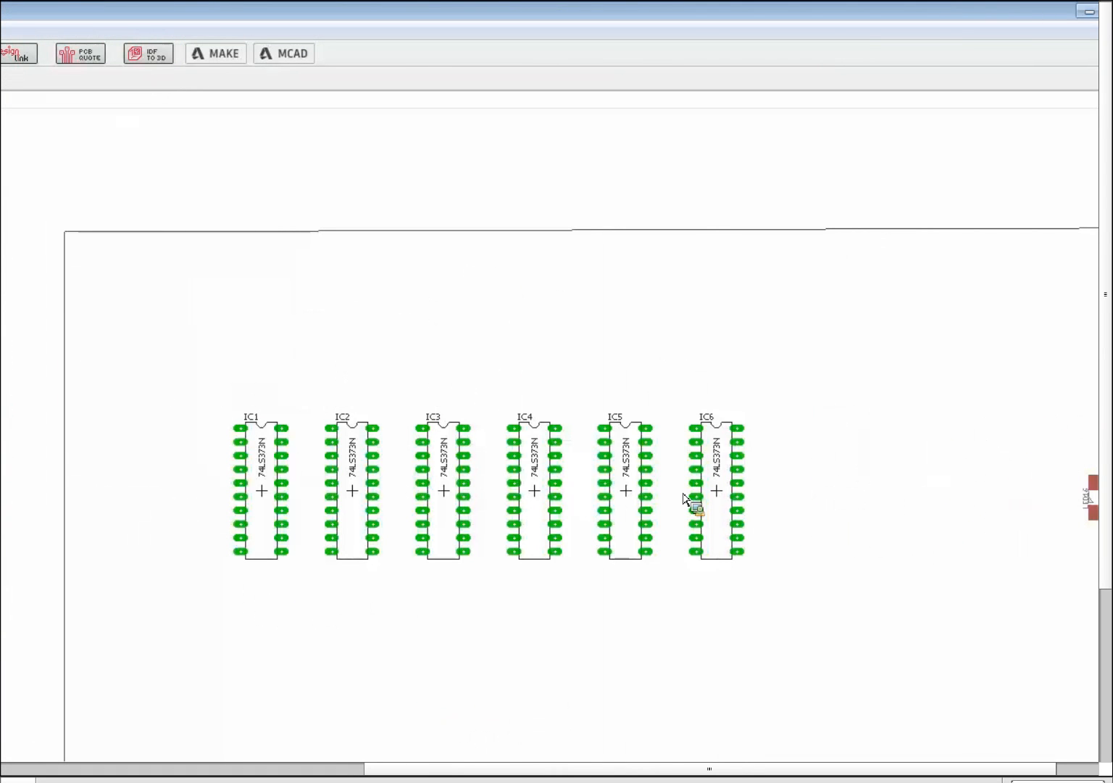
- Window-select the six 74LS373N chips with the LED row and apply Align Centers Y
left_click_drag(550, 694, 839, 706)
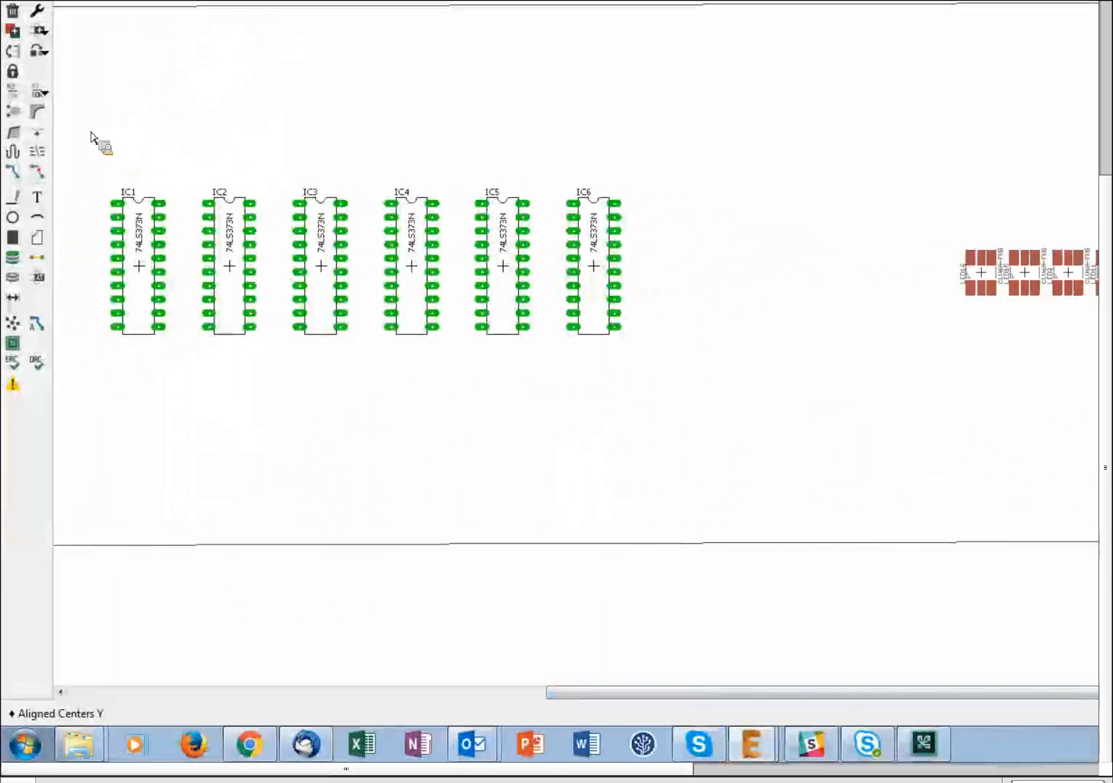
left_click_drag(97, 349, 1033, 433)
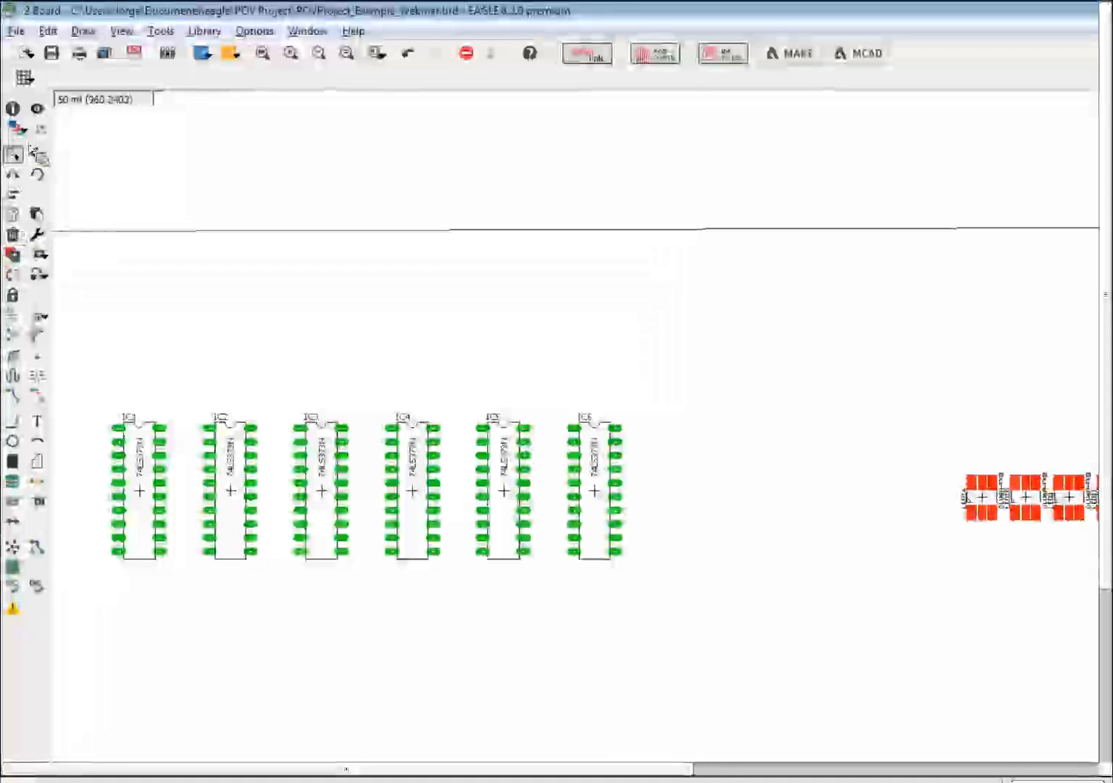
left_click(13, 194)
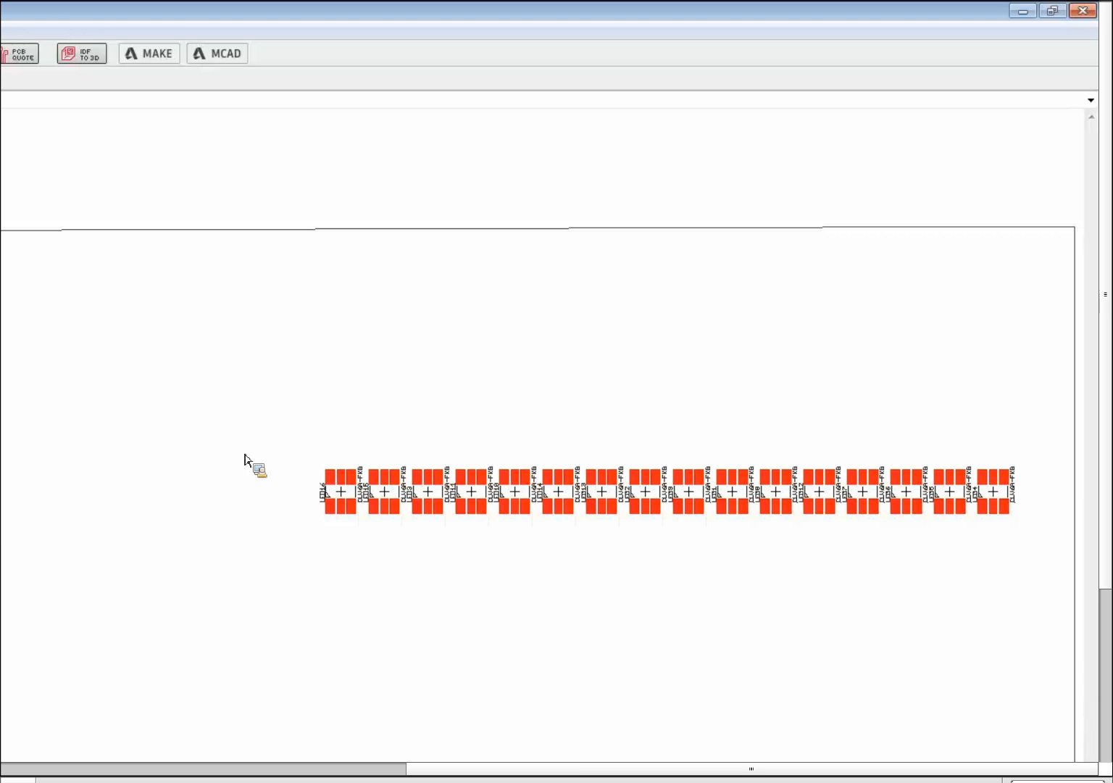
- Group IC1–IC6 with a window and move the chip row further right
left_click_drag(566, 696, 196, 671)
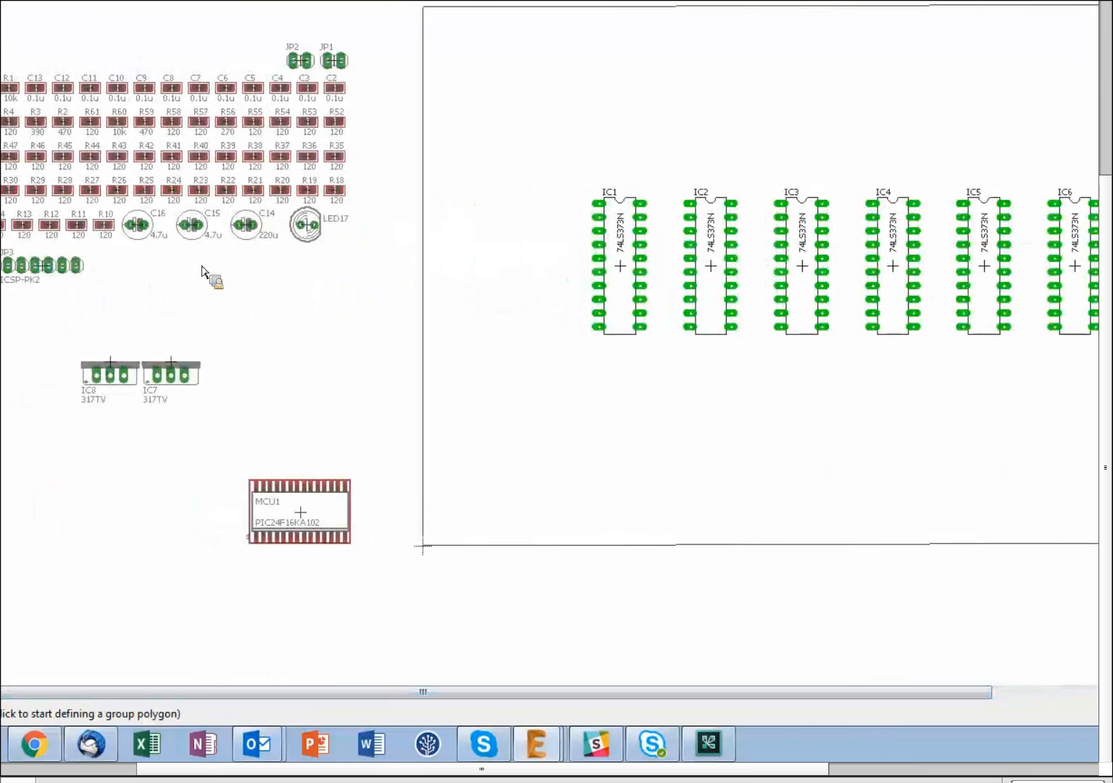
left_click_drag(895, 696, 1112, 718)
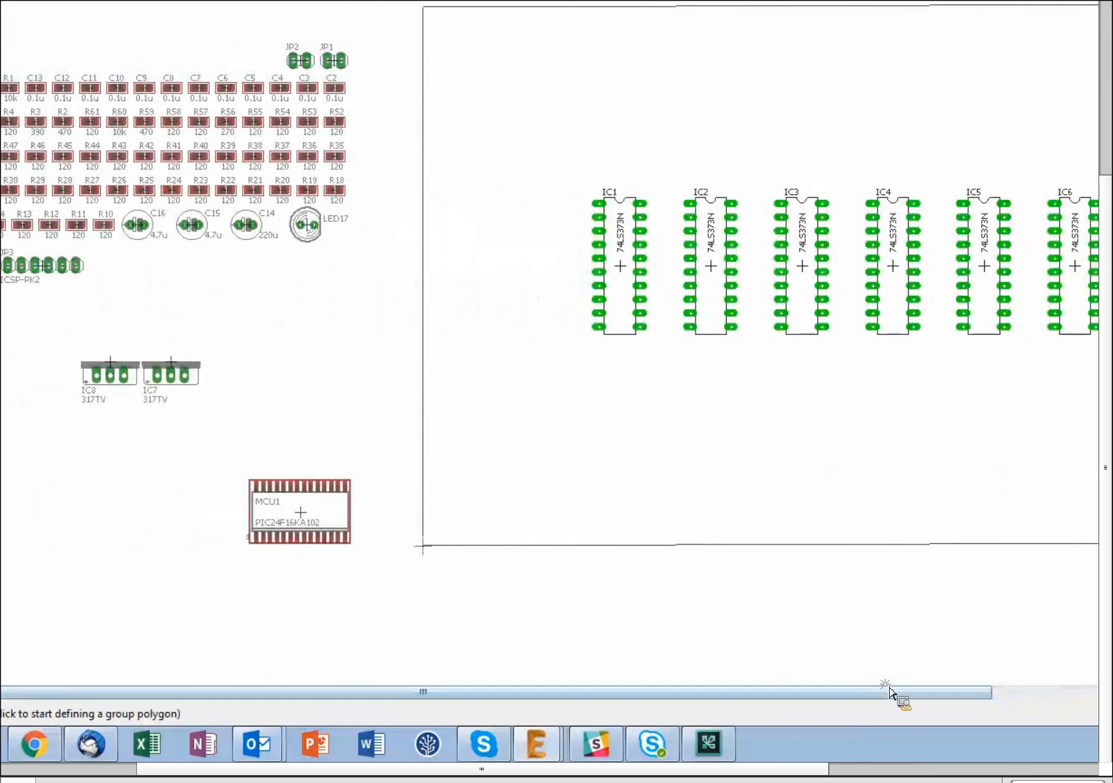
left_click_drag(813, 713, 587, 710)
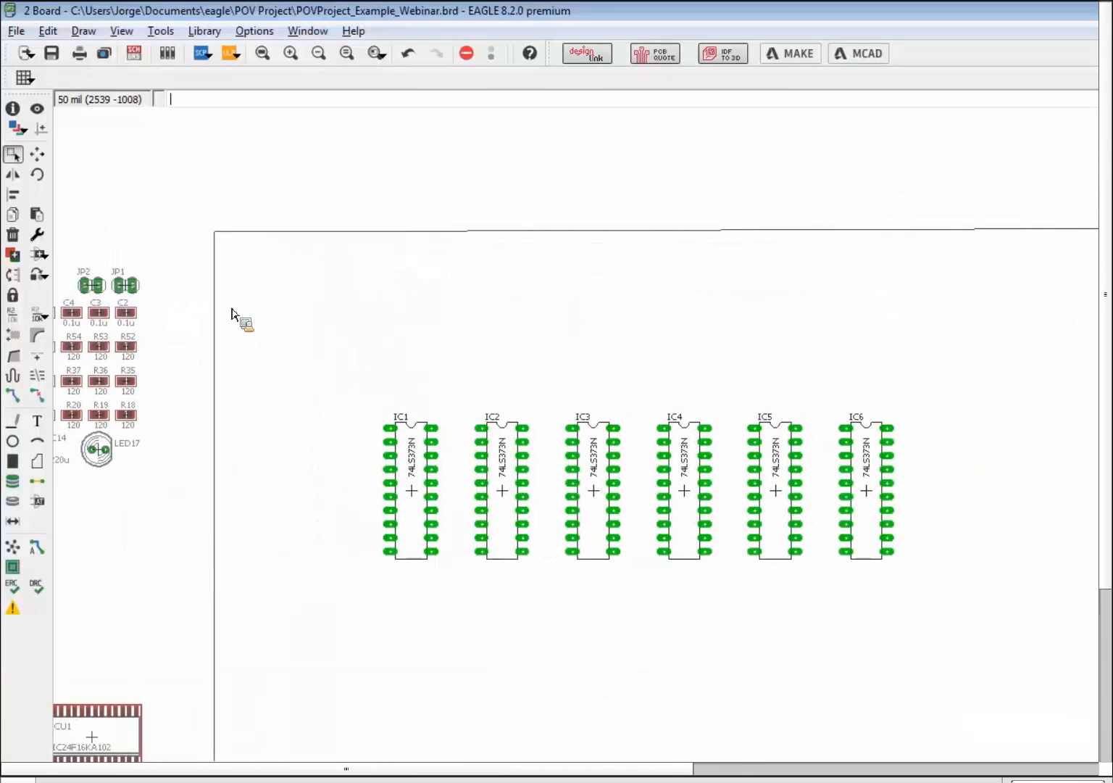
left_click_drag(954, 384, 551, 535)
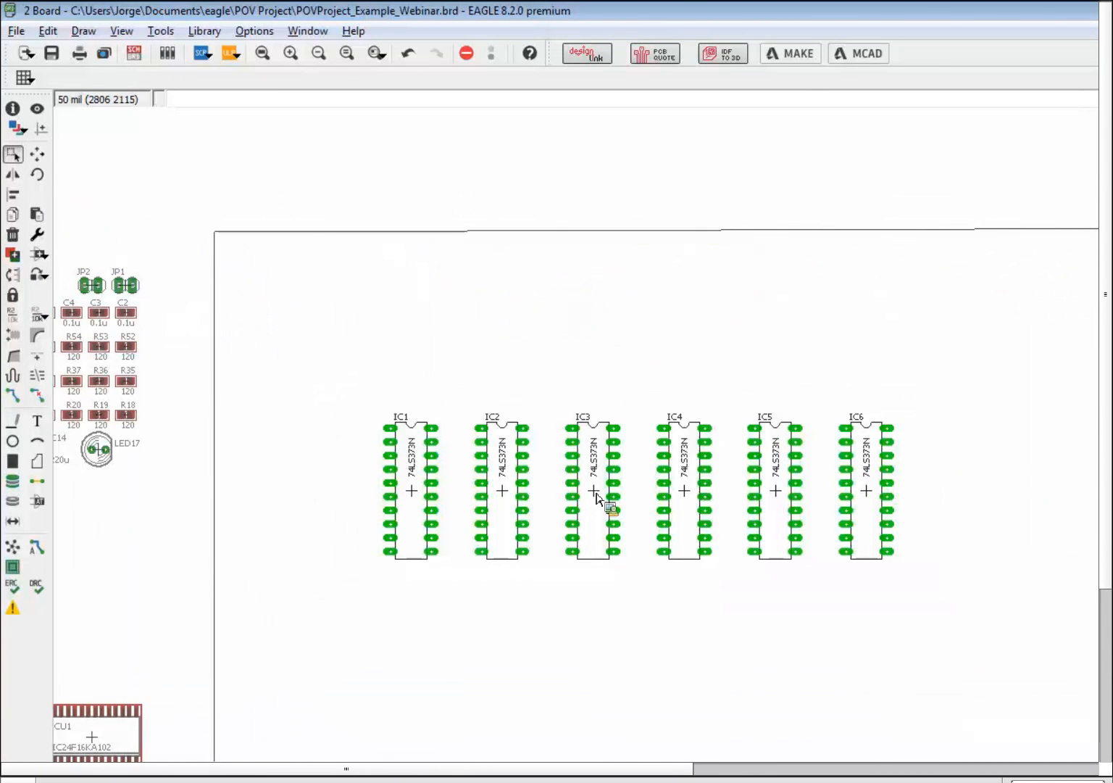
left_click_drag(598, 492, 747, 598)
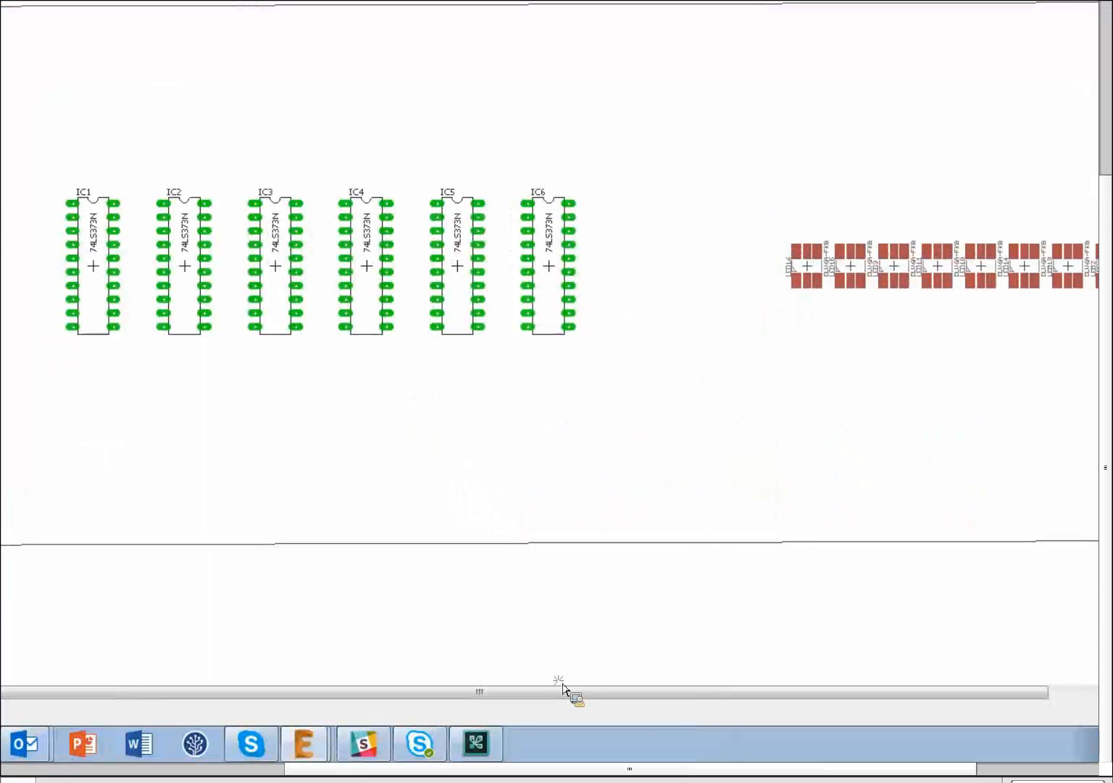
left_click_drag(490, 688, 148, 678)
left_click_drag(592, 677, 899, 690)
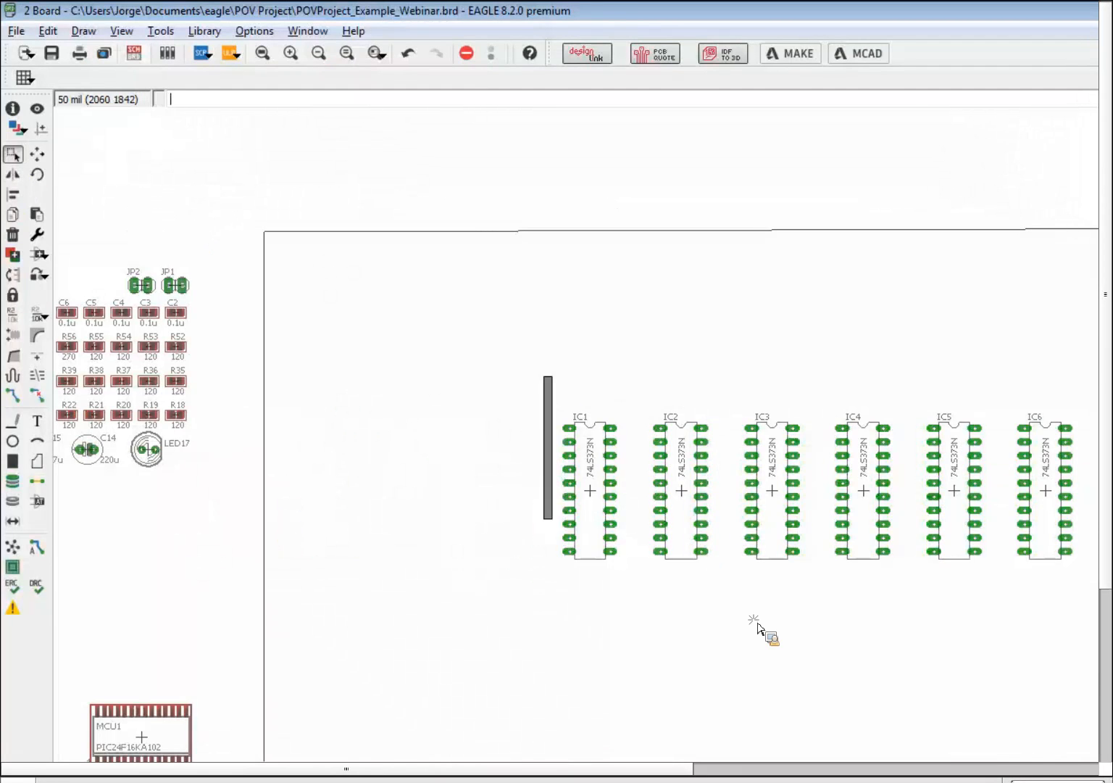
left_click(14, 195)
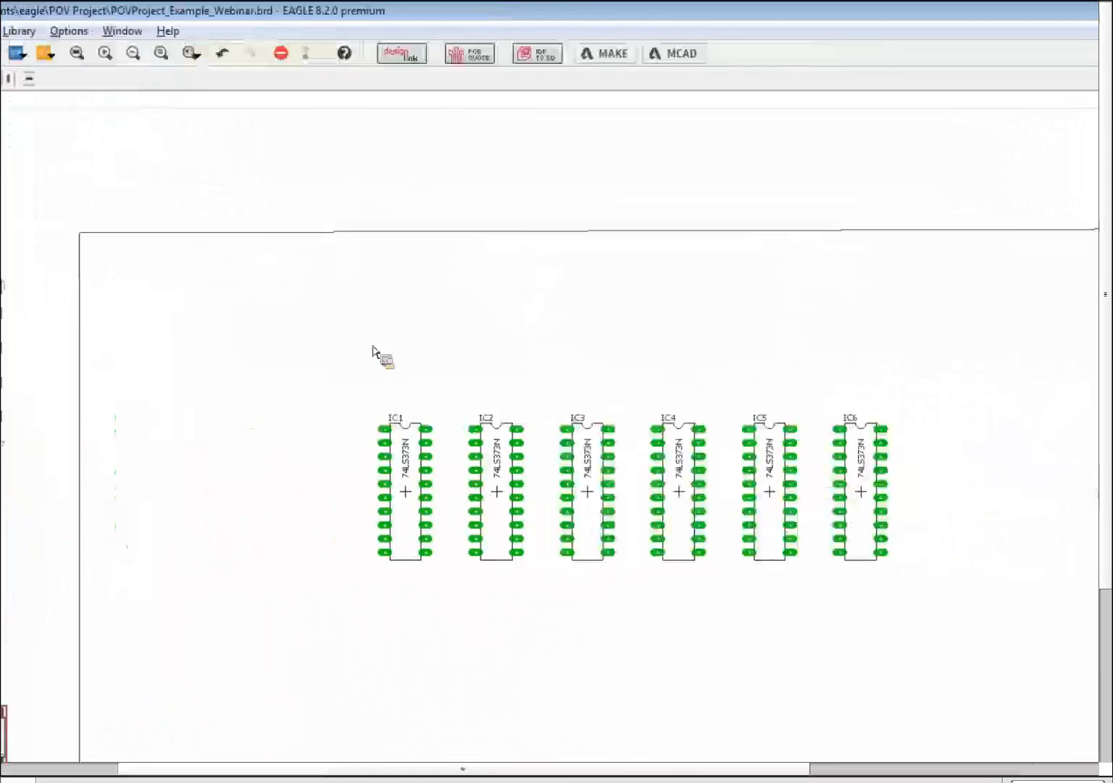
left_click(69, 79)
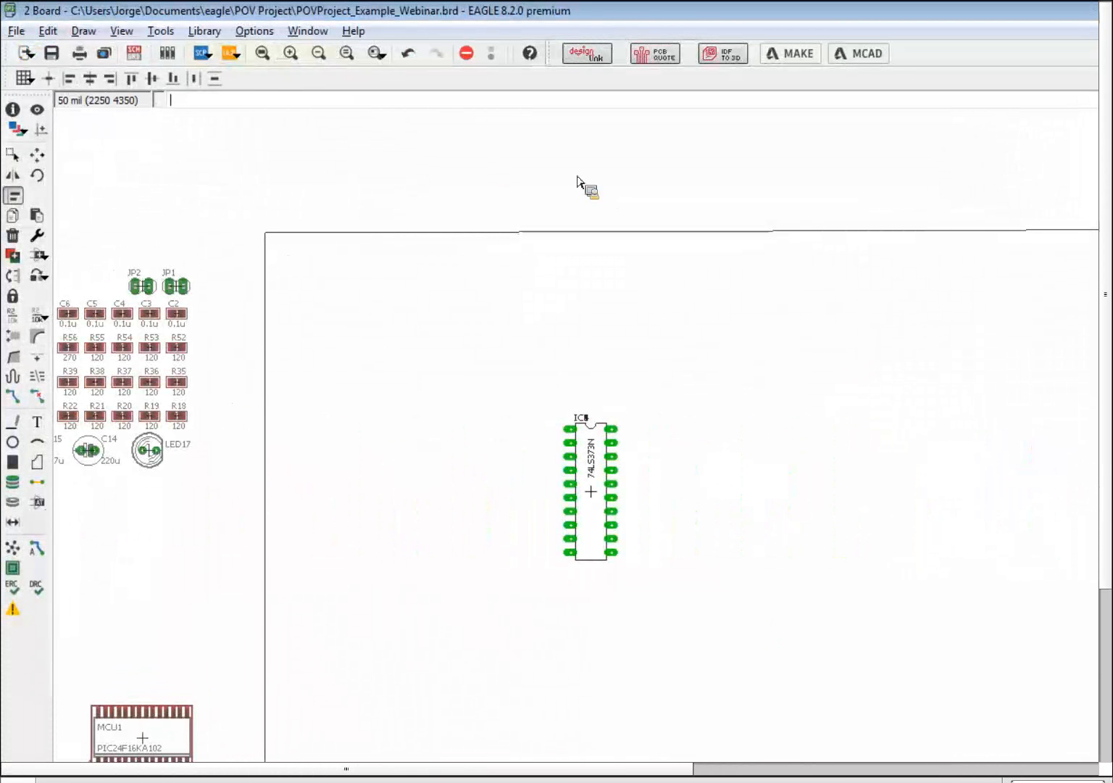
key("ctrl+z")
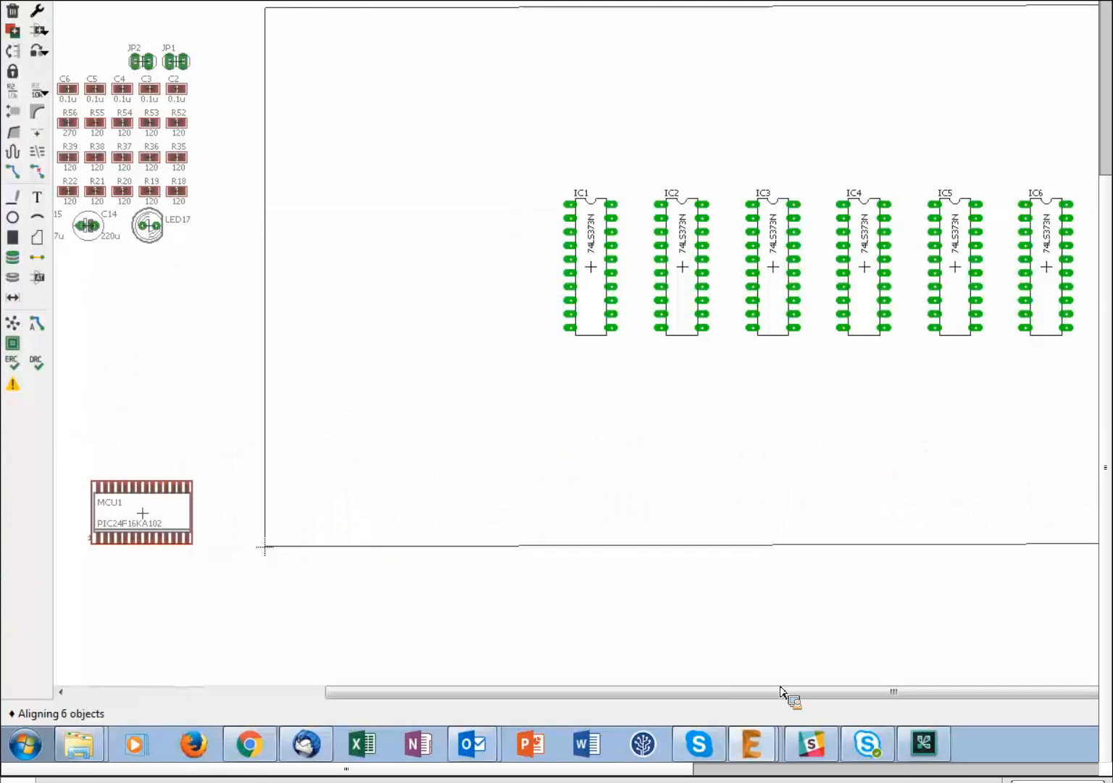
left_click_drag(780, 689, 1031, 707)
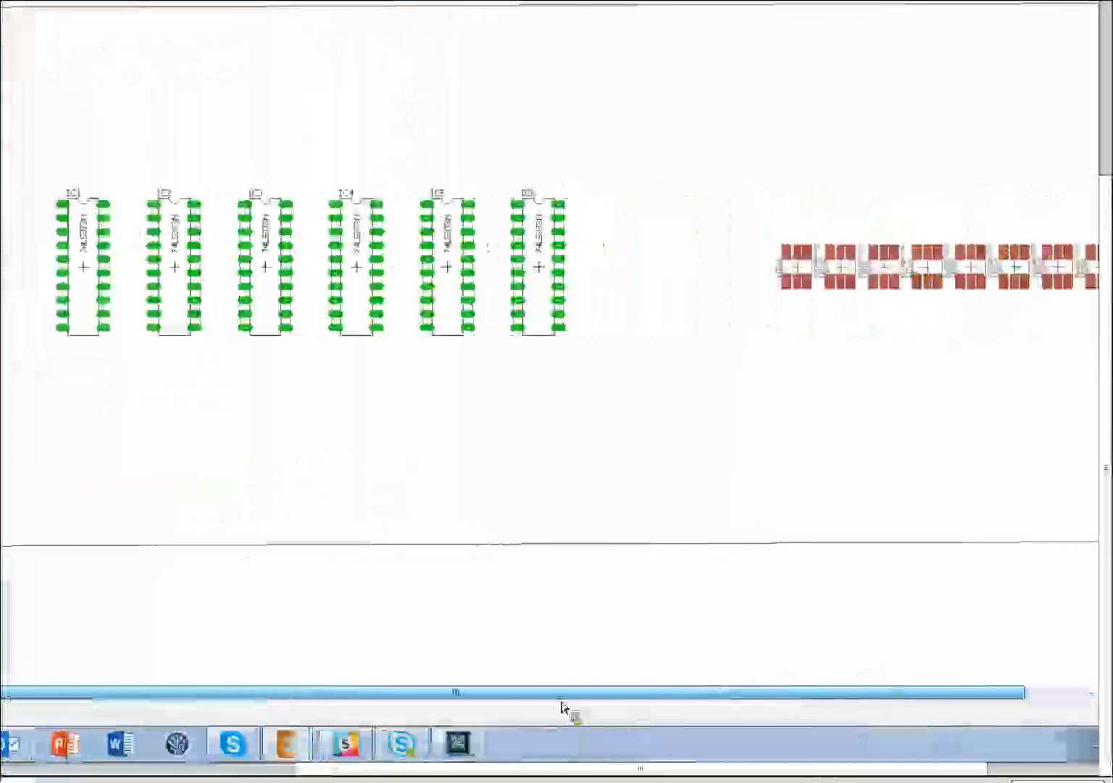
left_click_drag(562, 702, 217, 667)
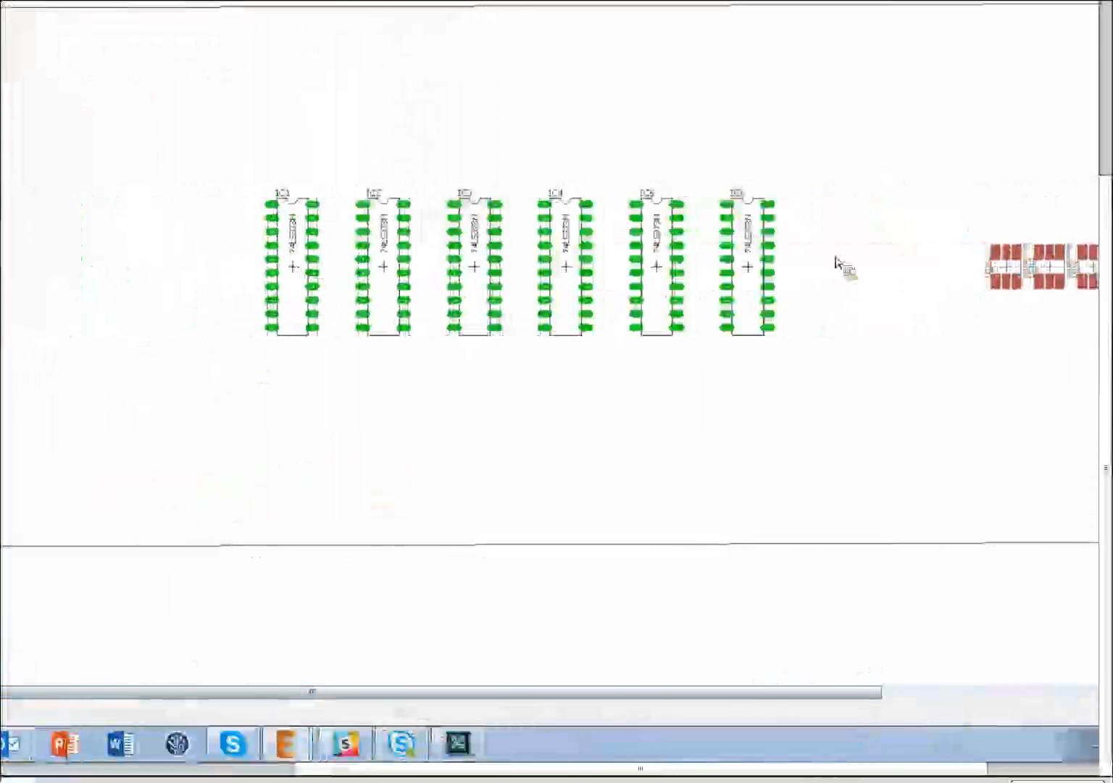
left_click_drag(668, 696, 210, 697)
left_click(138, 58)
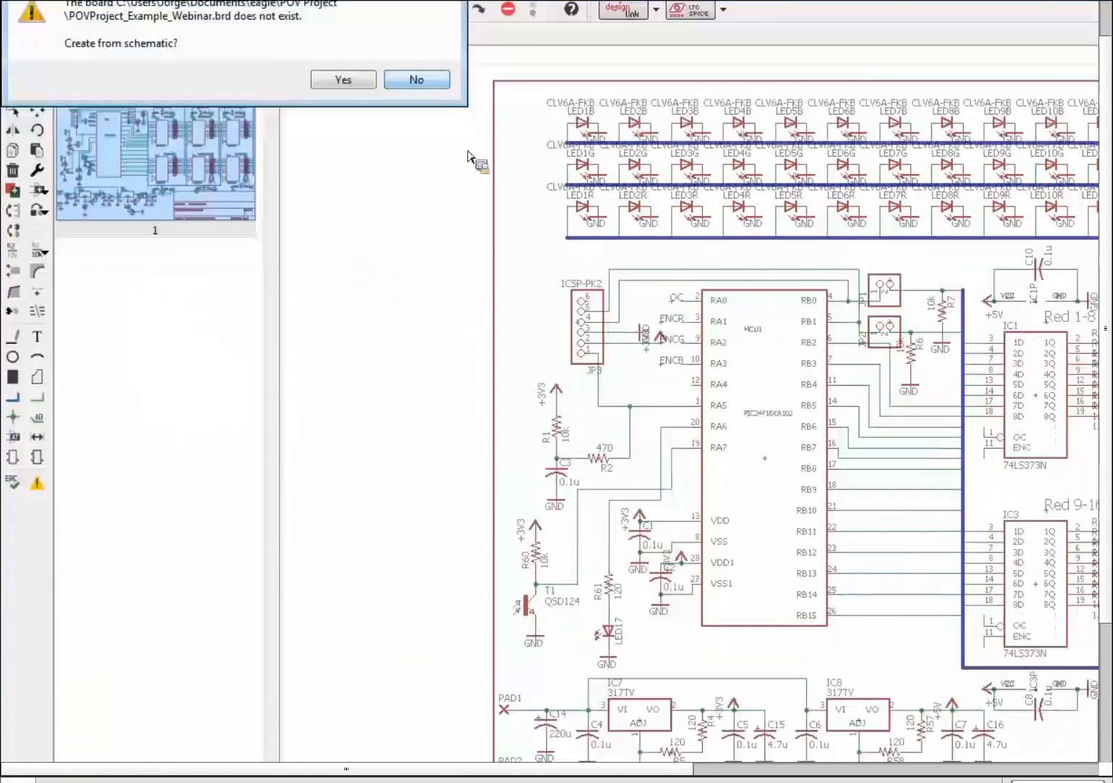
left_click(435, 128)
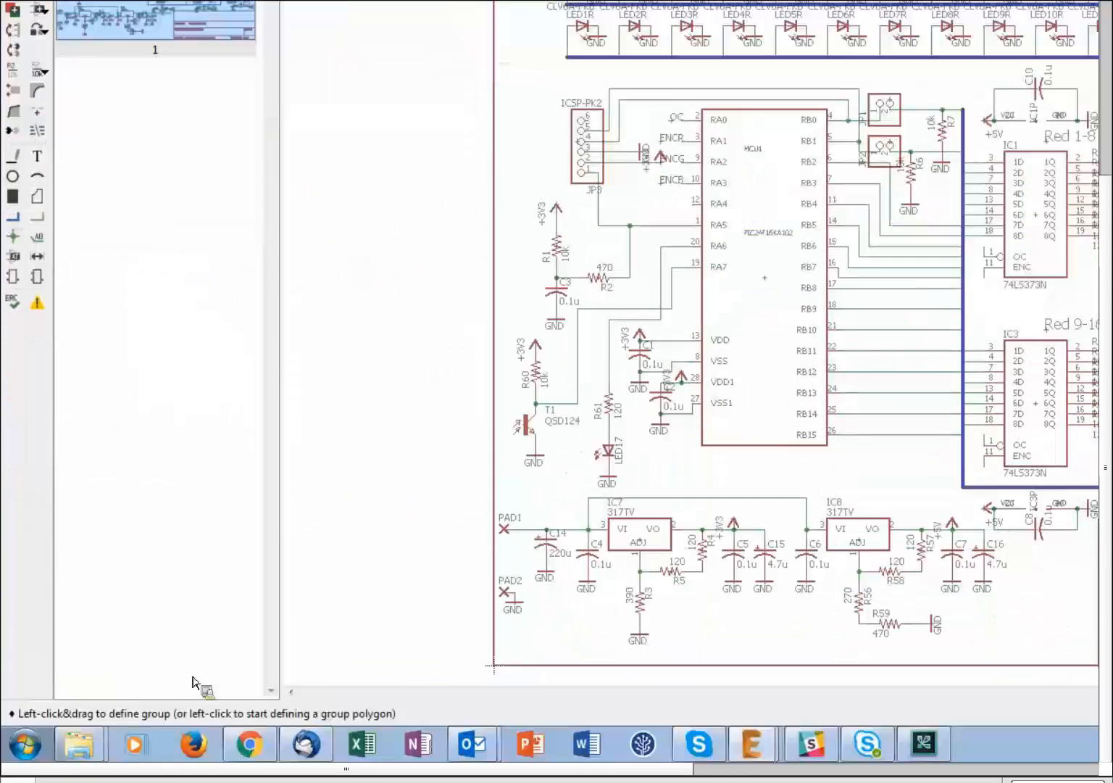
left_click(759, 738)
left_click(688, 705)
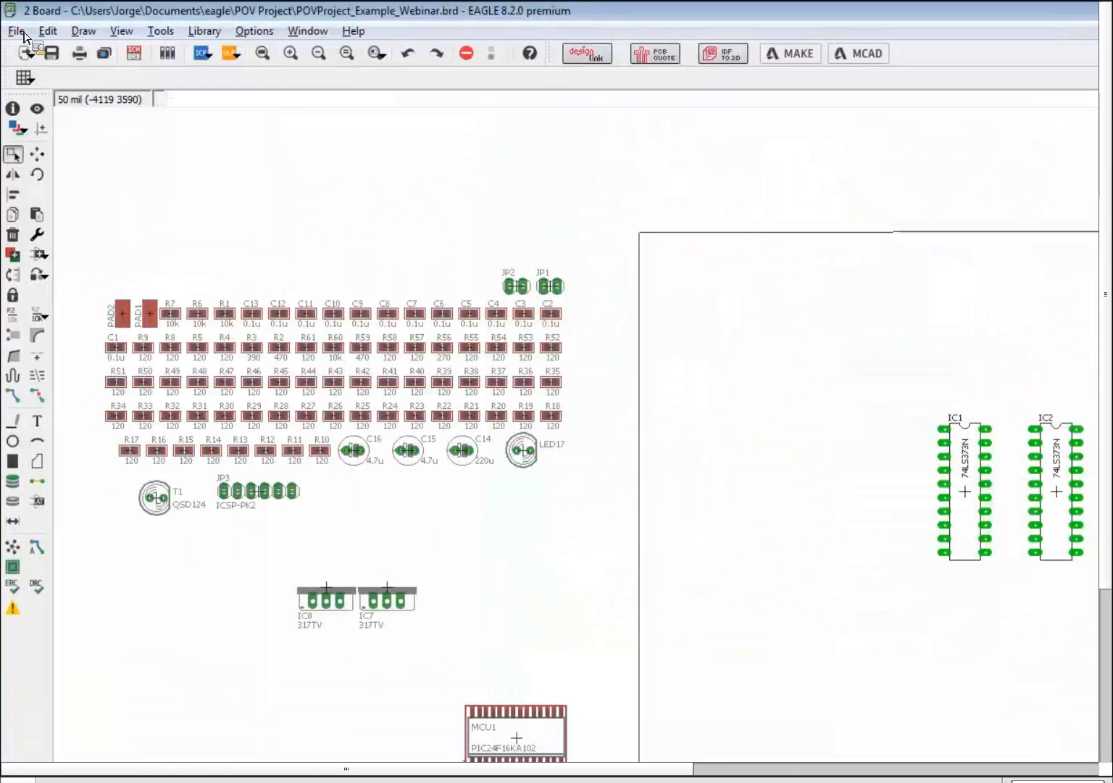
left_click(21, 32)
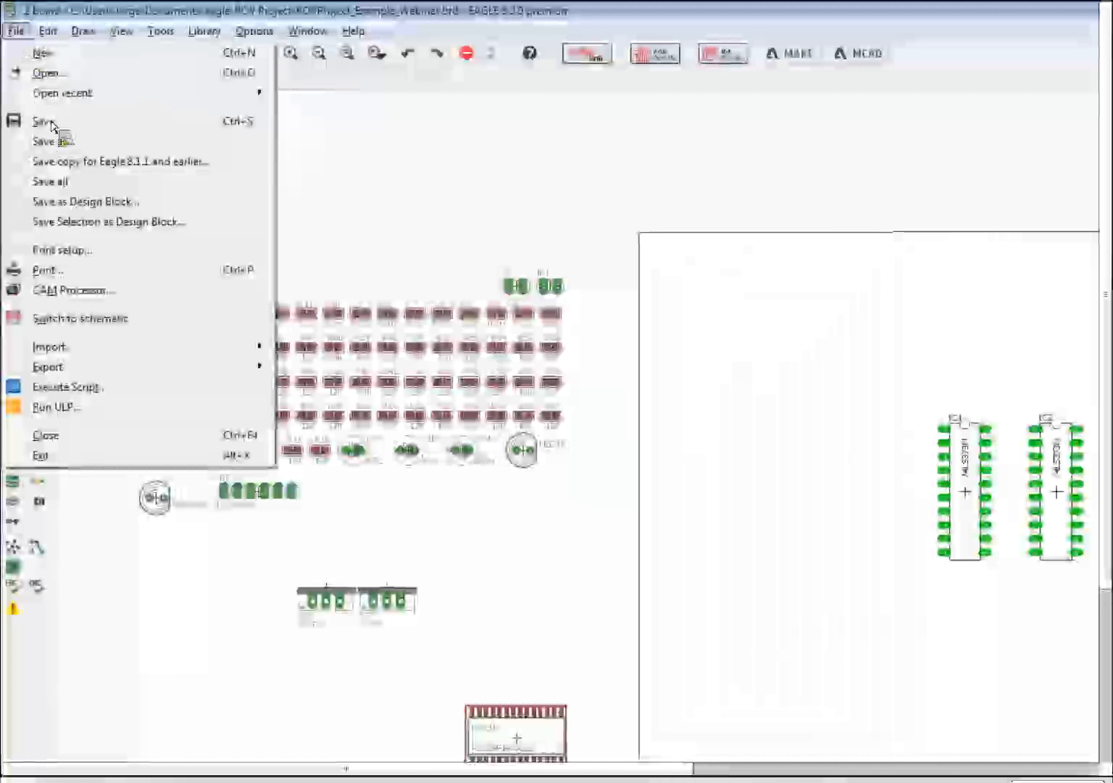
left_click(471, 440)
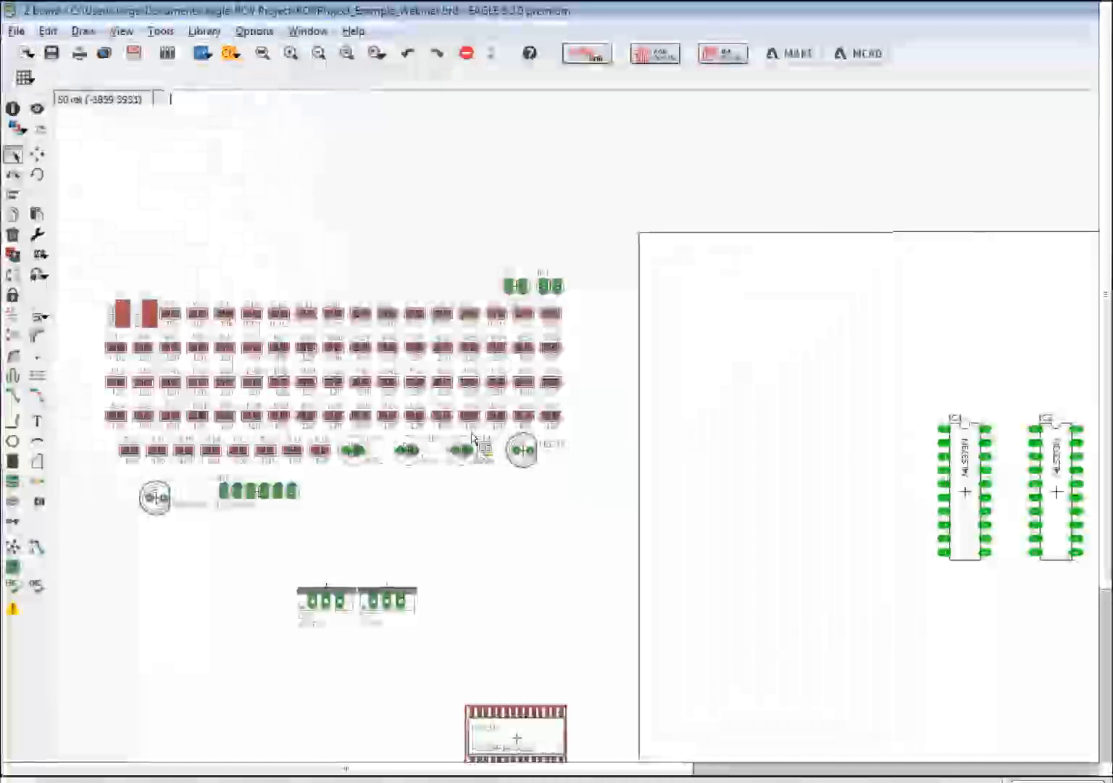
left_click(135, 54)
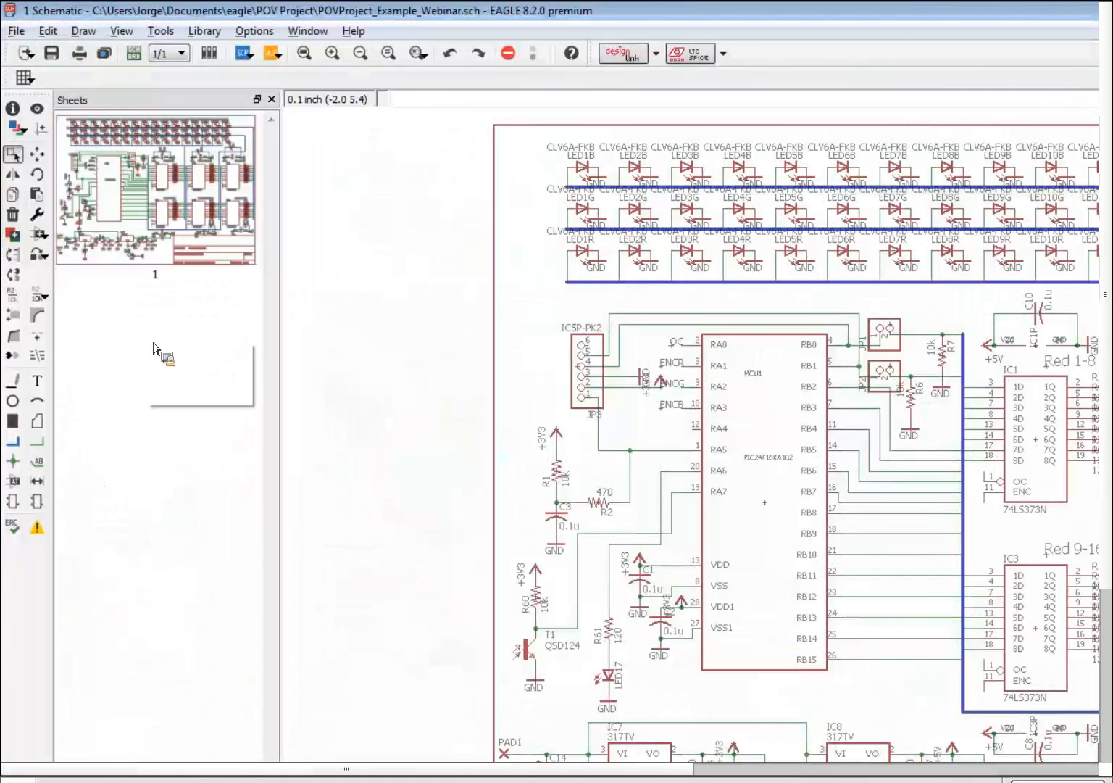
- Add a blank sheet 2, return to sheet 1, then open POVProject.sch with its .brd
left_click(214, 363)
left_click(194, 268)
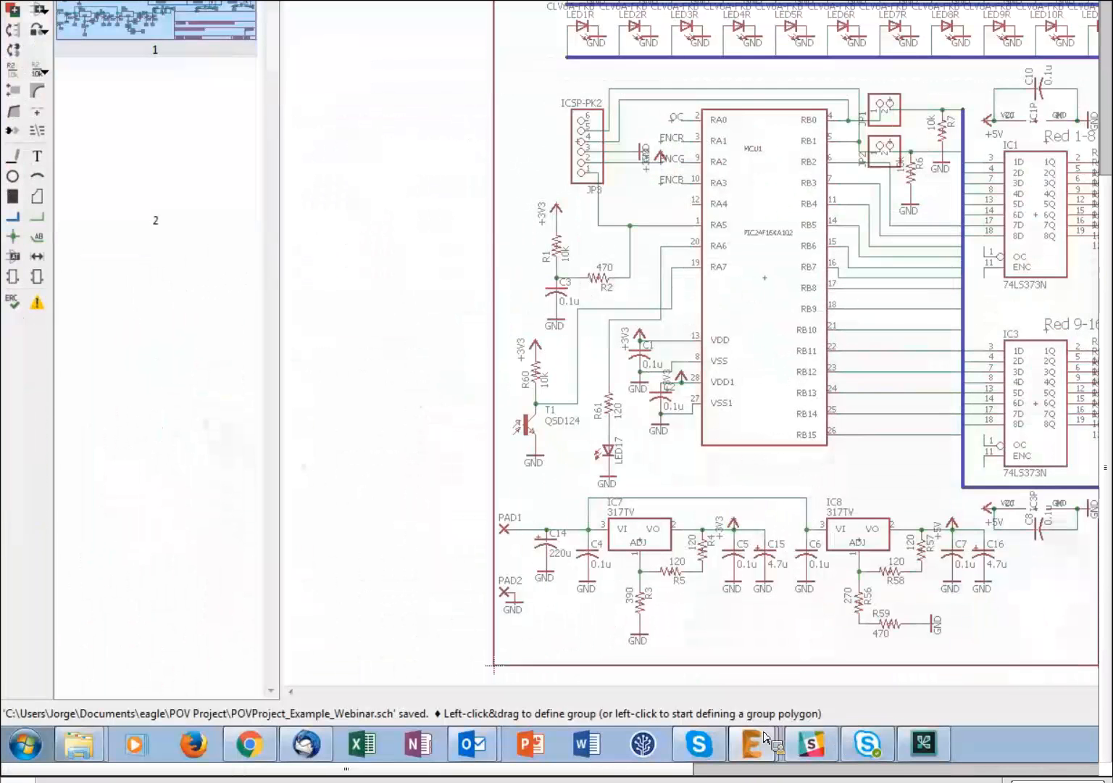
mouse_move(751, 743)
left_click(644, 640)
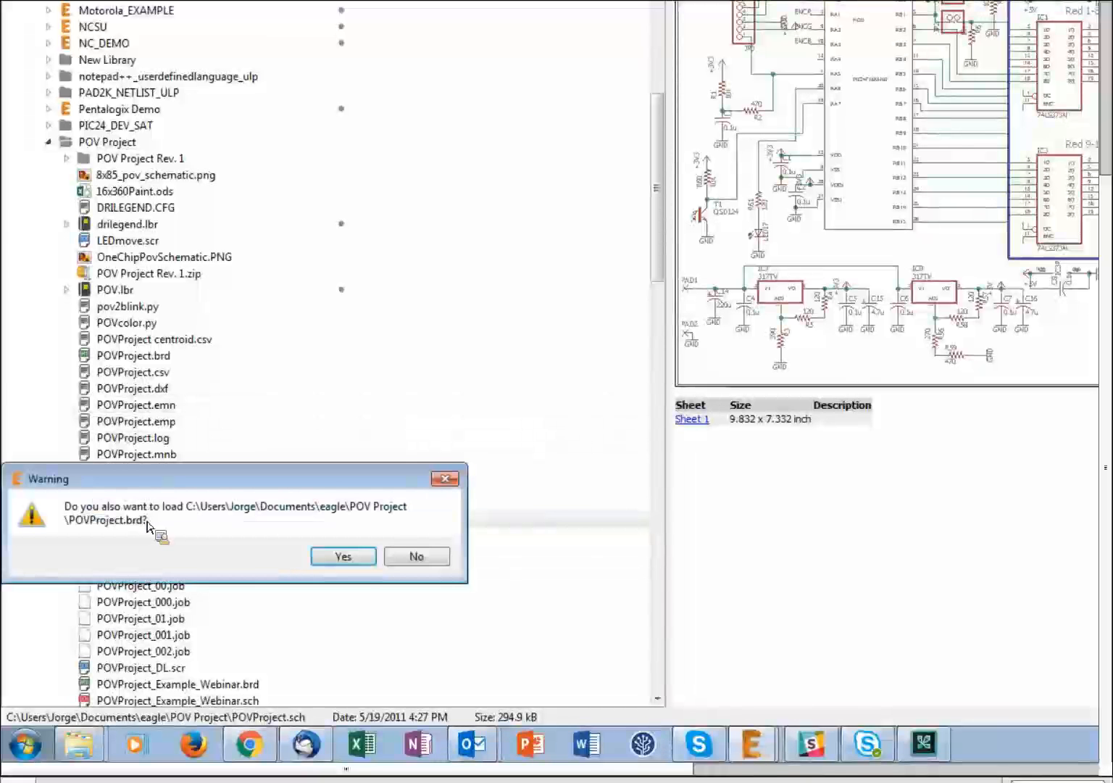
left_click(355, 558)
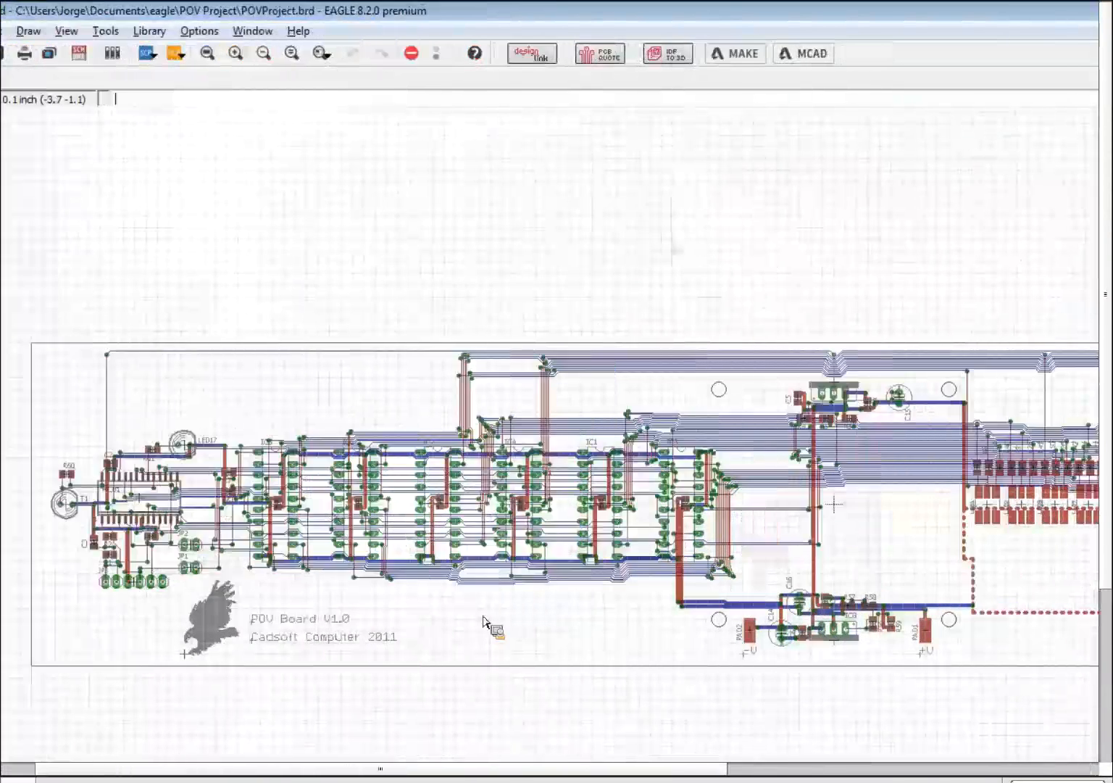
scroll(443, 509, "up", 2)
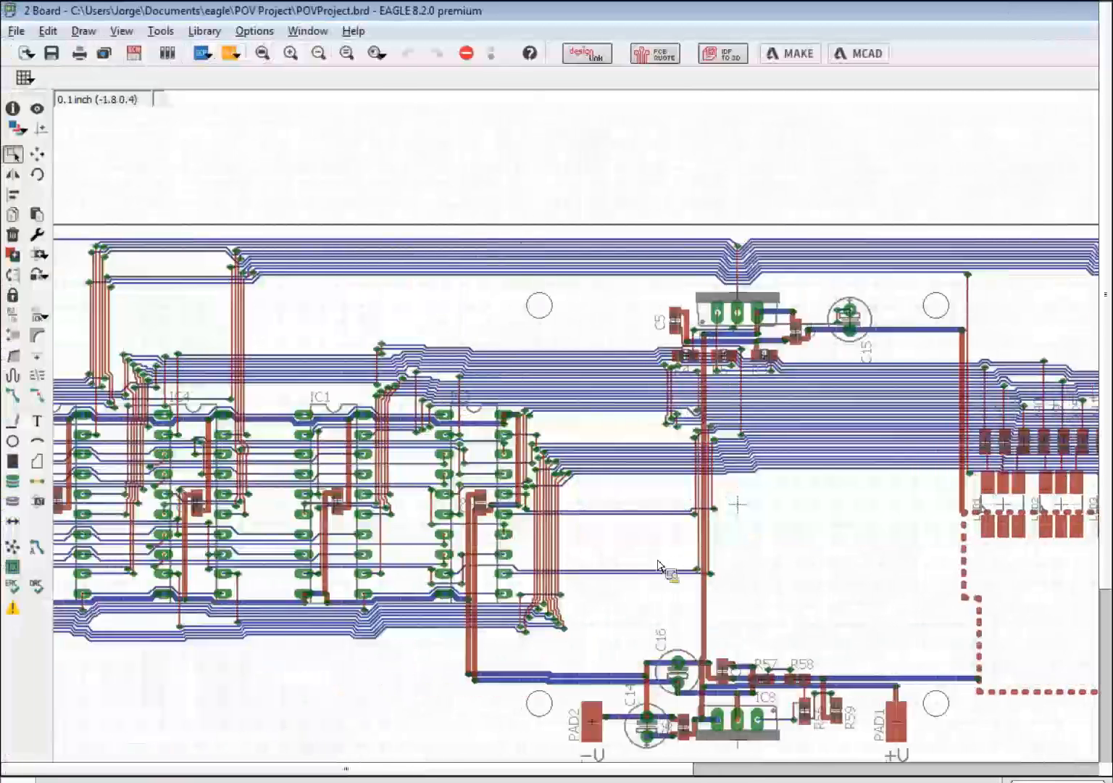
scroll(709, 573, "down", 2)
scroll(573, 567, "down", 2)
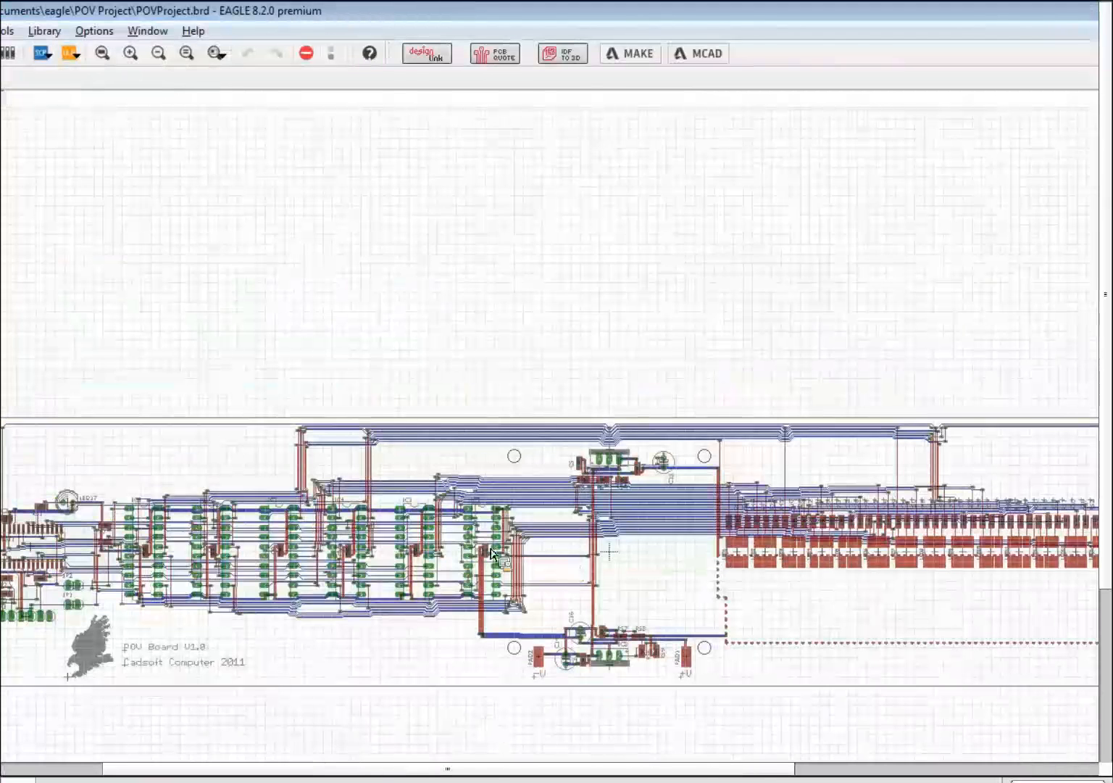
scroll(502, 549, "up", 1)
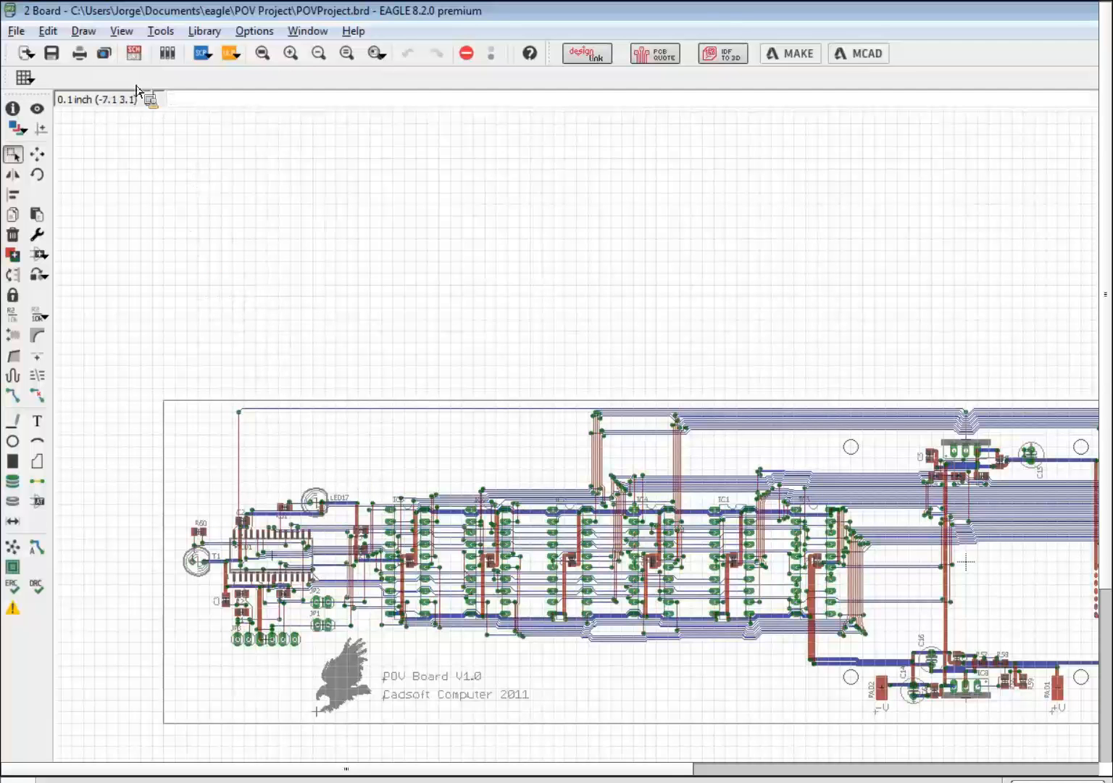
left_click(139, 61)
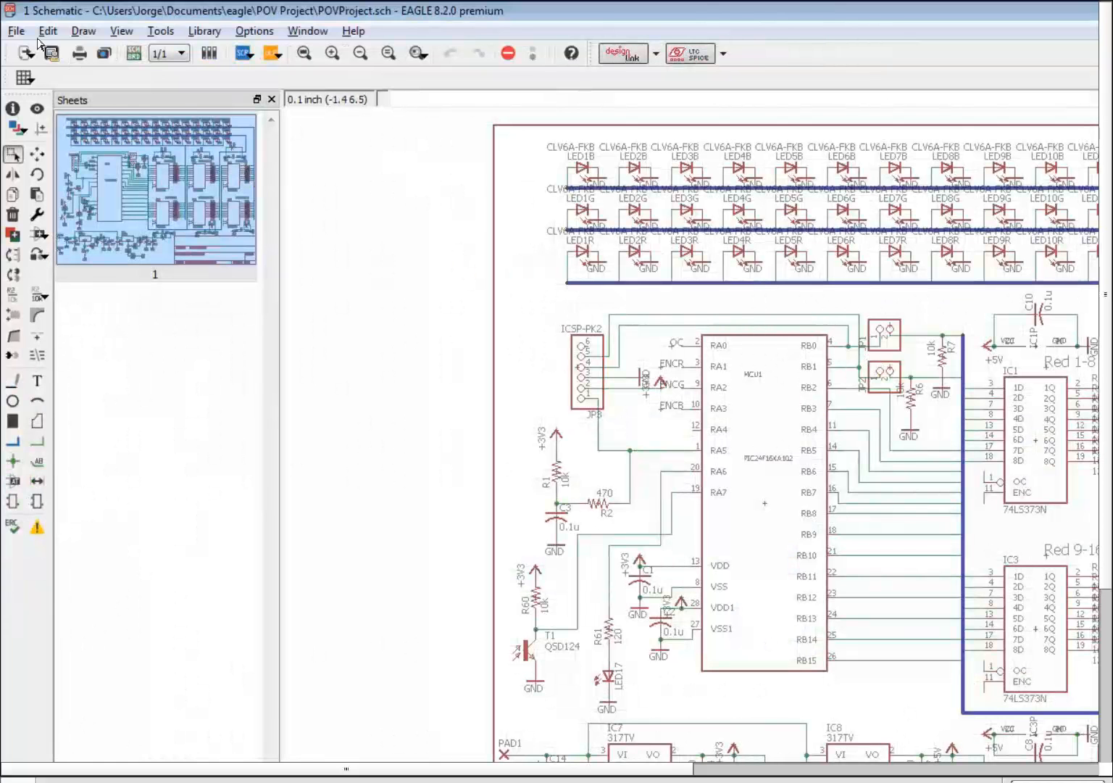
left_click(16, 30)
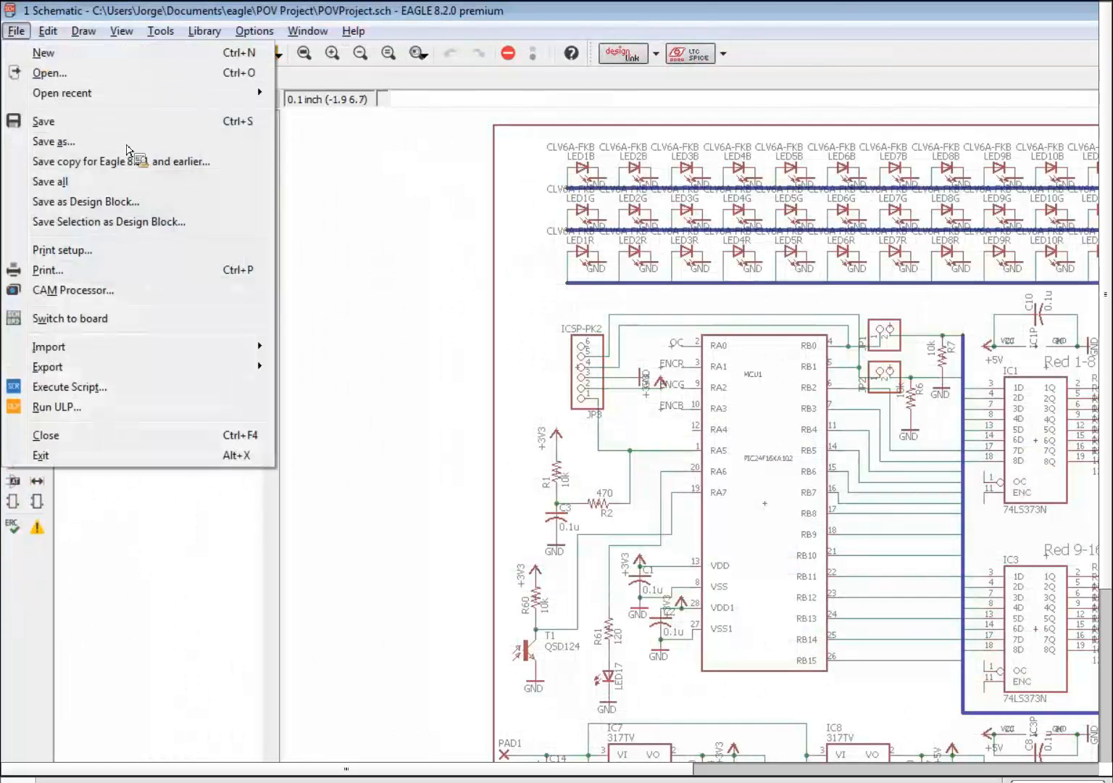
left_click(688, 617)
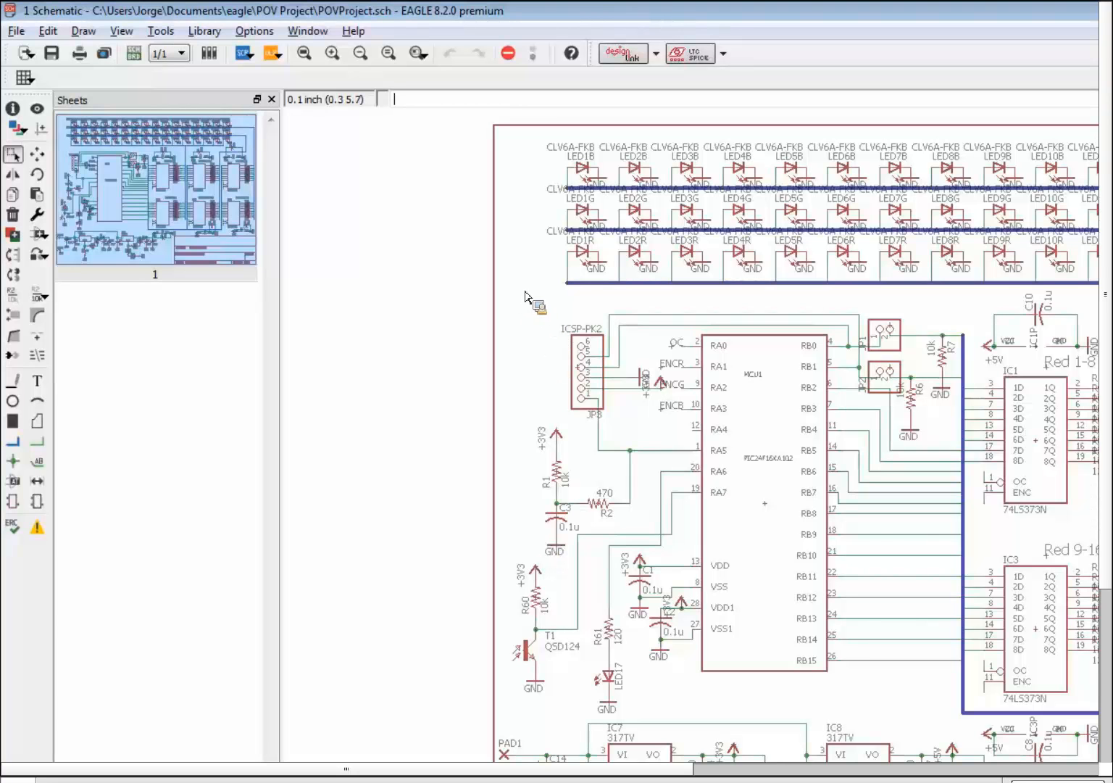
- Group the PIC24F16KA102 MCU block in the schematic and continue that selection in the board
left_click(516, 299)
left_click_drag(515, 300, 953, 367)
left_click_drag(563, 370, 567, 722)
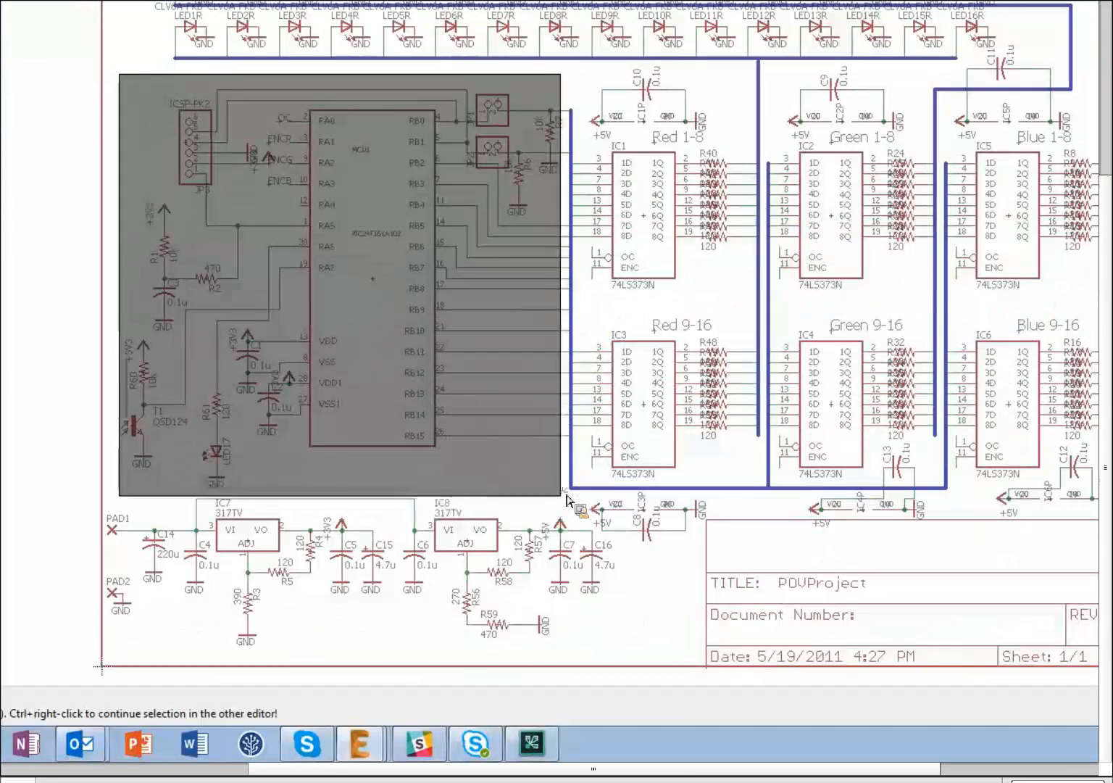
left_click_drag(567, 497, 563, 494)
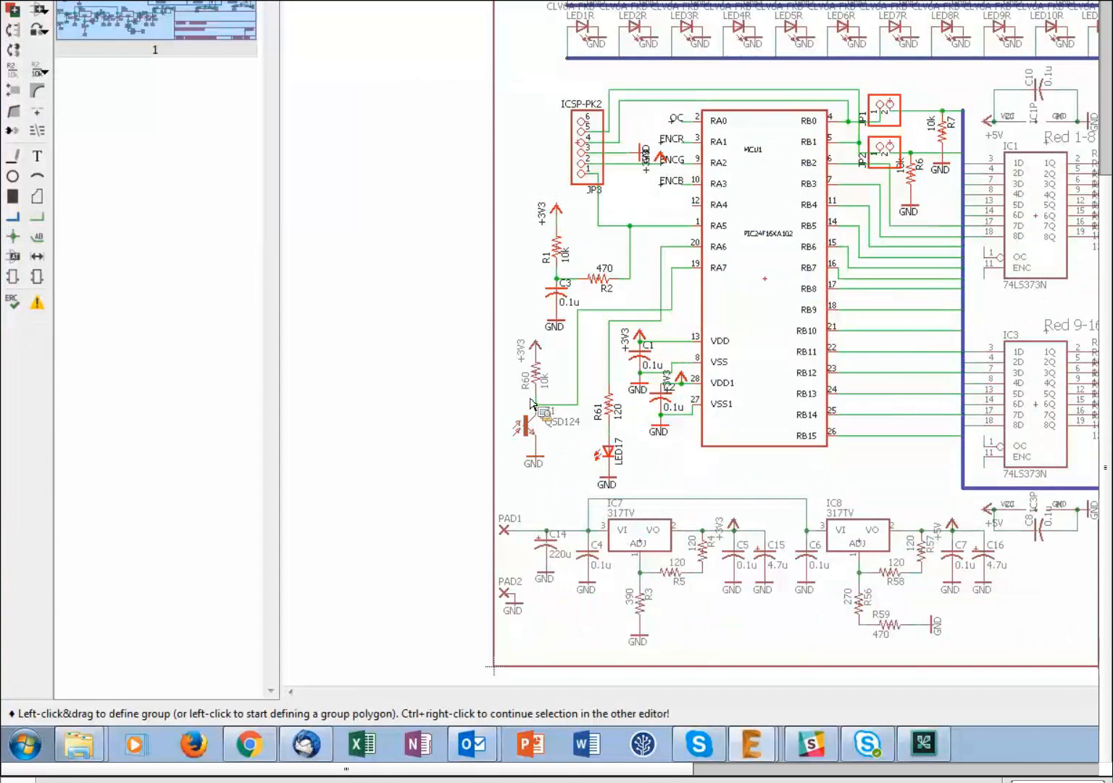
scroll(530, 403, "up", 3)
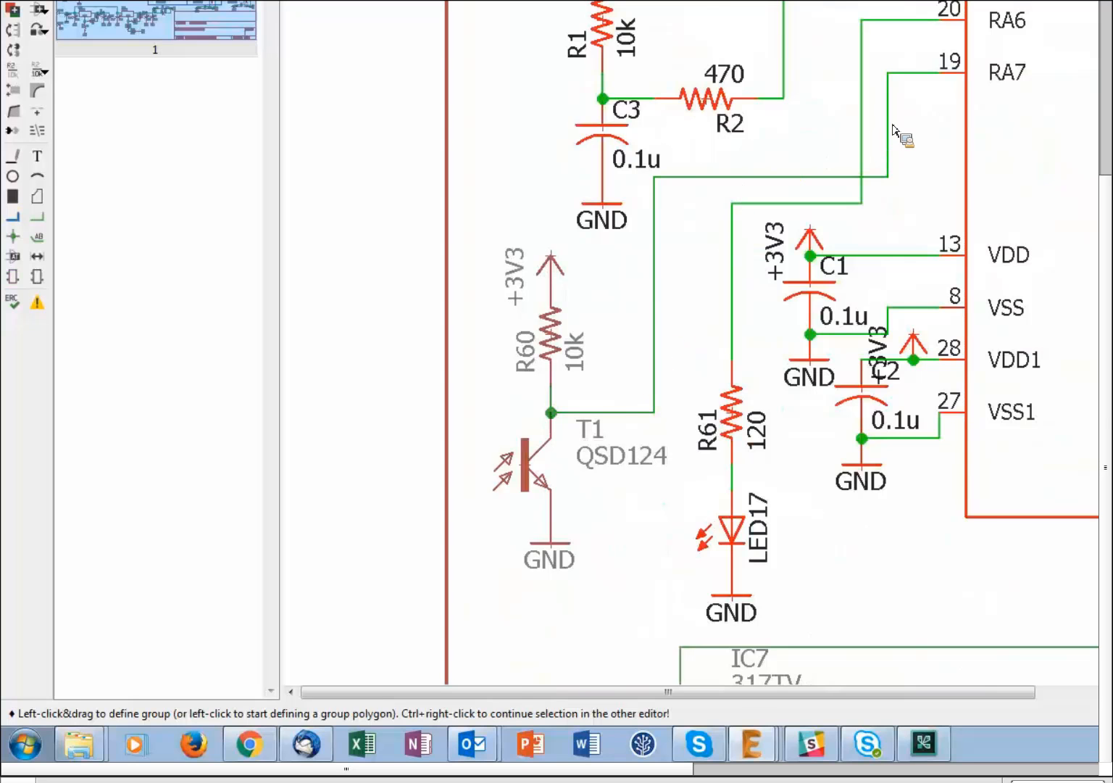
scroll(668, 169, "down", 1)
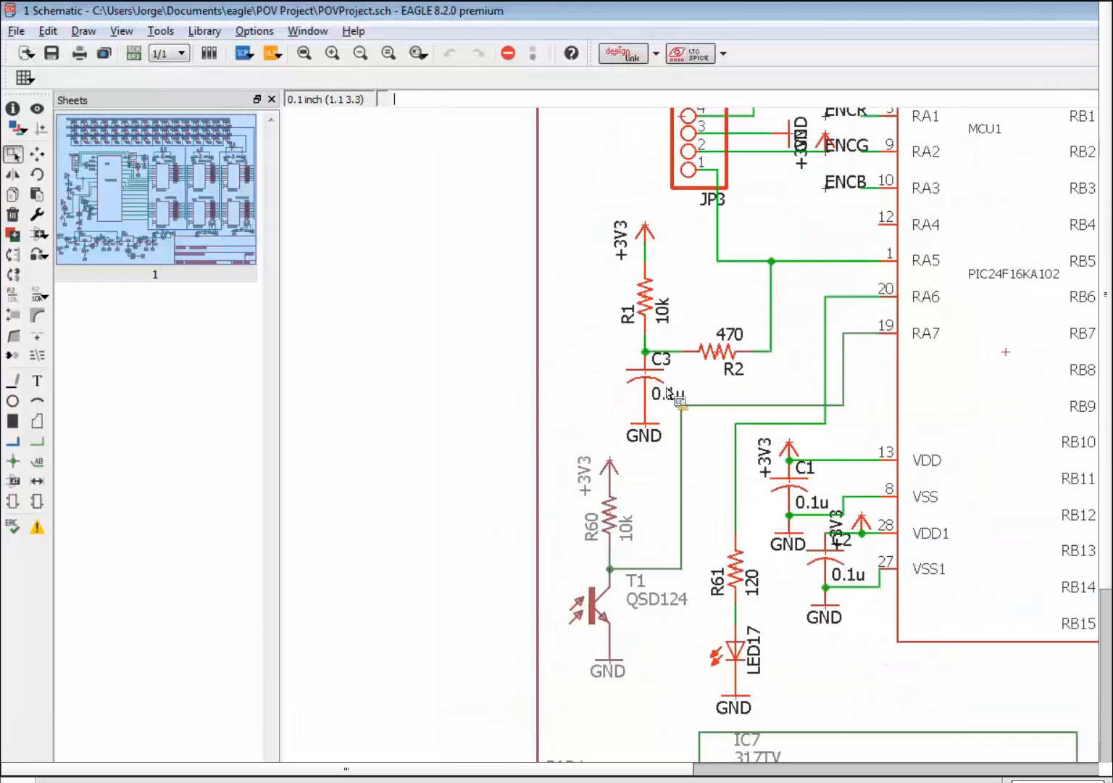
scroll(639, 403, "down", 1)
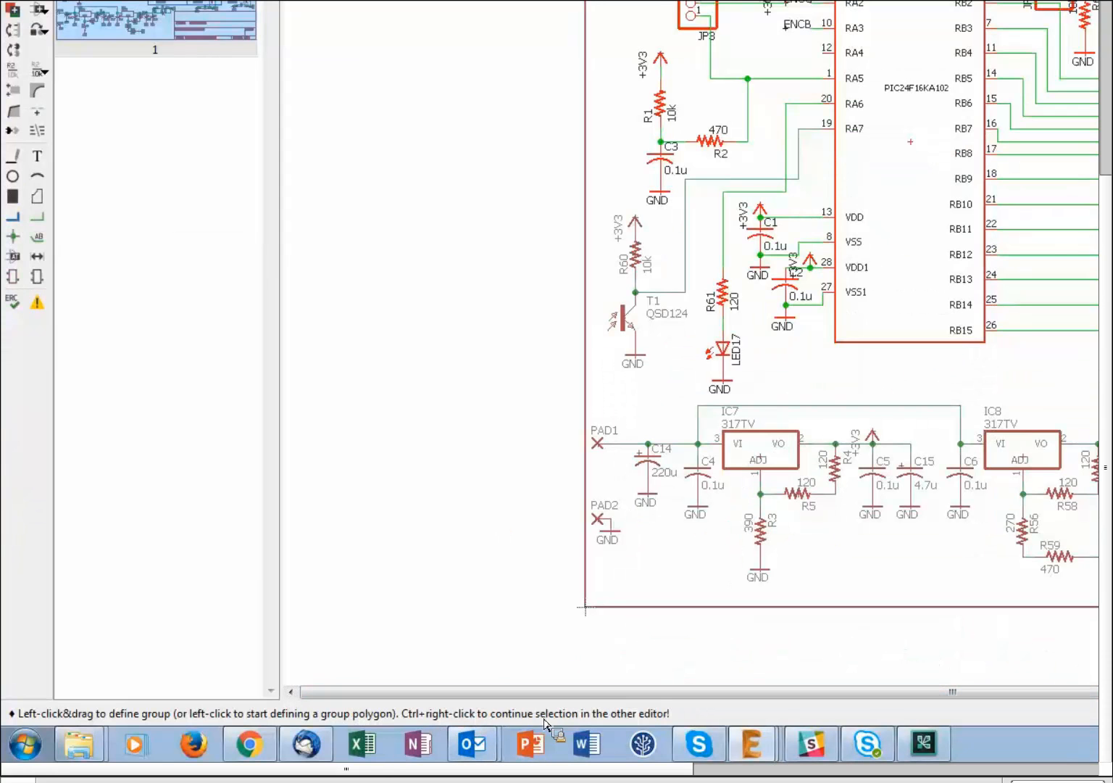
right_click(914, 144, "ctrl")
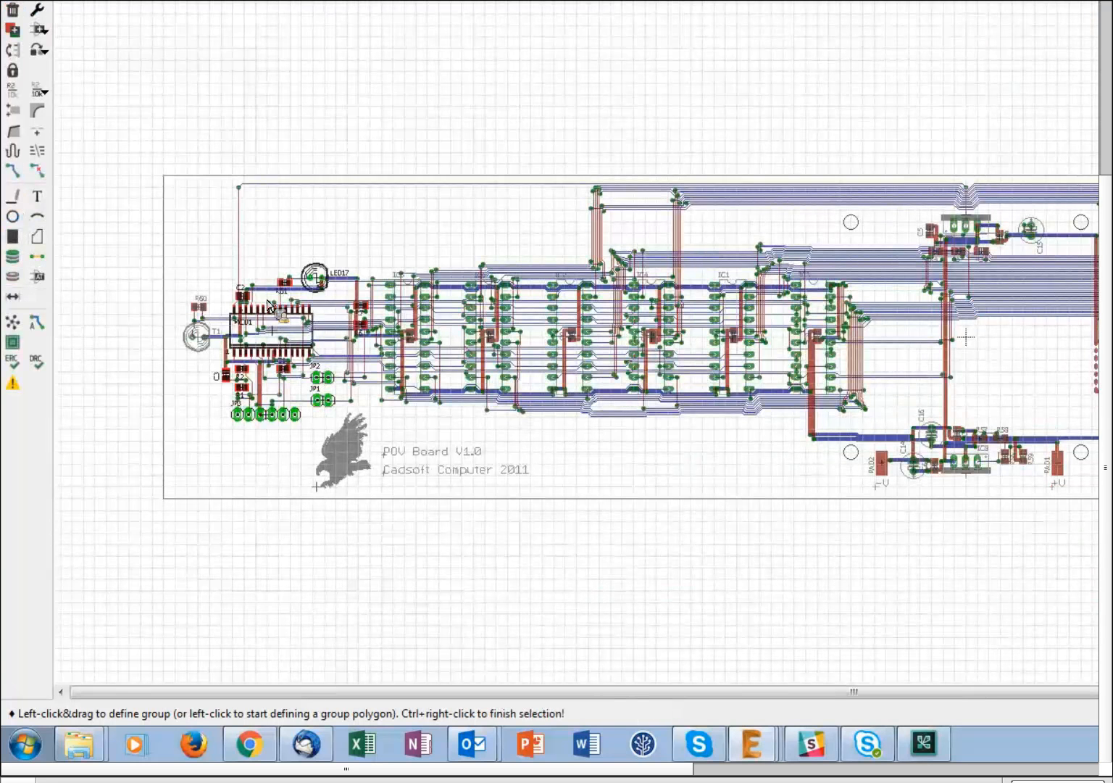
scroll(252, 345, "up", 2)
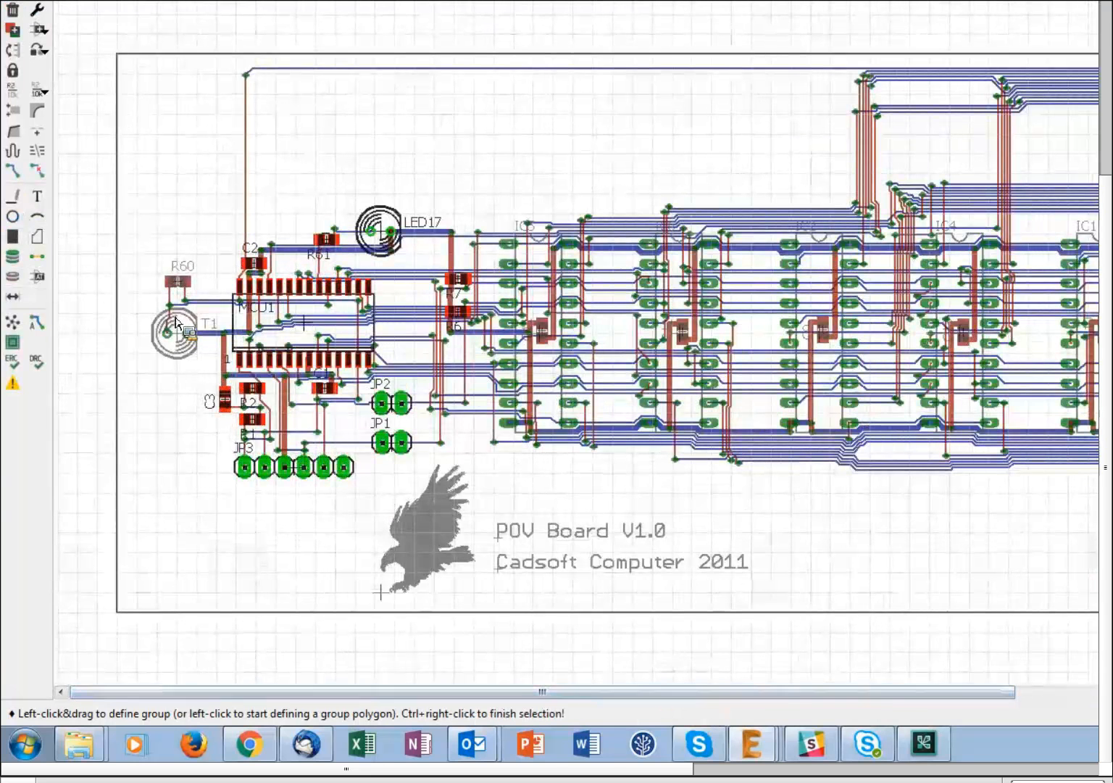
scroll(174, 310, "up", 2)
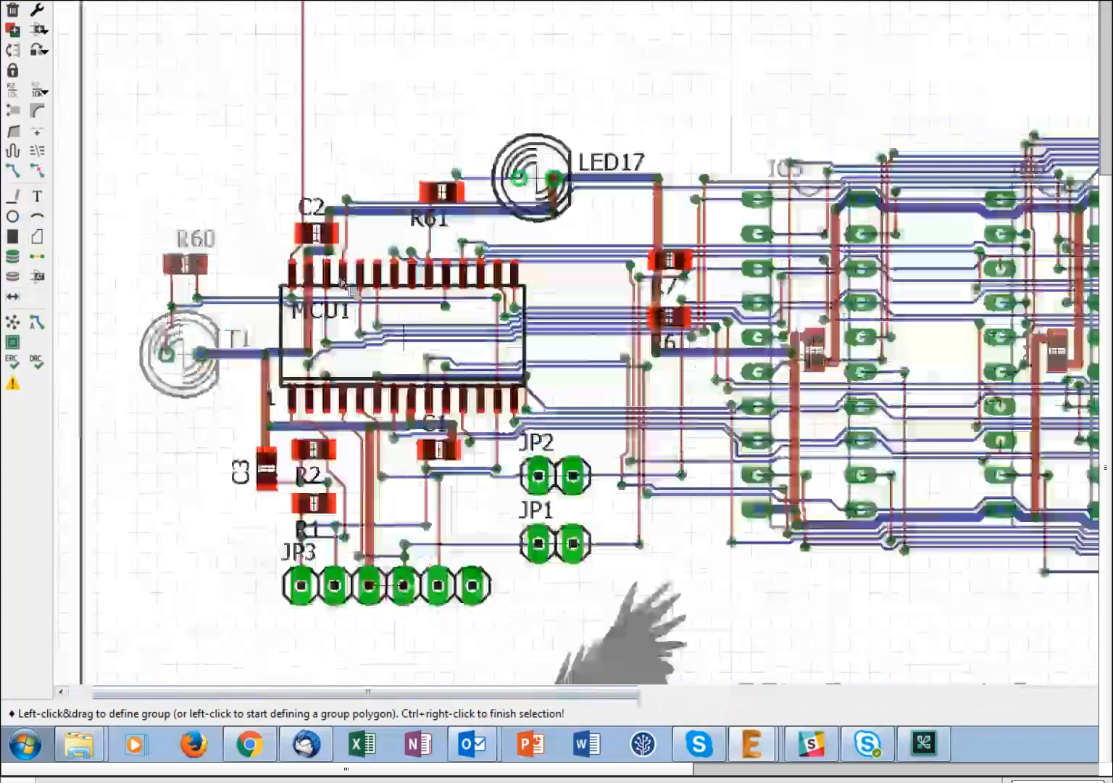
scroll(343, 283, "up", 2)
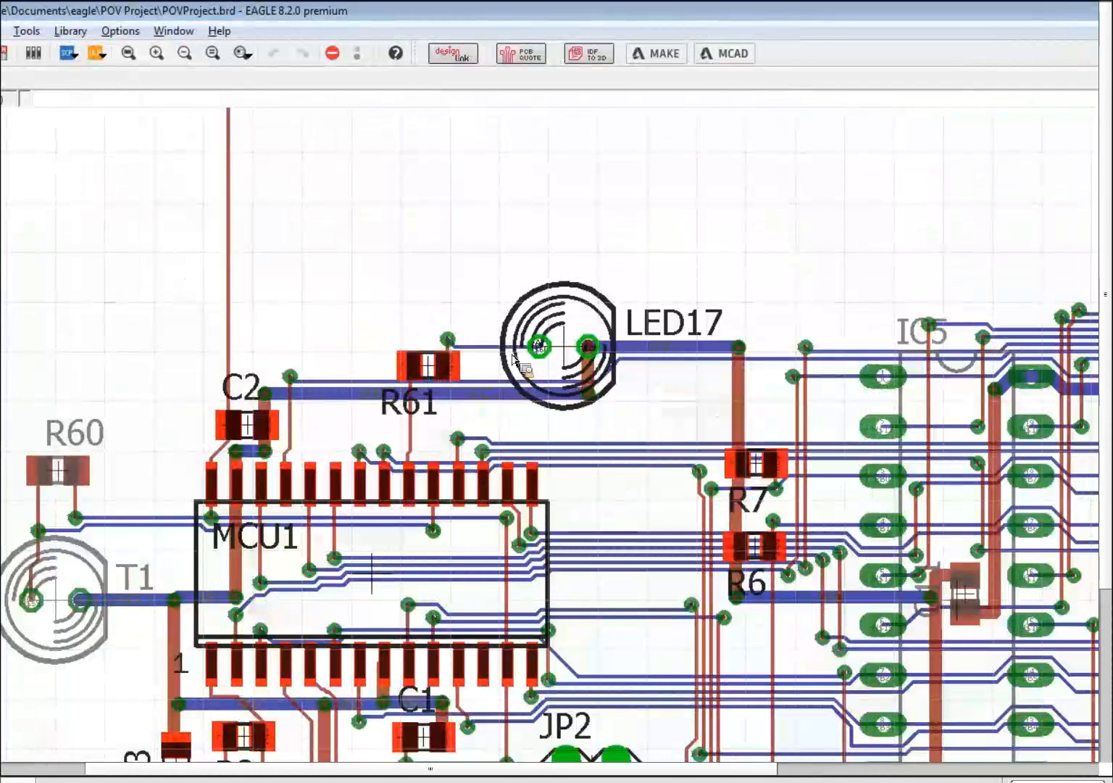
scroll(488, 335, "up", 5)
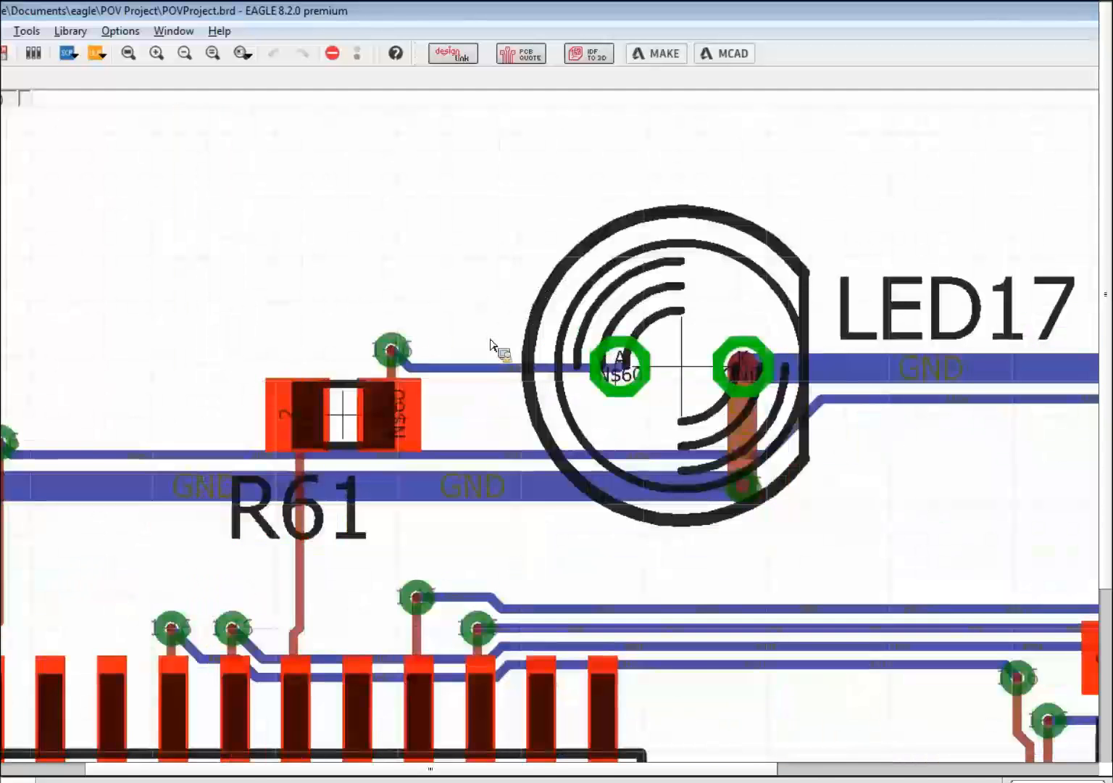
scroll(532, 379, "down", 3)
scroll(716, 422, "up", 2)
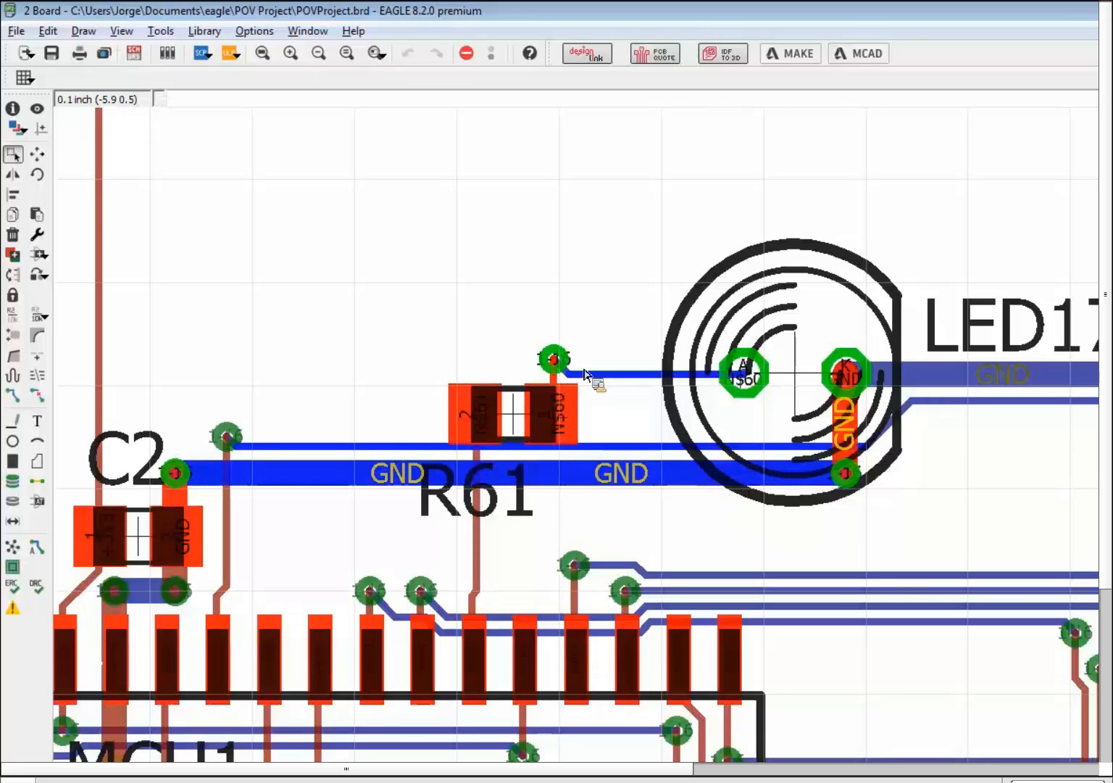
scroll(574, 369, "up", 4)
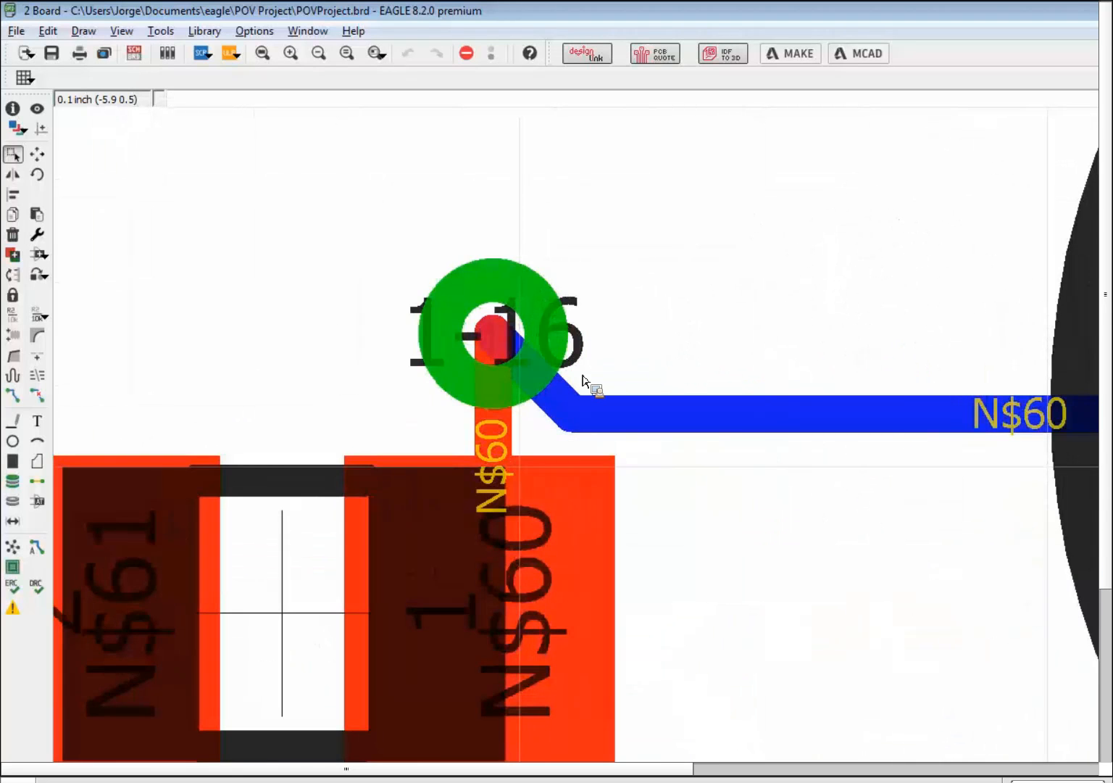
scroll(593, 378, "down", 4)
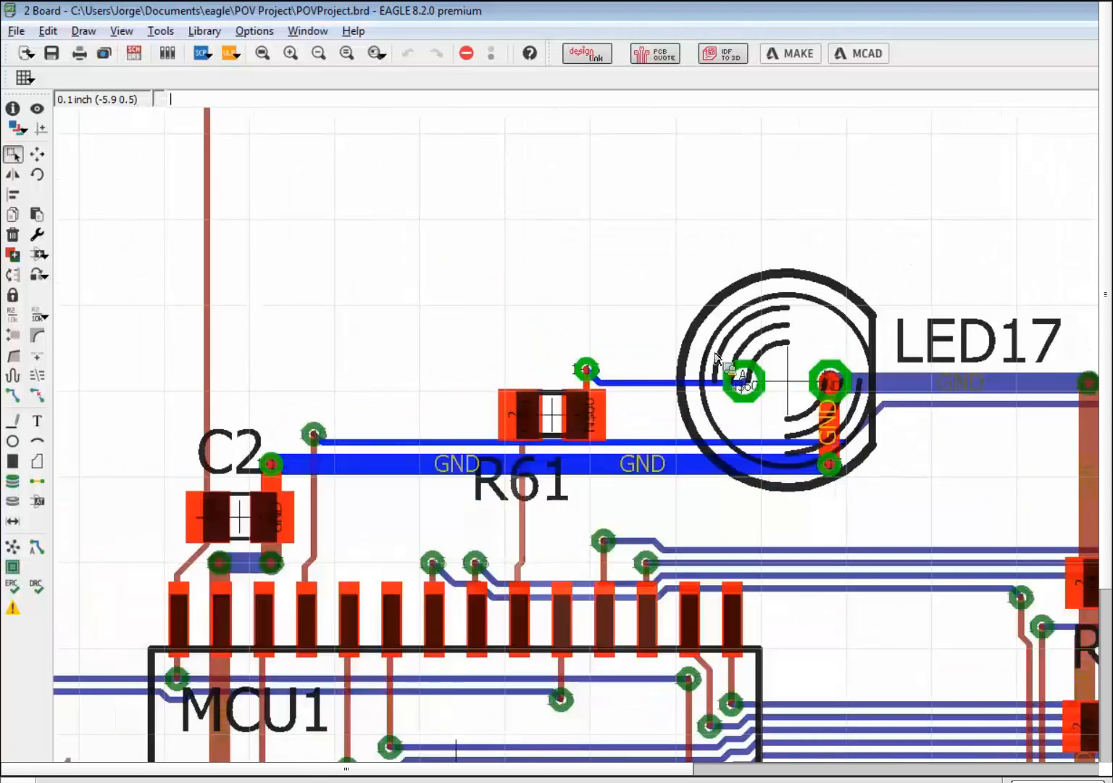
scroll(759, 356, "down", 1)
scroll(759, 356, "down", 1)
scroll(579, 427, "down", 5)
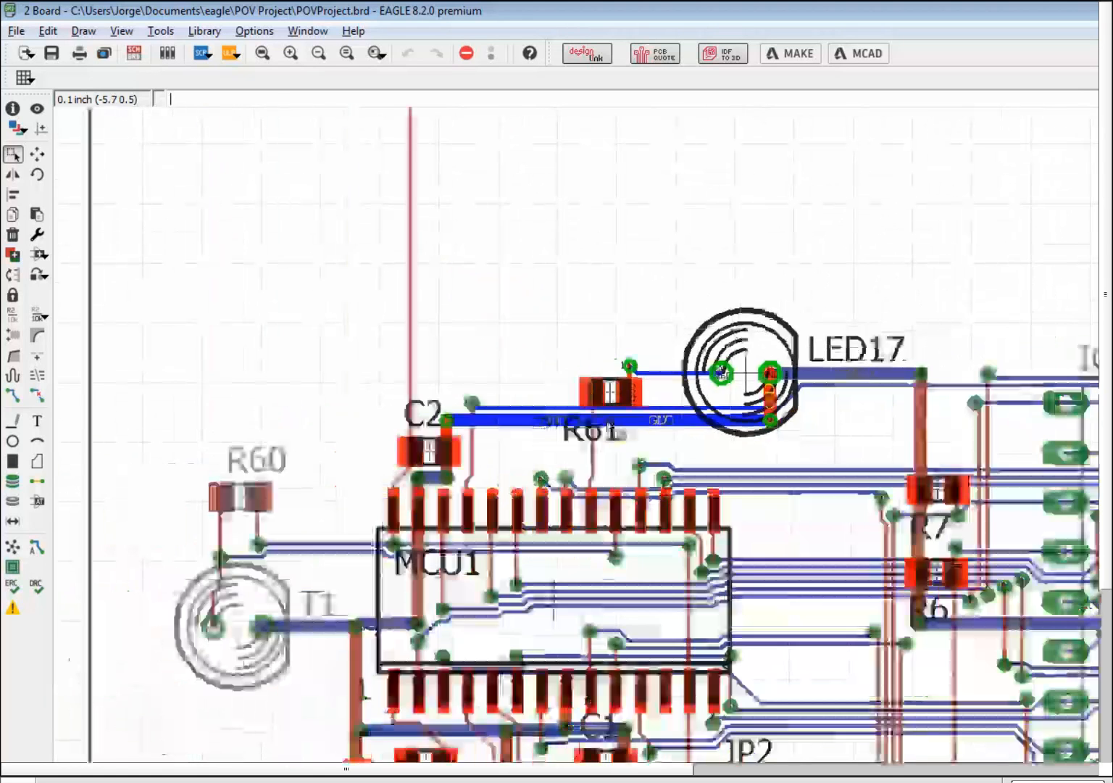
- Zoom in and out around MCU1 and T1 to locate the GND trace
scroll(729, 472, "up", 5)
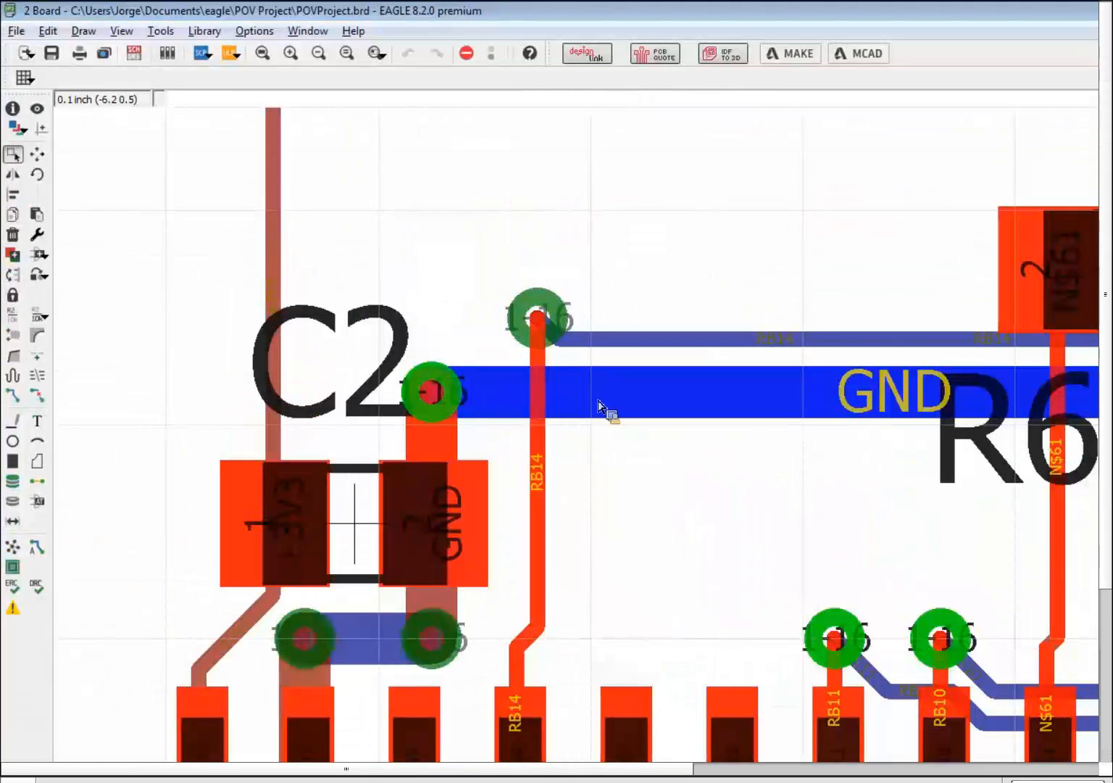
scroll(648, 375, "down", 5)
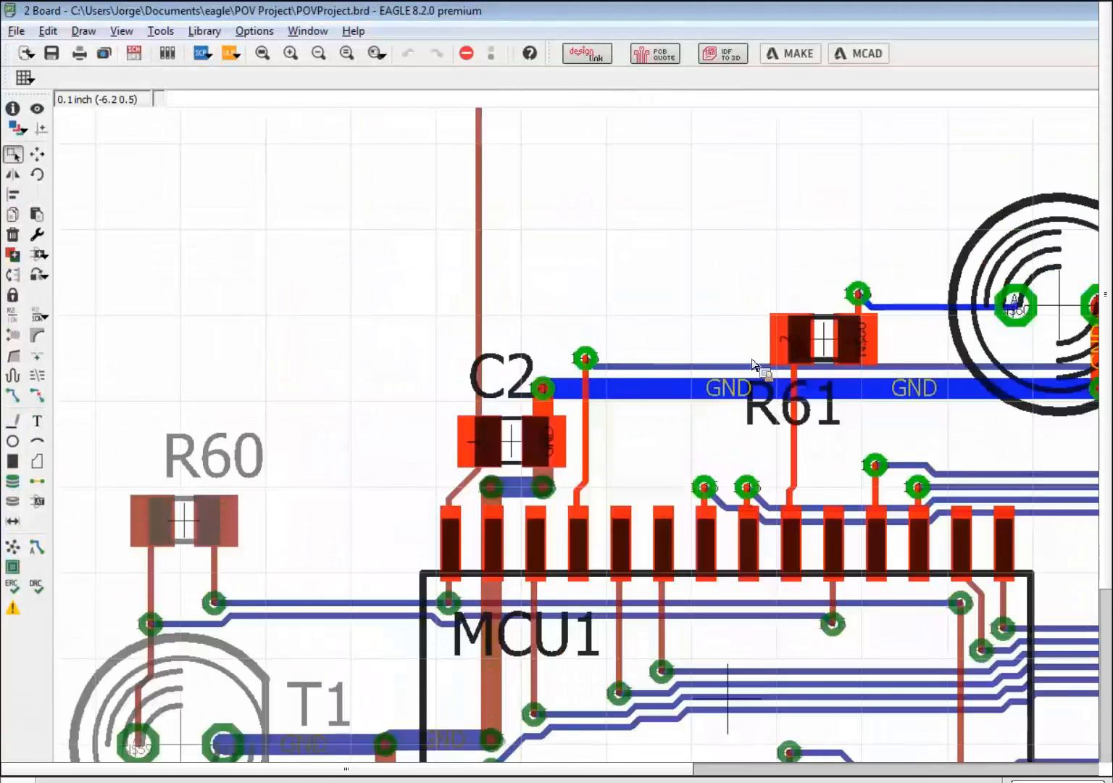
scroll(754, 362, "down", 1)
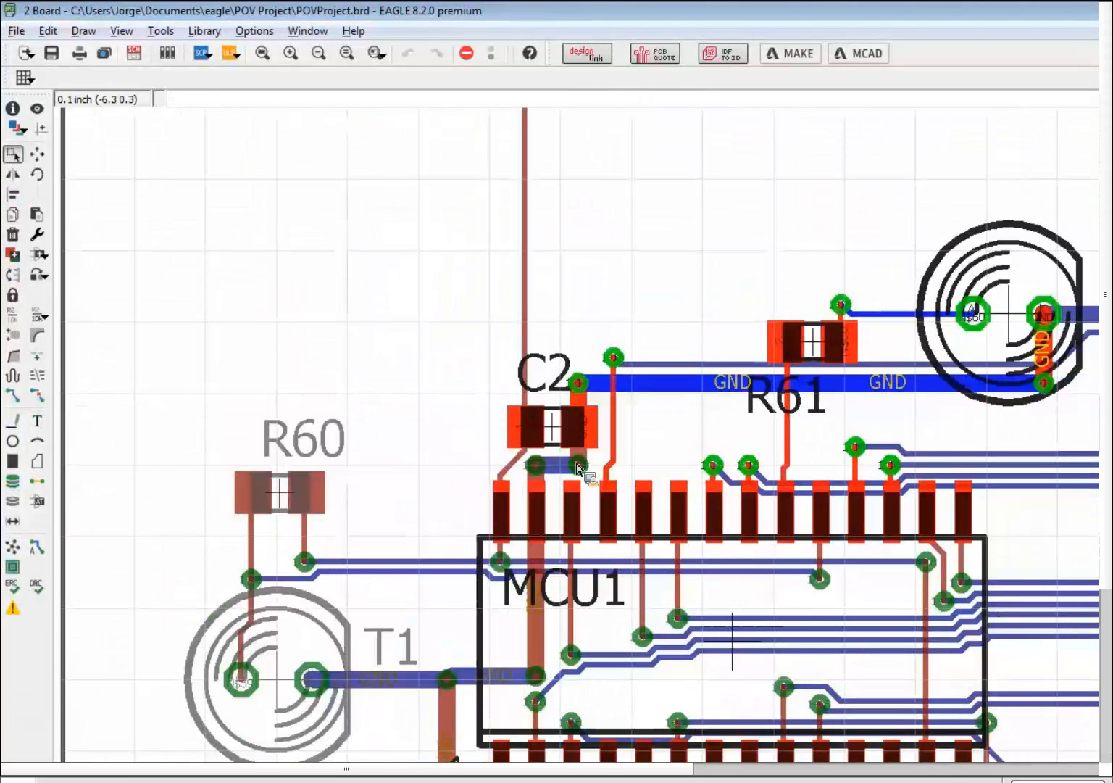
scroll(573, 464, "up", 3)
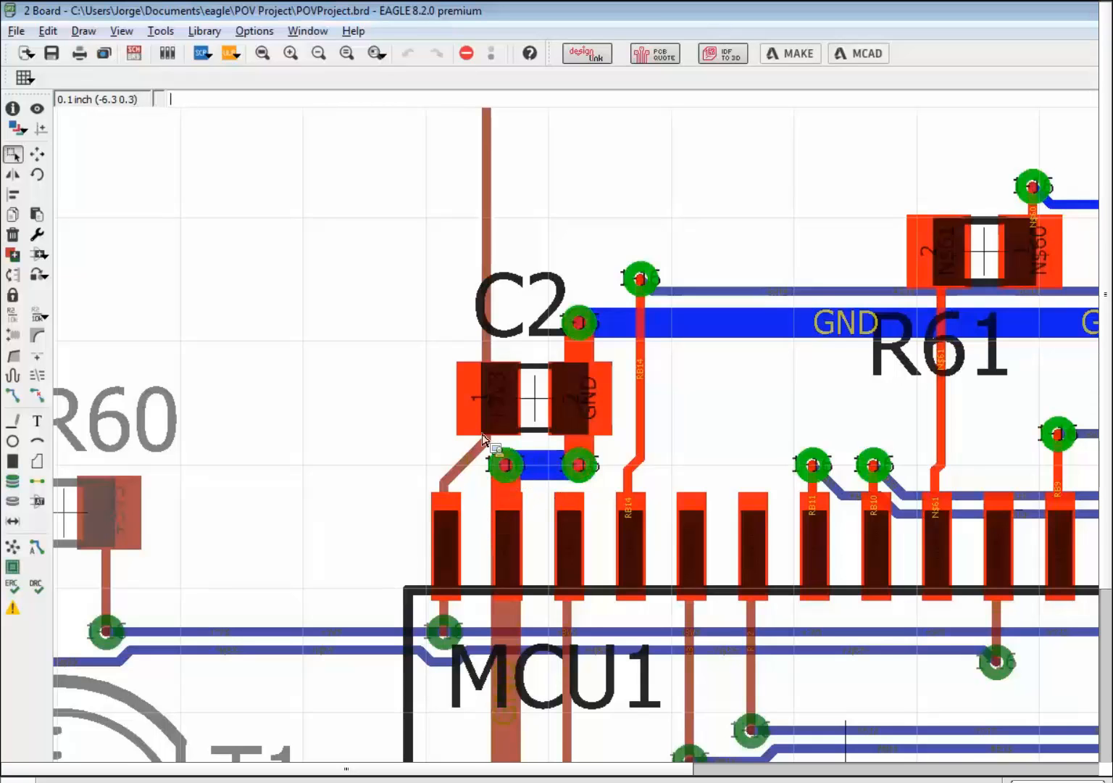
scroll(485, 440, "down", 4)
scroll(500, 444, "up", 1)
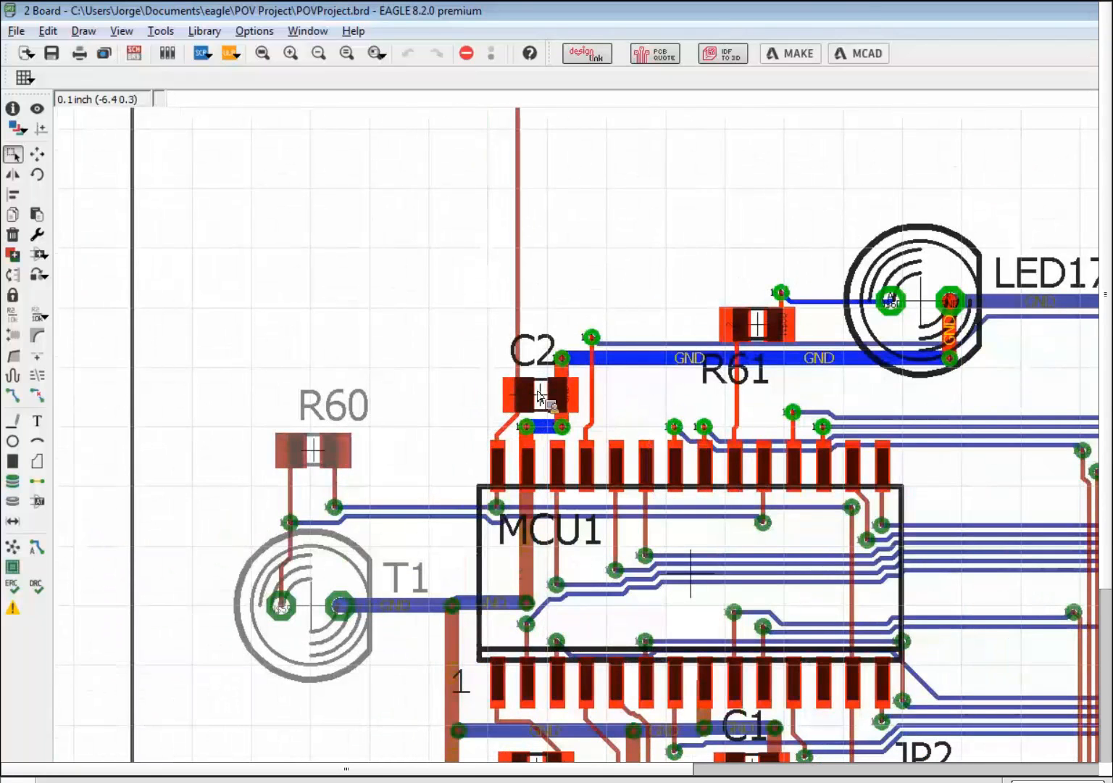
scroll(502, 397, "up", 3)
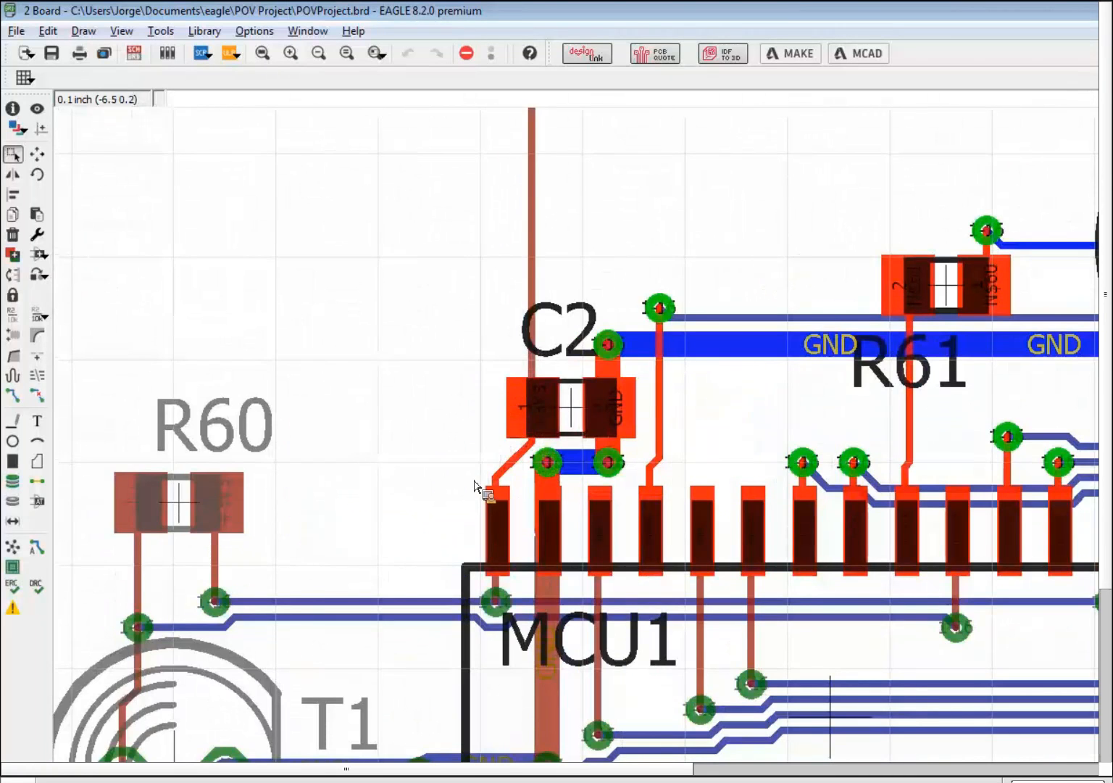
scroll(475, 485, "down", 2)
scroll(422, 564, "down", 3)
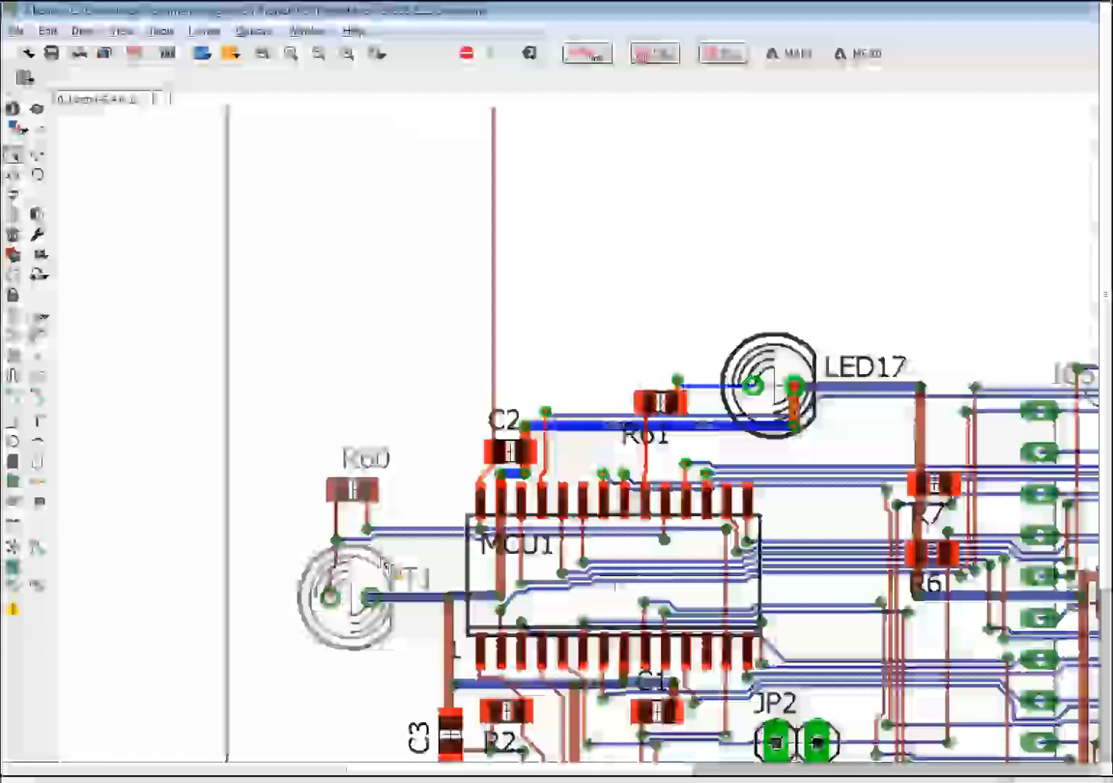
scroll(386, 564, "up", 5)
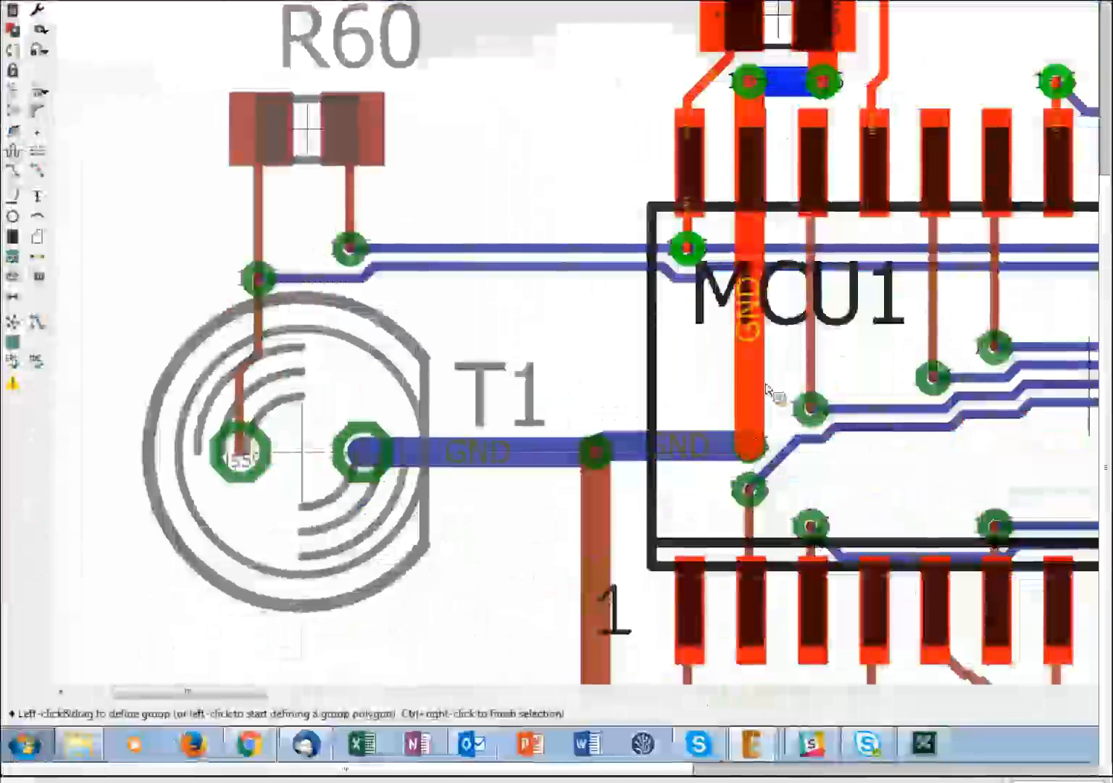
- Add the horizontal GND trace and the thin pin trace at C3 to the group
scroll(751, 417, "down", 4)
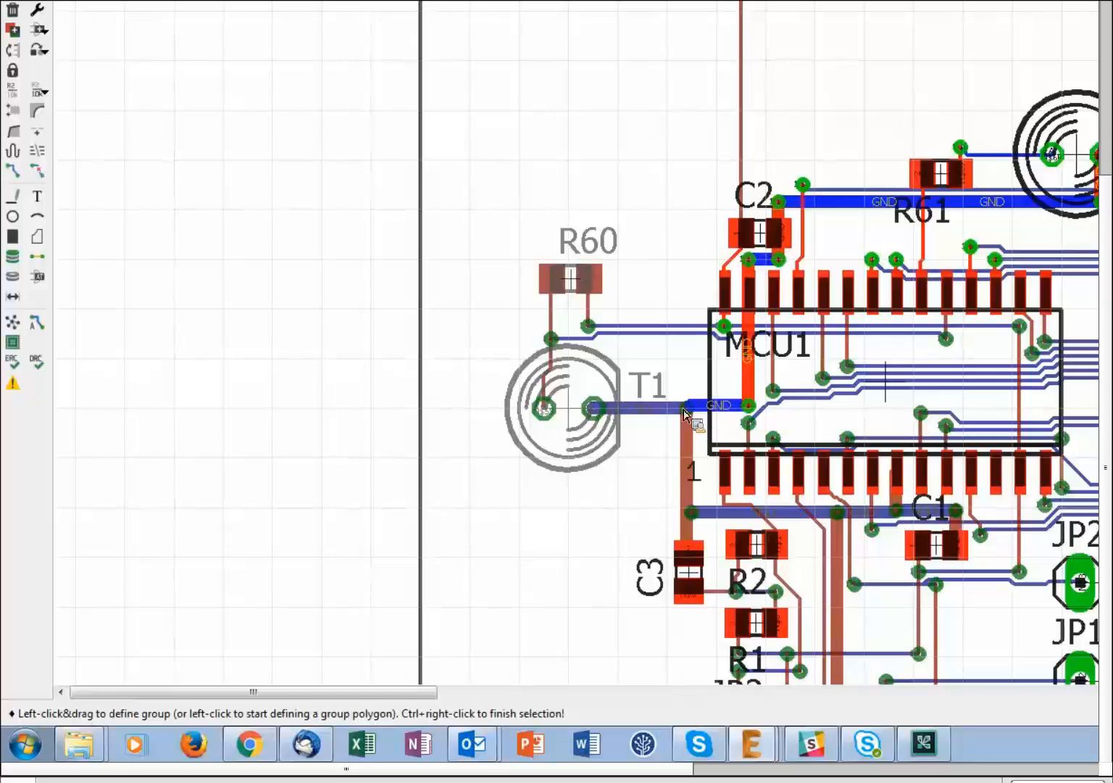
scroll(685, 409, "up", 5)
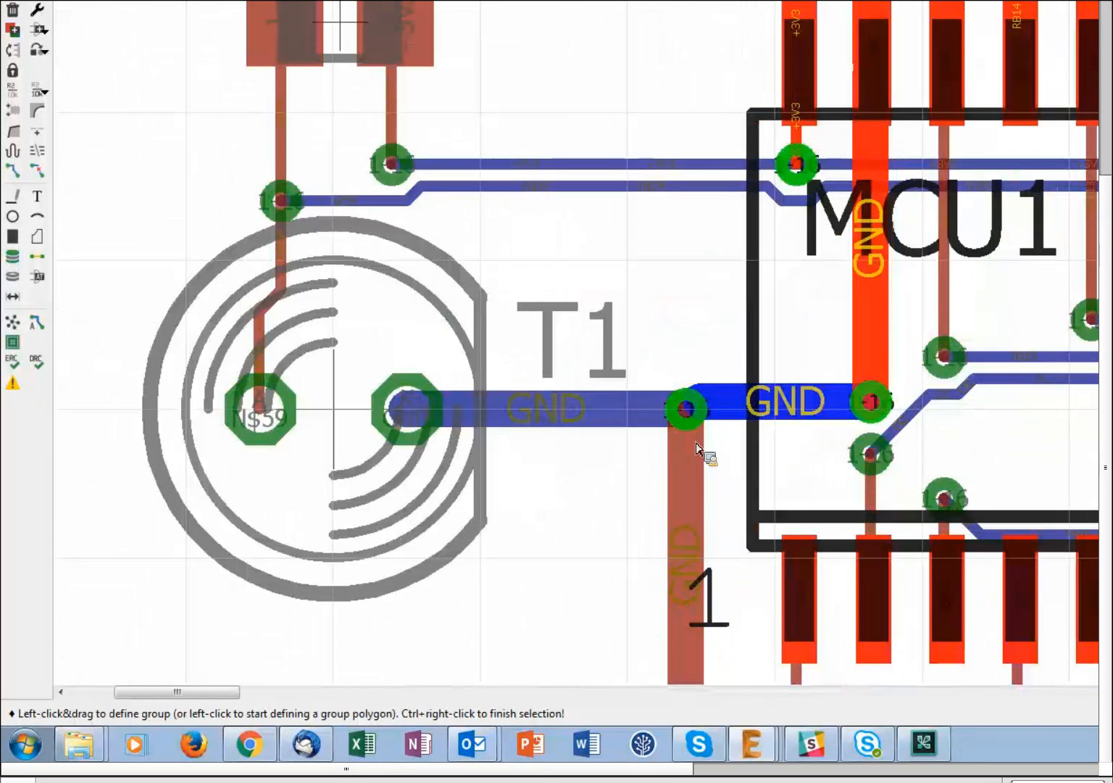
scroll(663, 413, "down", 5)
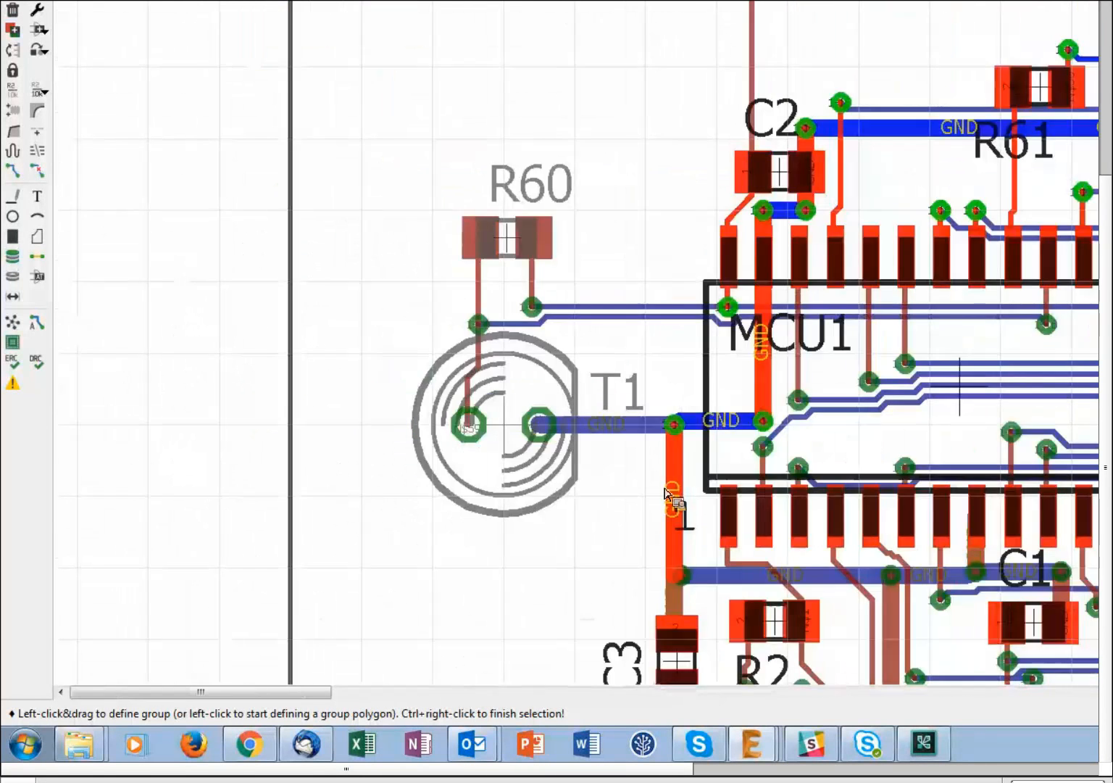
scroll(663, 413, "up", 5)
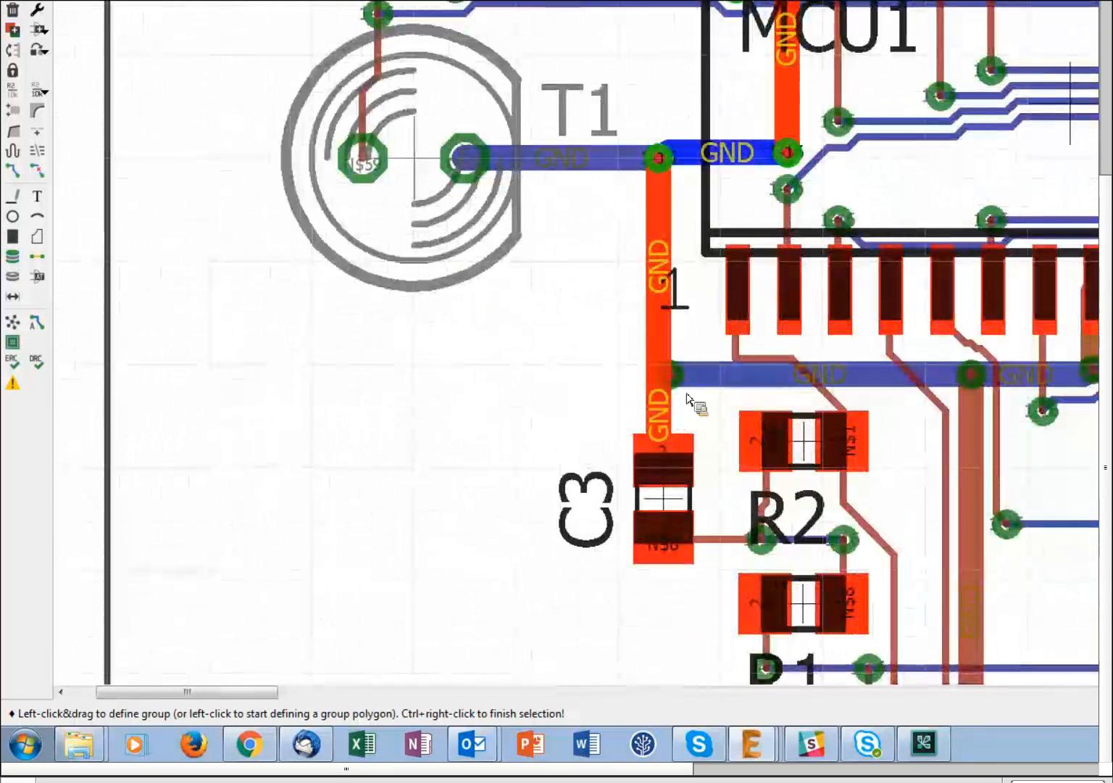
left_click(761, 380, "ctrl")
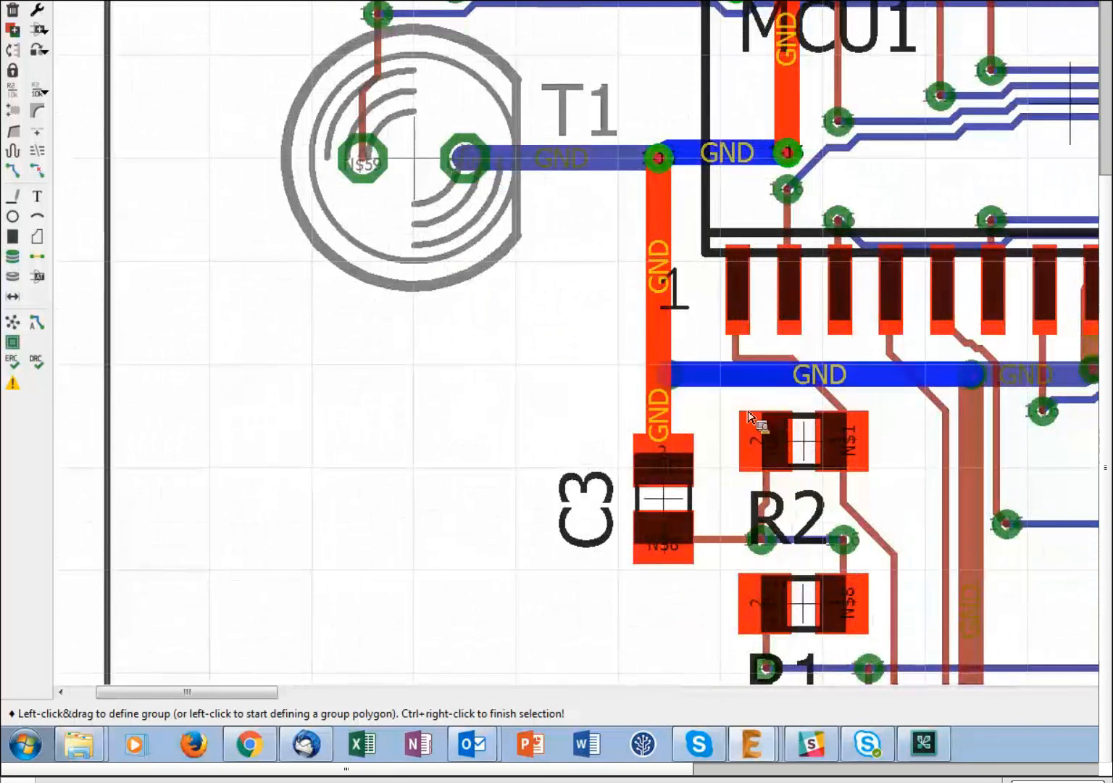
left_click(755, 356, "ctrl")
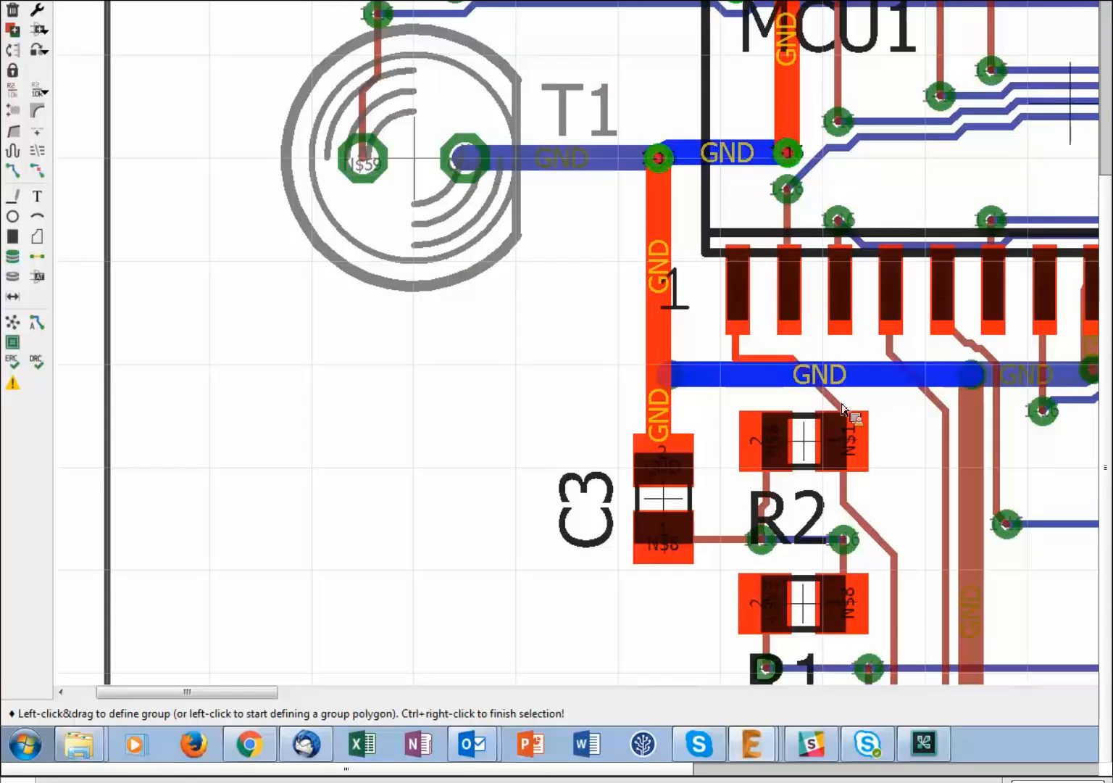
- Add R2's left via and the N$8 traces between R2's vias and toward R1
scroll(699, 435, "down", 1)
scroll(707, 519, "up", 1)
scroll(789, 433, "up", 1)
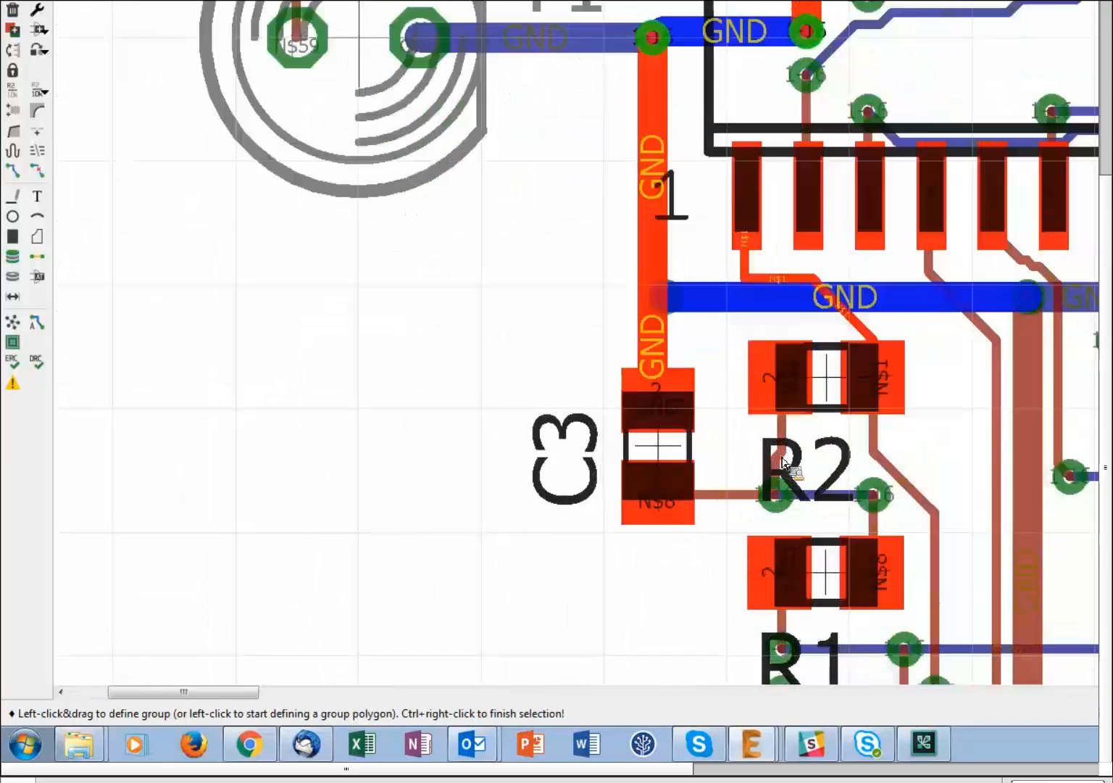
left_click(770, 496, "ctrl")
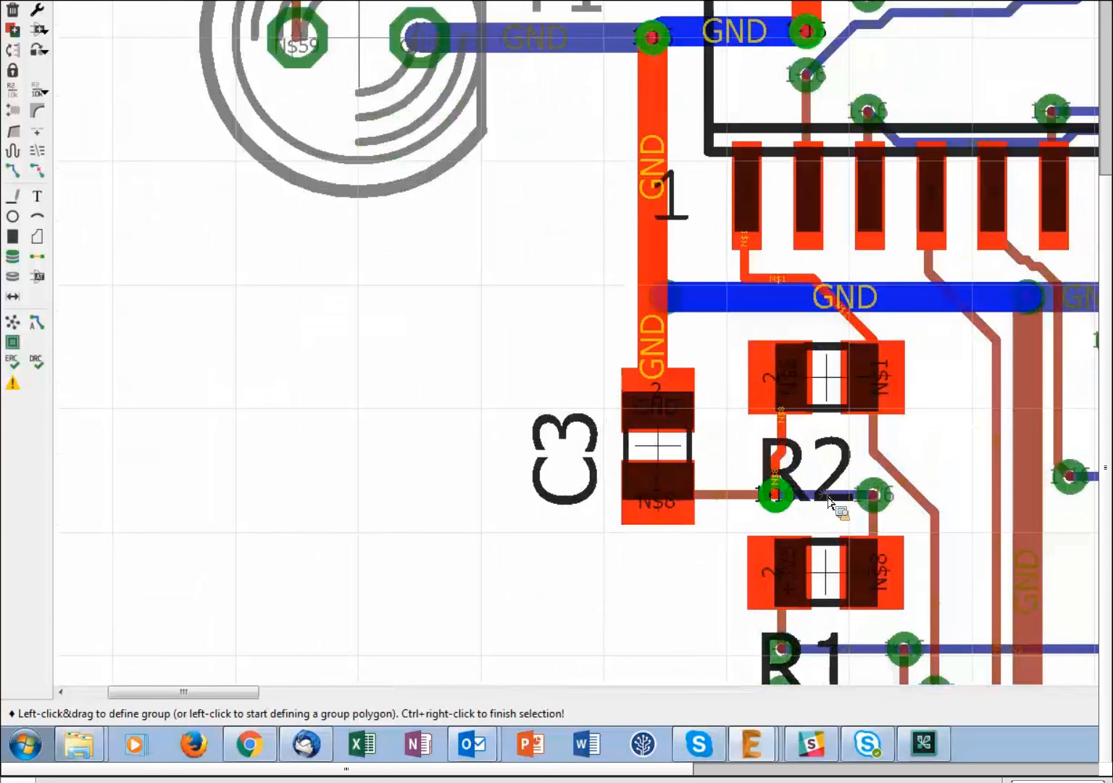
left_click(870, 496, "ctrl")
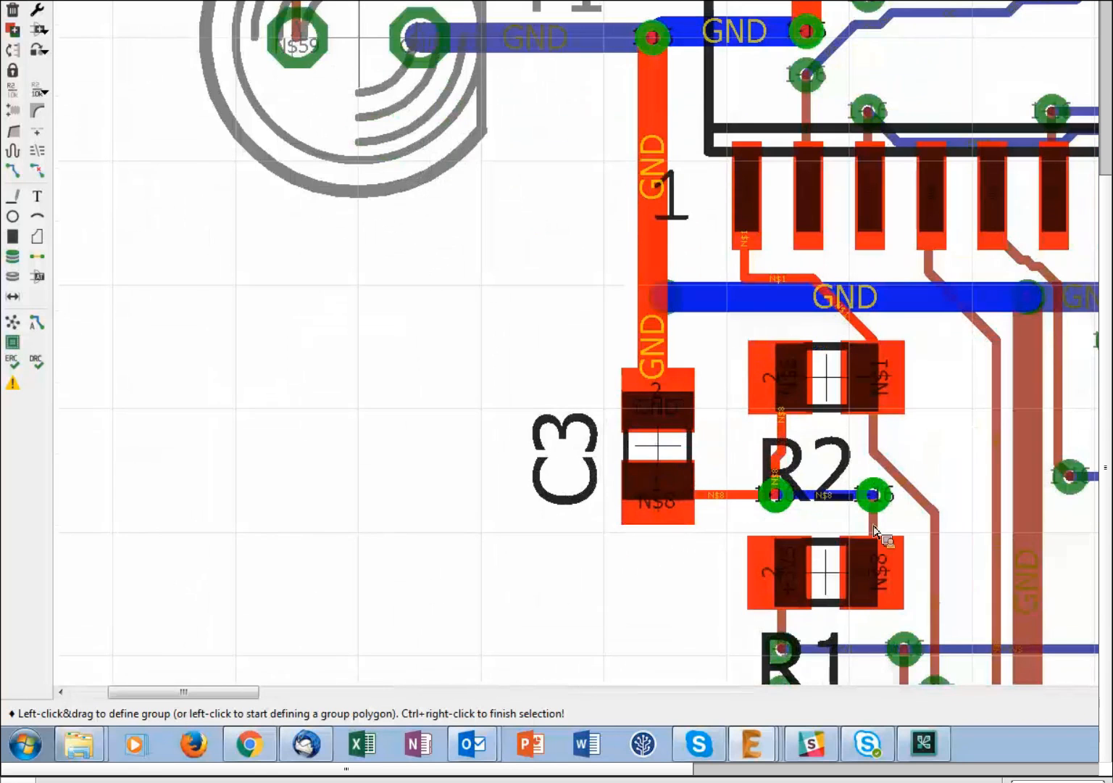
left_click(876, 523, "ctrl")
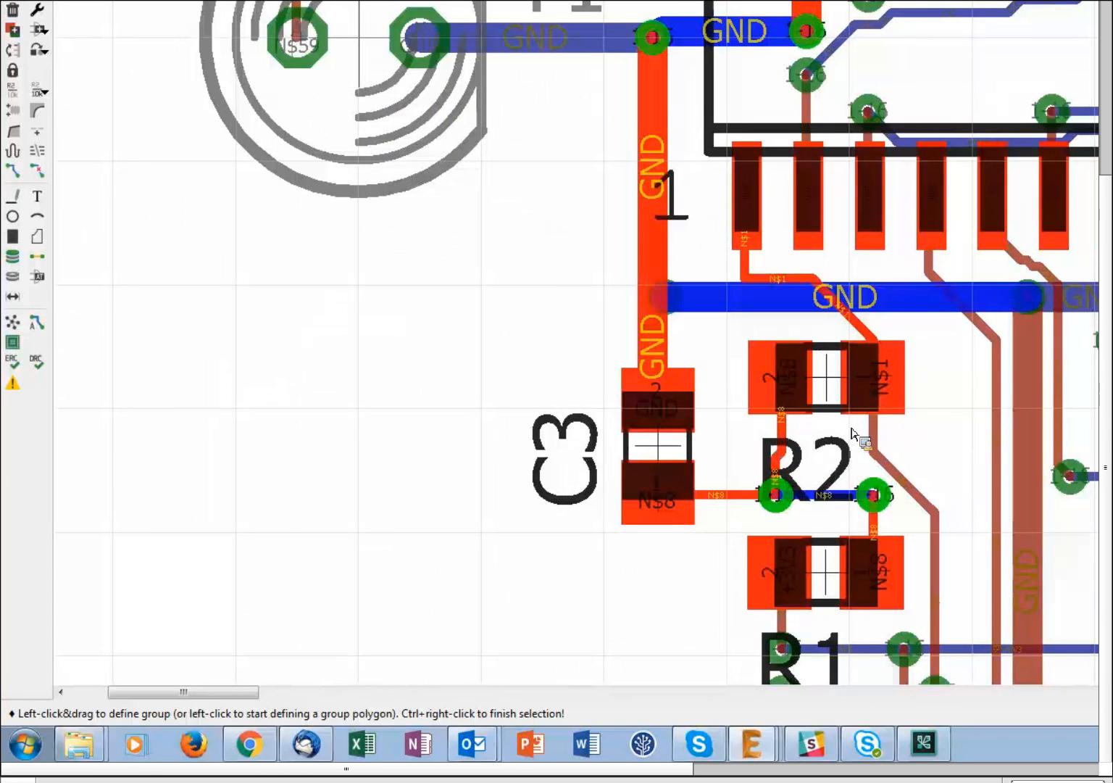
- Add JP3's N$1 and +3V3 traces, R1's +3V3 segment and the via beside R1
scroll(870, 421, "down", 3)
scroll(863, 410, "down", 2)
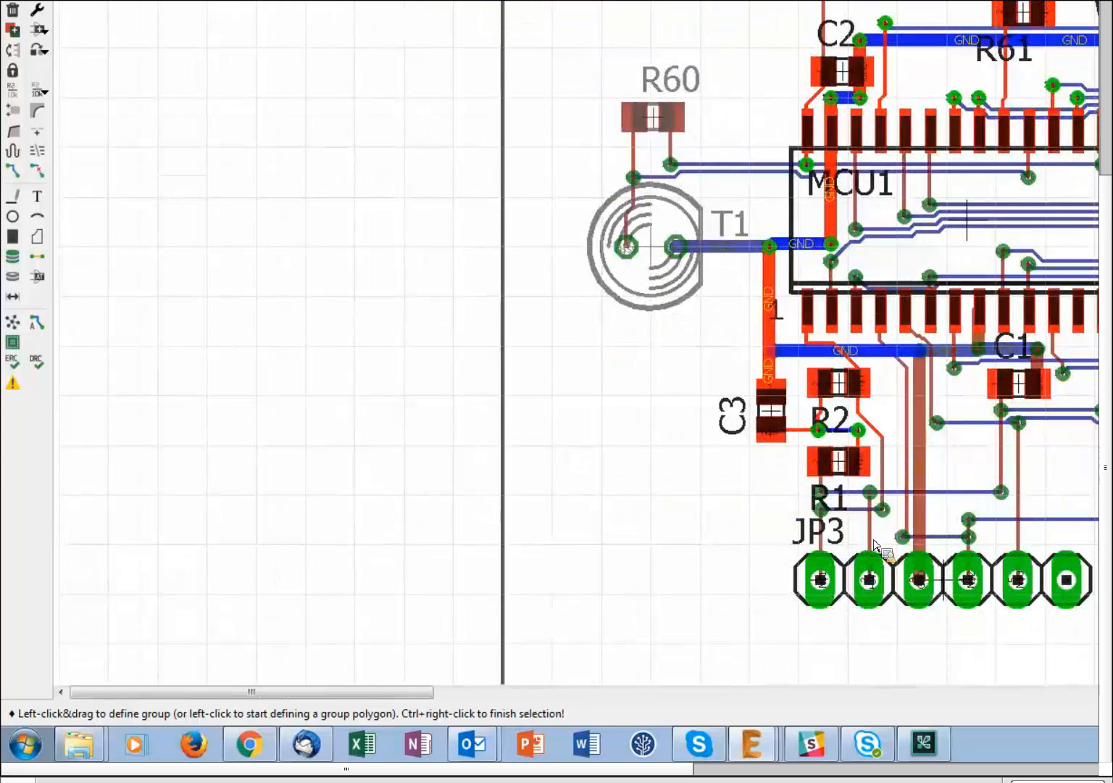
scroll(839, 478, "up", 5)
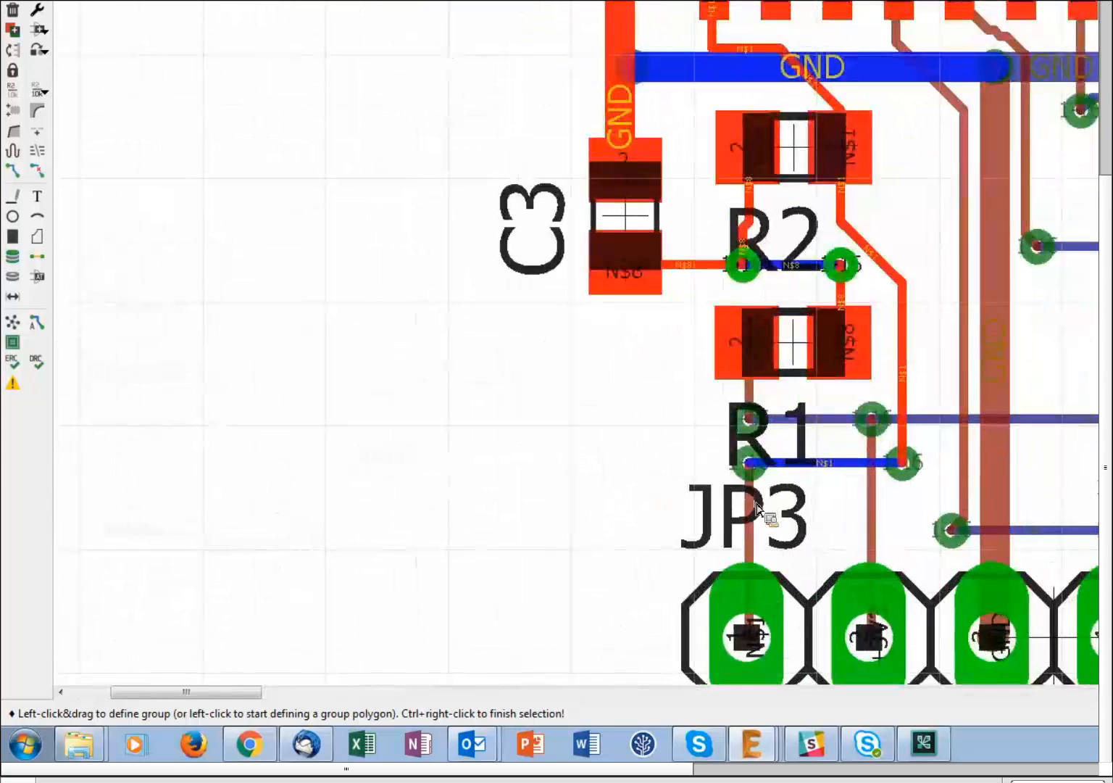
left_click(872, 508, "ctrl")
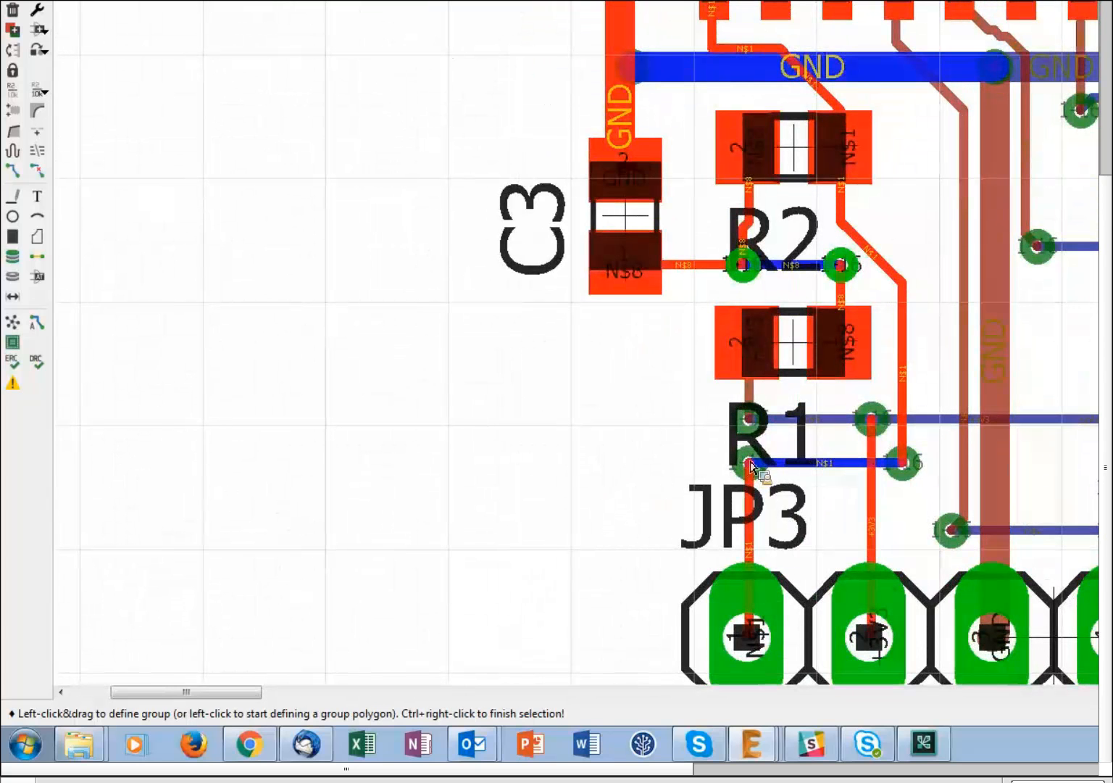
left_click(783, 420, "ctrl")
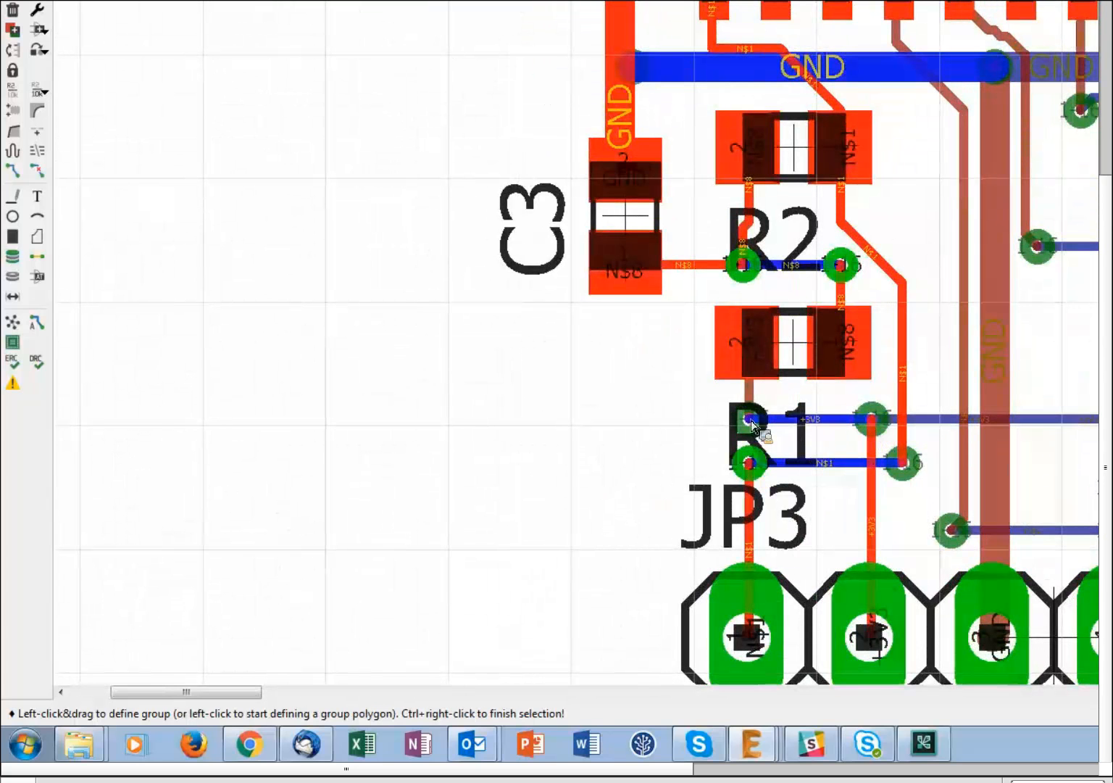
left_click(750, 417, "ctrl")
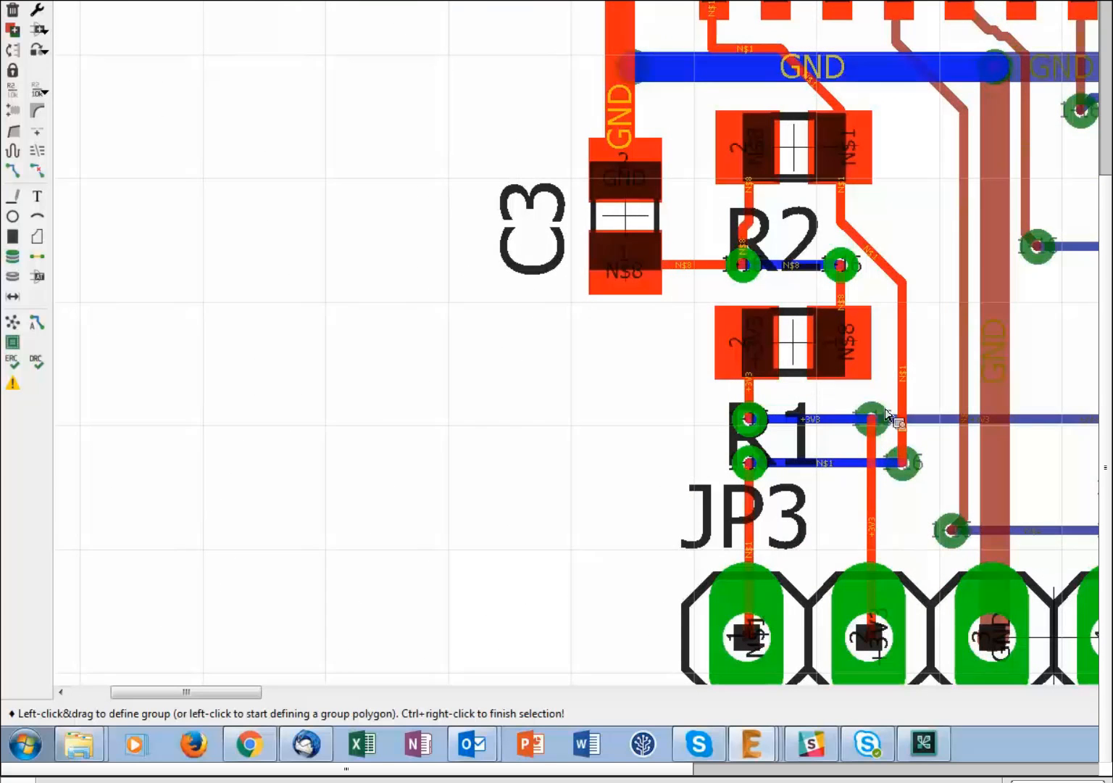
scroll(814, 401, "down", 1)
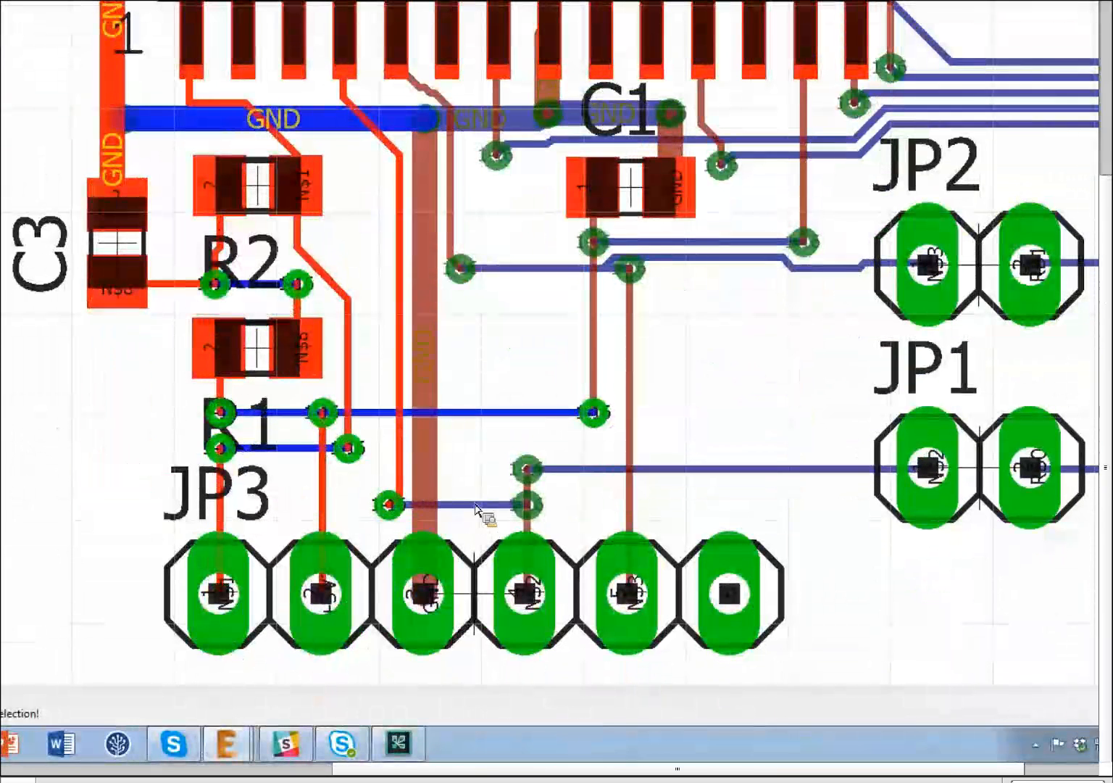
- Add the N$2 trace above JP3, its via, the trace to pin 4 and the red trace below
left_click(524, 511, "ctrl")
left_click(531, 509, "ctrl")
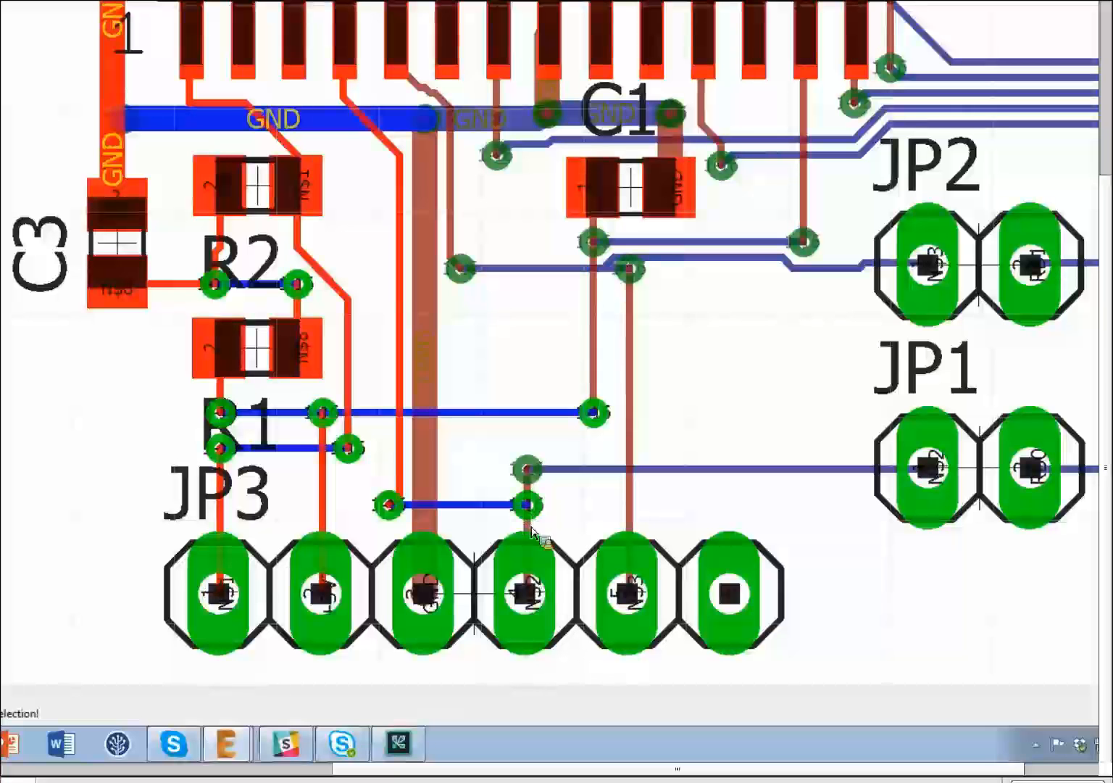
left_click(531, 504, "ctrl")
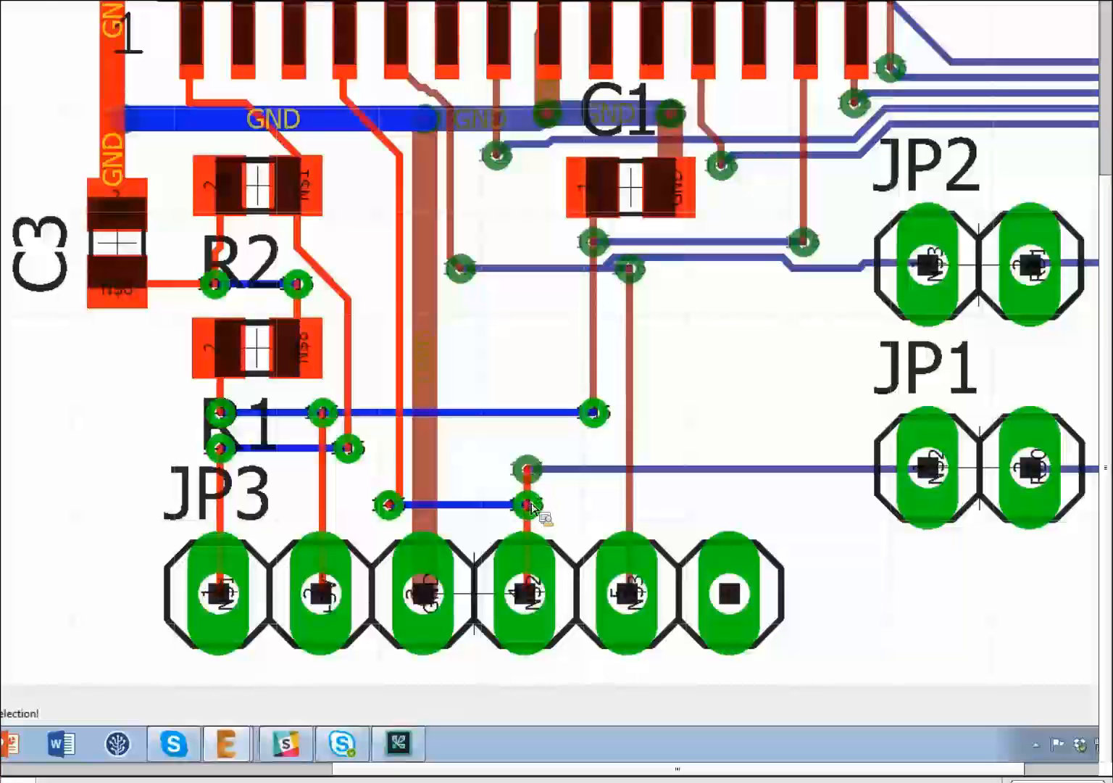
scroll(531, 514, "up", 5)
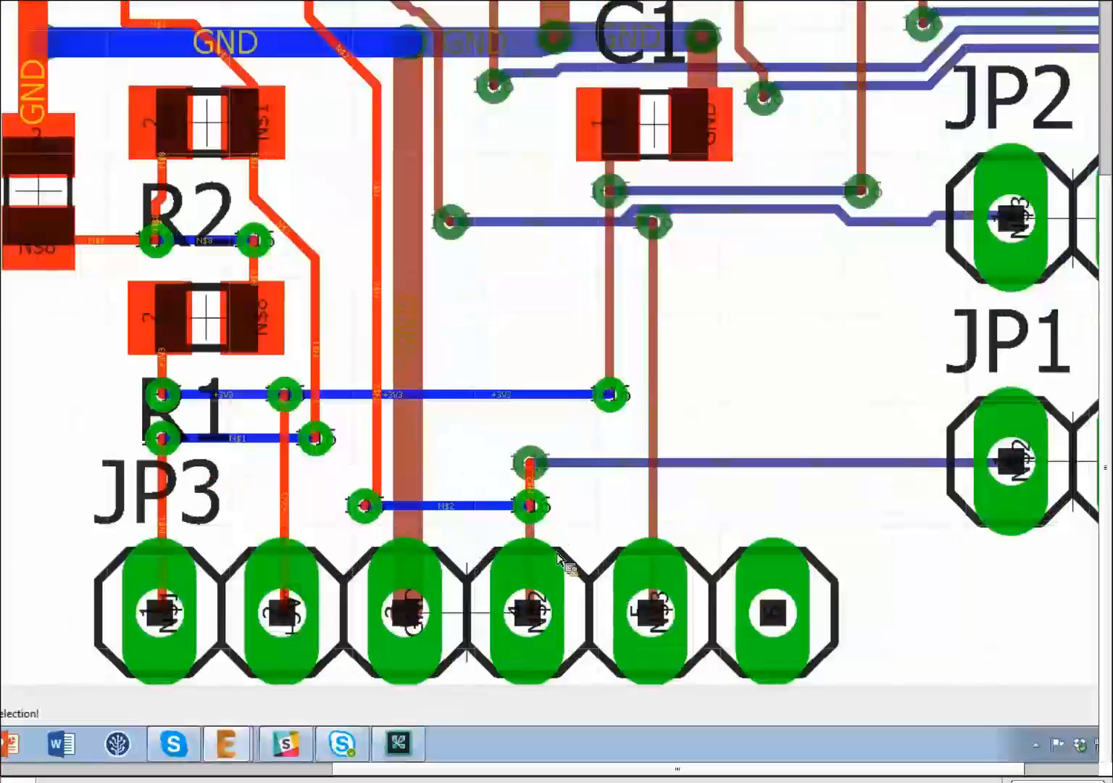
left_click(543, 627, "ctrl")
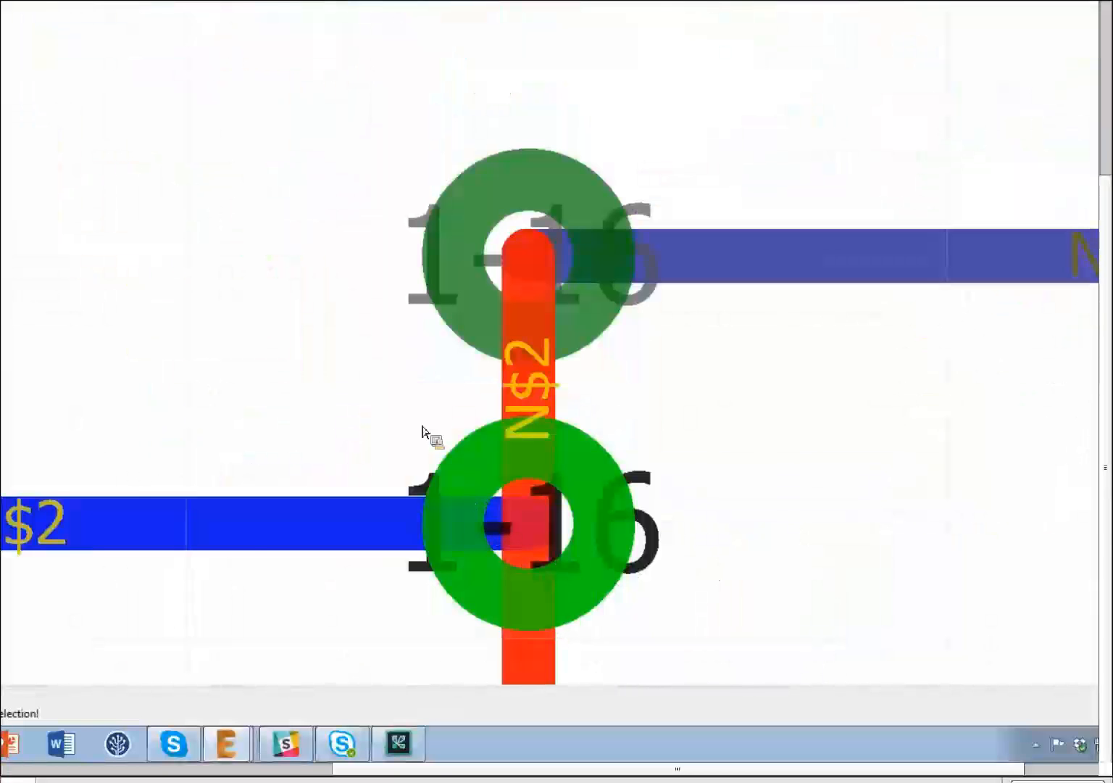
- Add the +3V3 and N$3 traces near C1 to the group
scroll(406, 396, "down", 6)
scroll(430, 397, "down", 4)
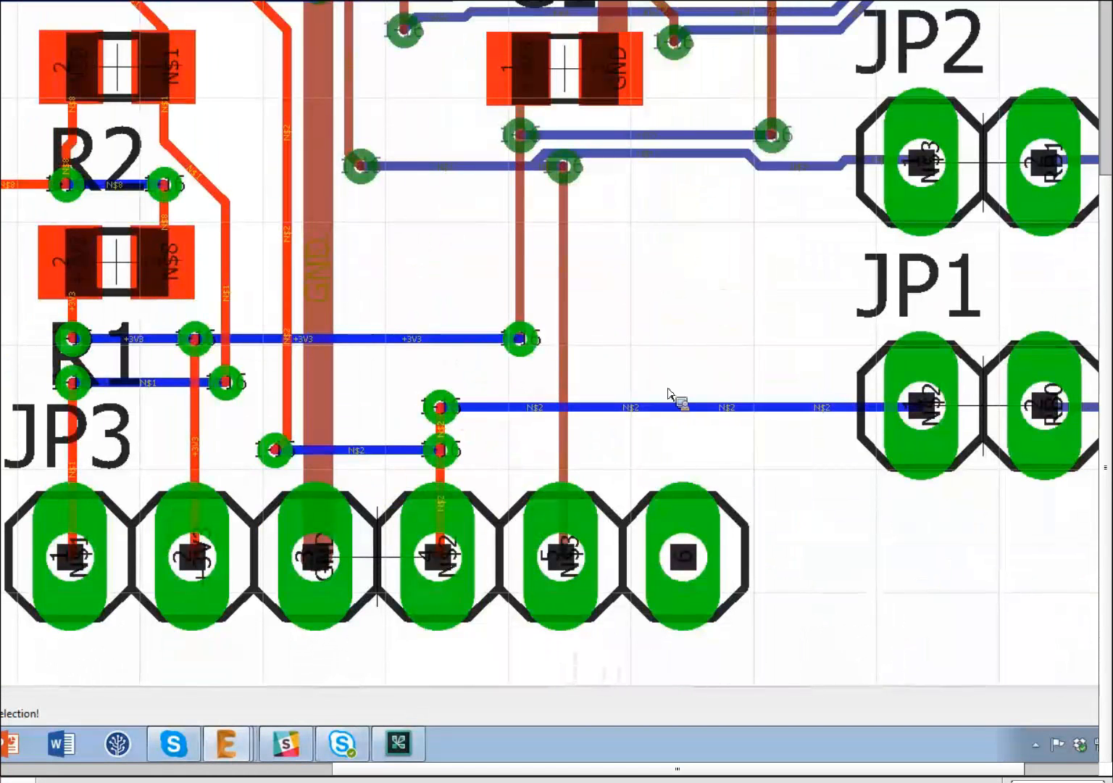
left_click(532, 238, "ctrl")
left_click(566, 281, "ctrl")
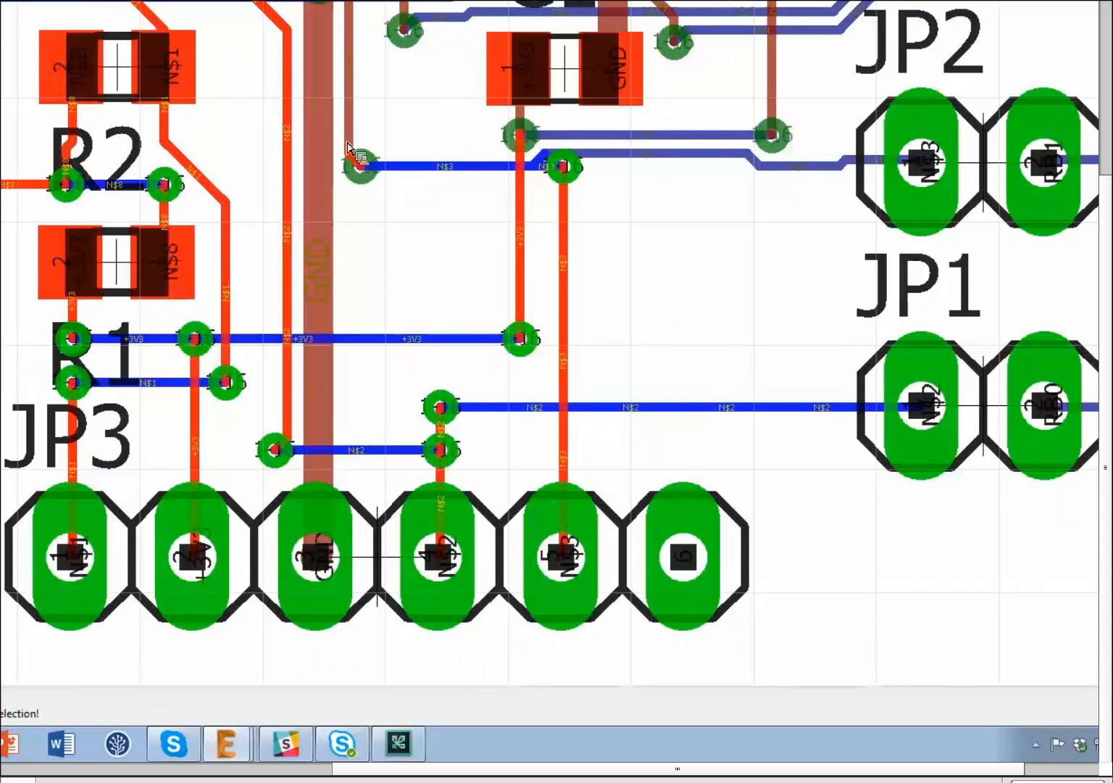
- Place a via at the GND trace end by C1 and include the neighbouring GND and adjacent traces
scroll(334, 199, "up", 3)
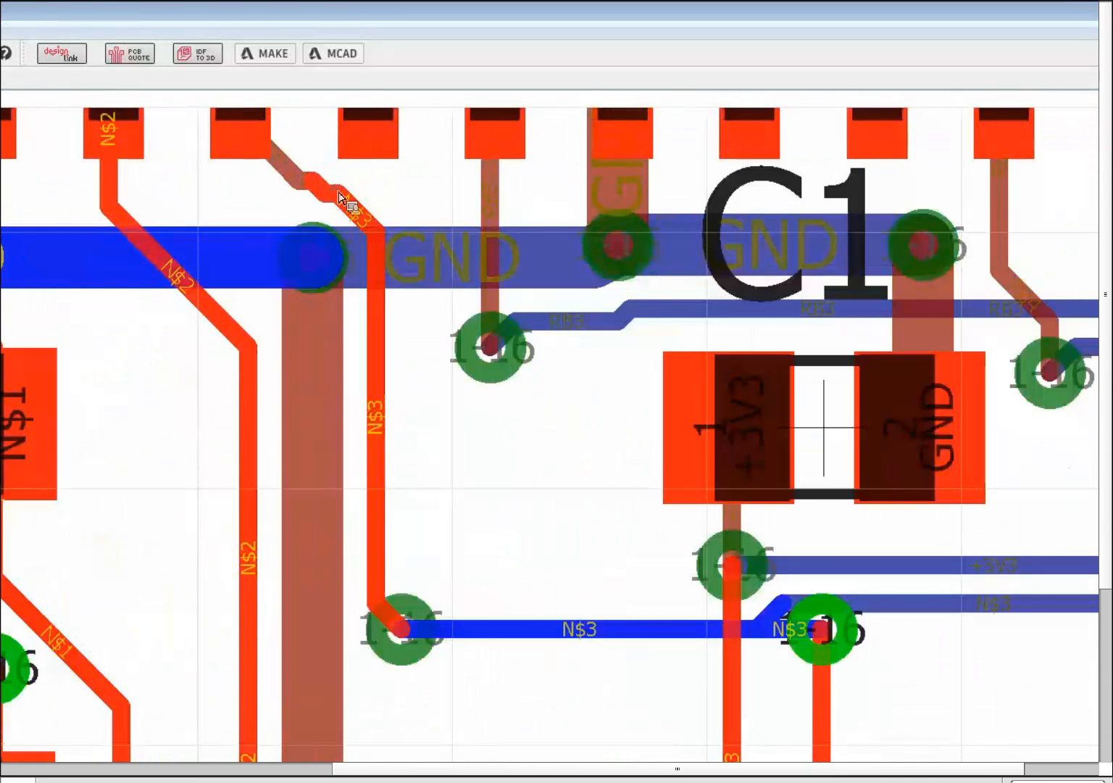
scroll(341, 195, "up", 4)
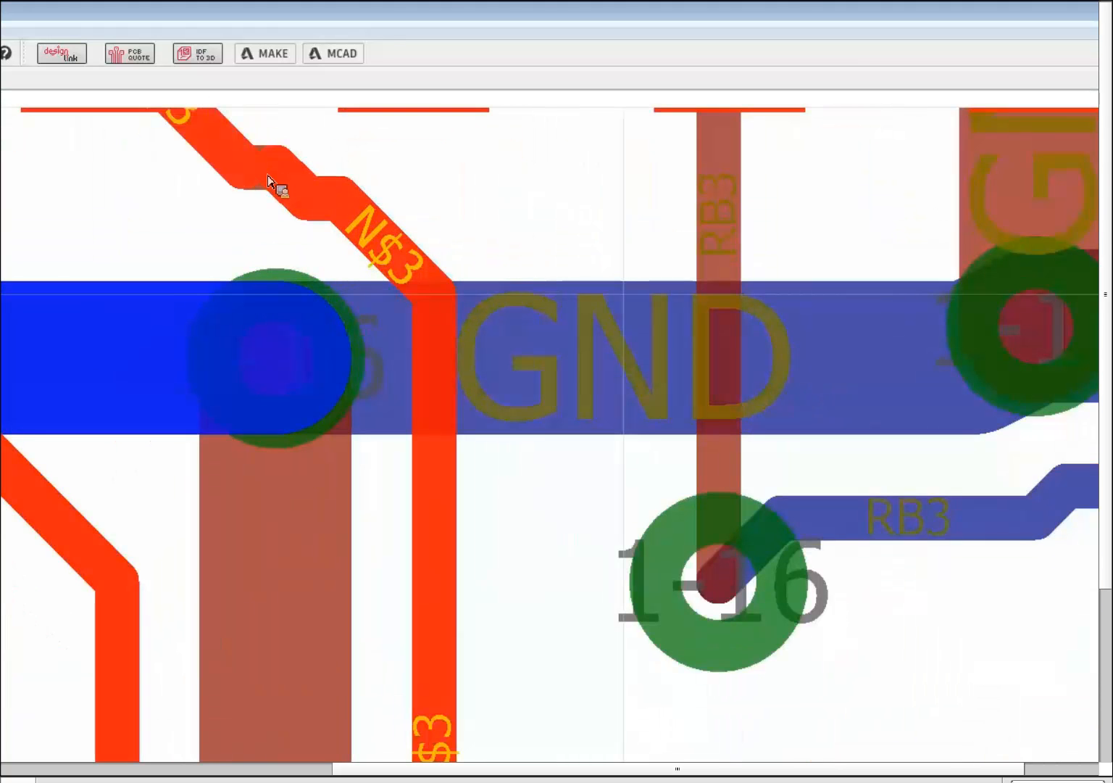
scroll(231, 172, "down", 5)
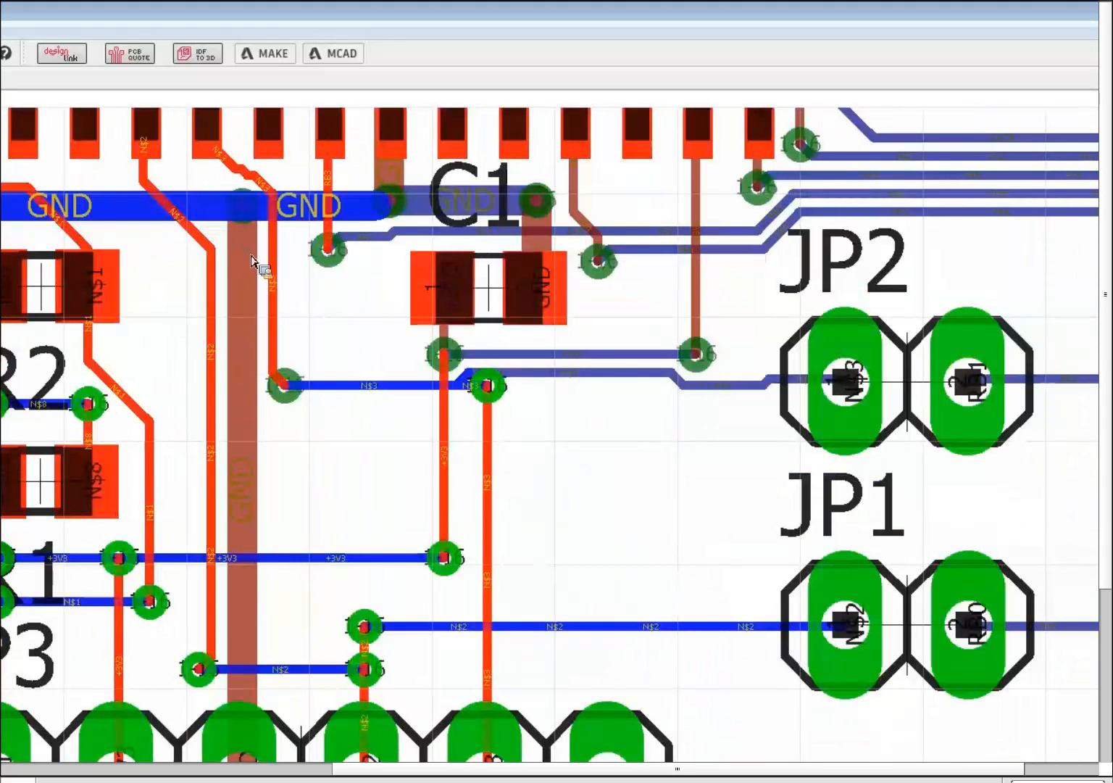
left_click(396, 209)
left_click(403, 190)
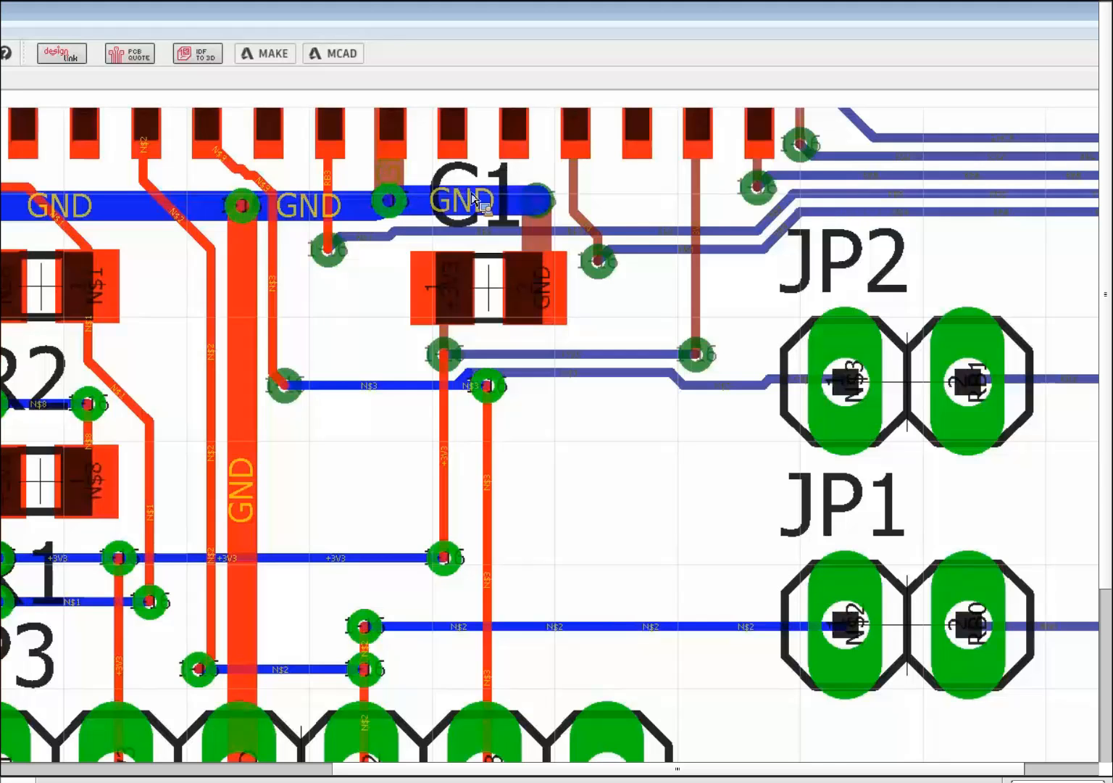
scroll(409, 182, "down", 1)
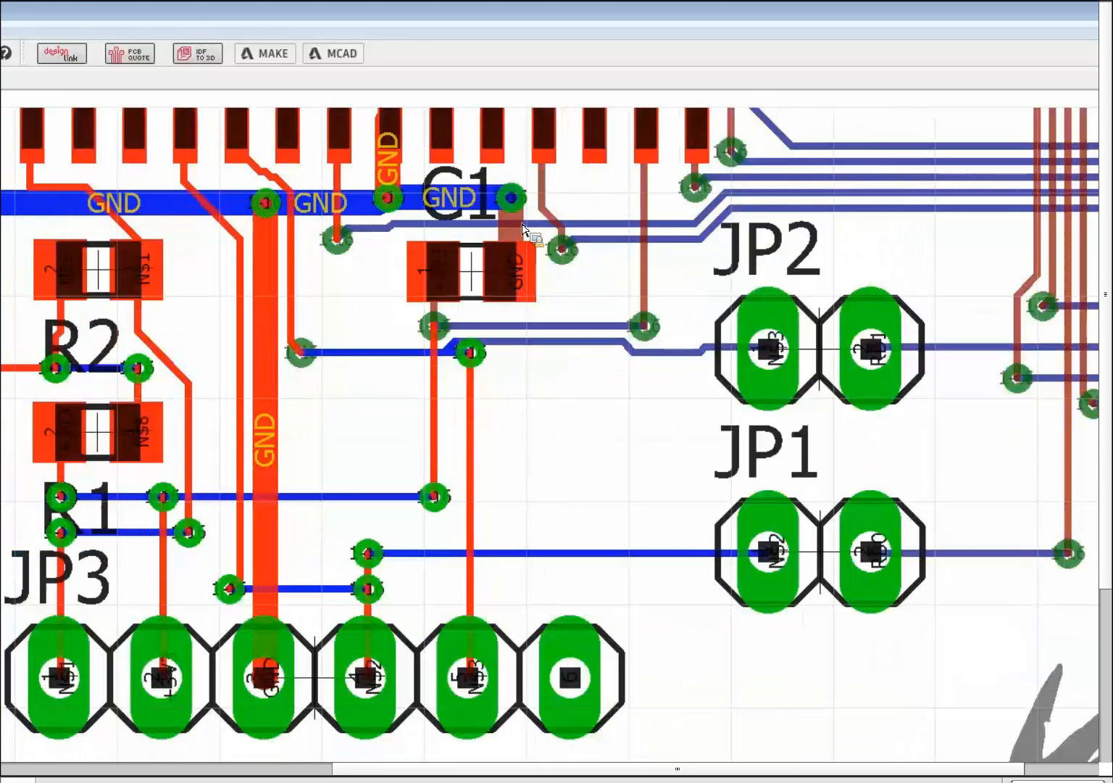
left_click(515, 229)
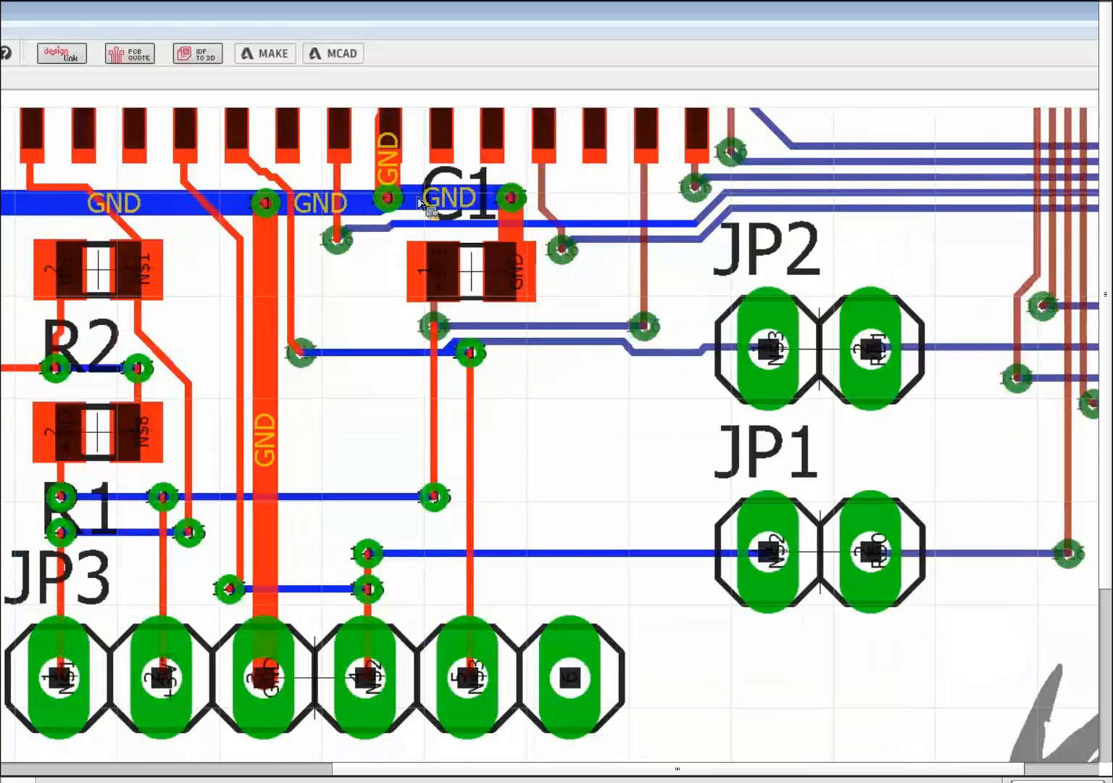
scroll(371, 243, "up", 1)
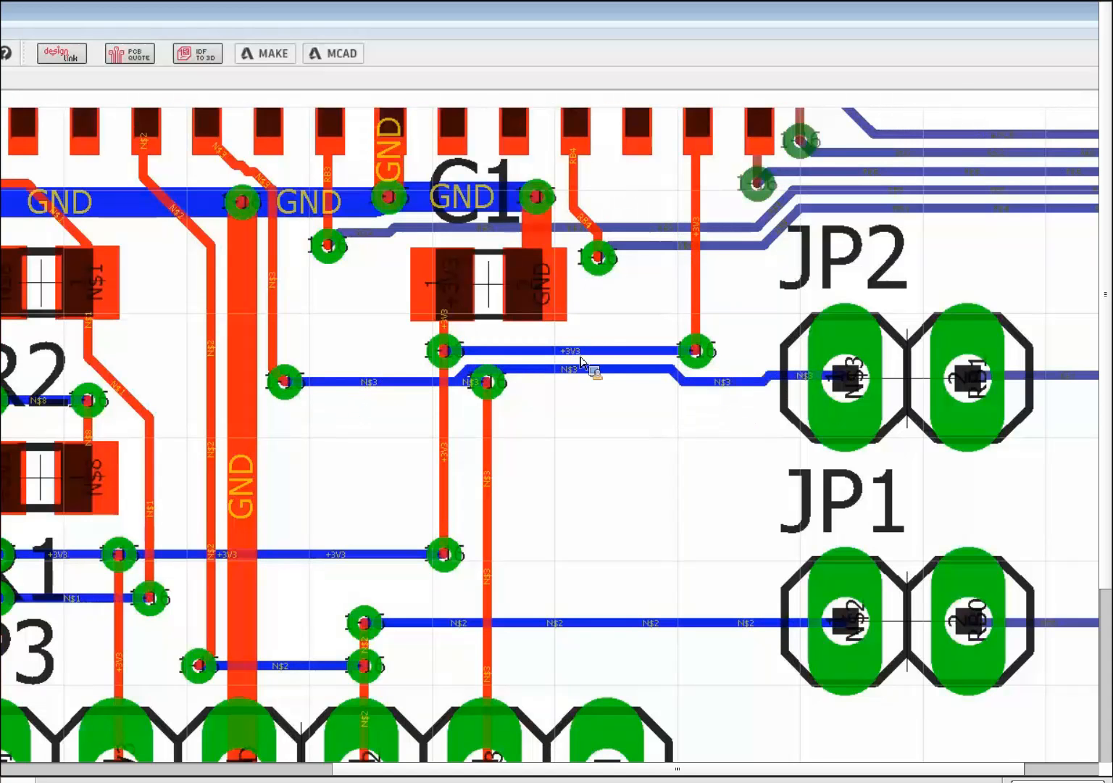
scroll(583, 359, "down", 1)
scroll(641, 383, "down", 1)
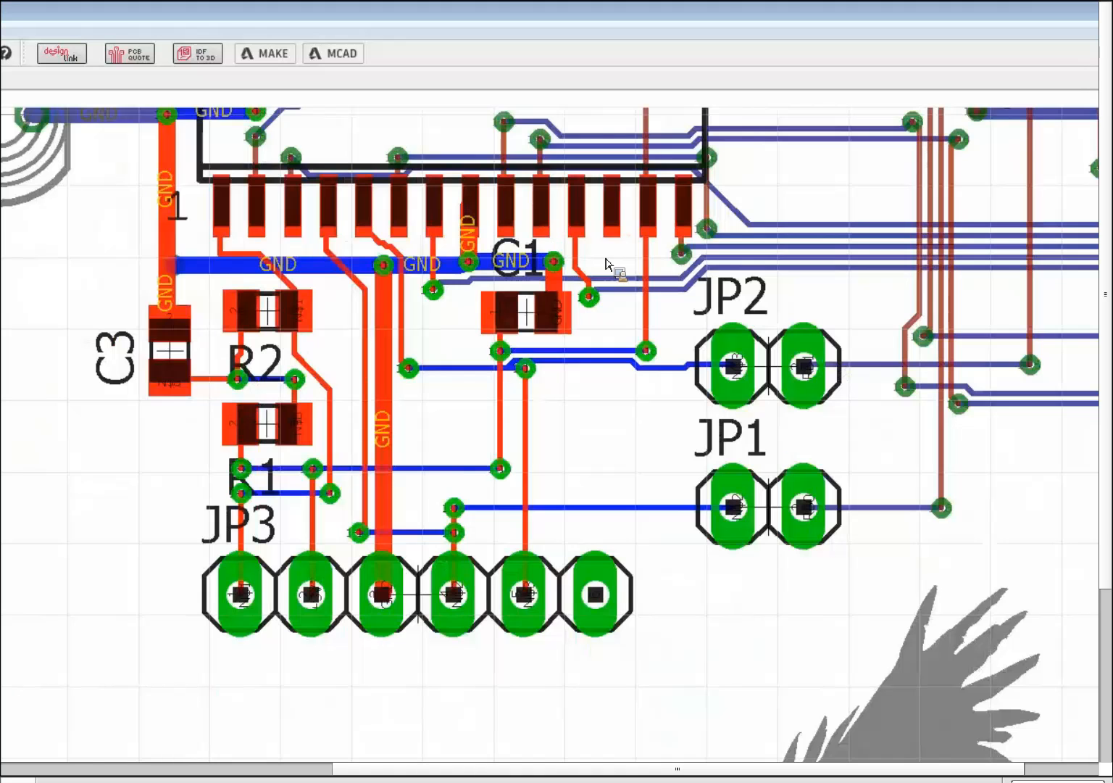
scroll(594, 265, "down", 2)
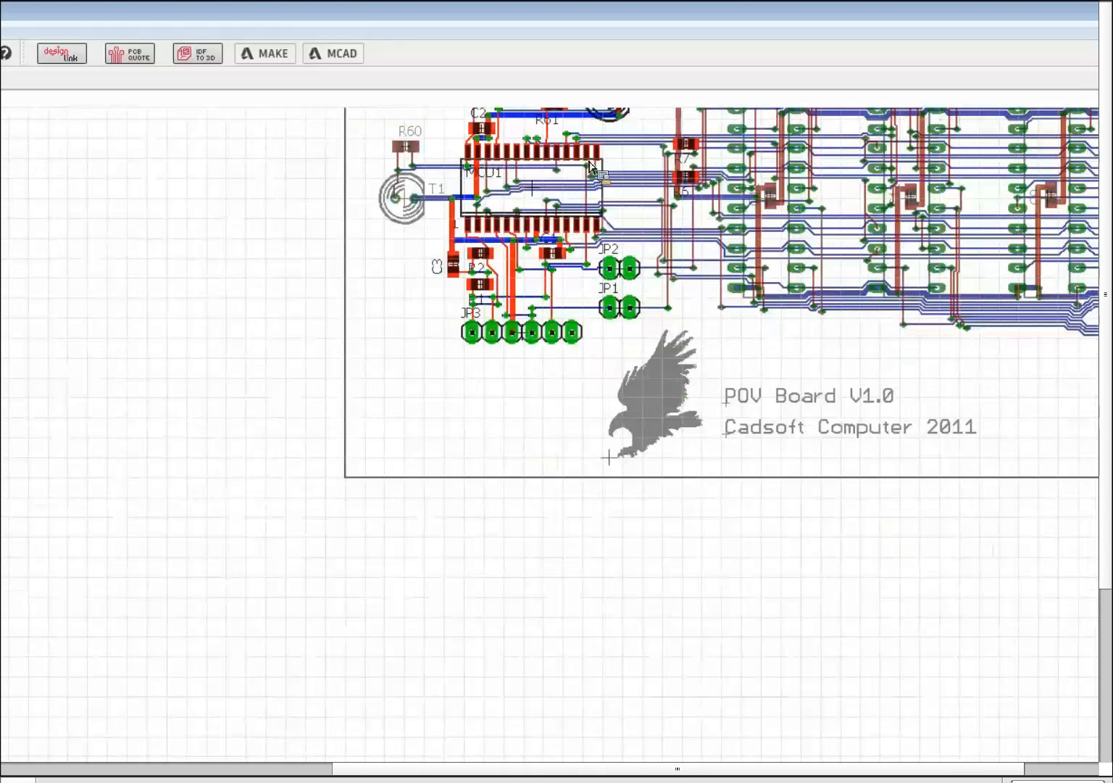
- Include the horizontal +3V3 trace in the selection
scroll(540, 212, "up", 1)
scroll(539, 259, "up", 5)
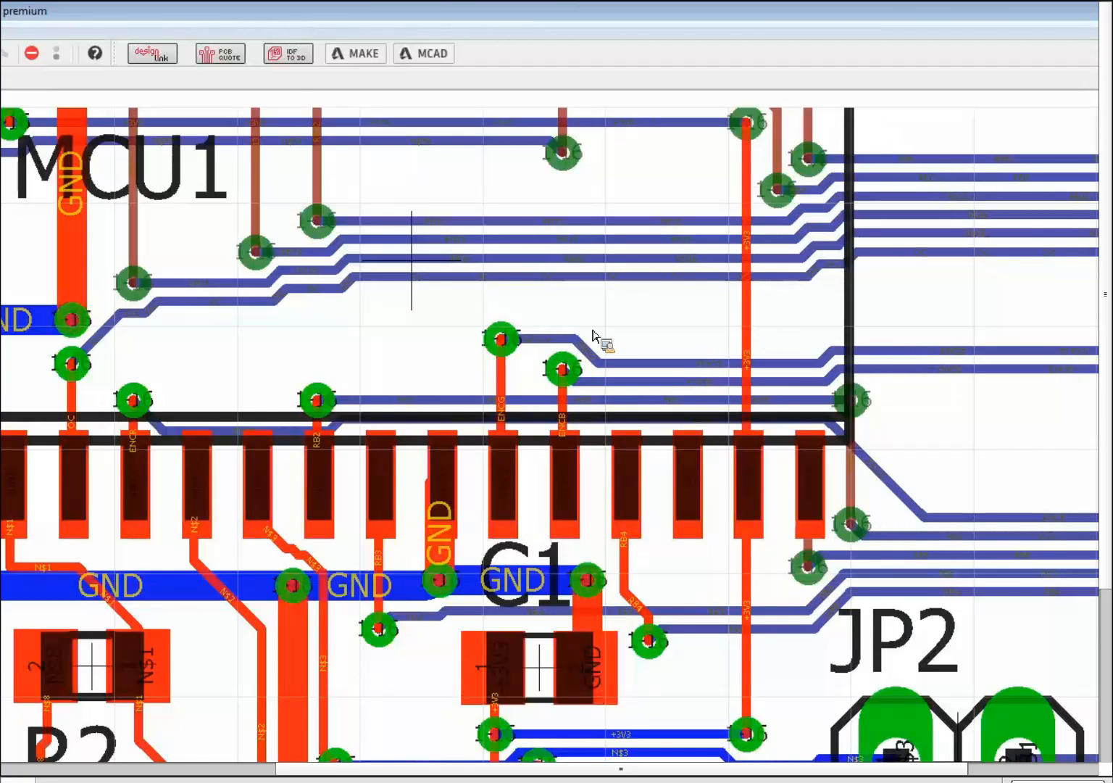
scroll(613, 283, "down", 3)
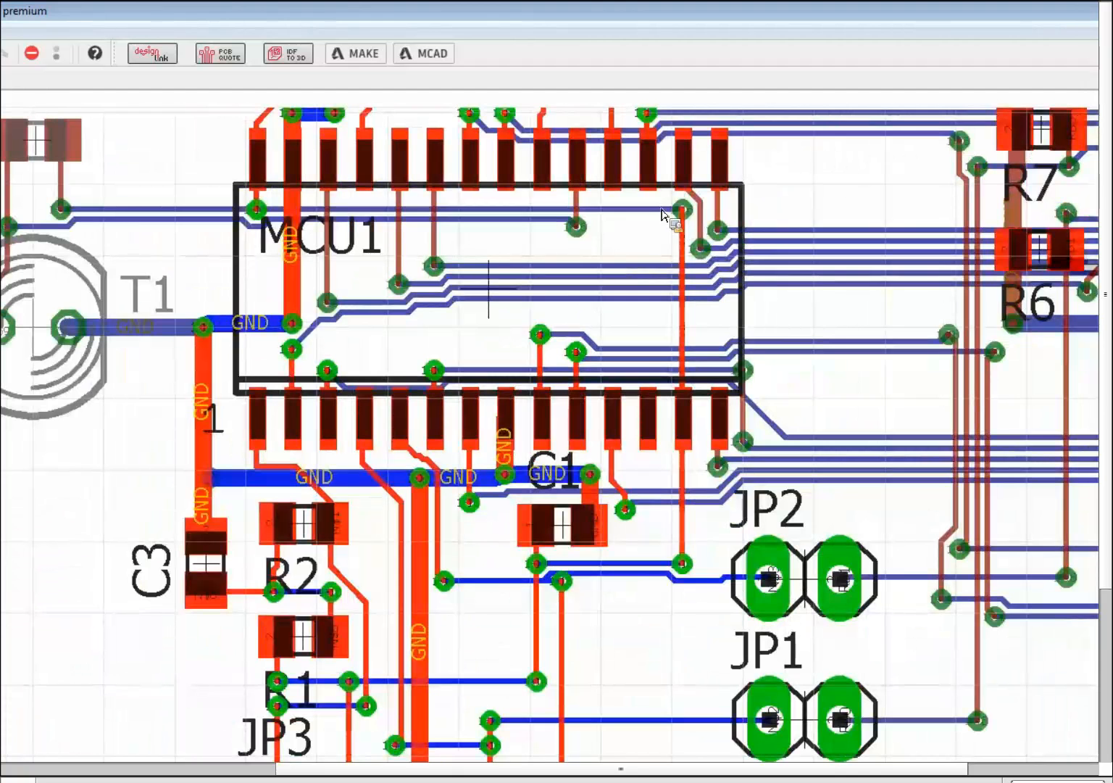
left_click(684, 209, "ctrl")
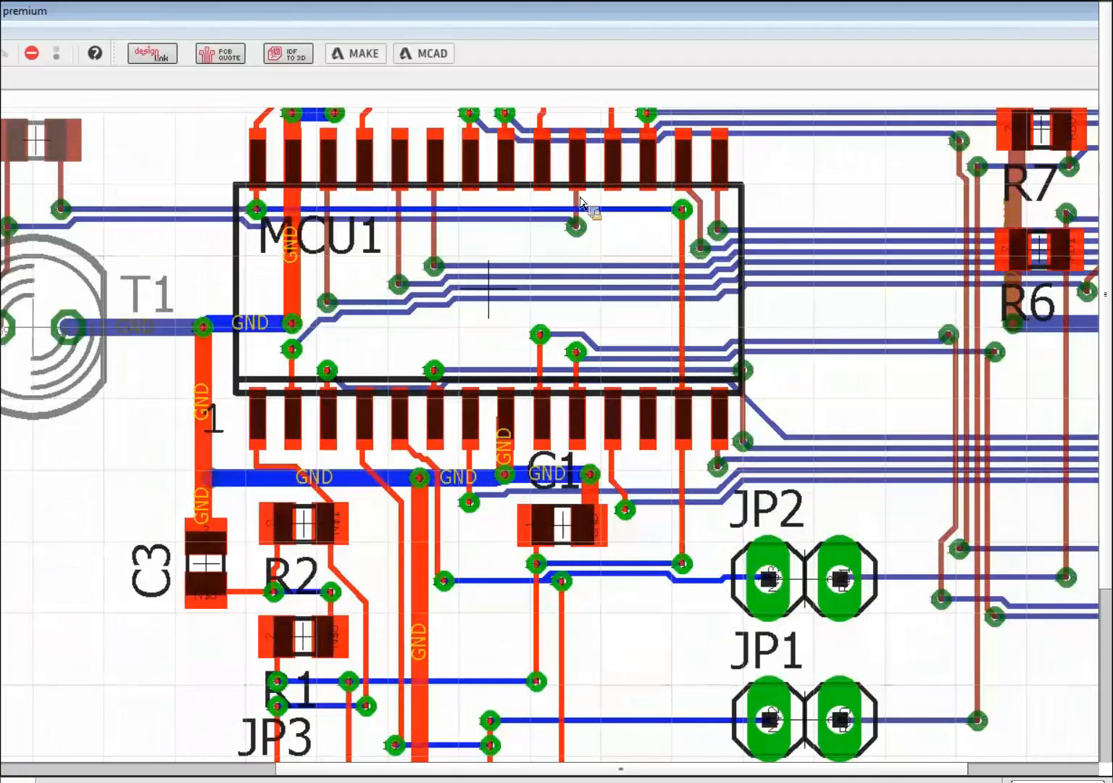
- Route a trace from the via inside MCU1 to the top-row pad directly above it
scroll(578, 209, "up", 3)
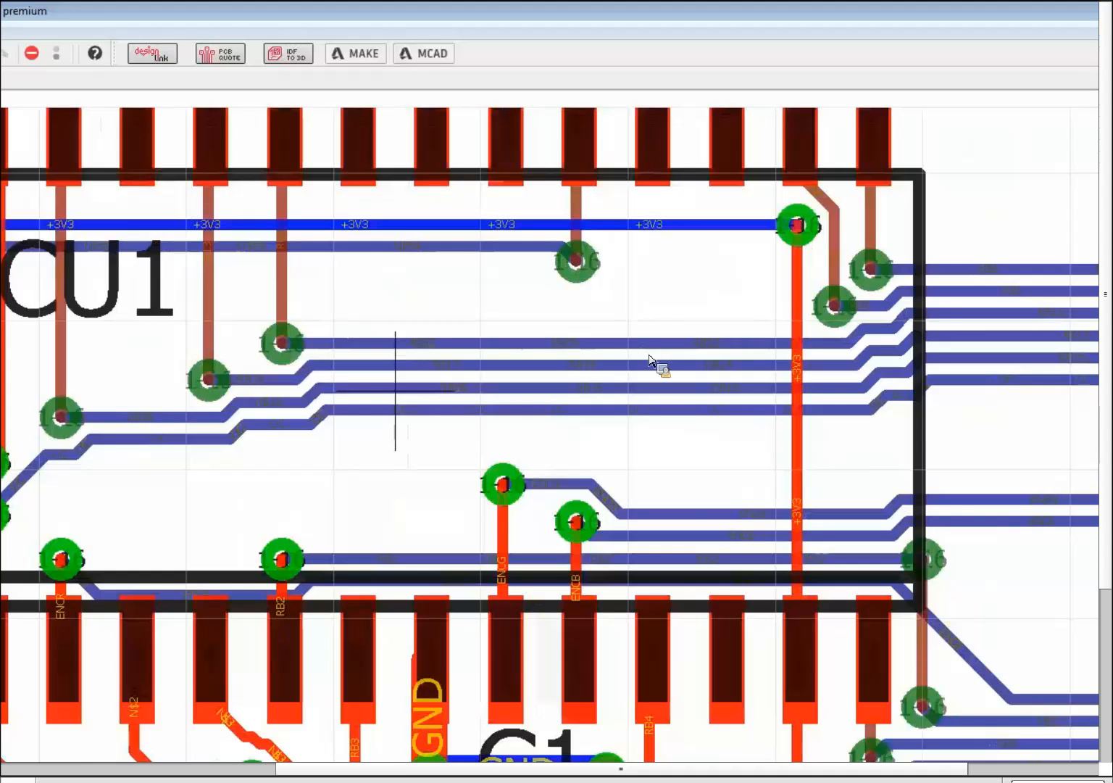
scroll(577, 262, "up", 3)
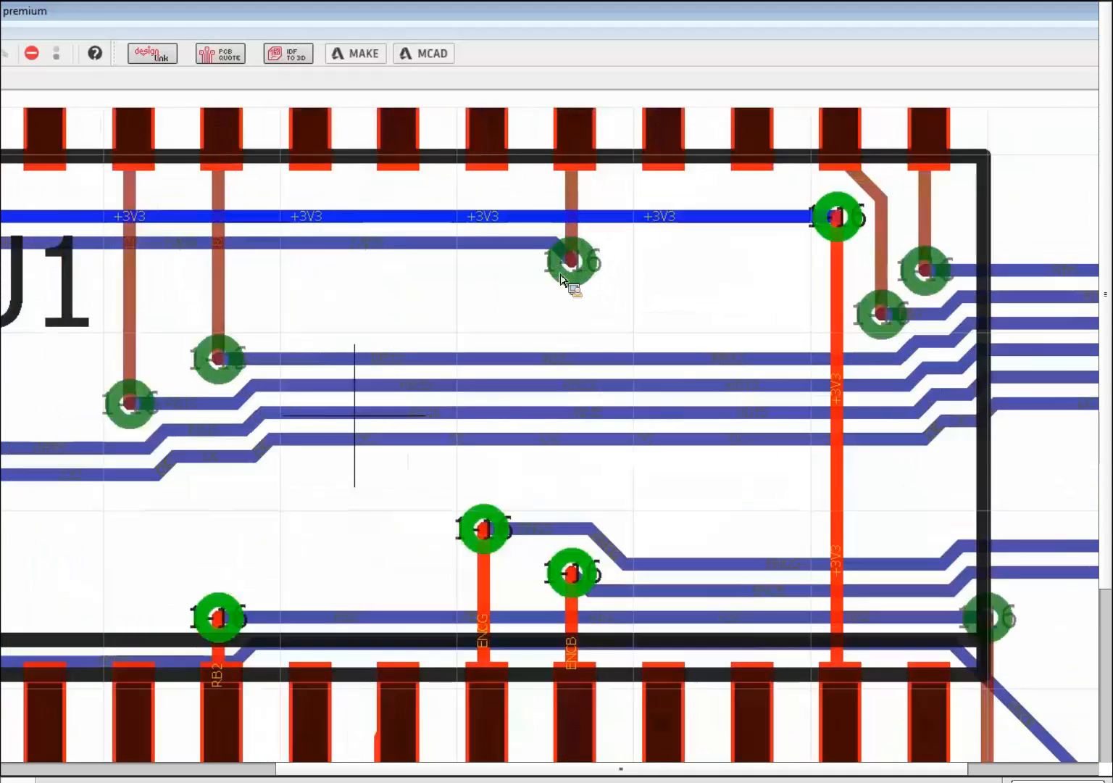
scroll(540, 292, "down", 6)
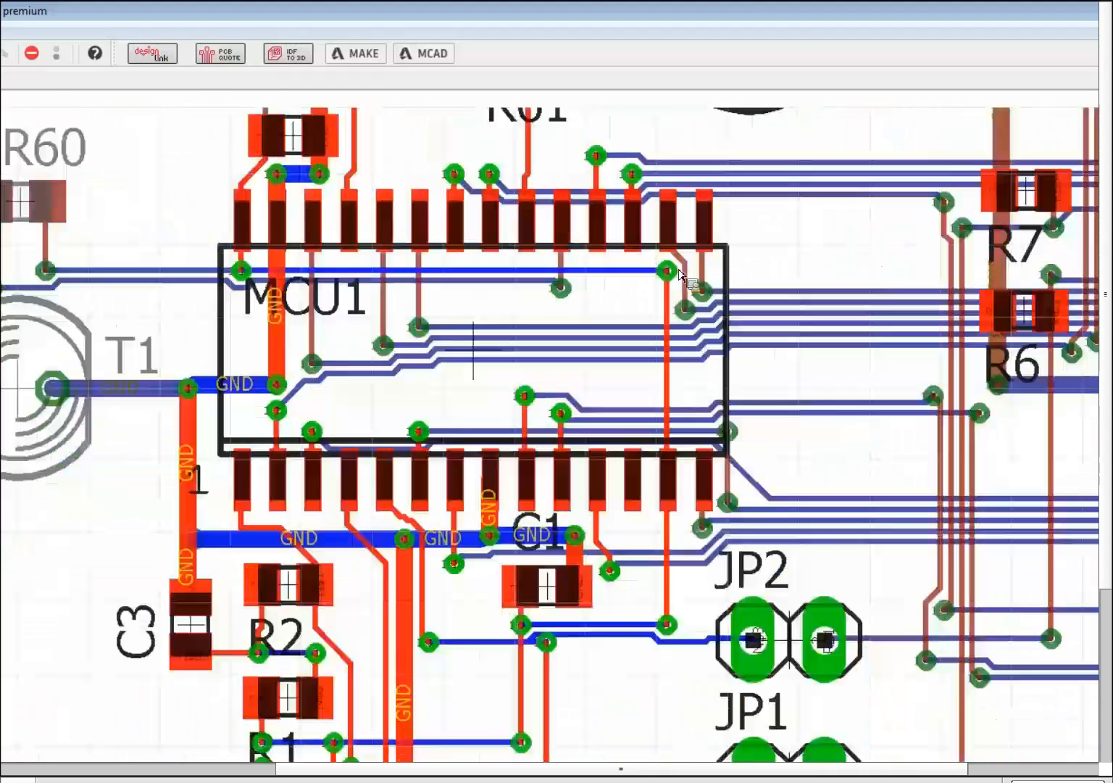
left_click(685, 310)
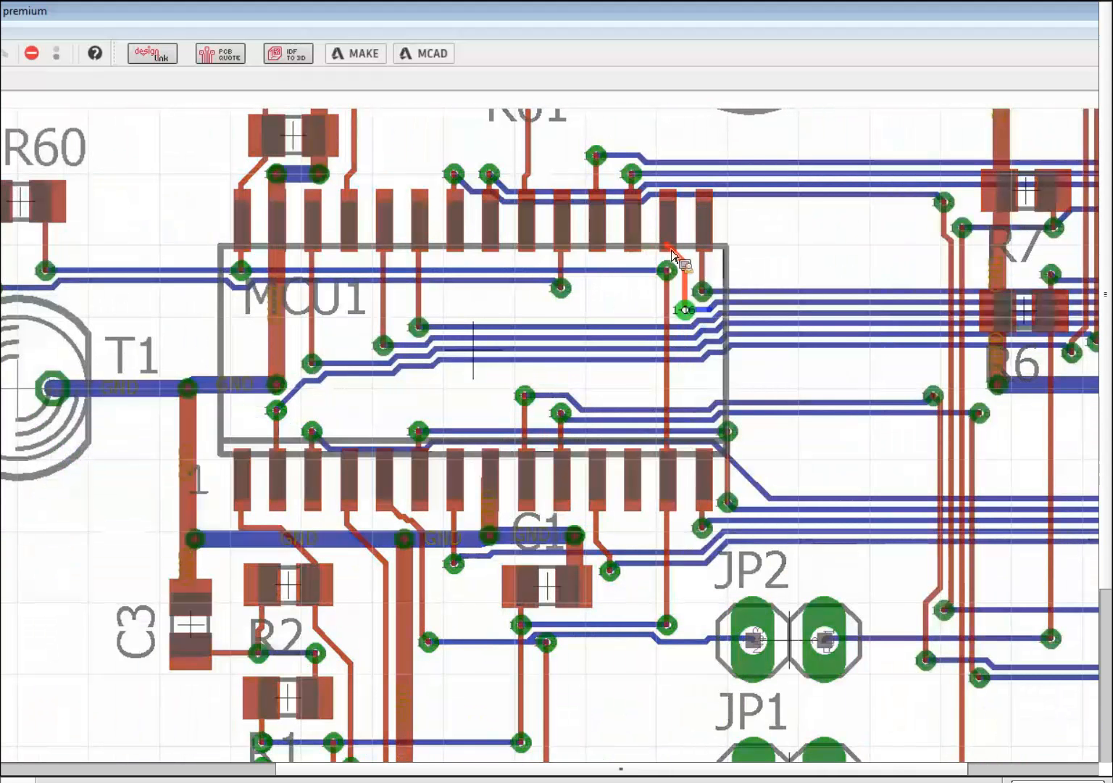
left_click(673, 254)
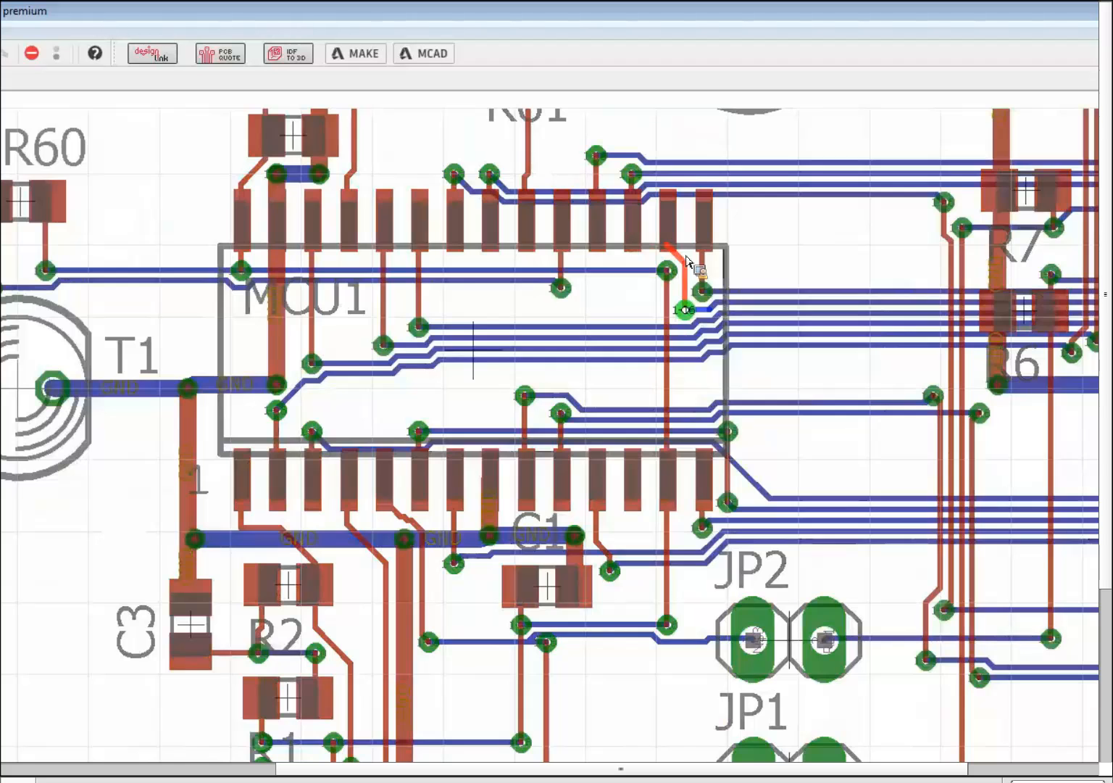
scroll(474, 292, "down", 3)
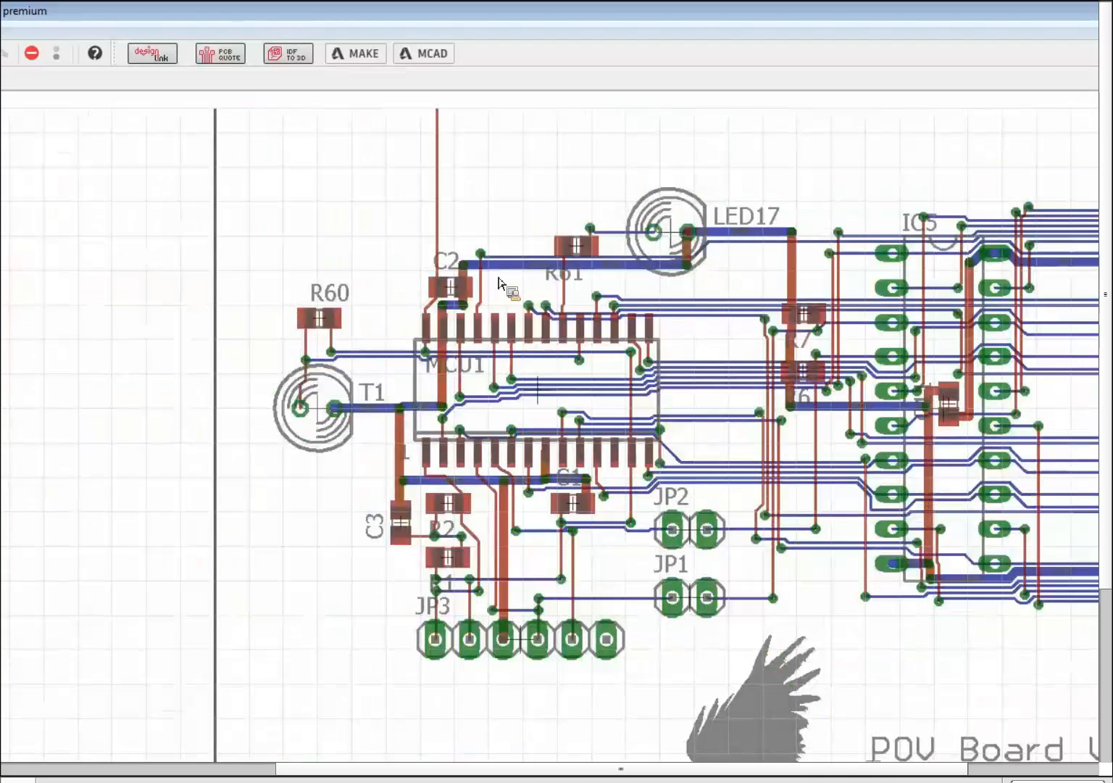
scroll(479, 290, "up", 3)
scroll(507, 301, "down", 3)
scroll(443, 293, "down", 3)
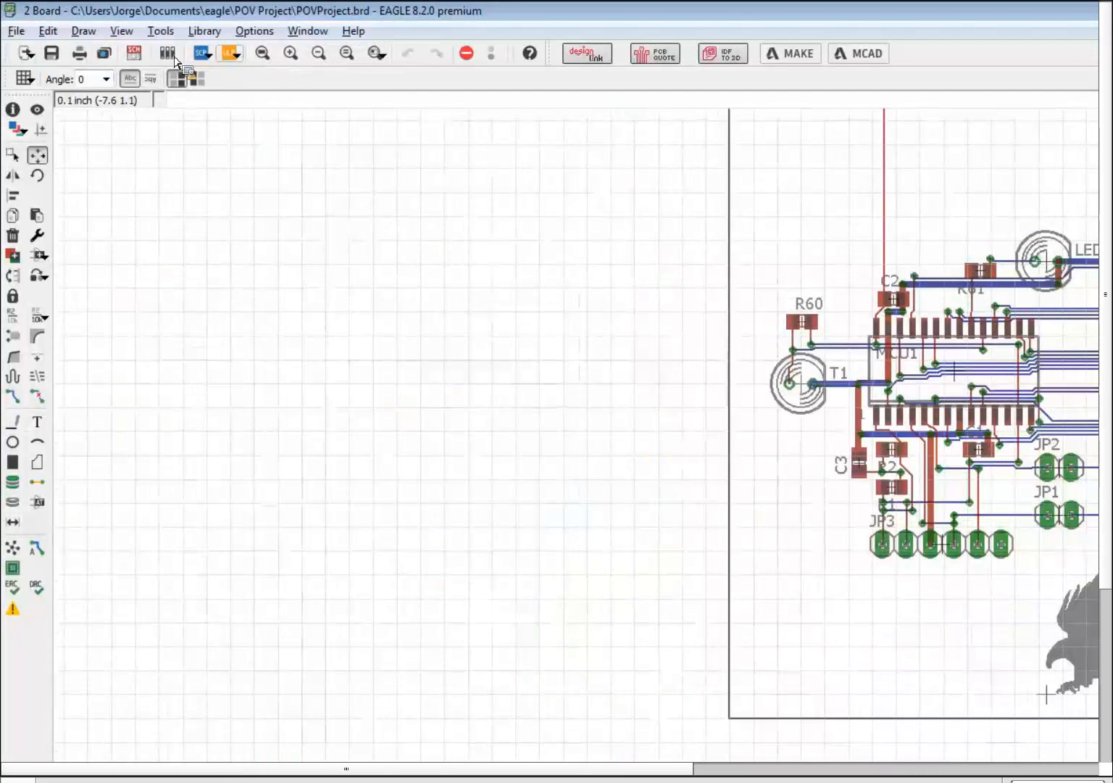
- Switch to the schematic and choose File > Save Selection as Design Block
left_click(136, 54)
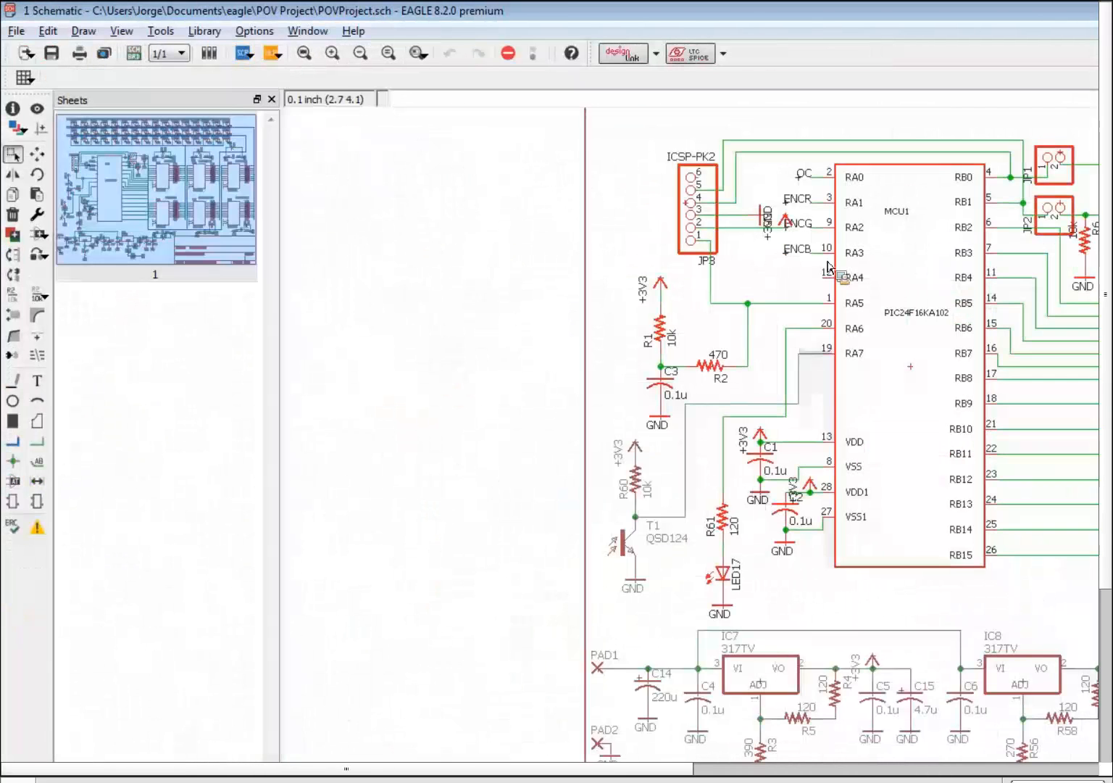
left_click(40, 31)
mouse_move(18, 31)
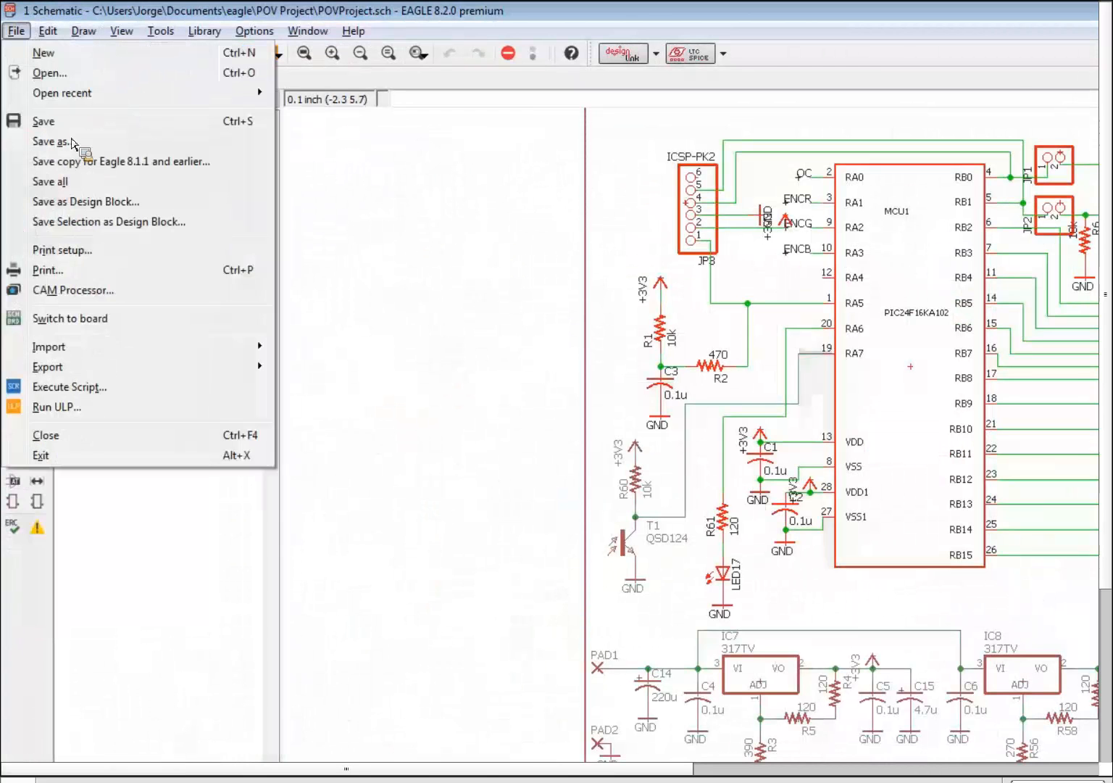
left_click(109, 222)
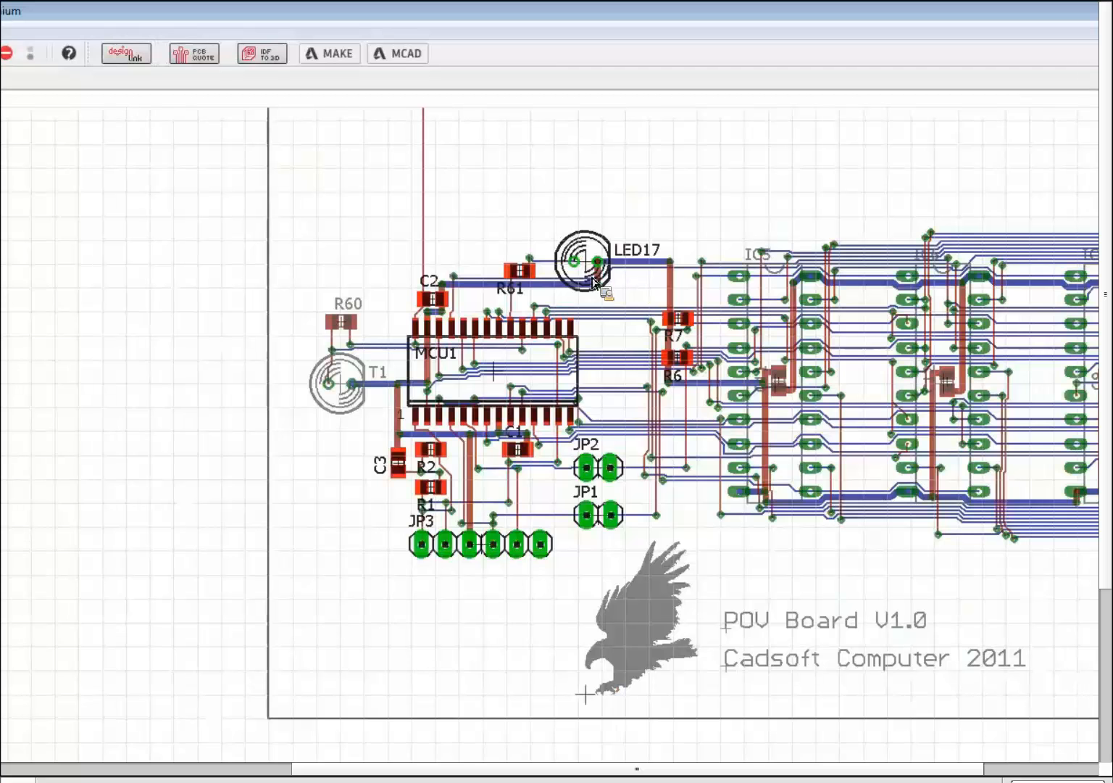
- Drag a group window around MCU1 and its nearby parts and traces, extending down to JP3
scroll(612, 312, "up", 2)
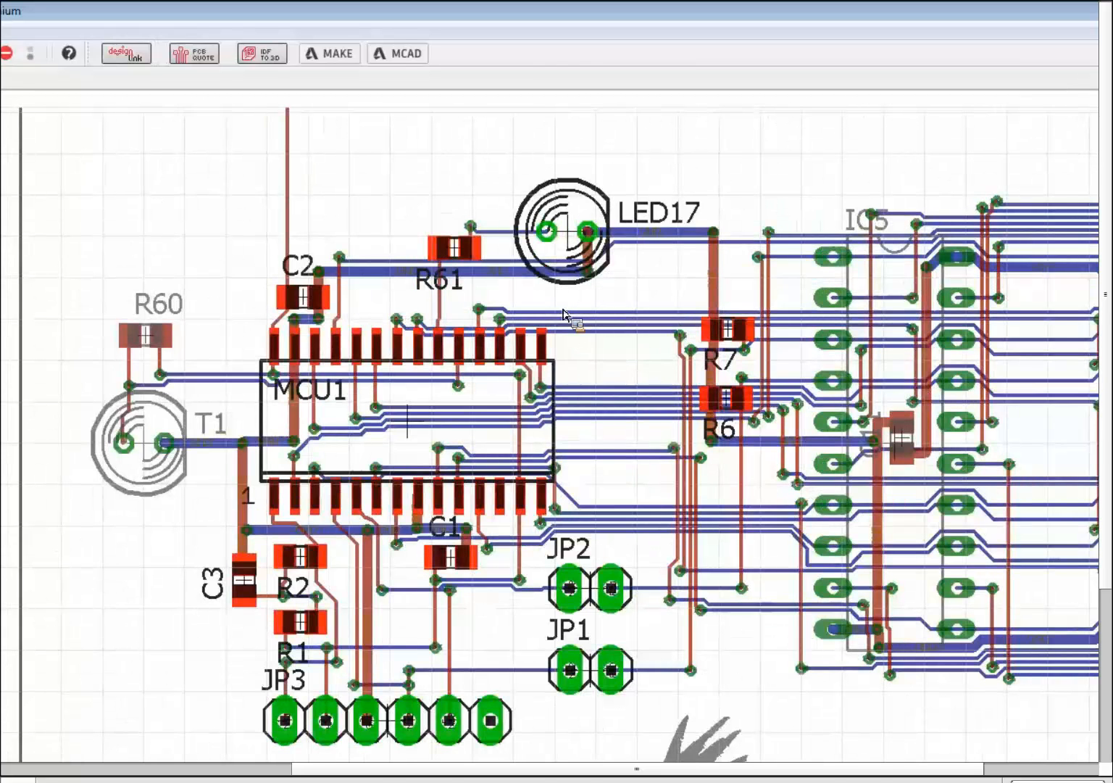
scroll(614, 314, "up", 1)
scroll(410, 293, "down", 1)
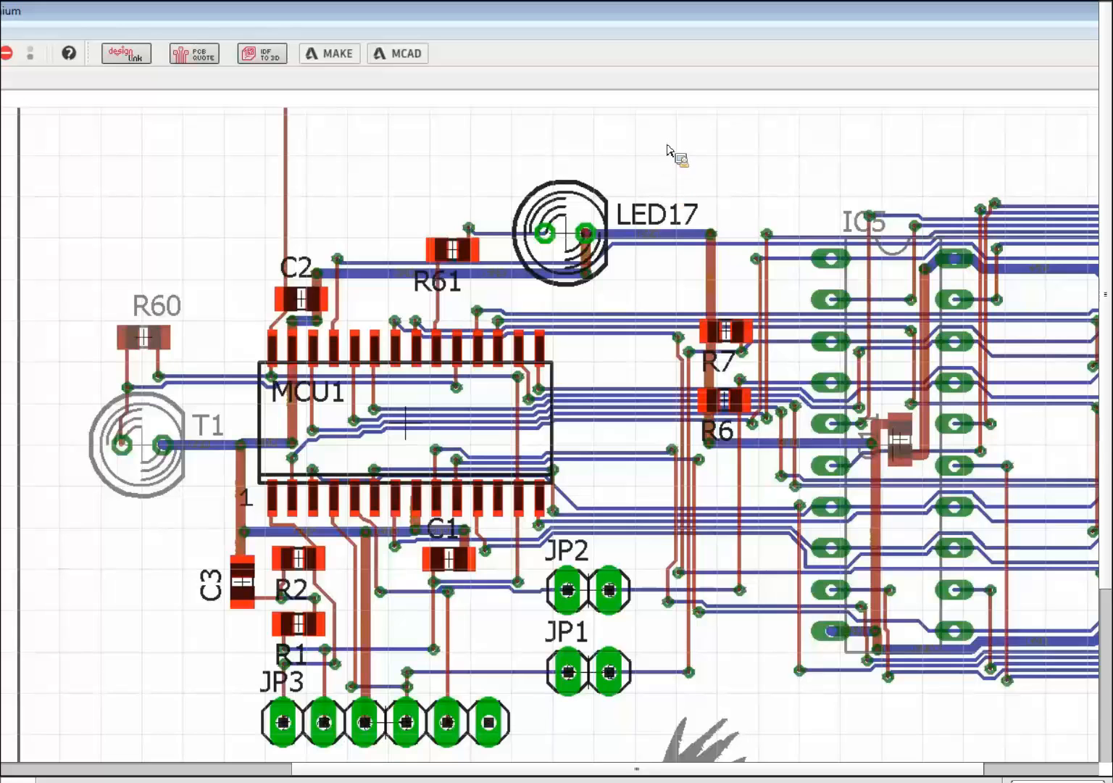
left_click_drag(665, 147, 463, 735)
left_click_drag(467, 516, 190, 567)
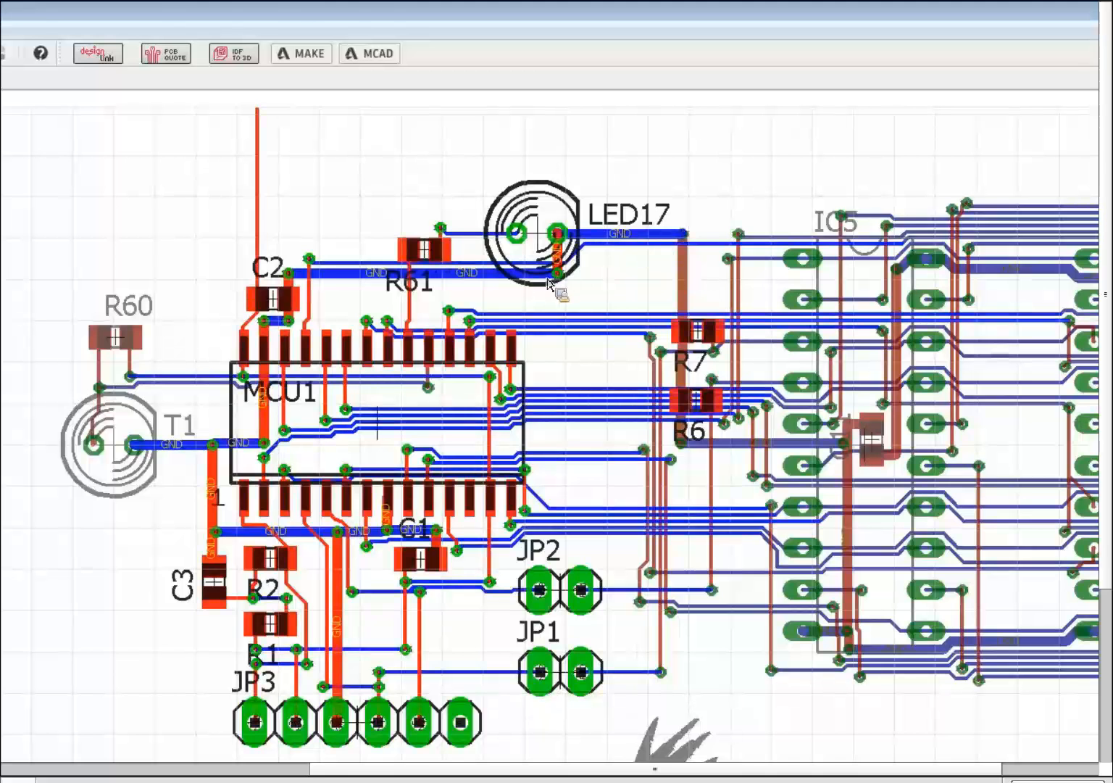
scroll(199, 443, "up", 2)
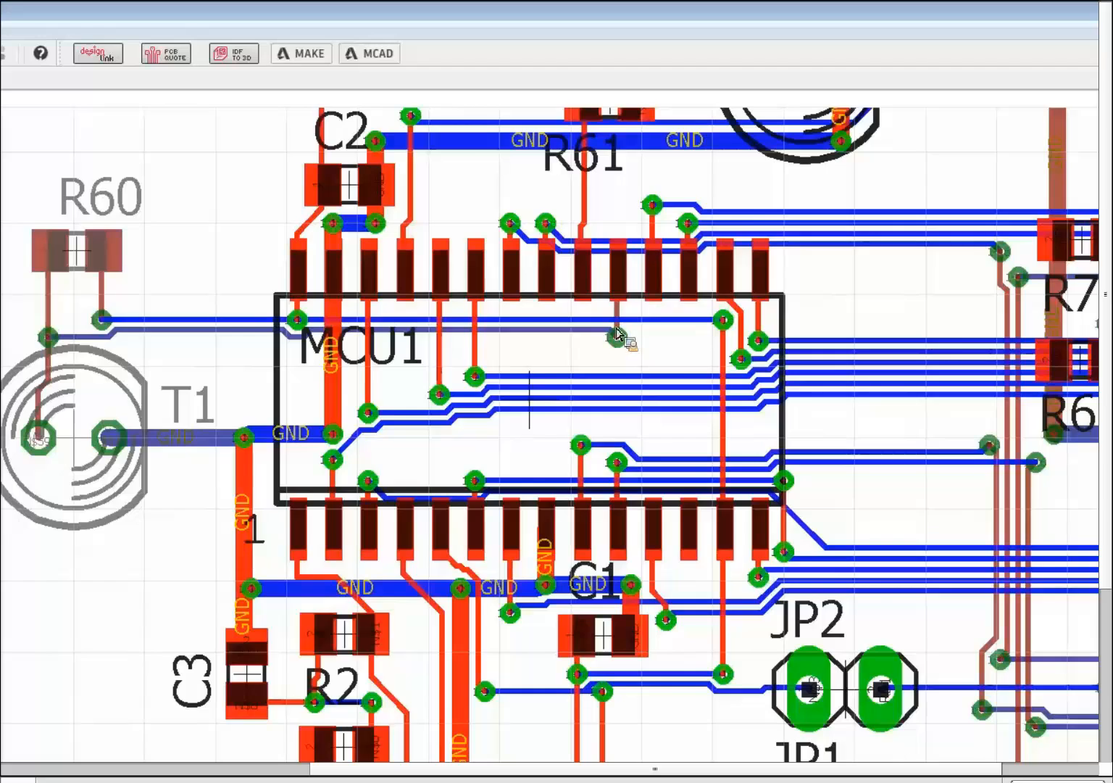
scroll(617, 330, "down", 5)
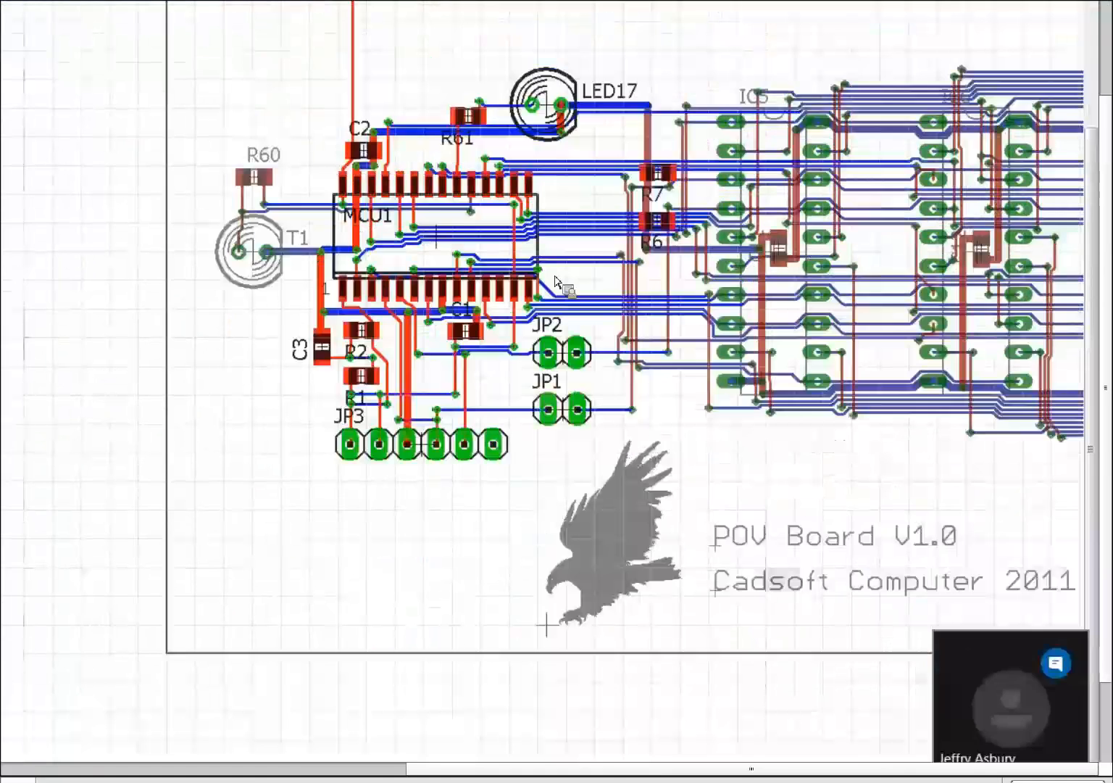
scroll(682, 224, "up", 4)
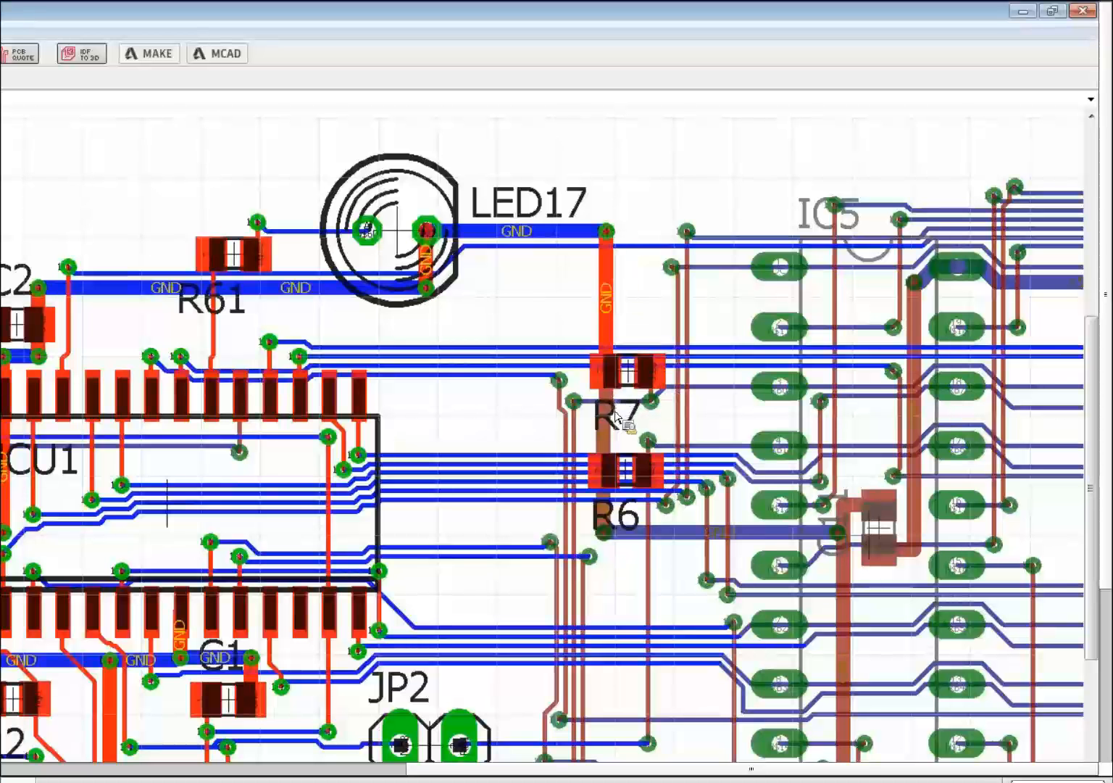
- Add the GND trace between R7 and R6, the RB0 trace and via, and the RB1 trace to the group
left_click(610, 379, "ctrl")
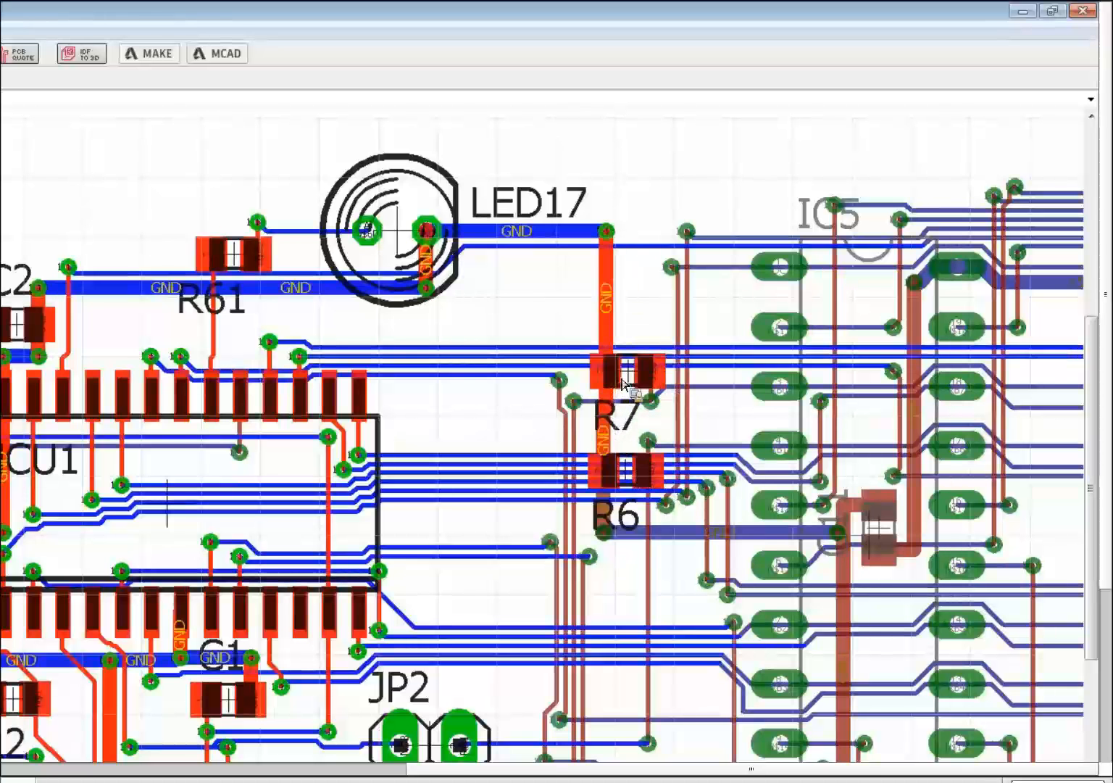
scroll(622, 382, "up", 2)
scroll(703, 414, "up", 2)
left_click(703, 439, "ctrl")
left_click(701, 440, "ctrl")
left_click(697, 548, "ctrl")
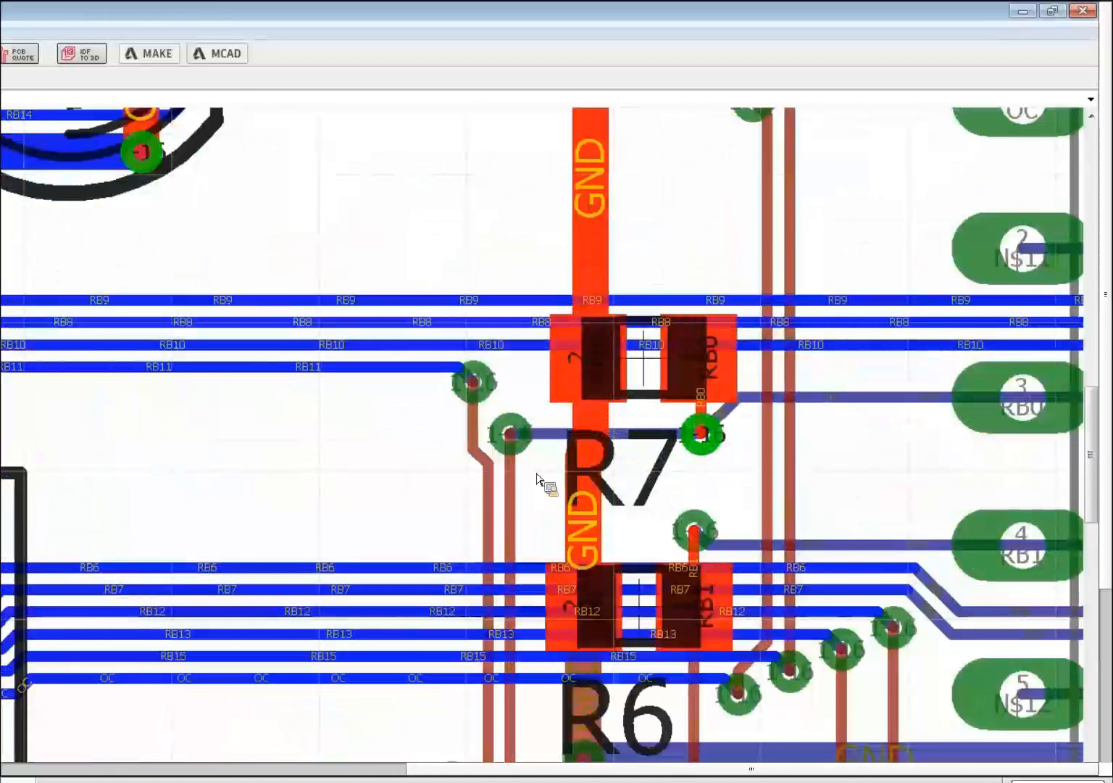
scroll(507, 348, "down", 4)
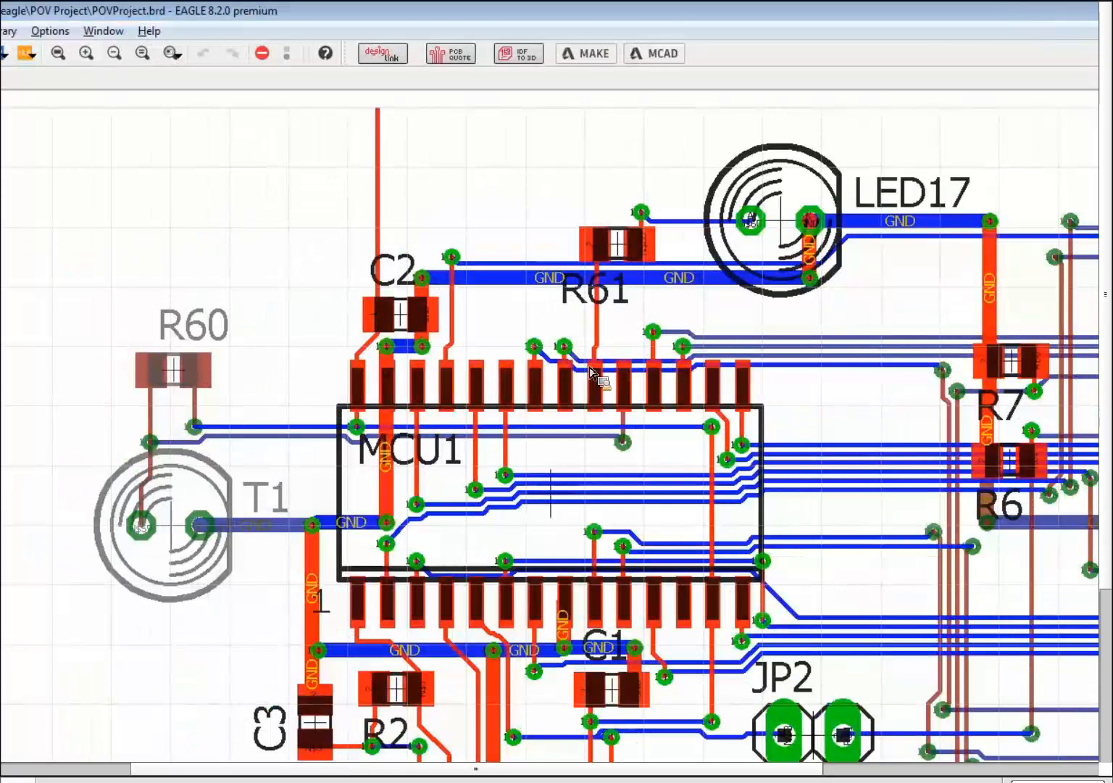
scroll(590, 381, "up", 2)
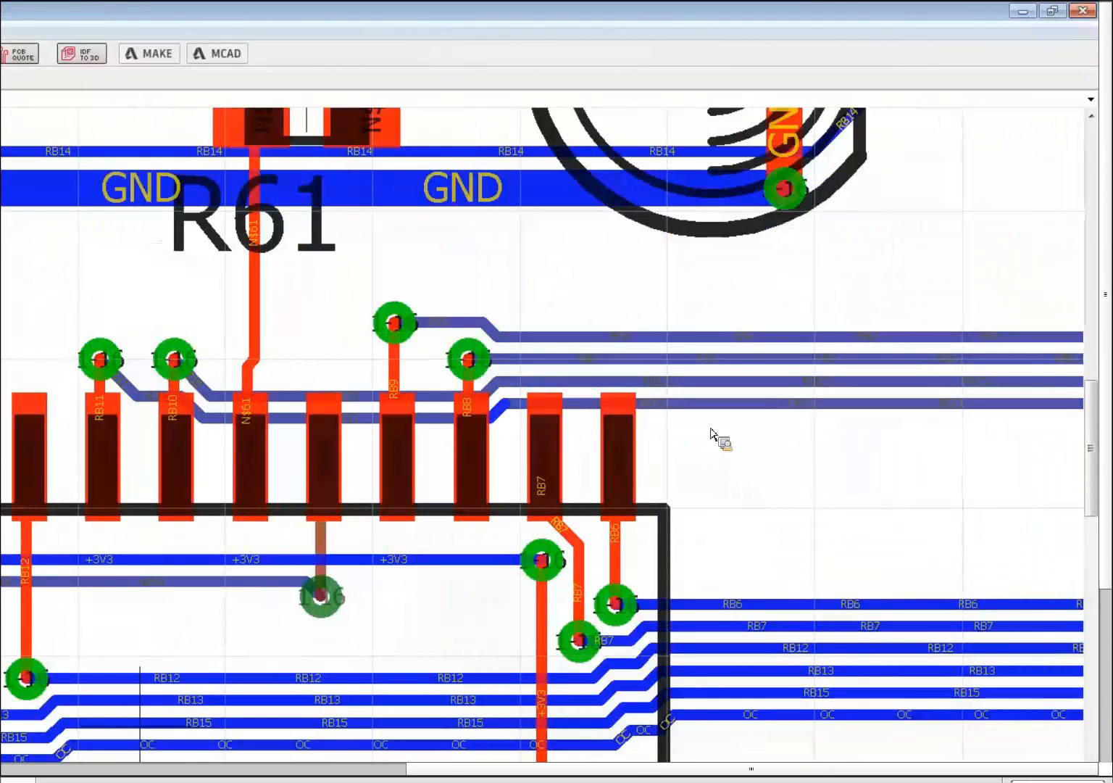
scroll(761, 378, "down", 2)
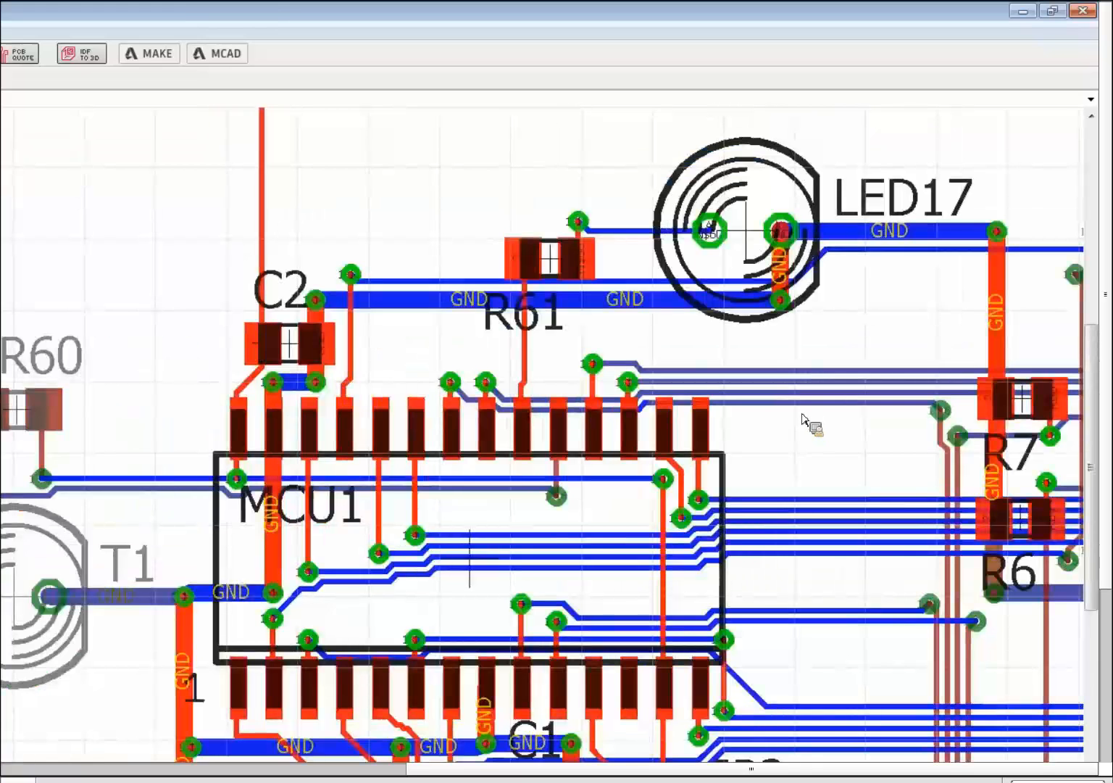
scroll(802, 418, "down", 2)
scroll(800, 449, "up", 1)
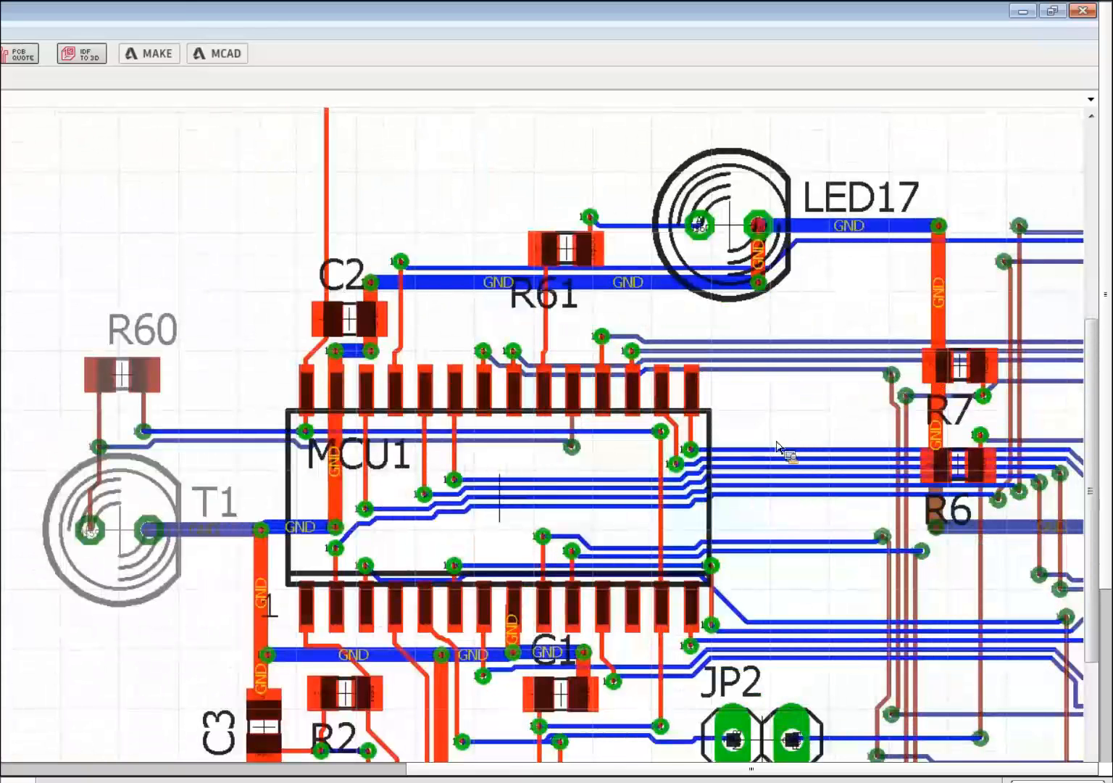
scroll(794, 445, "up", 1)
scroll(799, 444, "up", 1)
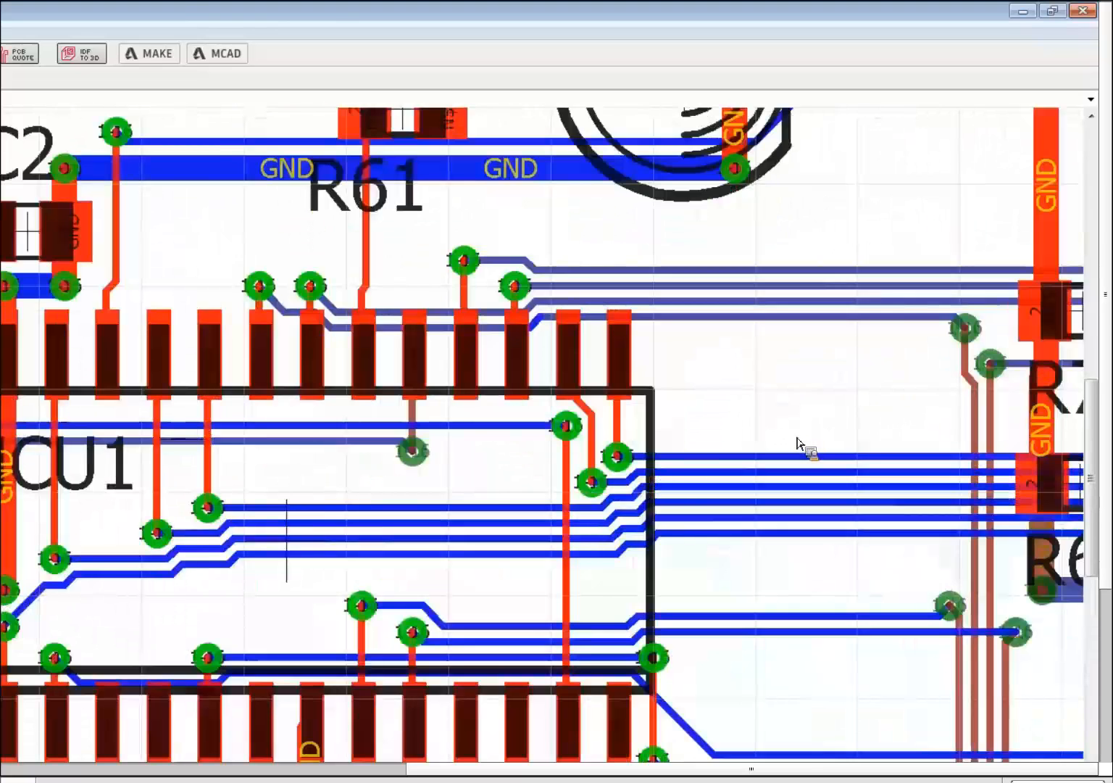
scroll(756, 445, "up", 1)
scroll(617, 437, "up", 1)
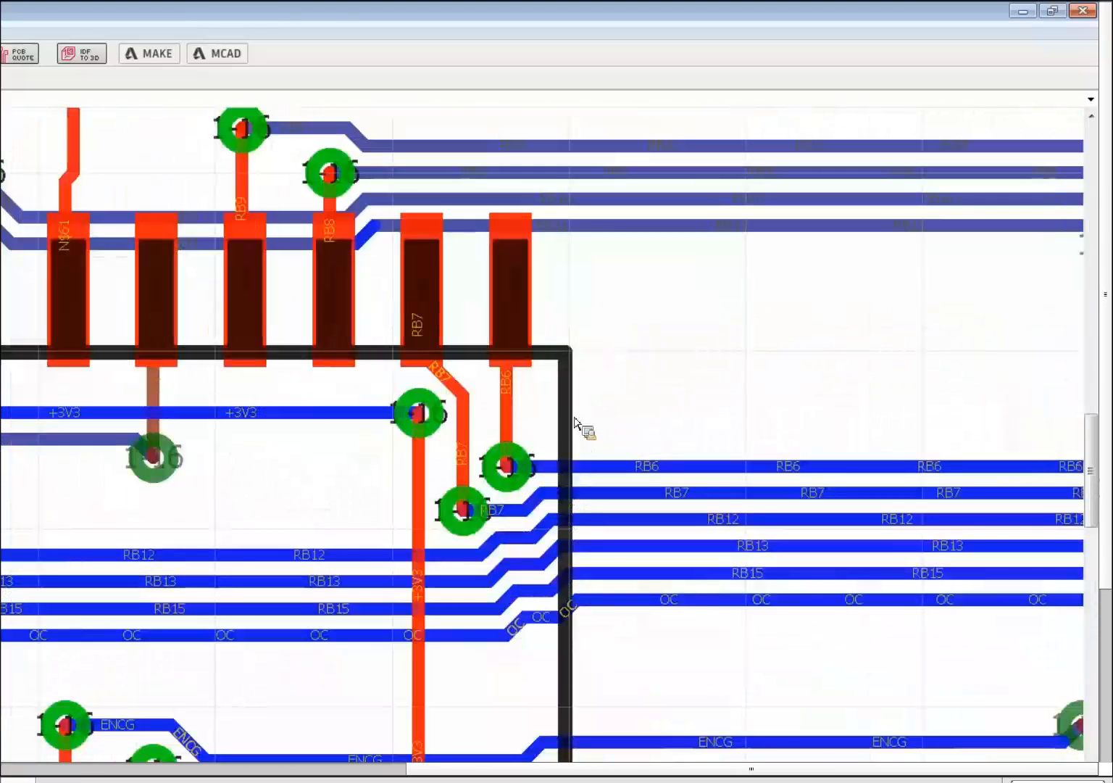
scroll(567, 424, "down", 1)
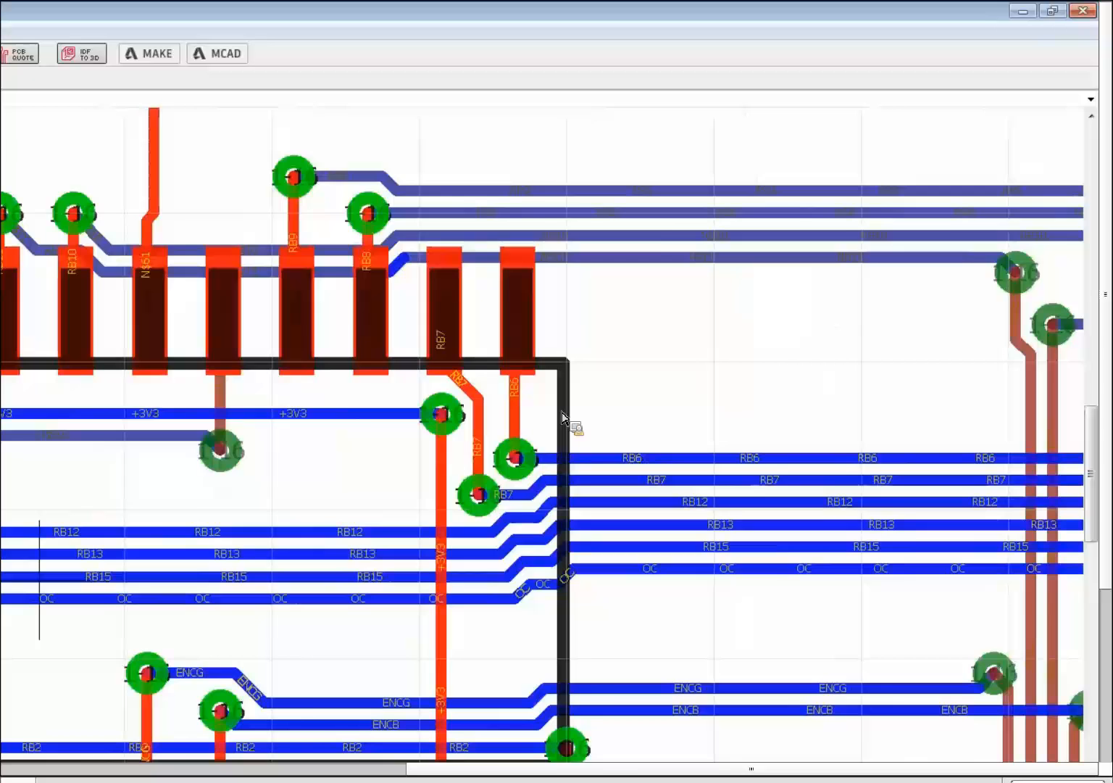
scroll(522, 398, "down", 3)
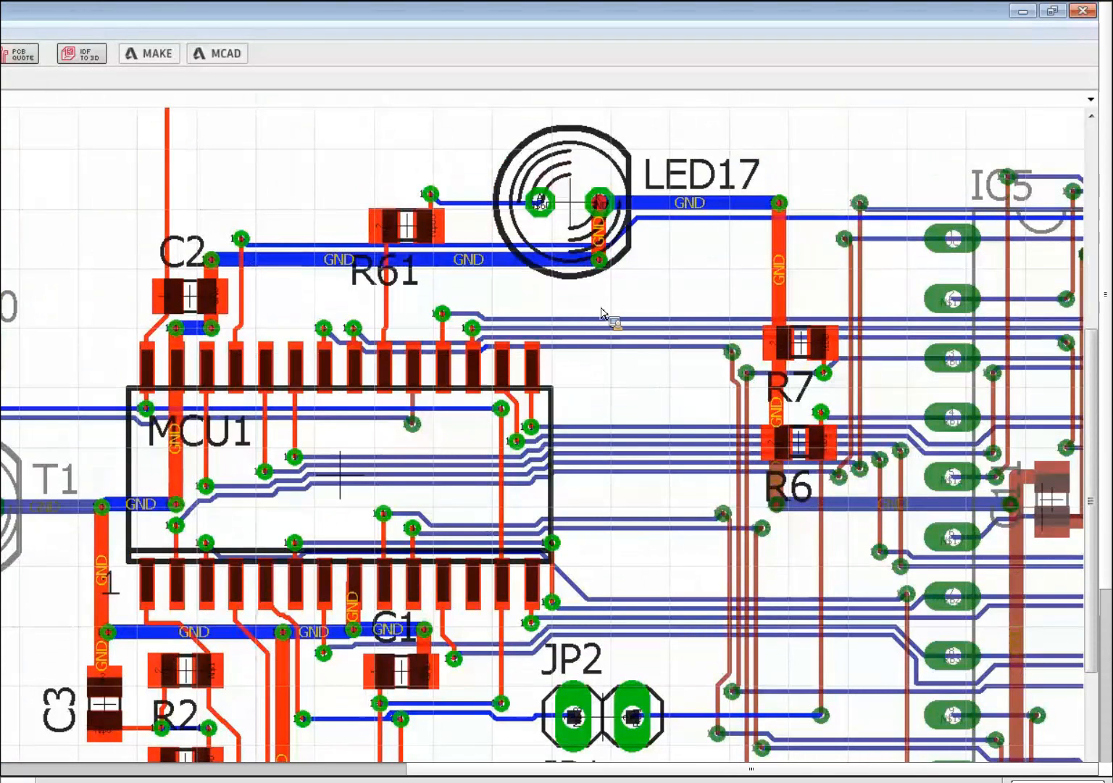
scroll(652, 259, "down", 3)
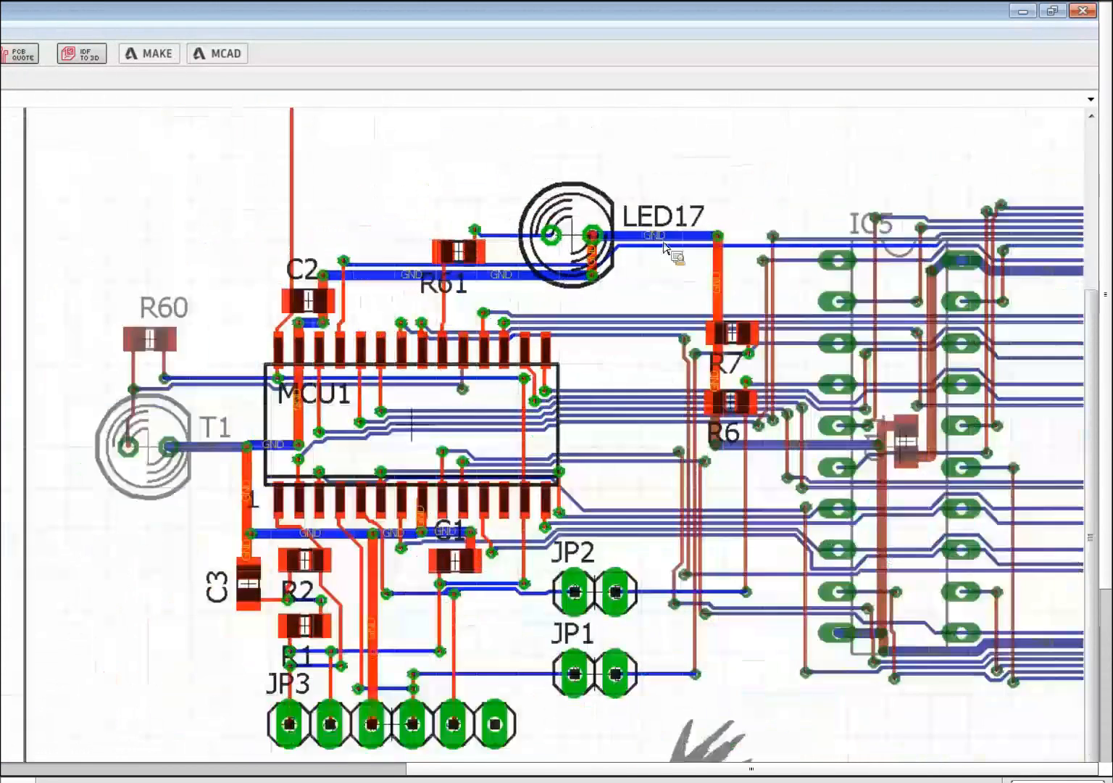
scroll(655, 260, "up", 5)
scroll(654, 259, "down", 3)
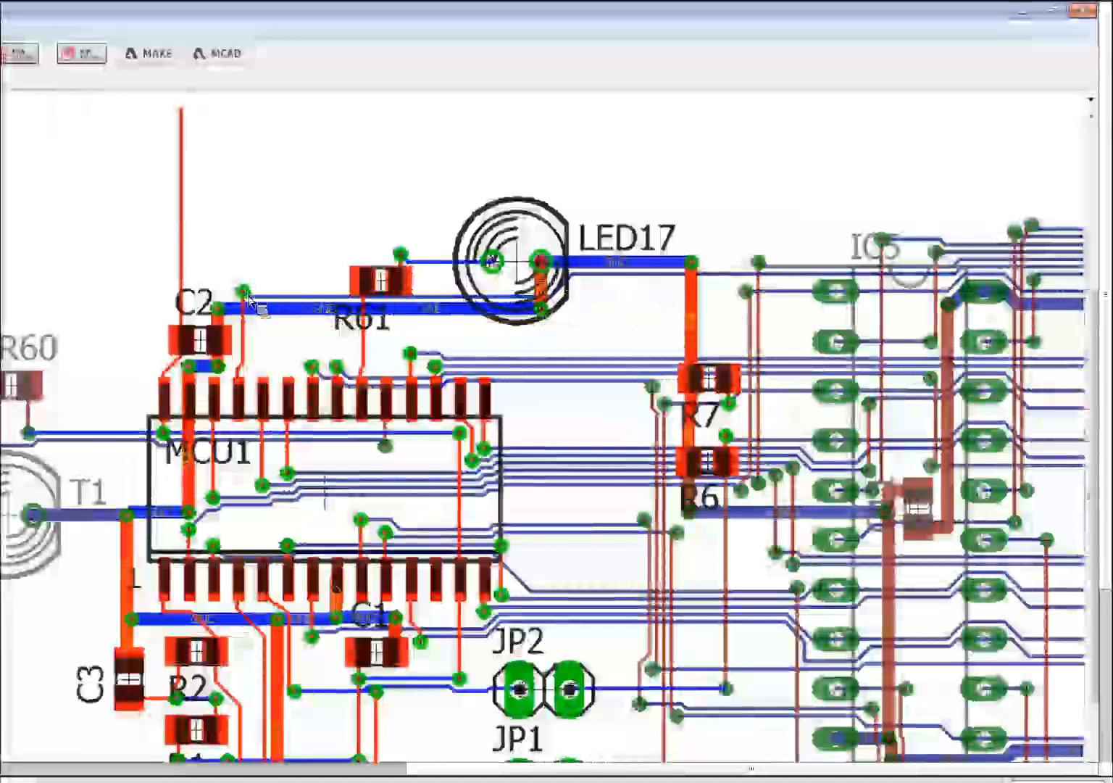
scroll(267, 307, "up", 5)
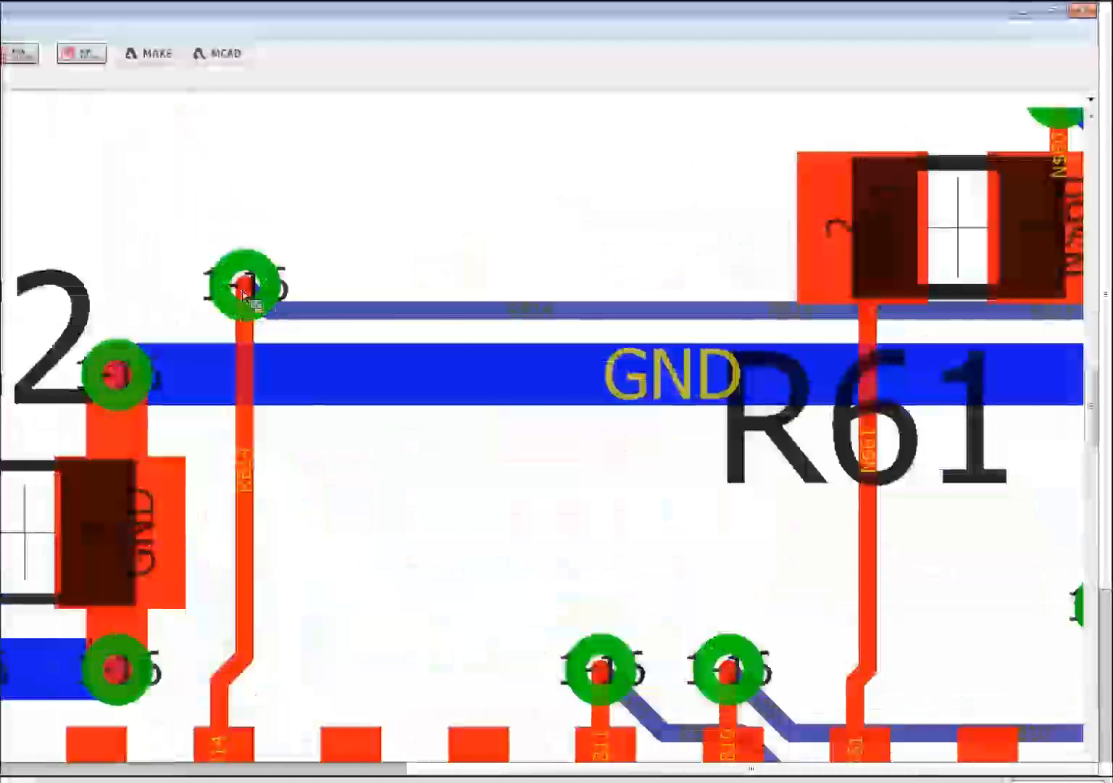
scroll(245, 290, "down", 3)
scroll(245, 290, "down", 3)
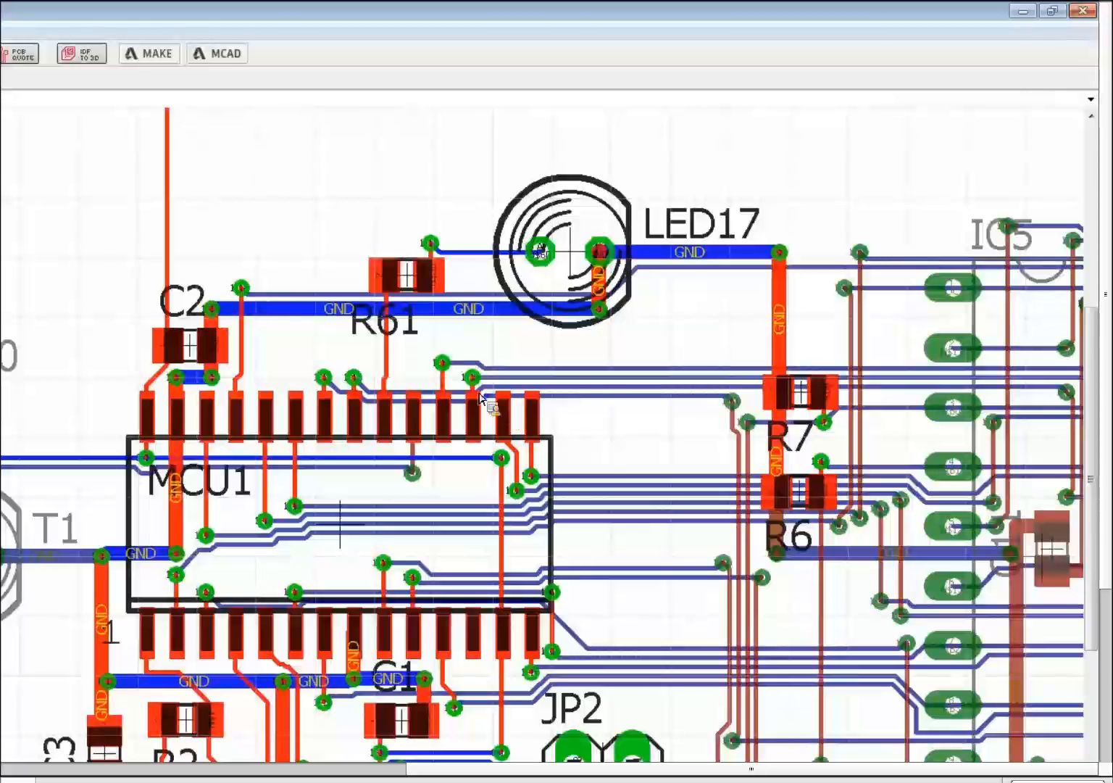
scroll(470, 393, "up", 5)
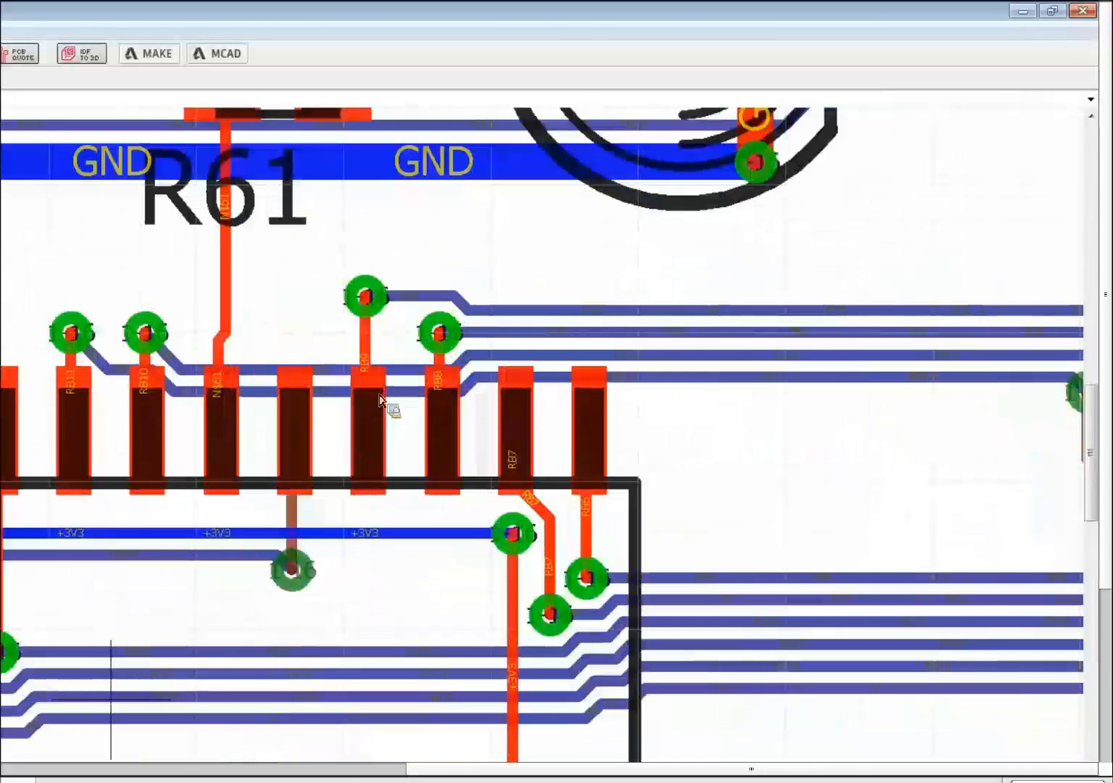
scroll(382, 399, "down", 4)
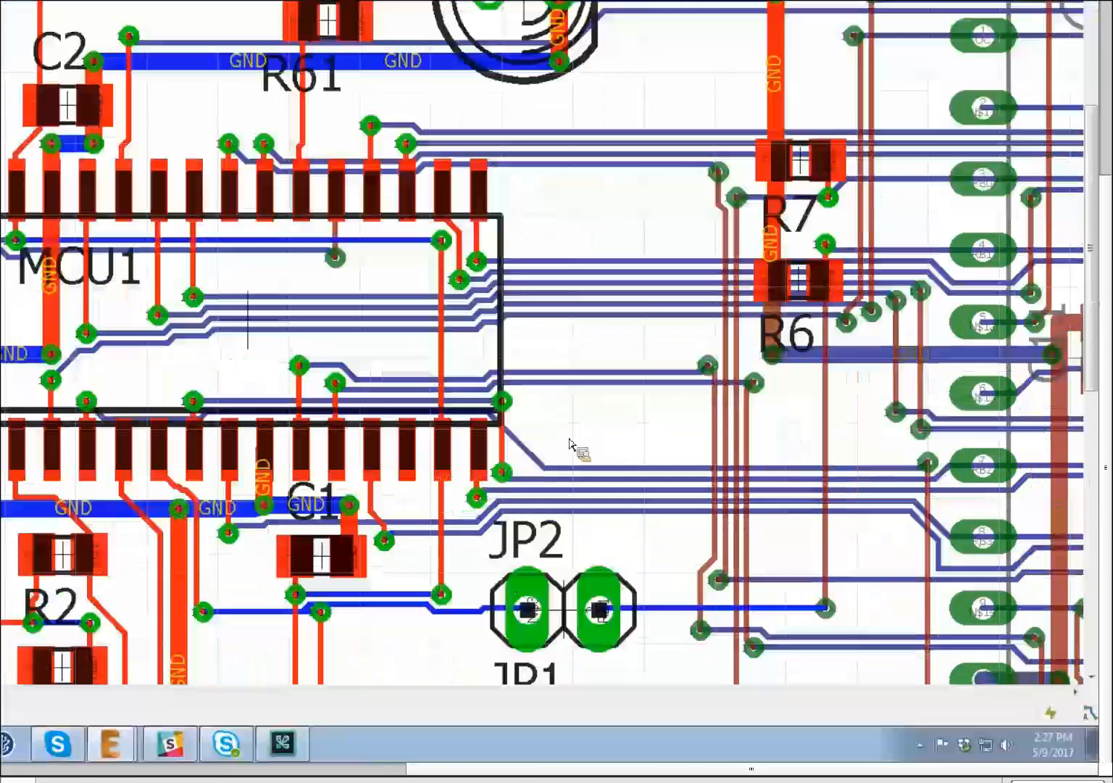
scroll(520, 419, "up", 5)
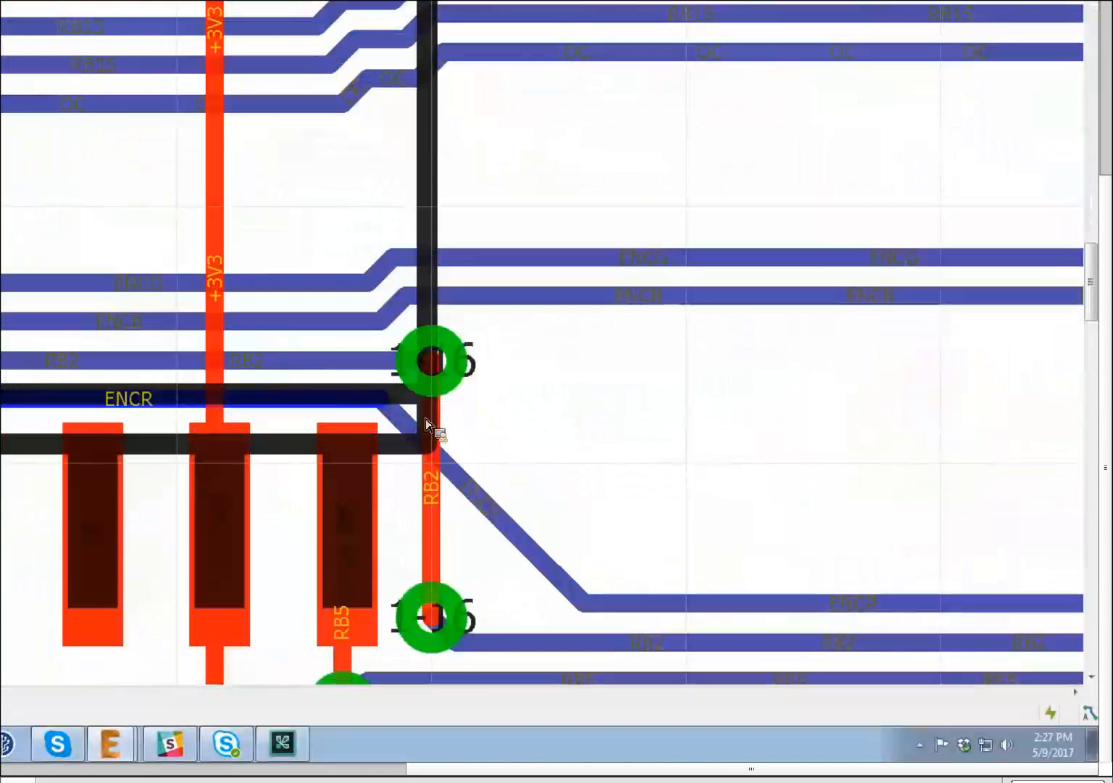
scroll(227, 375, "down", 3)
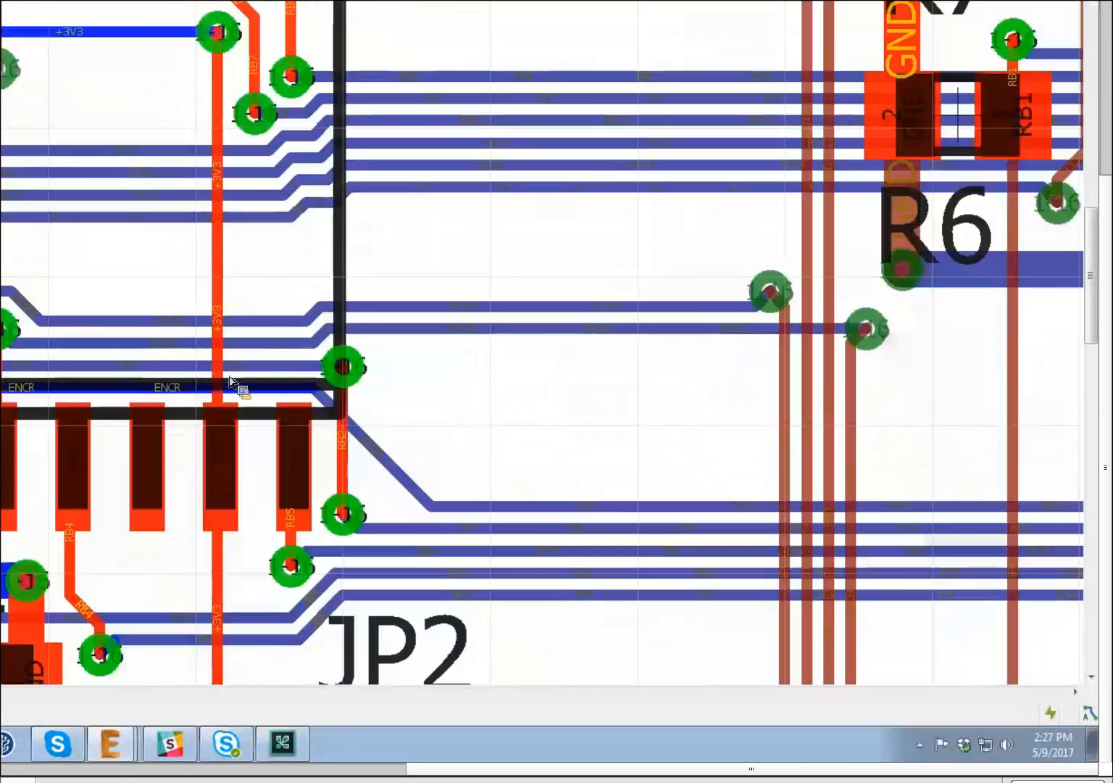
scroll(249, 390, "up", 1)
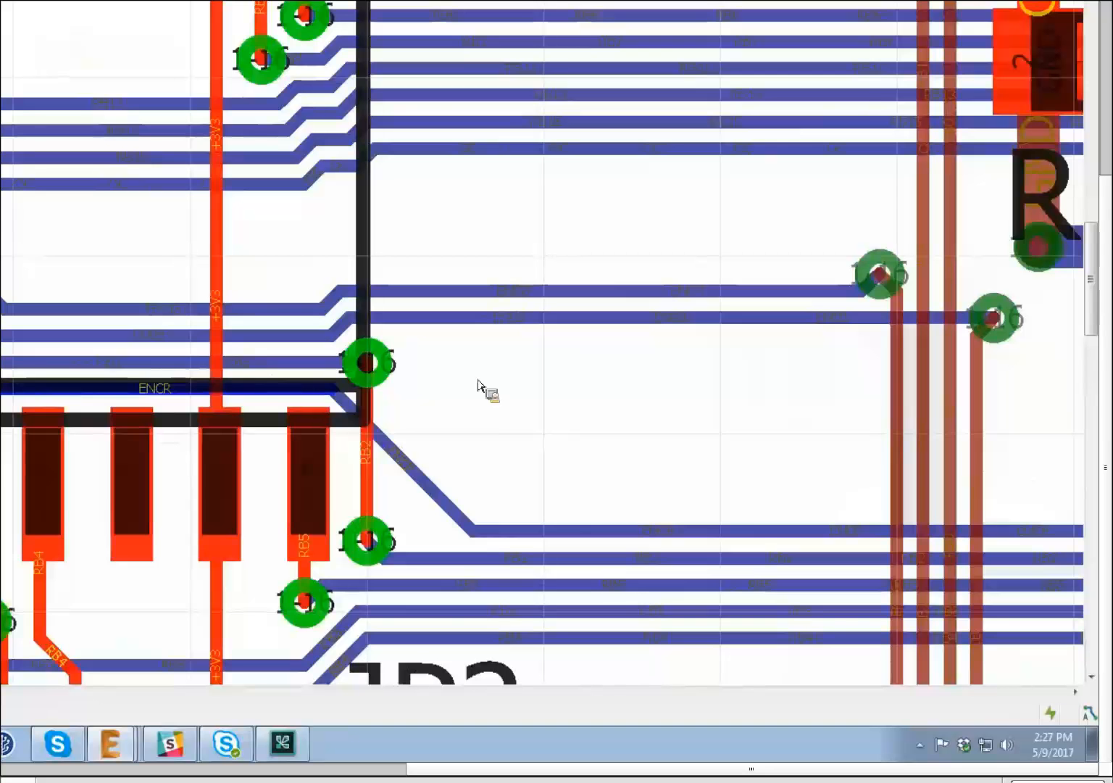
scroll(496, 382, "down", 4)
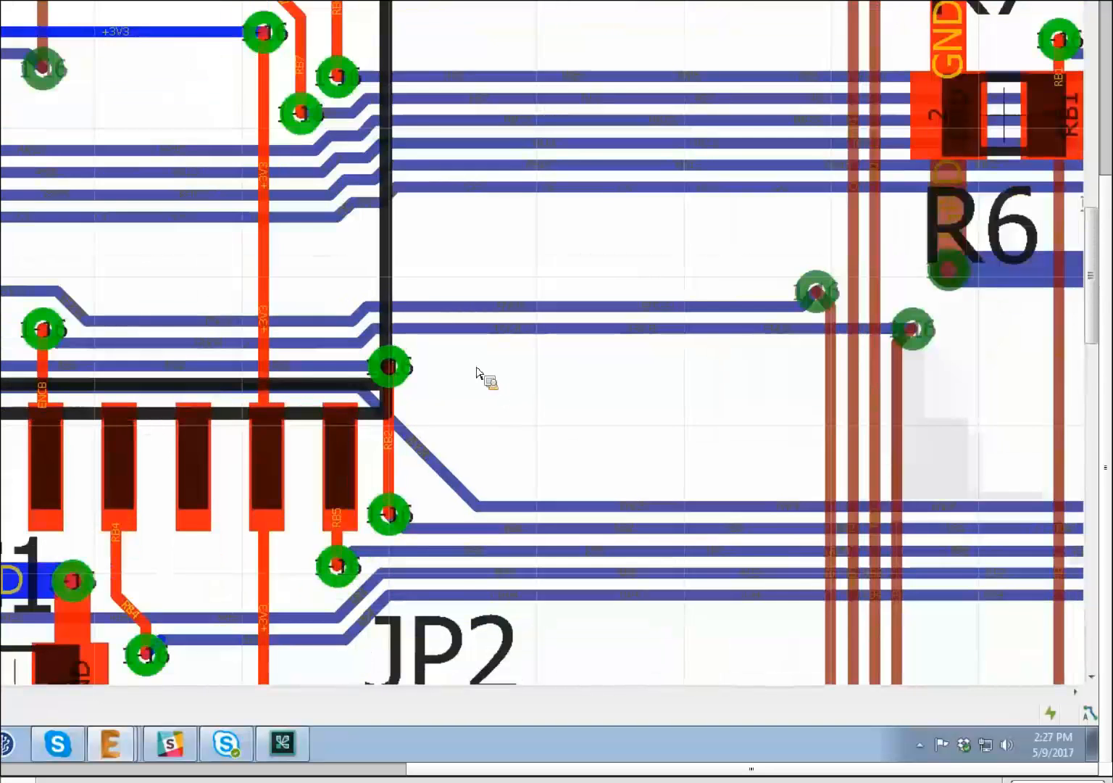
scroll(498, 390, "up", 2)
scroll(490, 392, "up", 3)
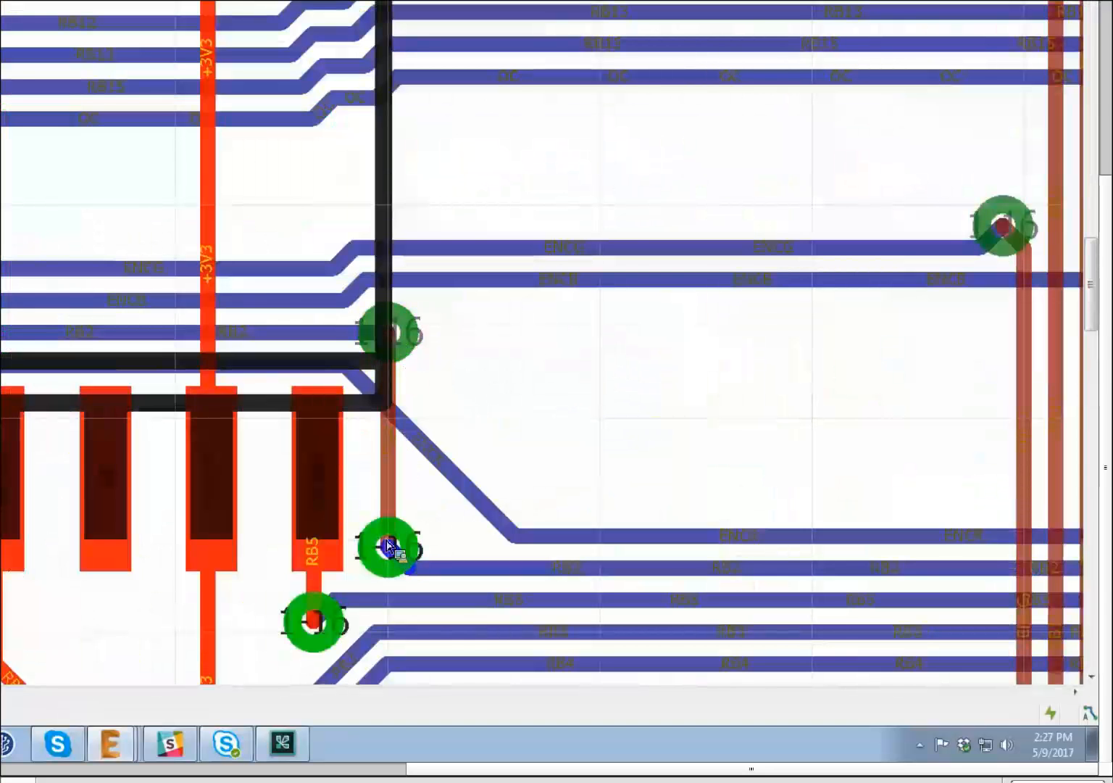
scroll(328, 361, "down", 4)
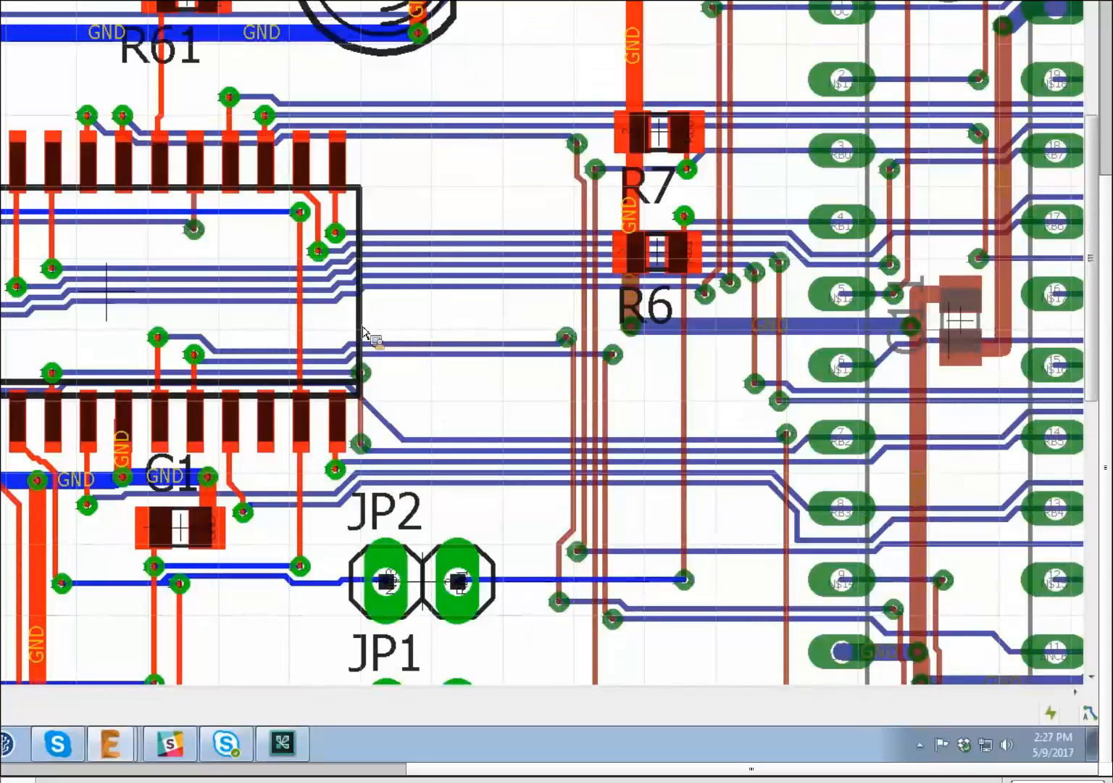
scroll(364, 329, "down", 2)
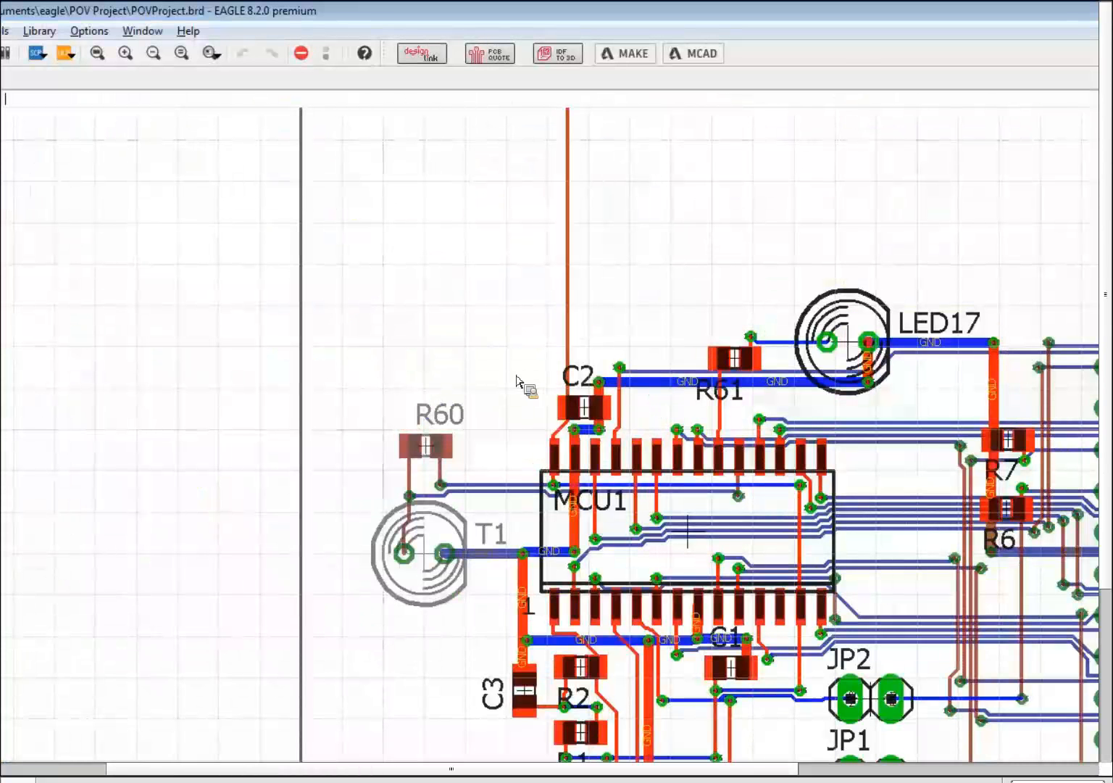
scroll(549, 382, "down", 3)
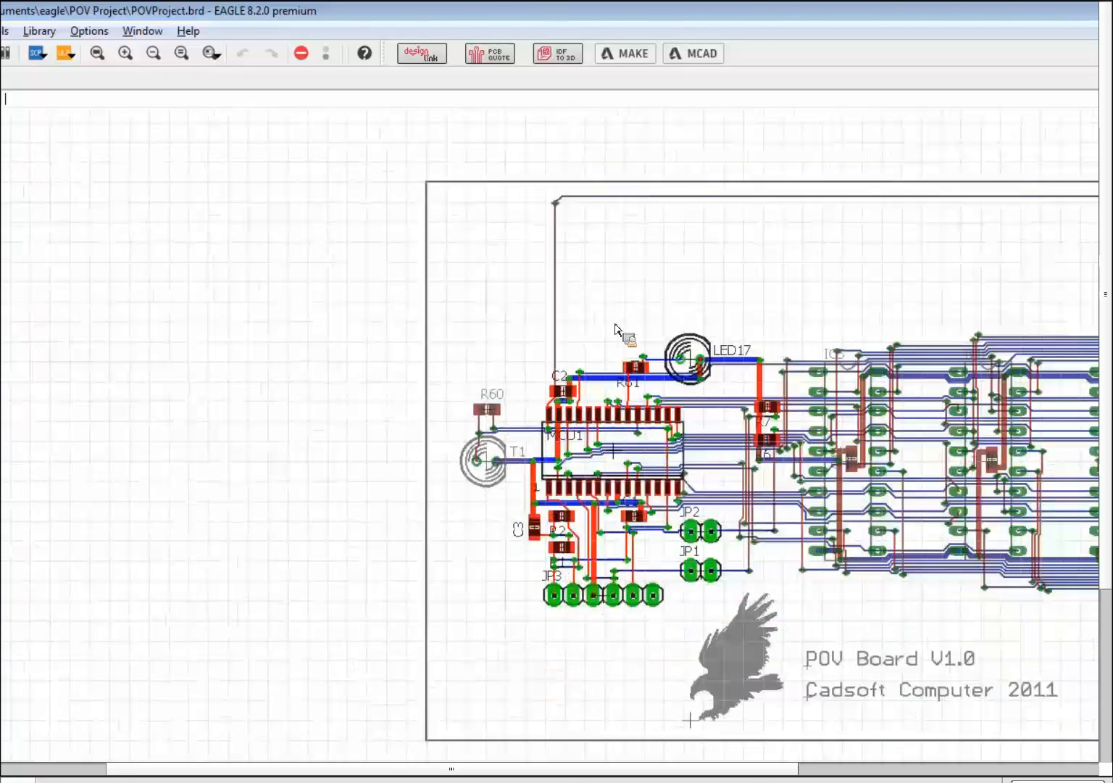
- Enter a bold 'PIC24F16KA102 Breakout' title plus 'breakout board, minimum circuit with…' as the HTML description
scroll(615, 328, "up", 3)
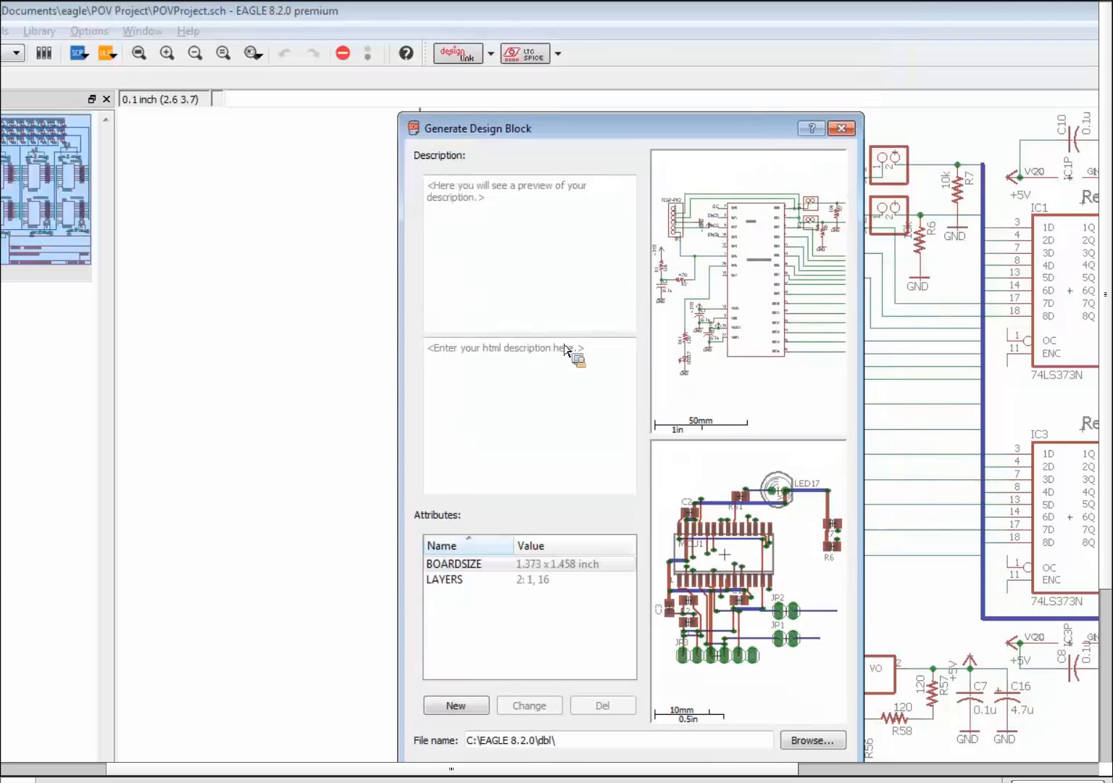
left_click(631, 374)
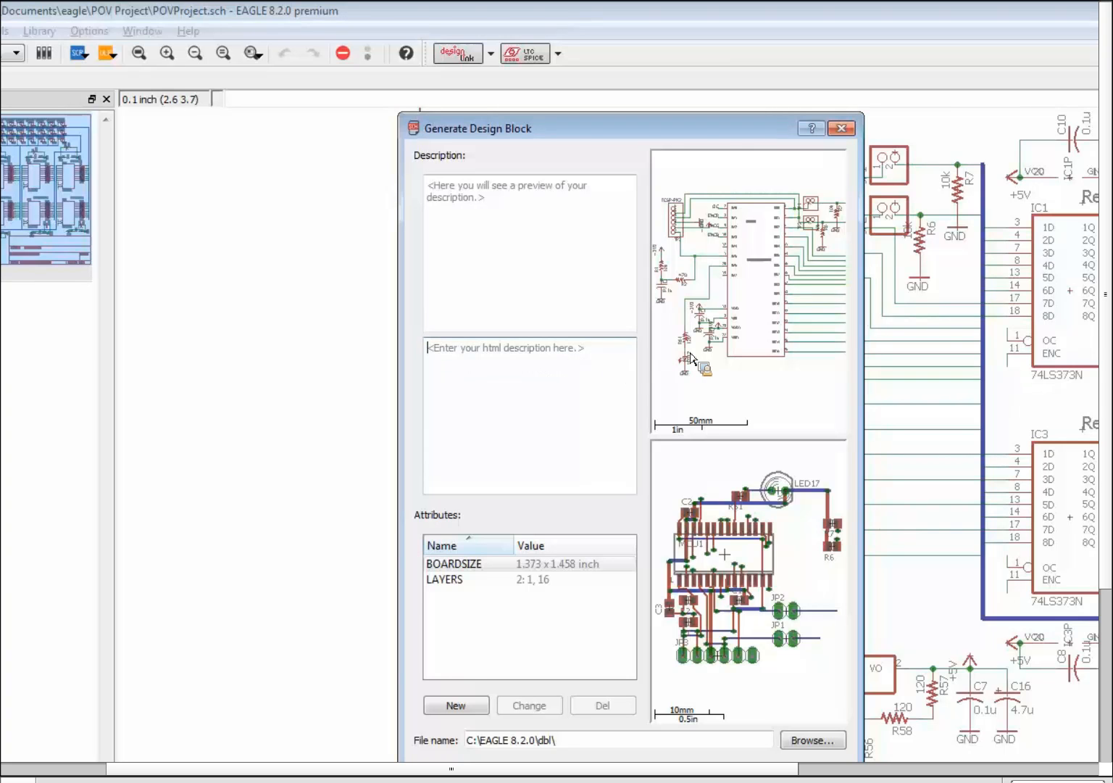
type("<b")
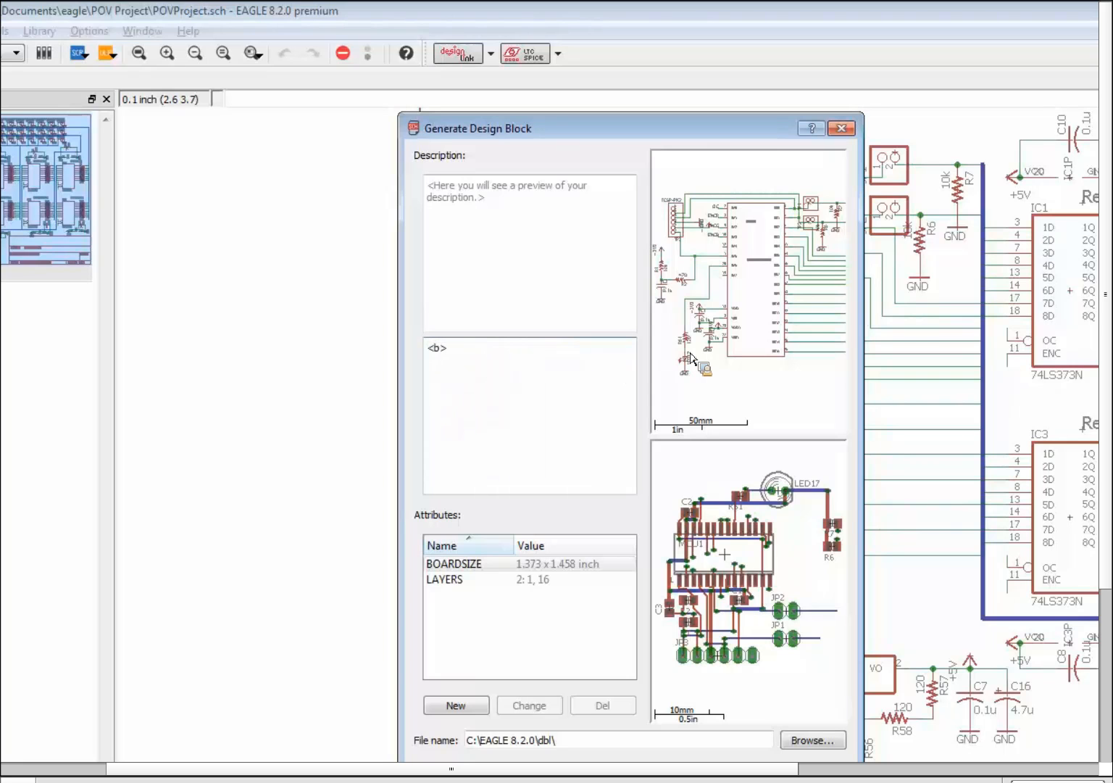
type(">PIC24F")
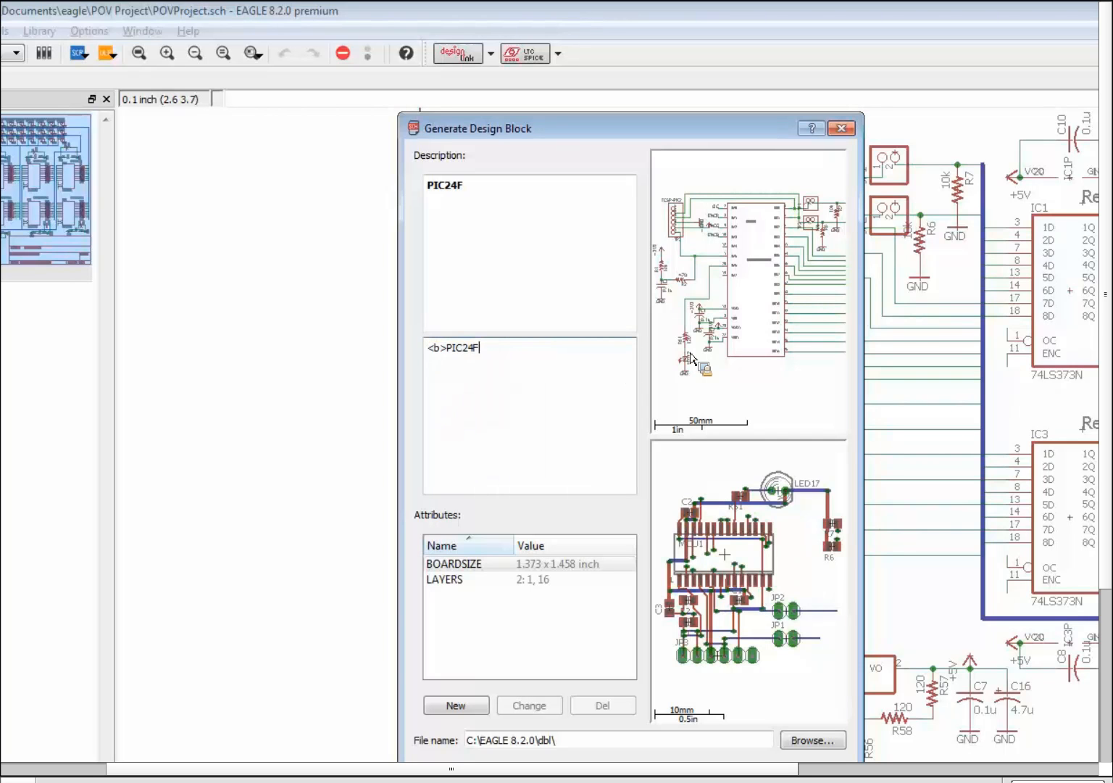
type("KA102 BRE")
key("BackSpace")
key("BackSpace")
type("reakout</b><br>")
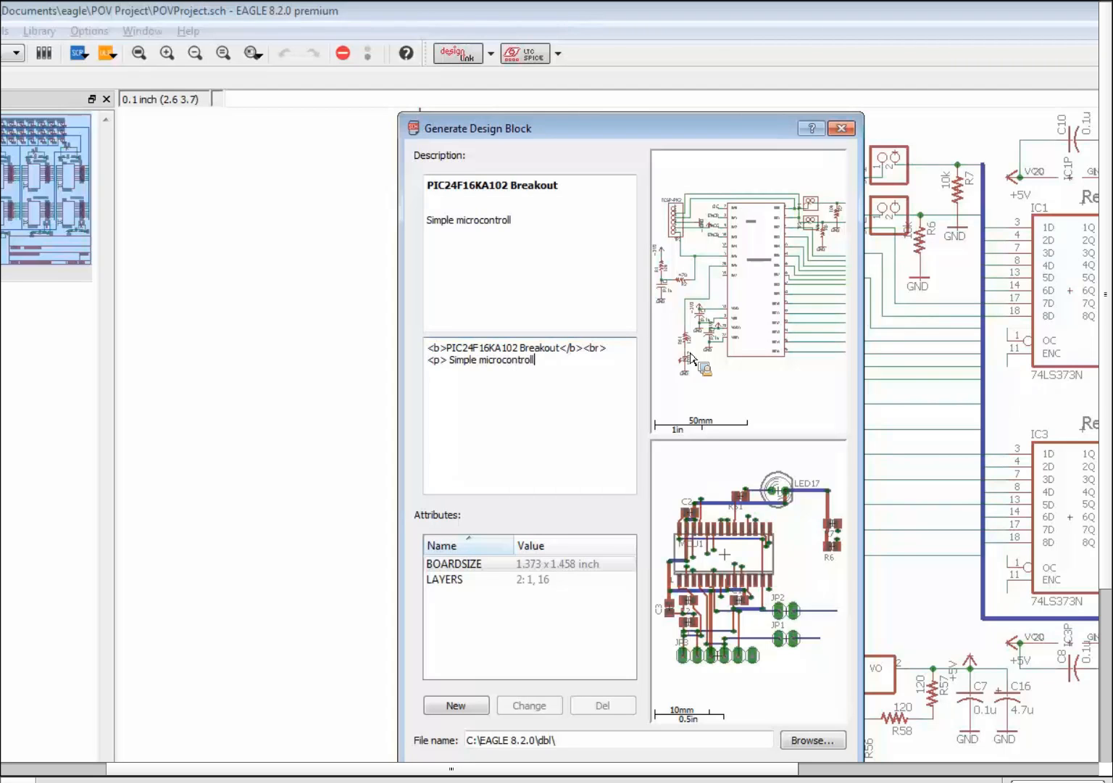
type("breakout board, minimum circuit with layout")
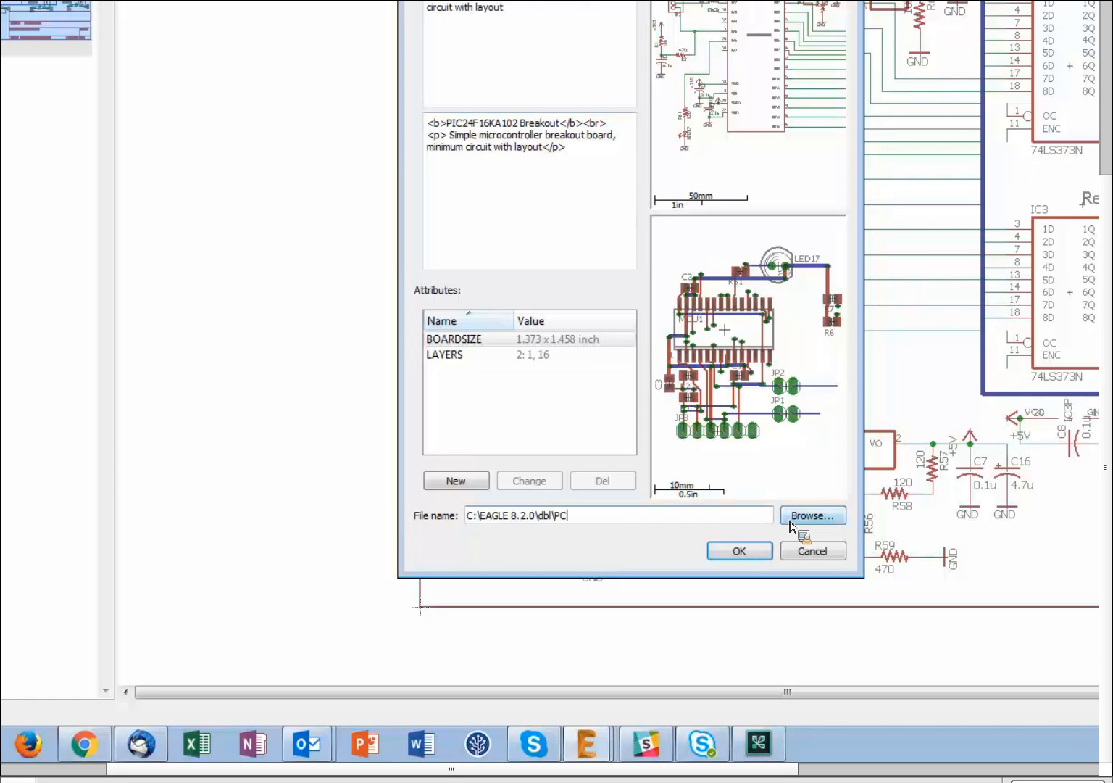
type("24")
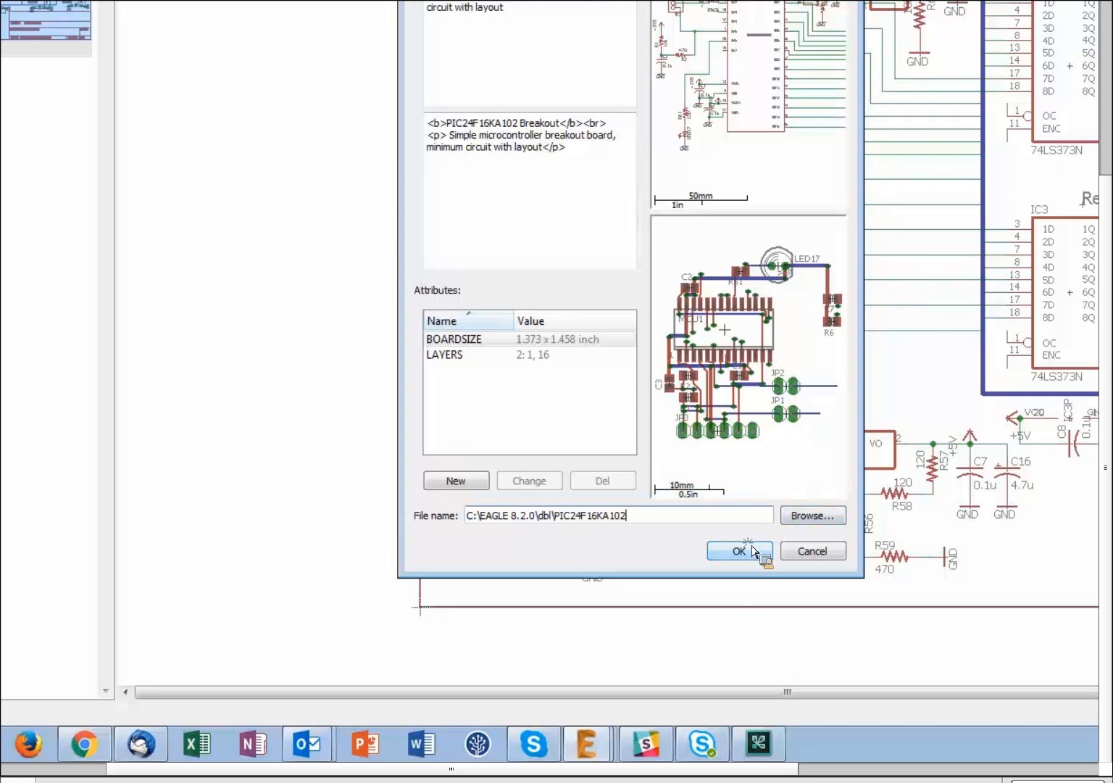
left_click(754, 551)
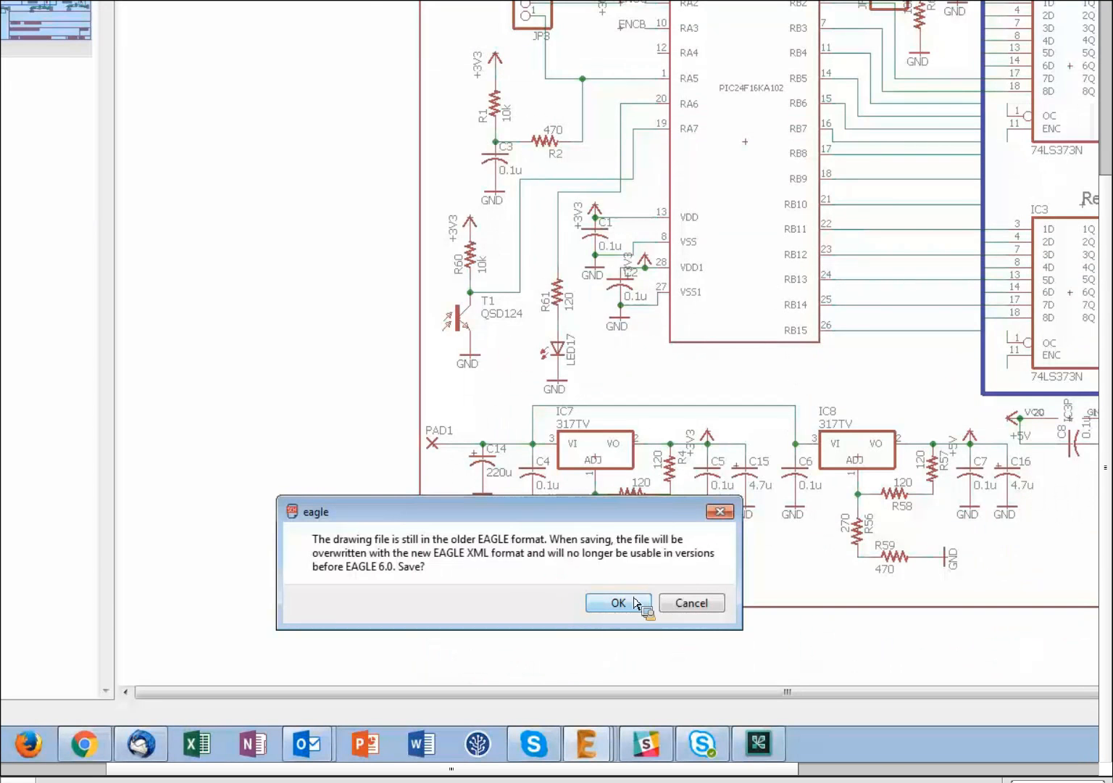
left_click(619, 603)
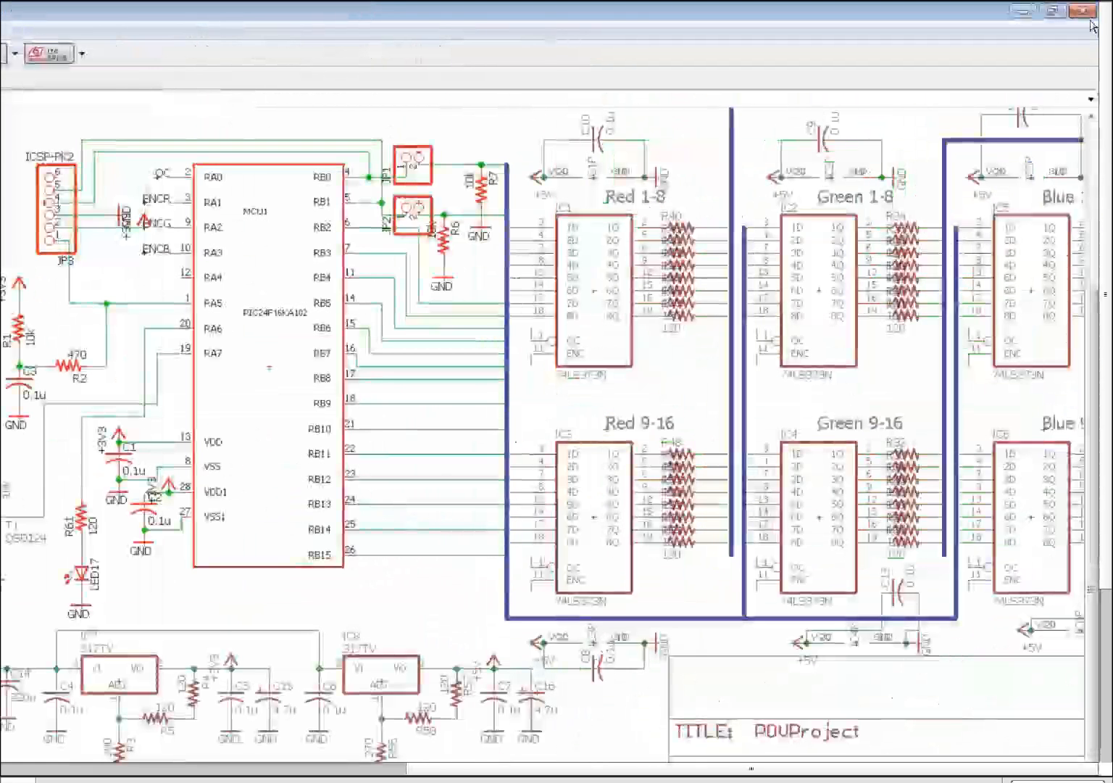
- Close the current schematic, reopen POVProject_Example_Webinar.sch and switch to its empty sheet 2
left_click(1083, 11)
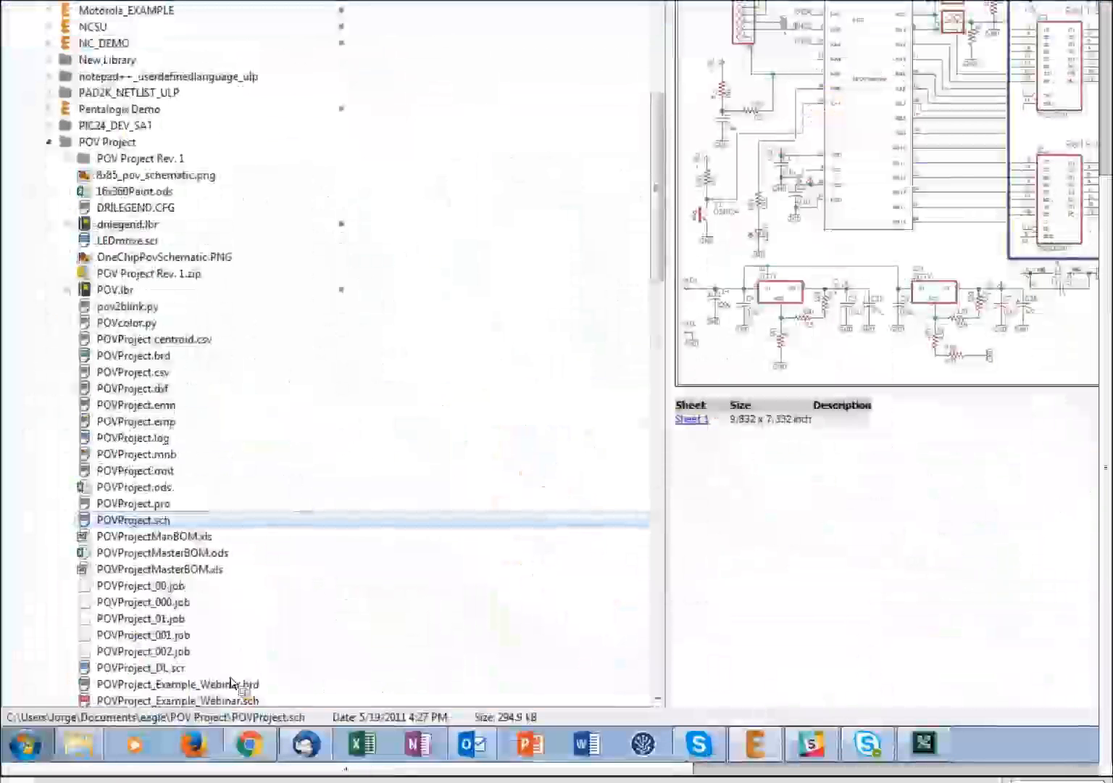
scroll(184, 652, "down", 1)
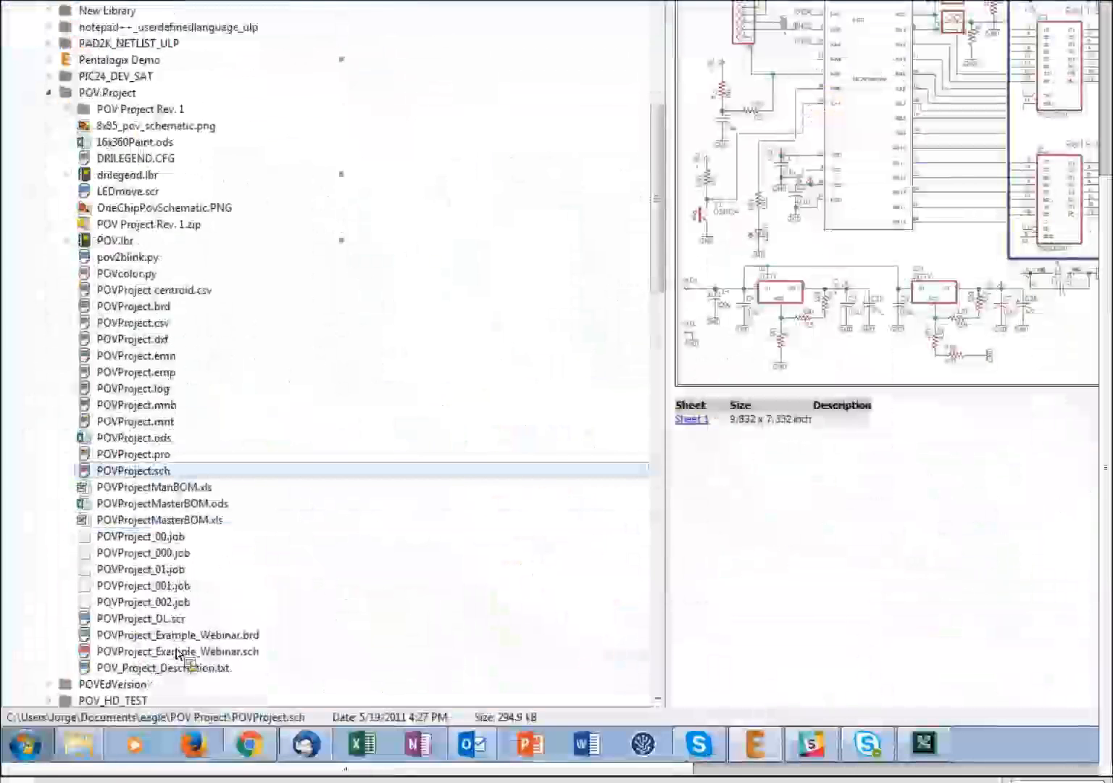
double_click(177, 651)
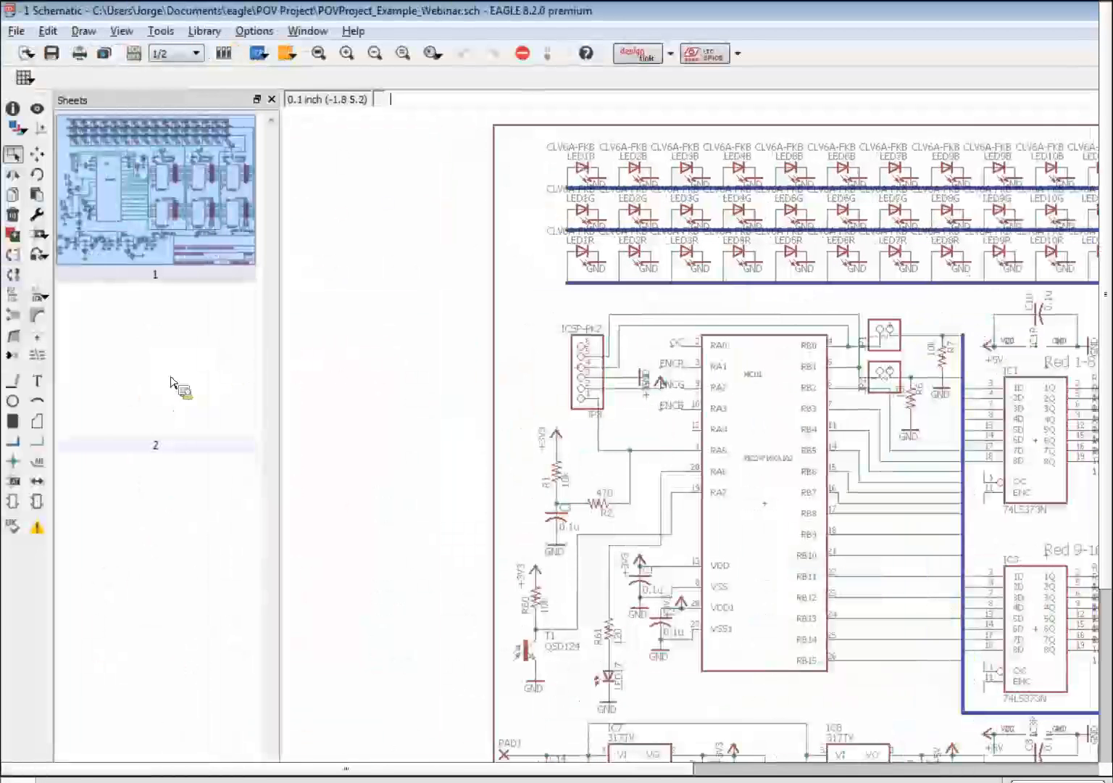
left_click(78, 281)
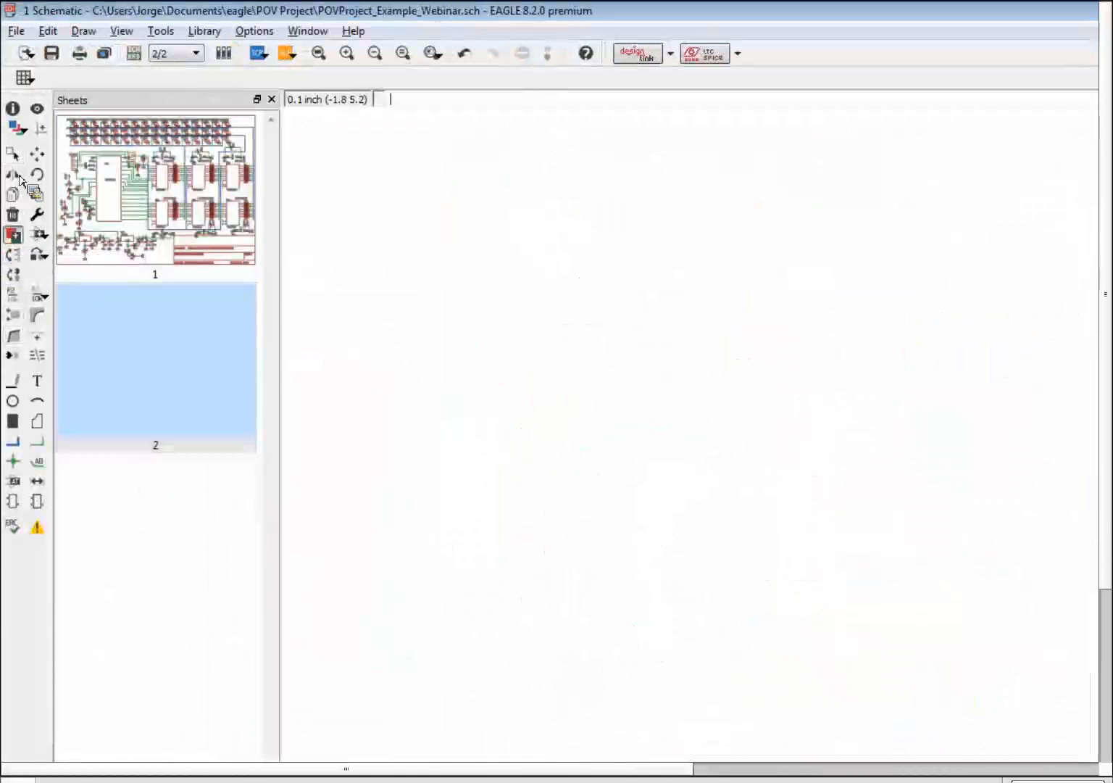
- Paste the PIC24F16KA102 design block and drop it onto the empty schematic sheet 2
left_click(35, 193)
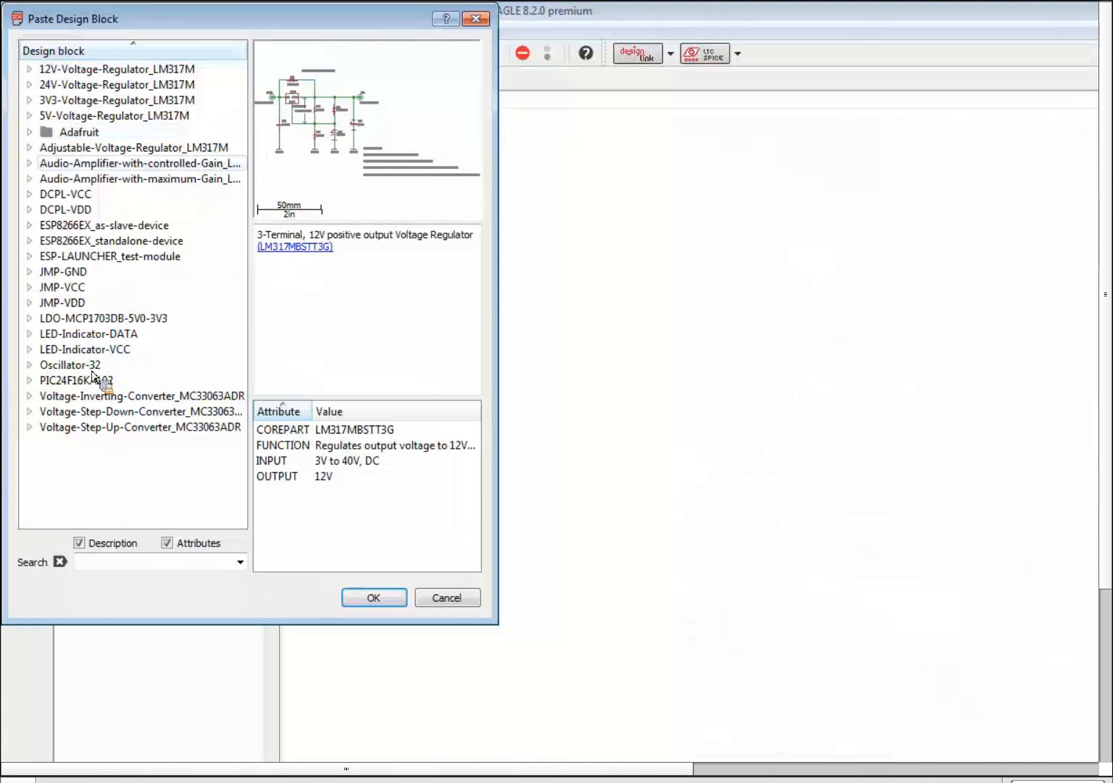
left_click(51, 381)
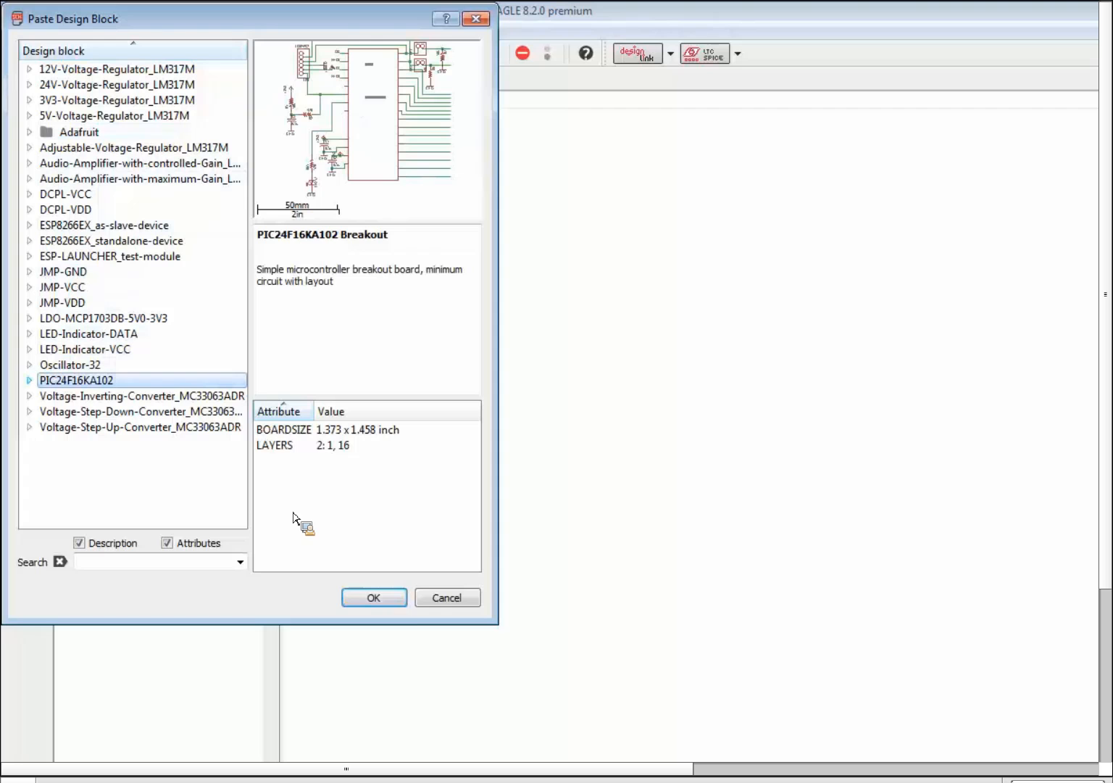
left_click(404, 602)
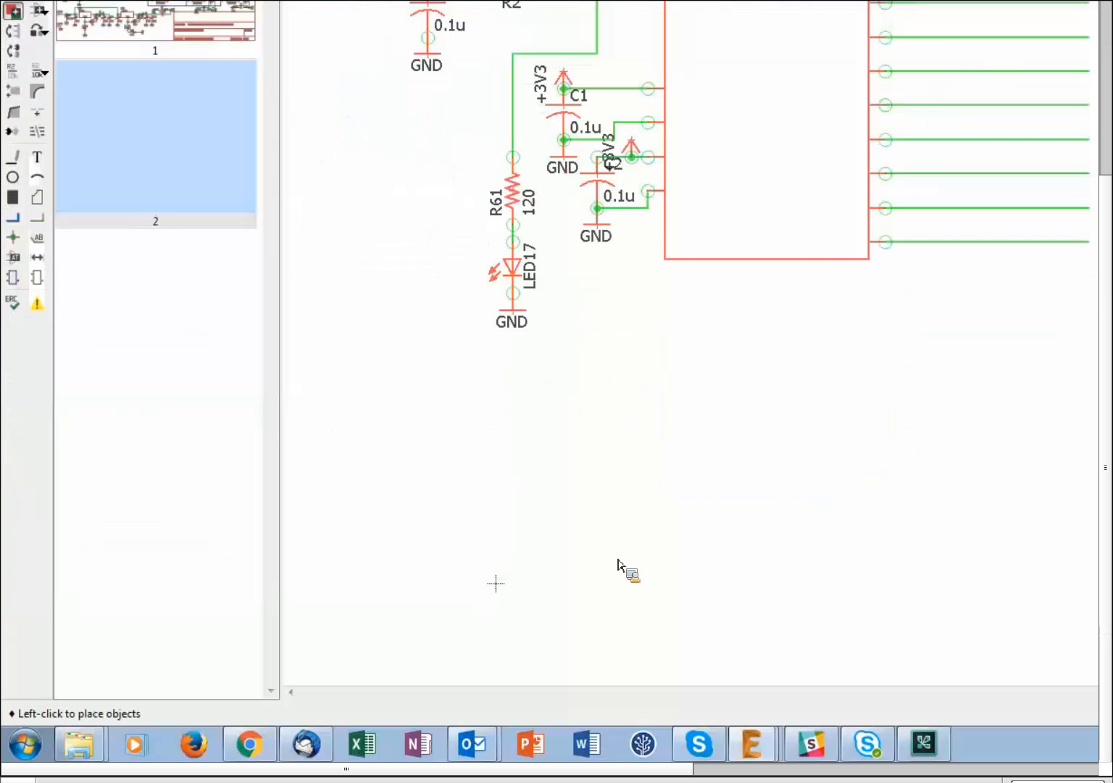
scroll(569, 472, "down", 3)
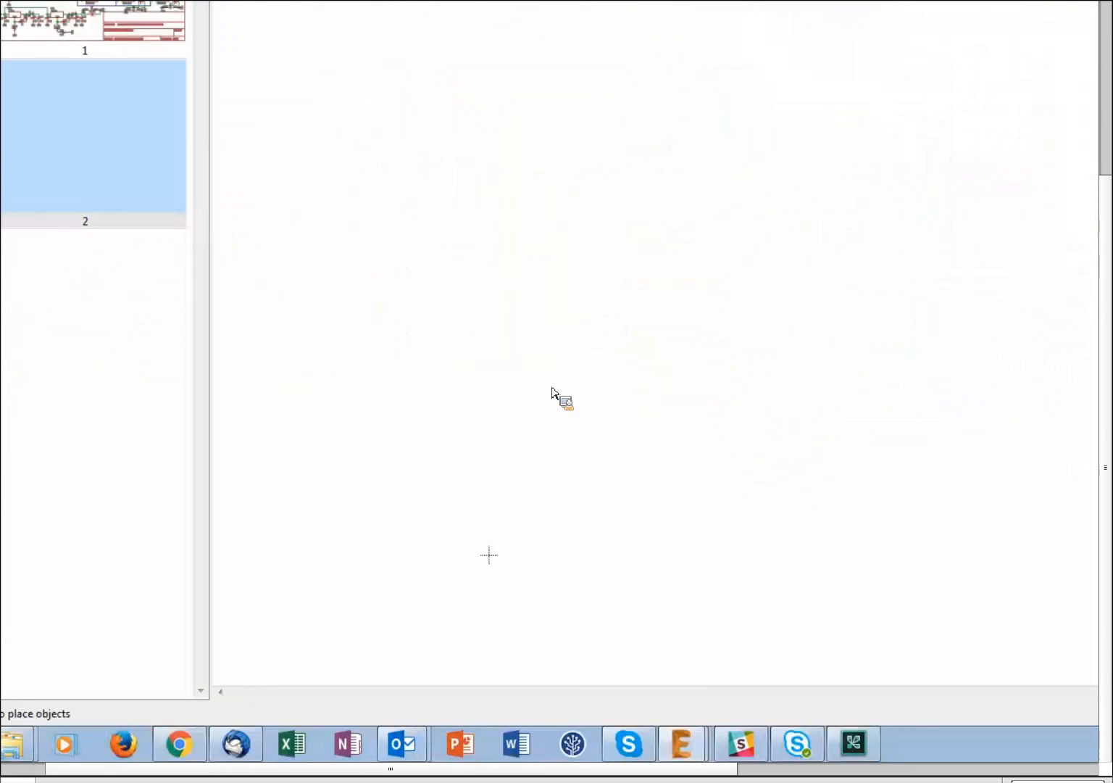
left_click(520, 487)
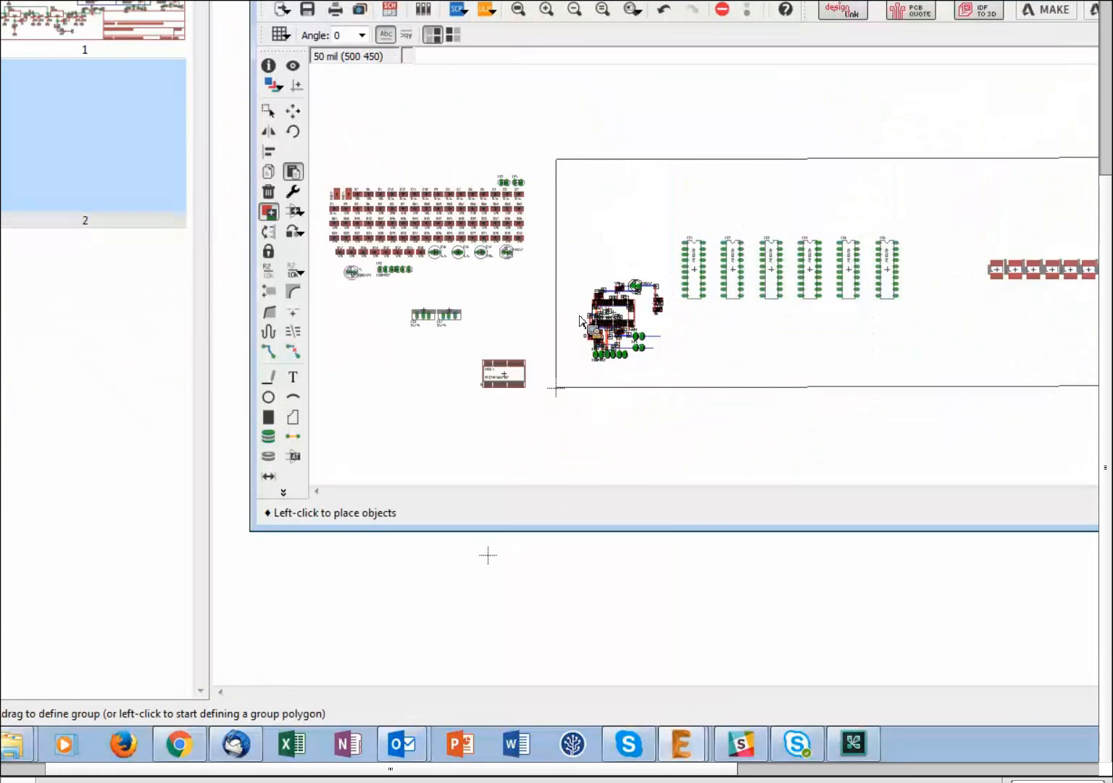
scroll(572, 345, "up", 5)
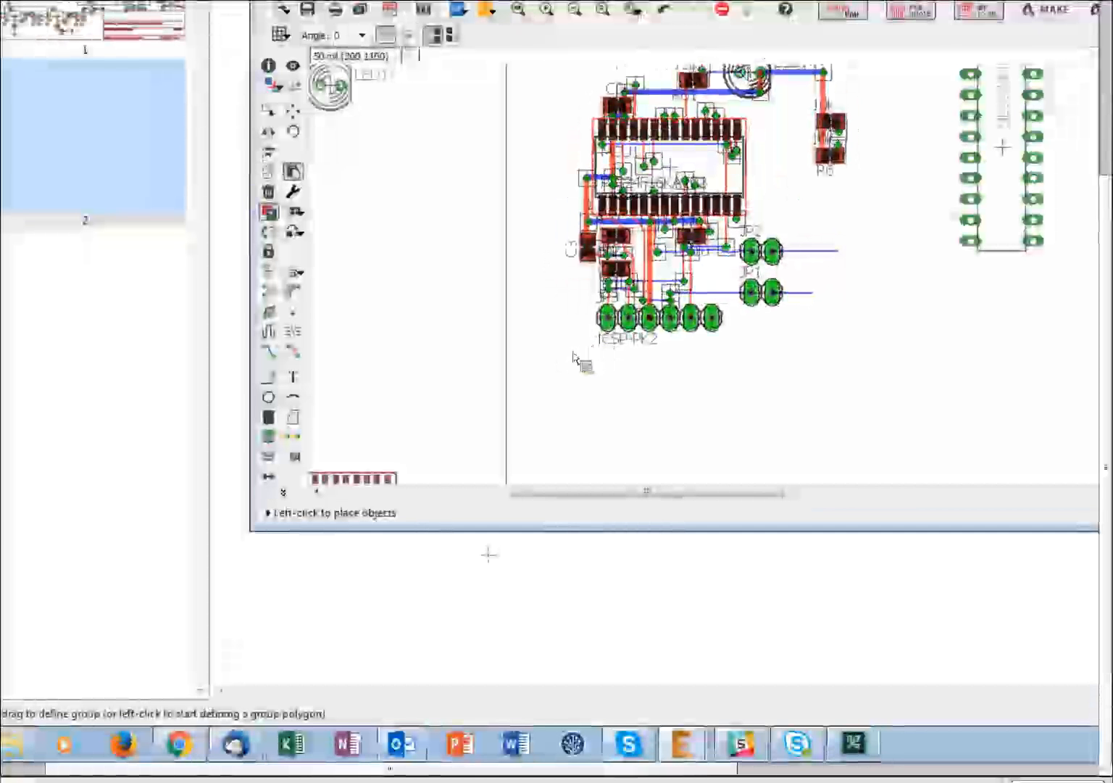
- Place the block's layout on the board and accept the renamed nets, such as RB0 to RB32
left_click(558, 422)
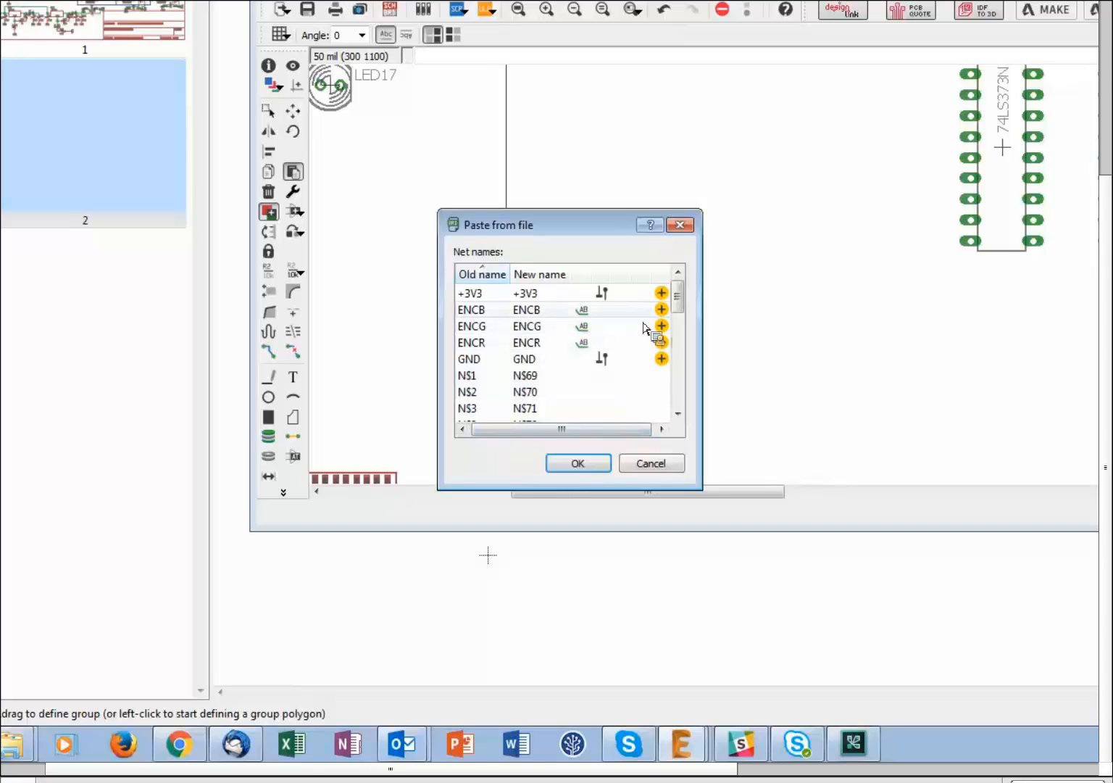
left_click_drag(680, 298, 535, 295)
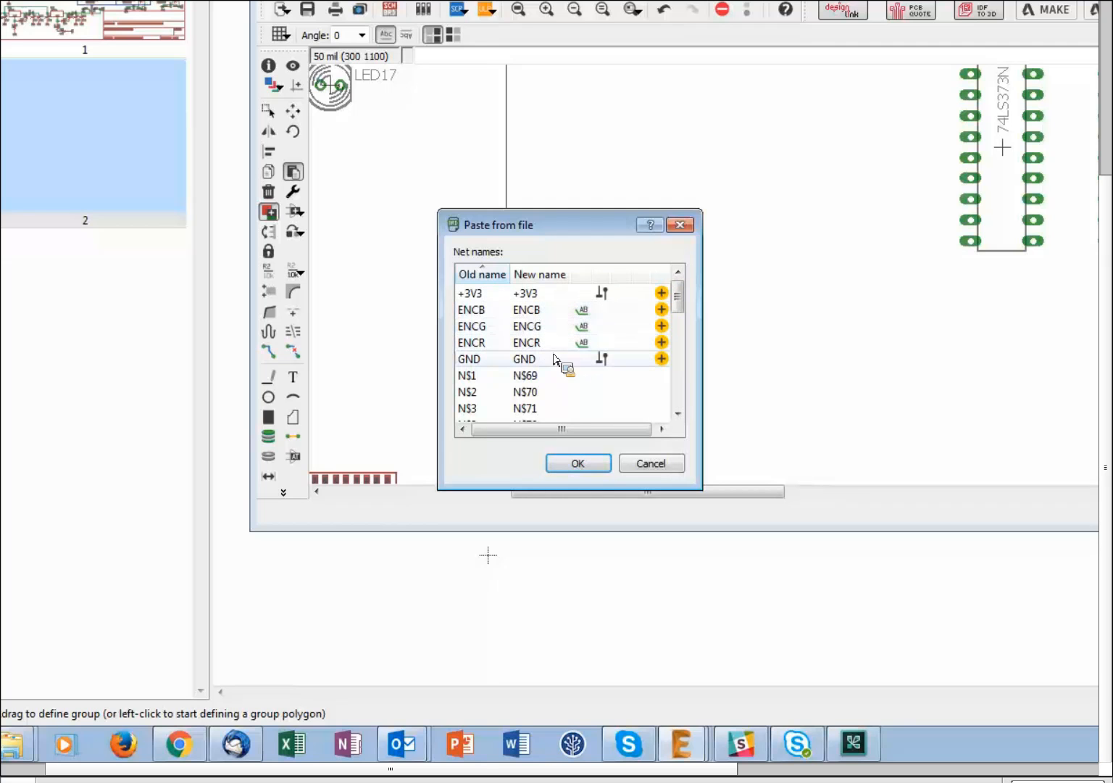
left_click_drag(677, 296, 685, 338)
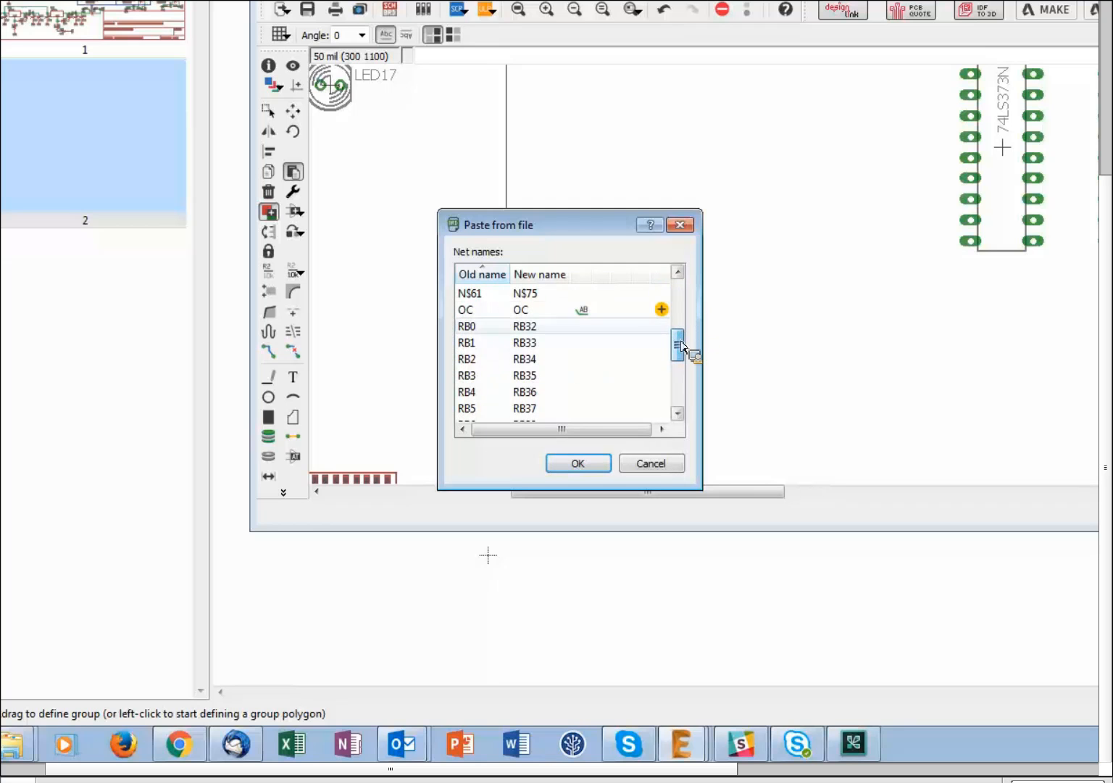
scroll(685, 368, "down", 1)
scroll(682, 378, "down", 3)
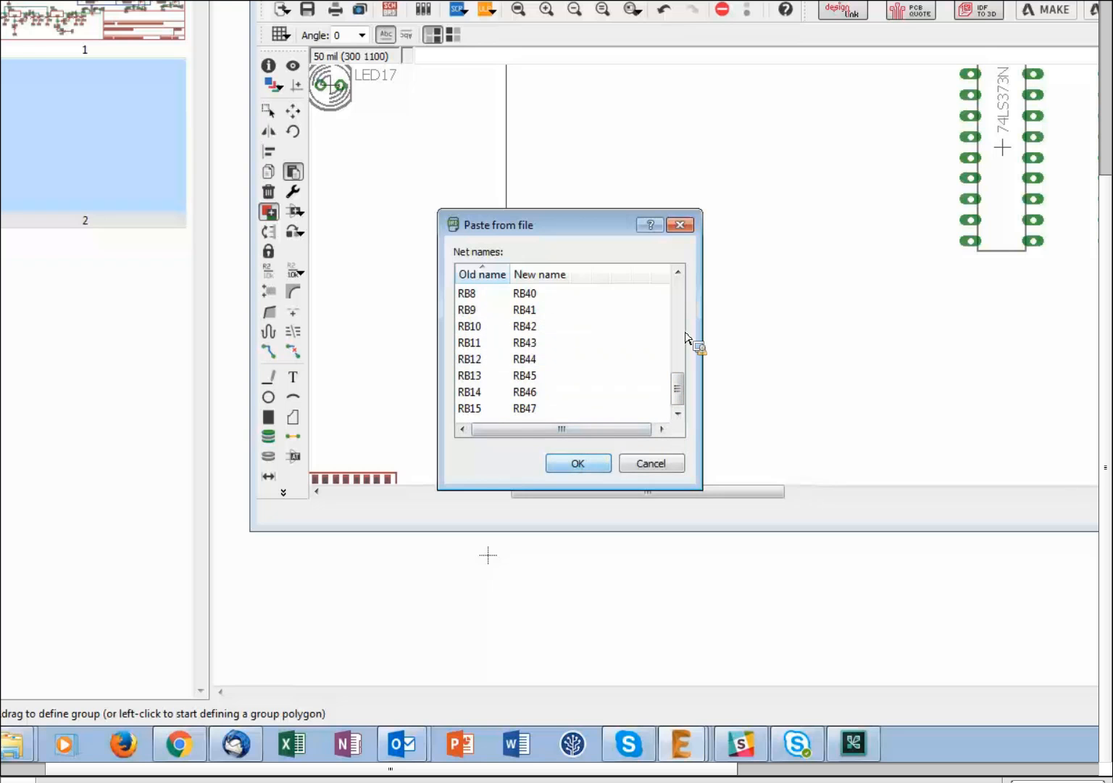
left_click(593, 462)
scroll(727, 263, "down", 4)
- Maximize the board editor and pan to the unplaced resistors, capacitors C1–C16, PAD1, PAD2, T1 and JP3
scroll(769, 187, "up", 3)
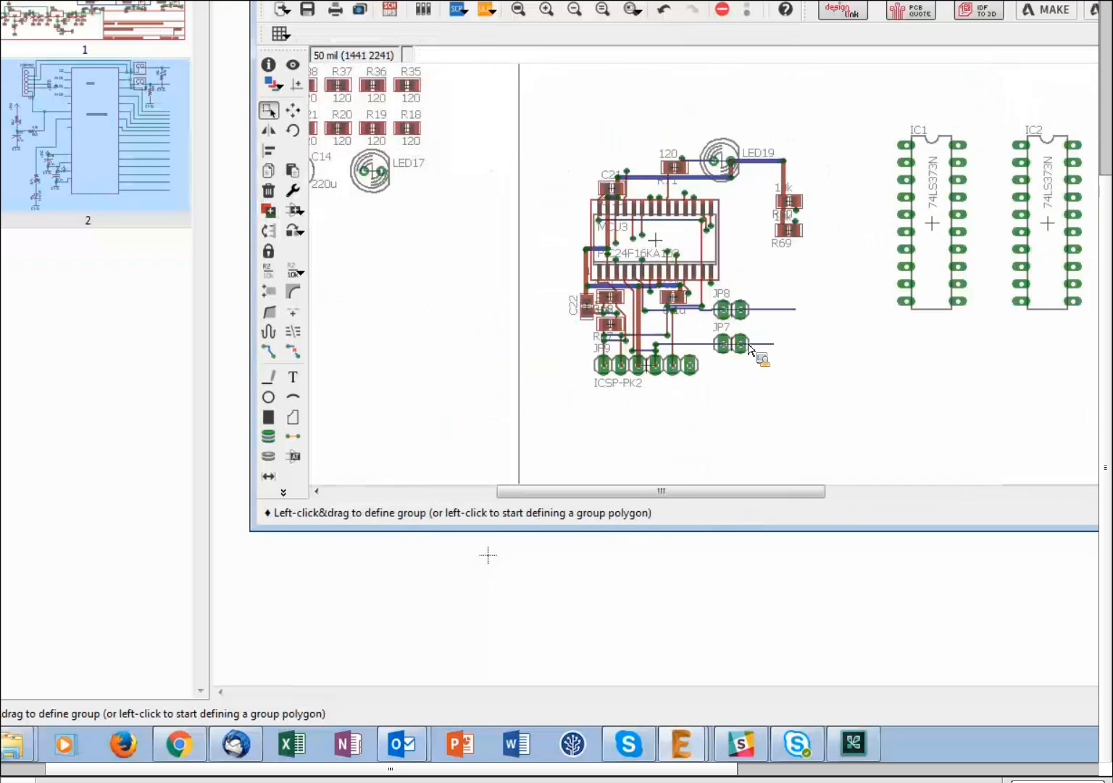
scroll(751, 350, "up", 1)
scroll(741, 303, "down", 2)
scroll(818, 286, "up", 2)
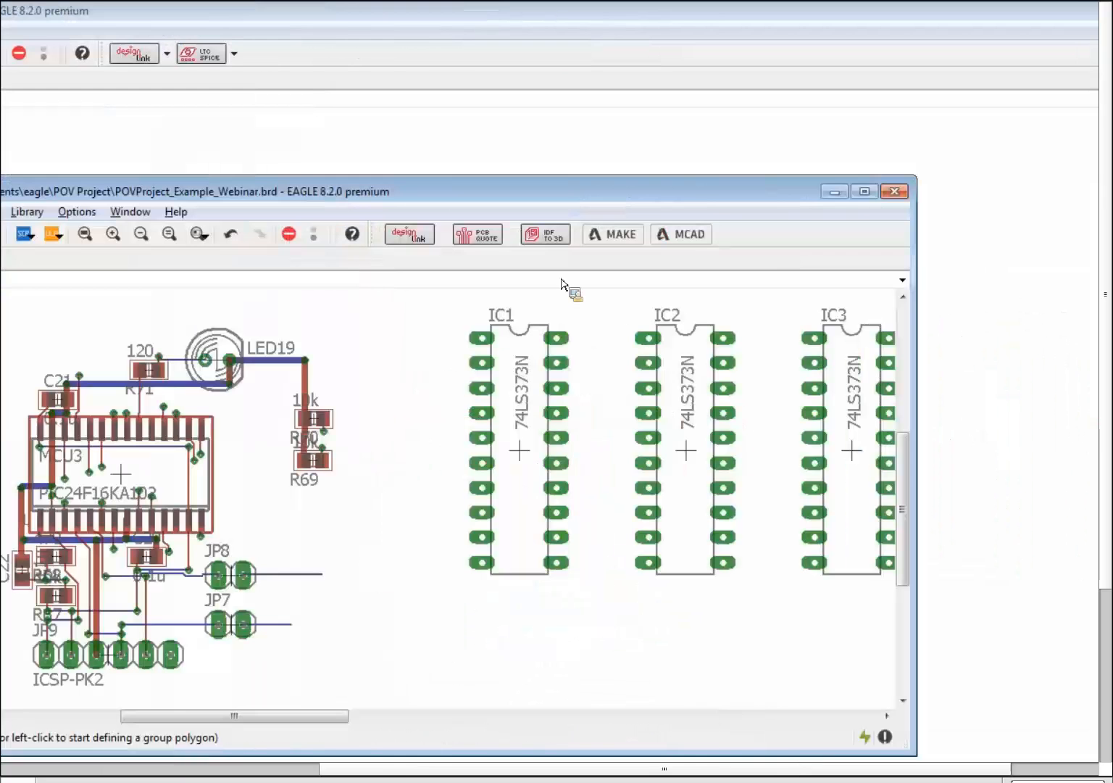
left_click(865, 191)
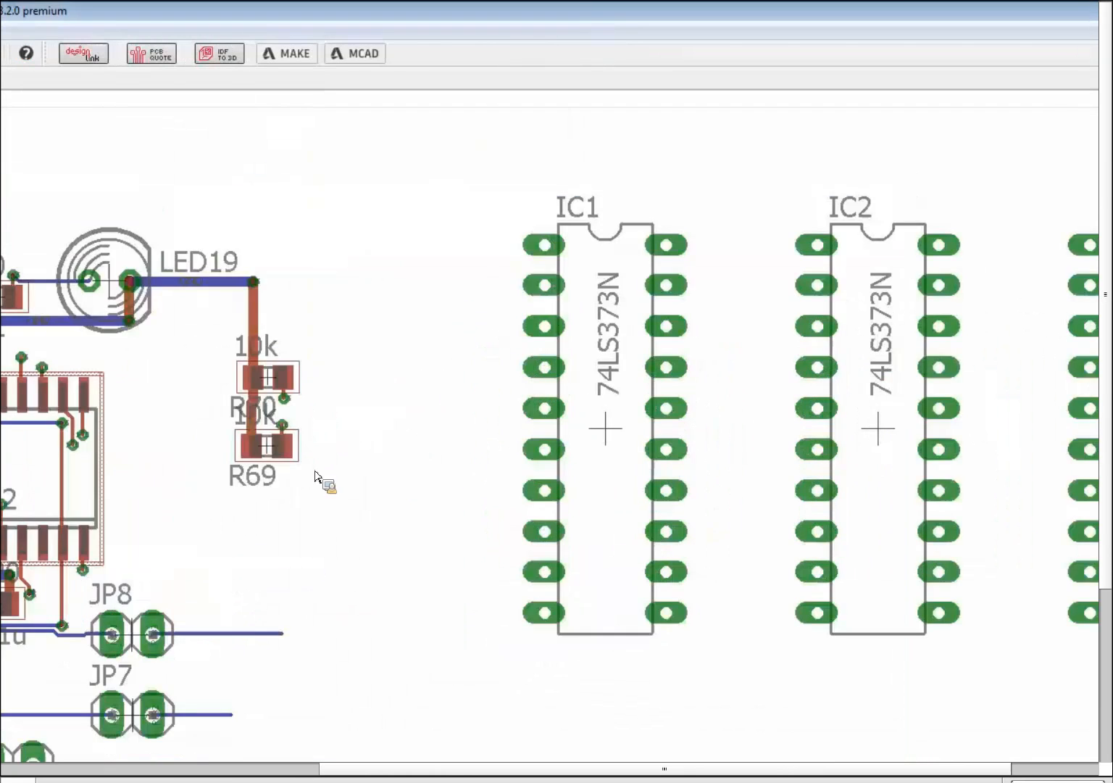
scroll(370, 486, "down", 5)
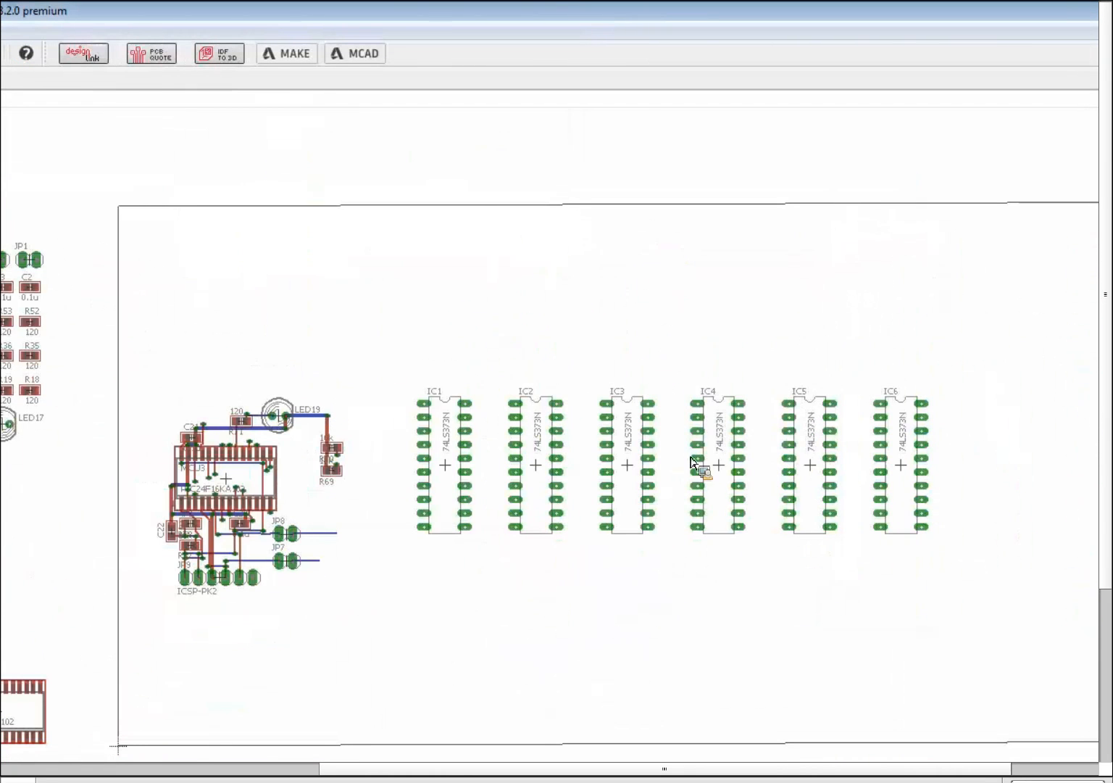
scroll(695, 463, "up", 2)
scroll(564, 398, "down", 3)
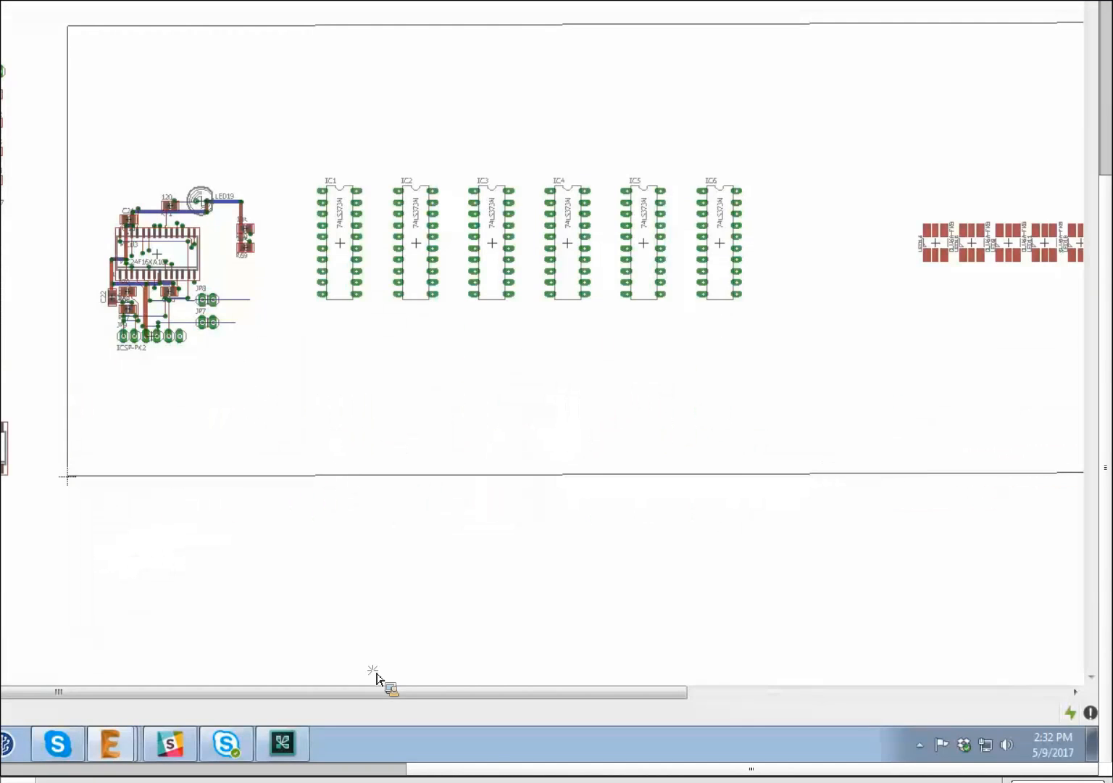
left_click(762, 696)
left_click_drag(631, 708, 416, 580)
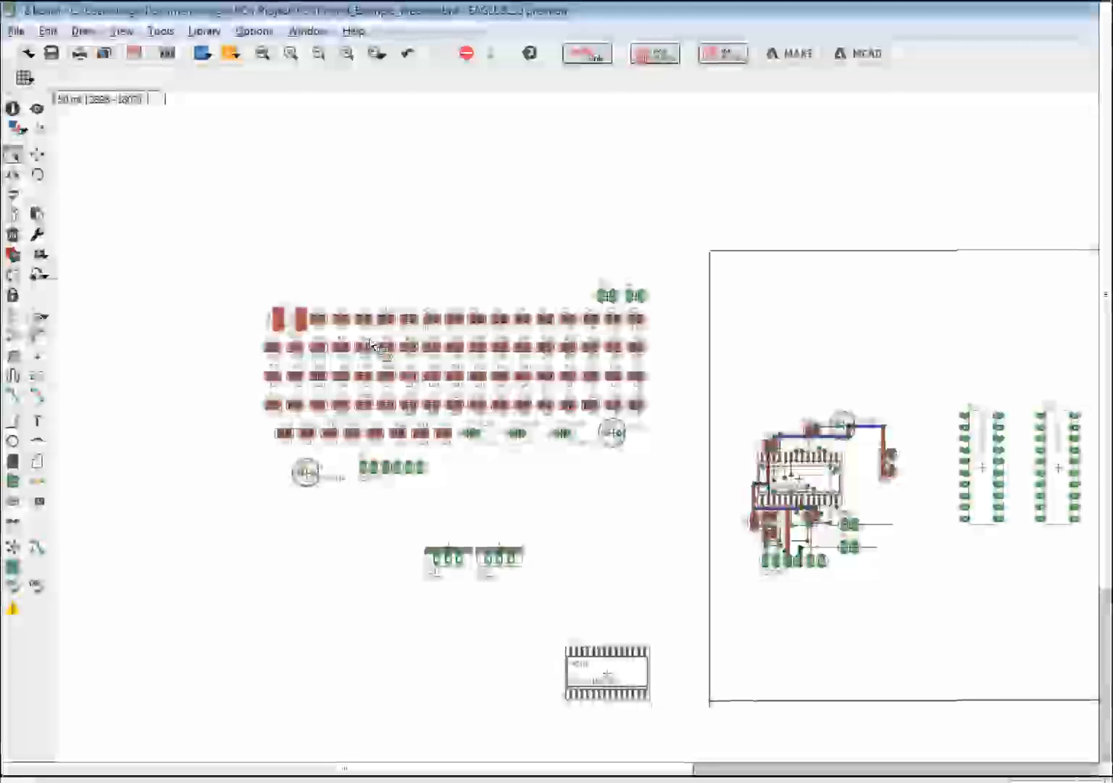
scroll(208, 274, "up", 4)
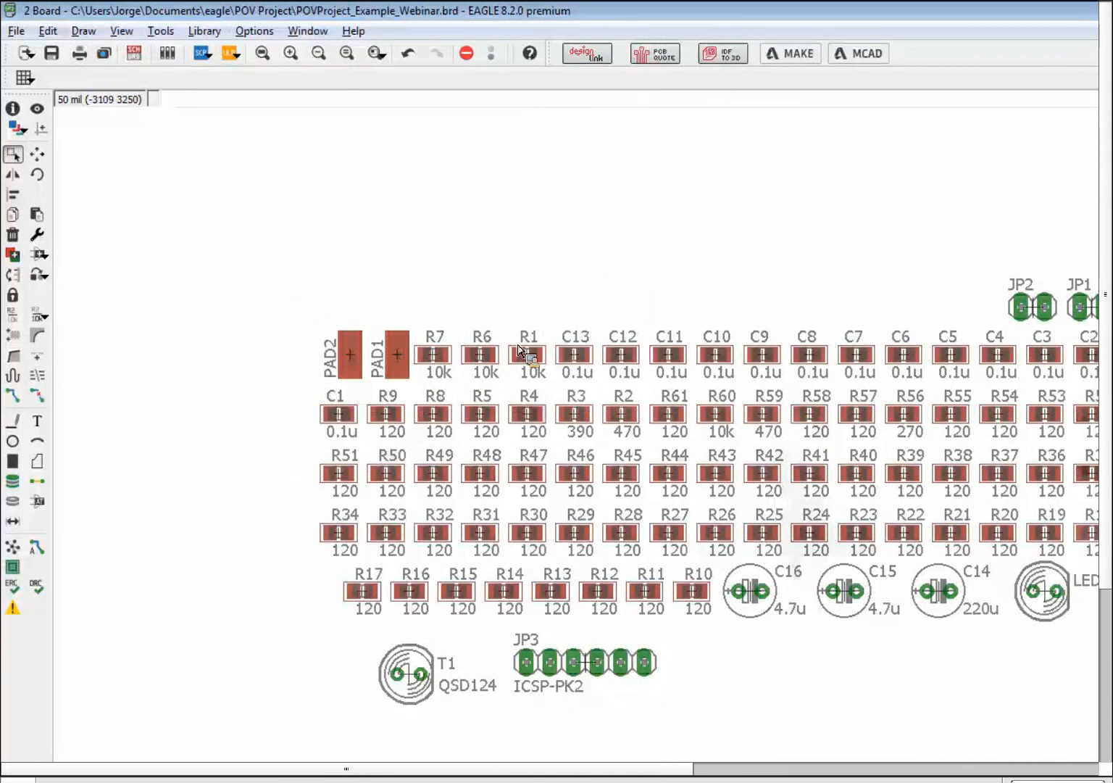
- Window-group the resistor rows from R9 to R18, then Ctrl-add R51, R34 and R17–R10
scroll(536, 362, "down", 1)
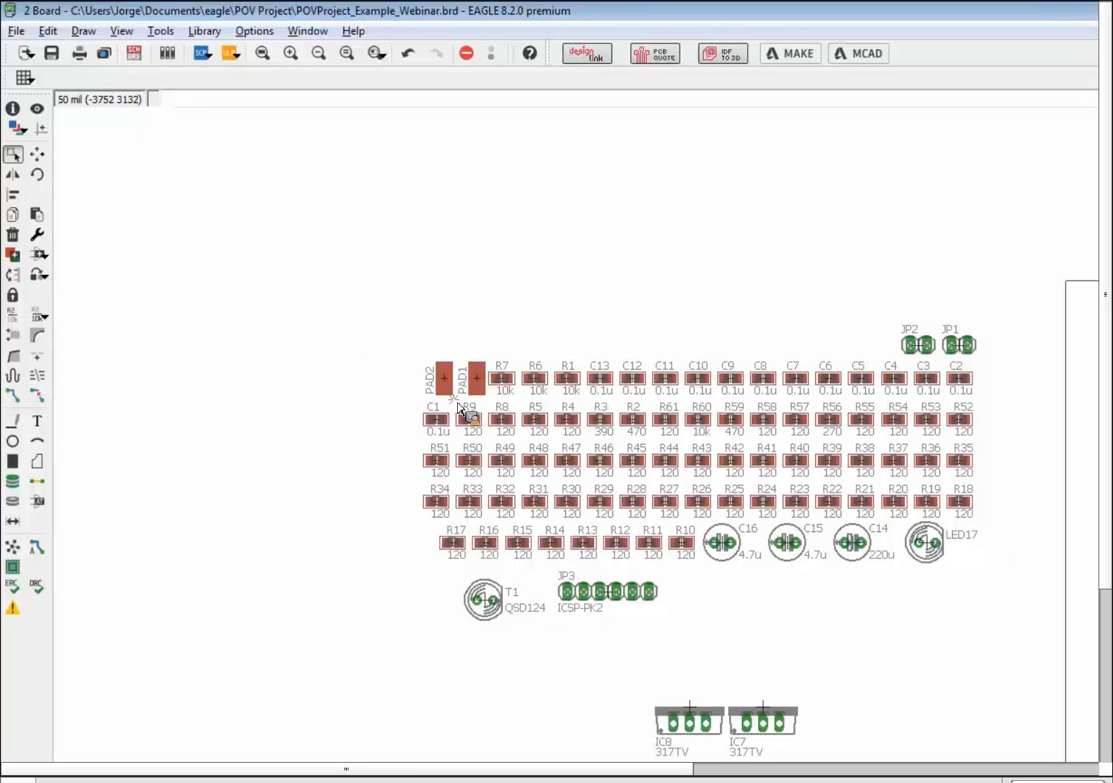
left_click_drag(458, 405, 992, 520)
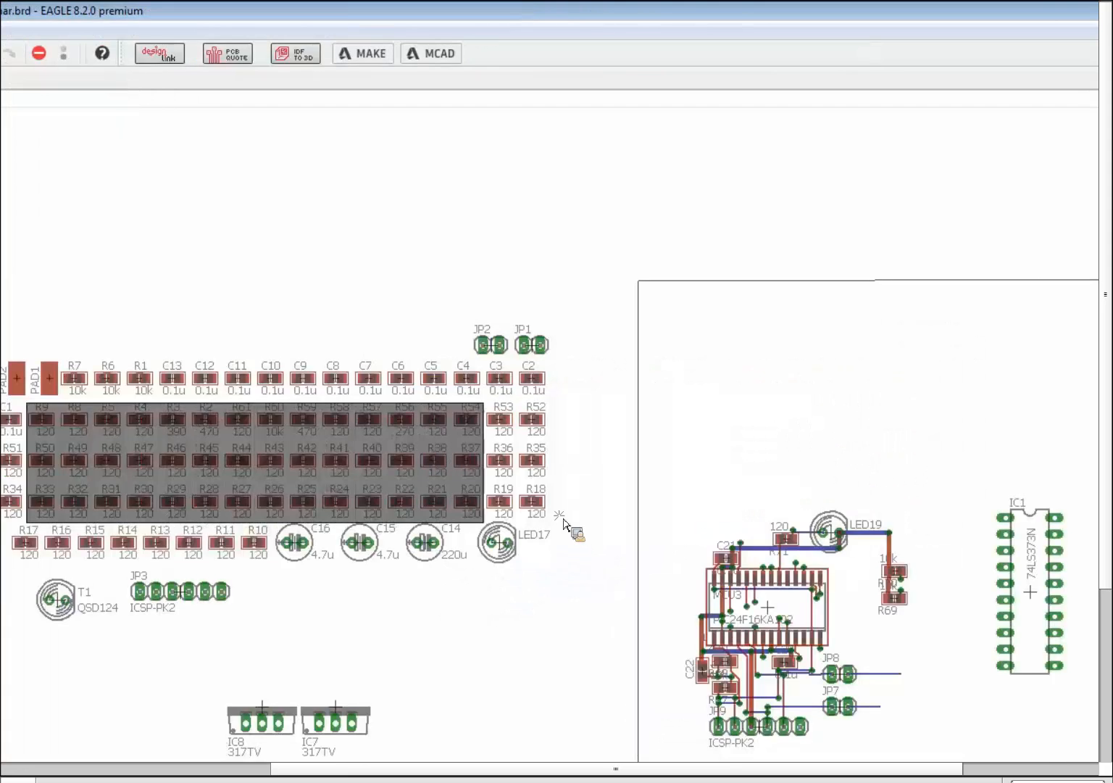
left_click_drag(565, 521, 564, 528)
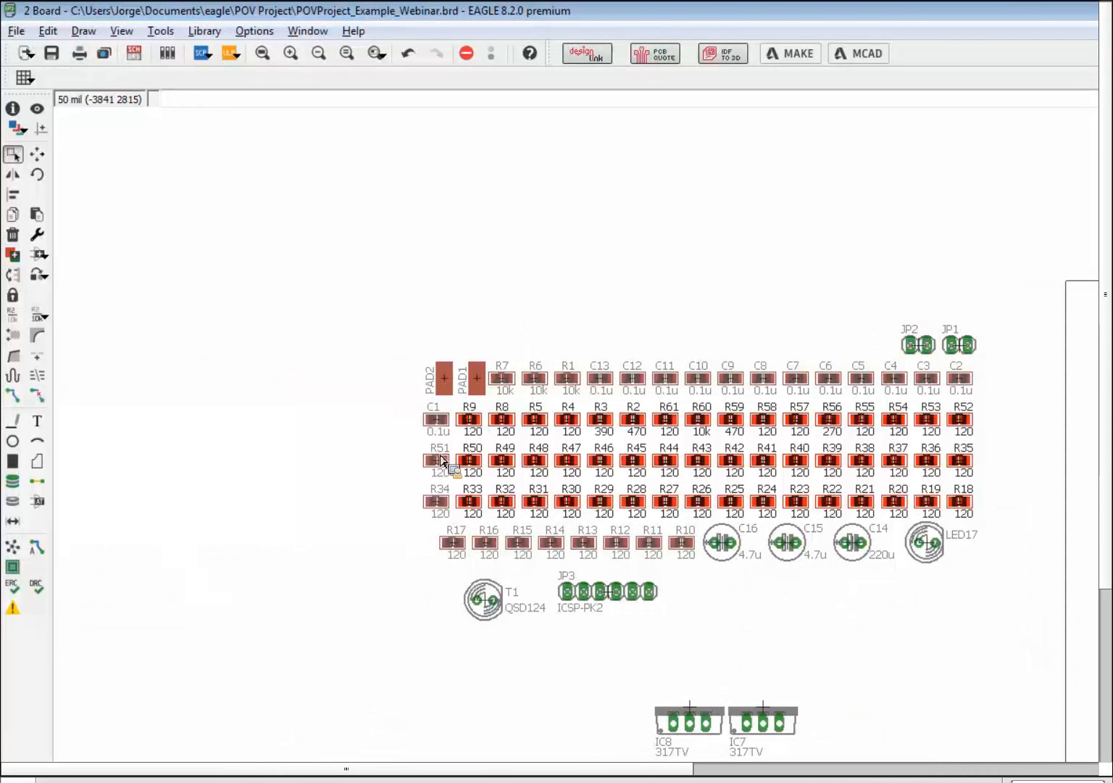
left_click(438, 462, "ctrl")
left_click(438, 502, "ctrl")
left_click(455, 543, "ctrl")
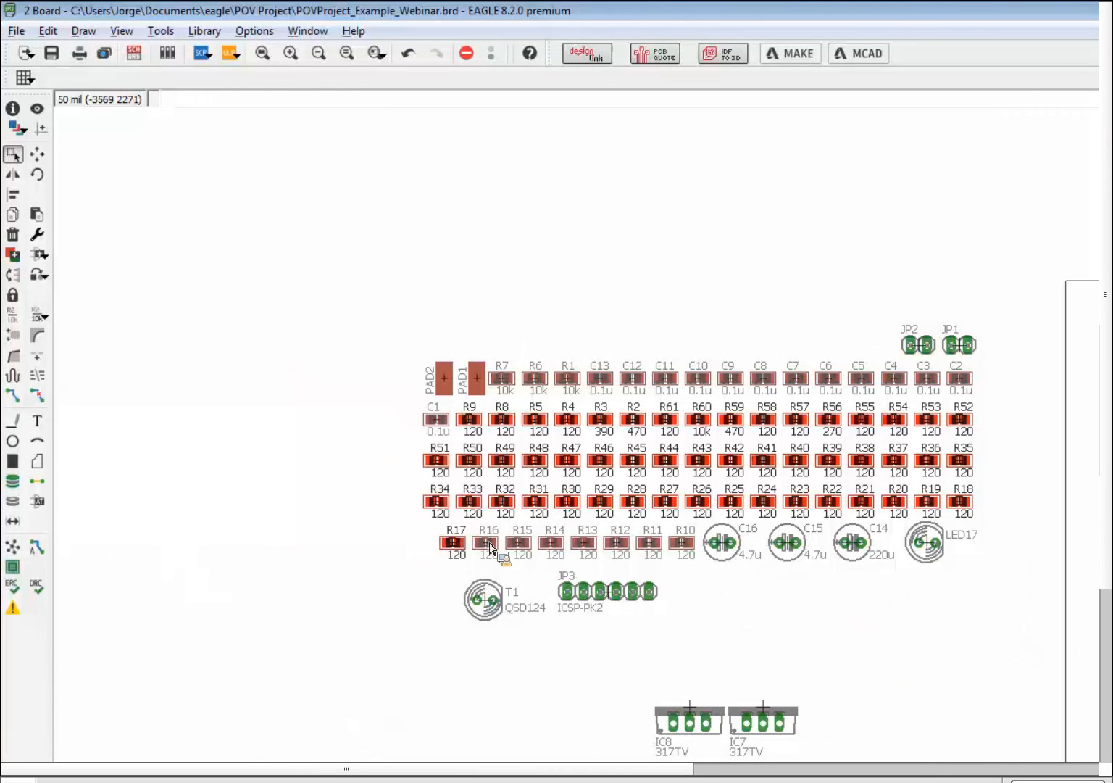
left_click(487, 543, "ctrl")
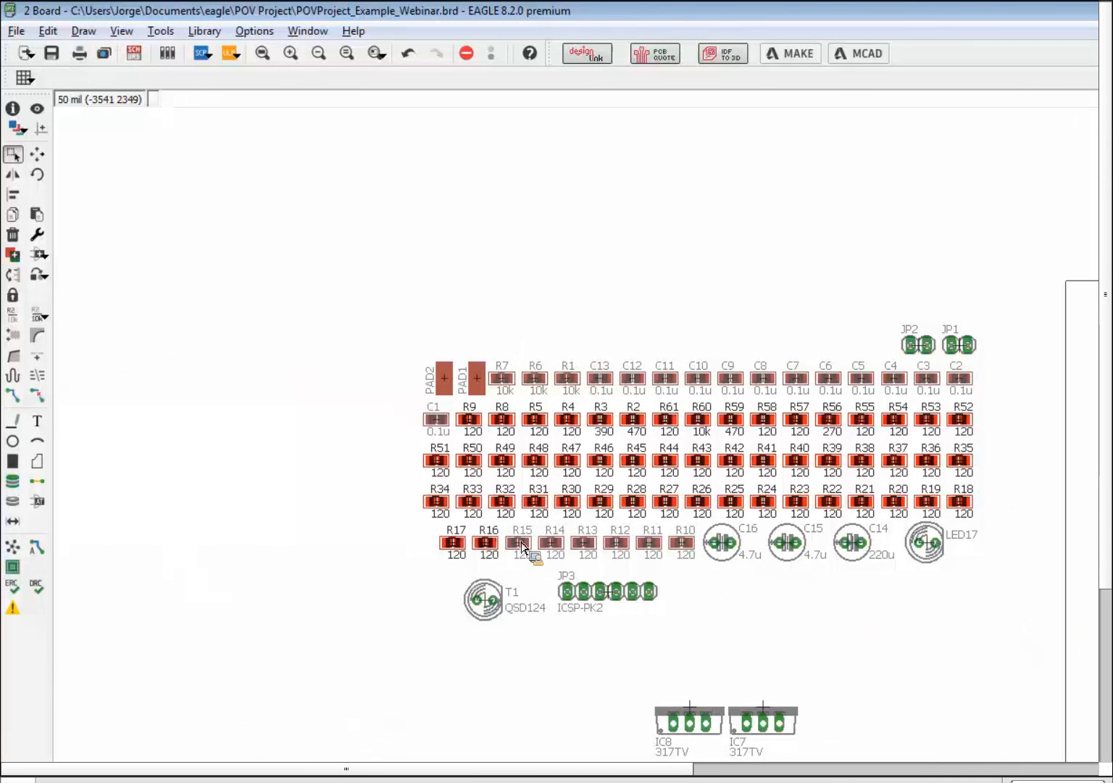
left_click(518, 543, "ctrl")
left_click(551, 543, "ctrl")
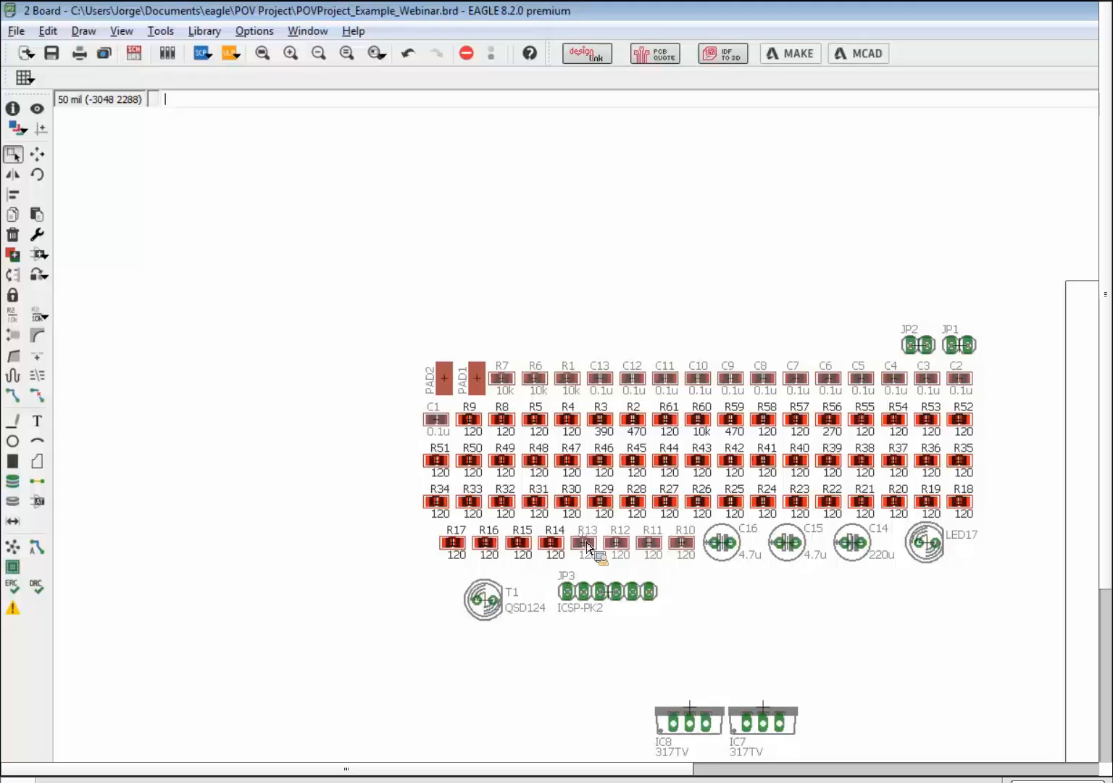
left_click(584, 543, "ctrl")
left_click(616, 543, "ctrl")
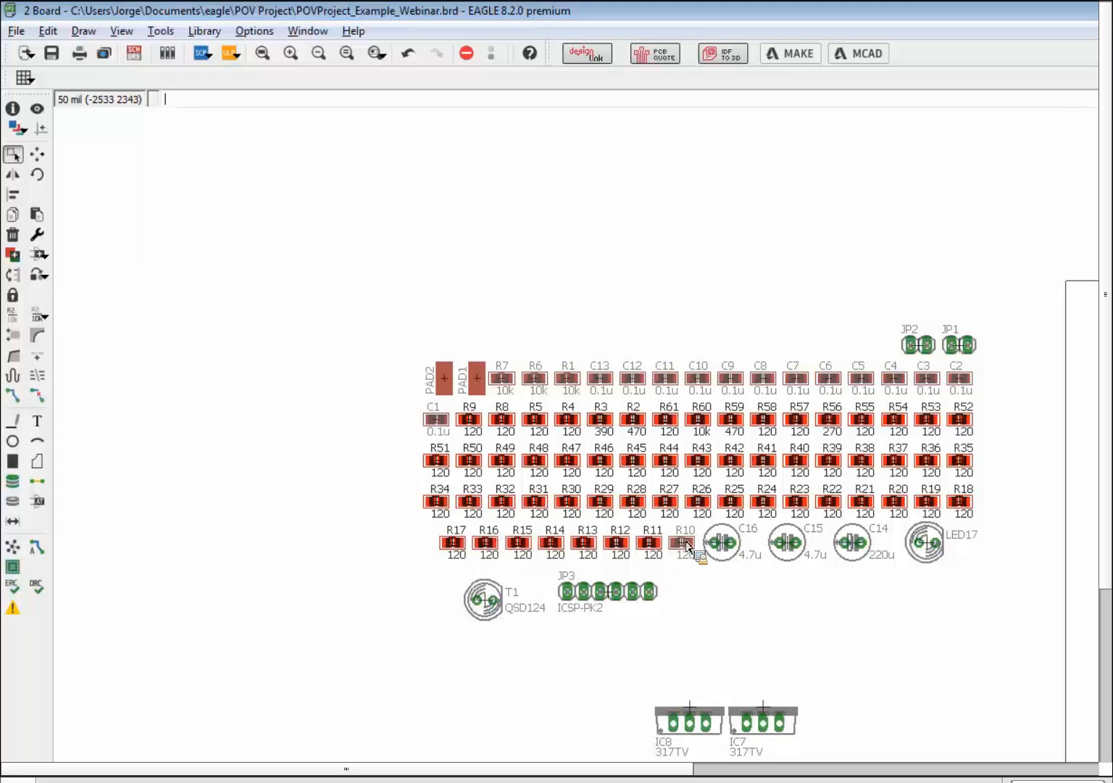
left_click(684, 543, "ctrl")
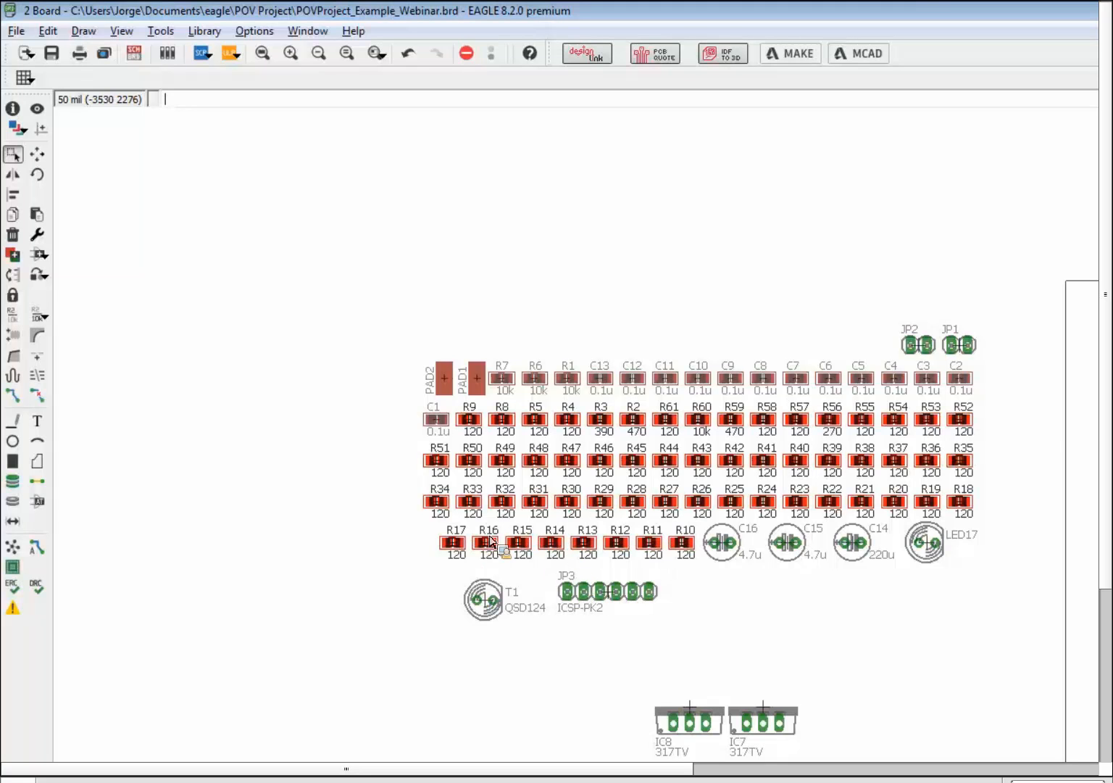
- Move the resistor group onto the board, rotated into vertical columns beside the ICs
scroll(491, 535, "up", 3)
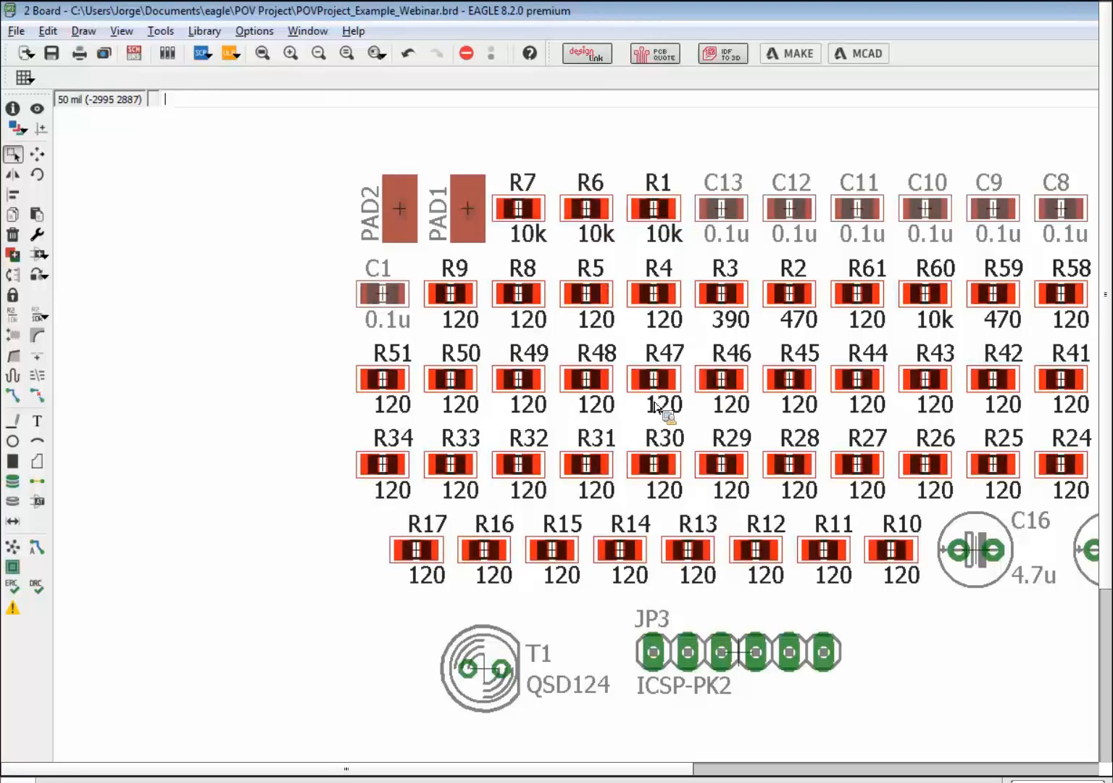
scroll(615, 399, "down", 5)
scroll(563, 407, "down", 3)
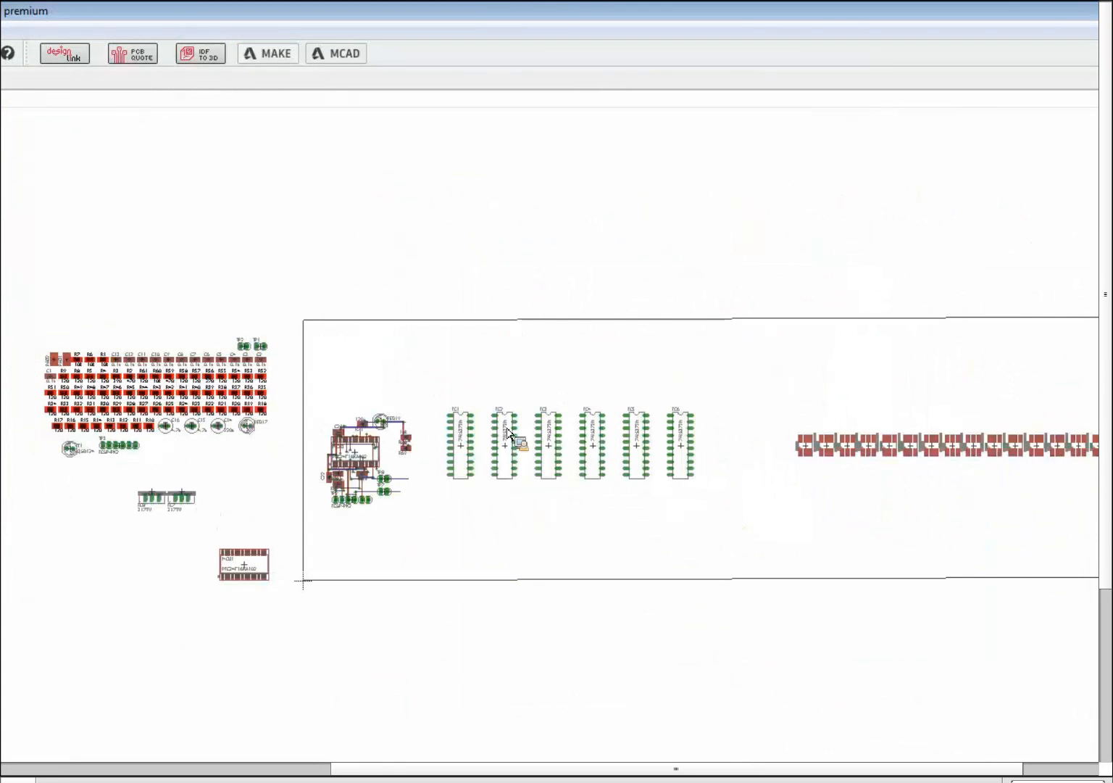
scroll(541, 395, "up", 2)
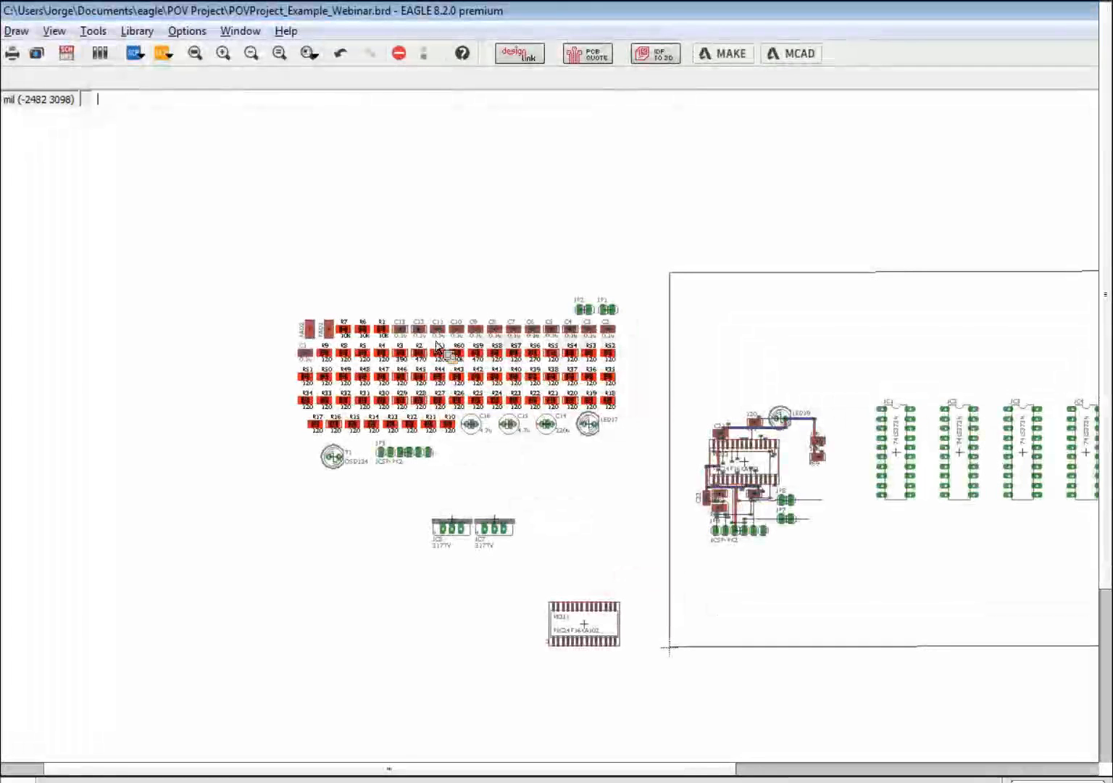
right_click(429, 383, "ctrl")
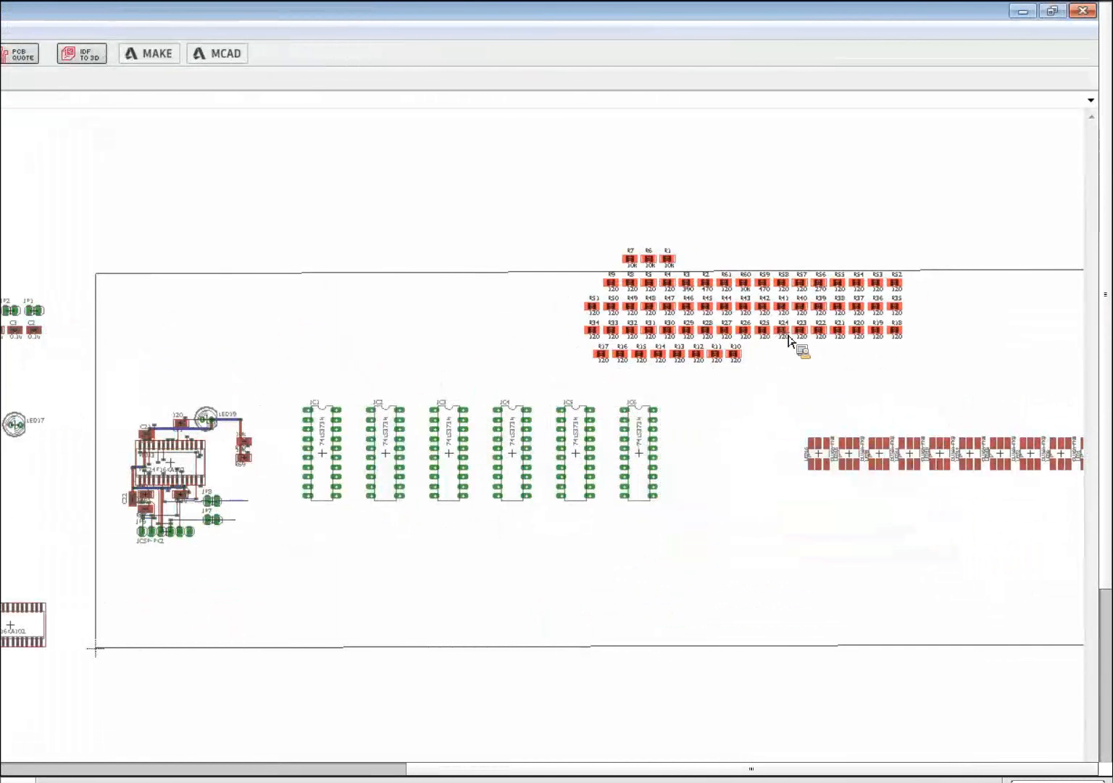
right_click(789, 338)
right_click(789, 338)
right_click(788, 338)
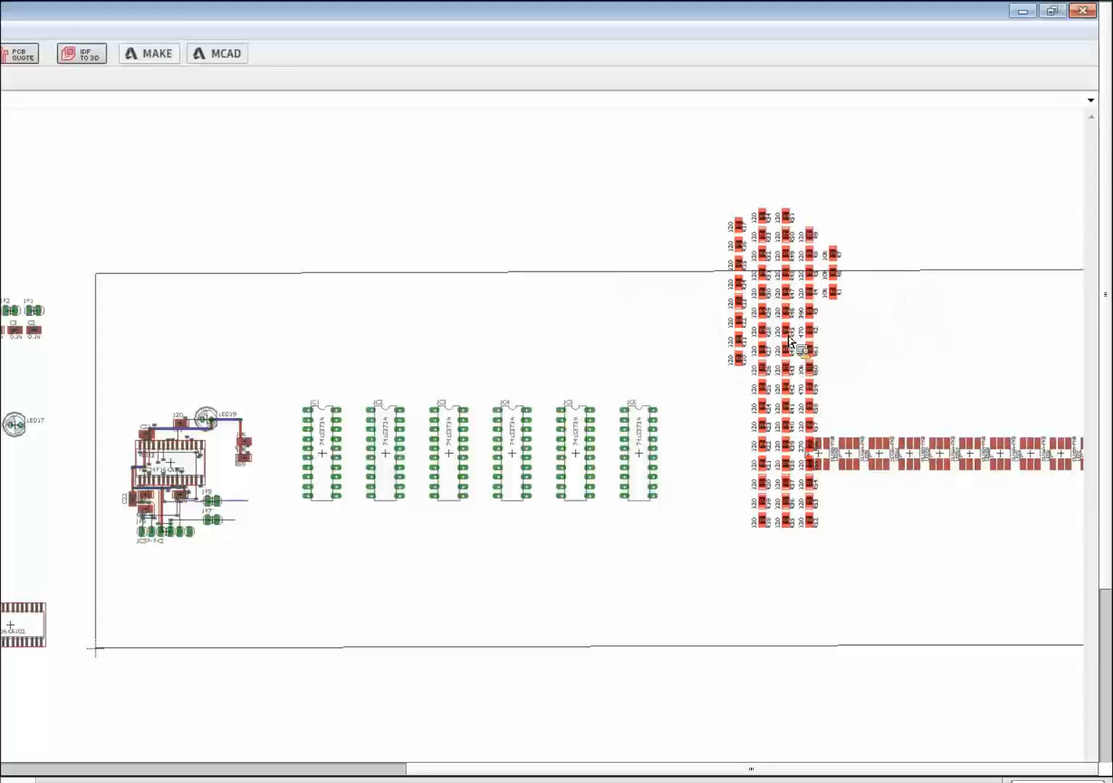
right_click(789, 338)
right_click(789, 338)
right_click(746, 328)
right_click(746, 329)
right_click(746, 329)
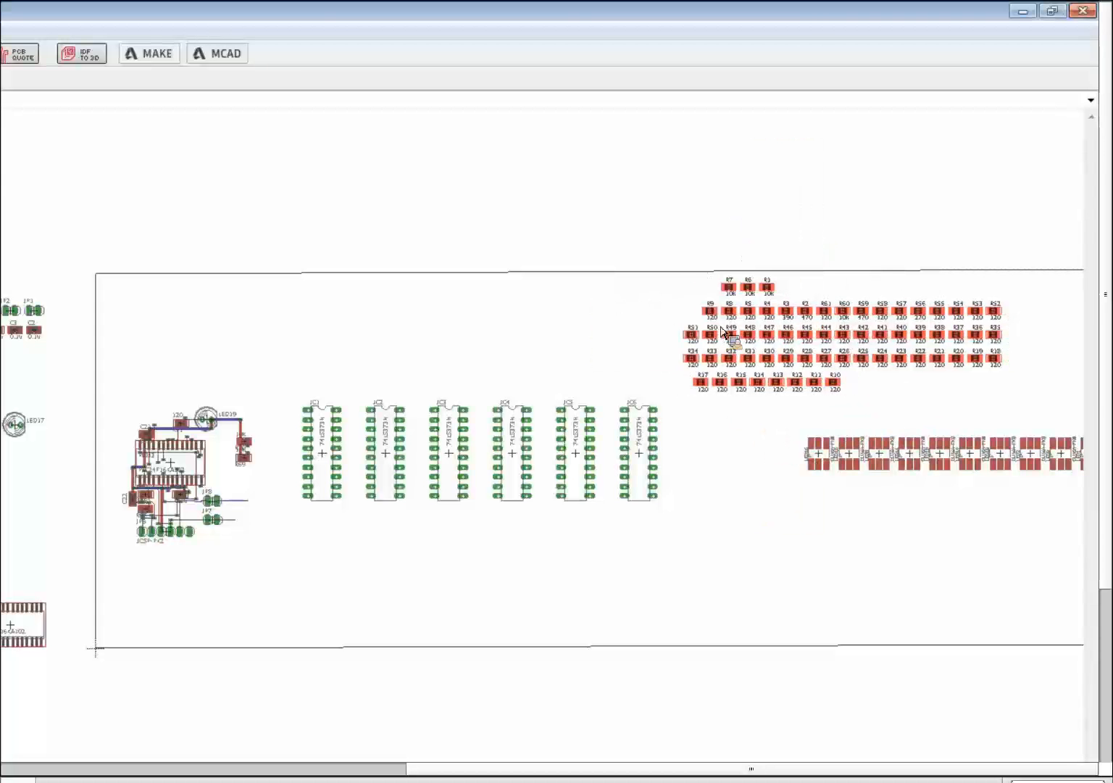
right_click(716, 327)
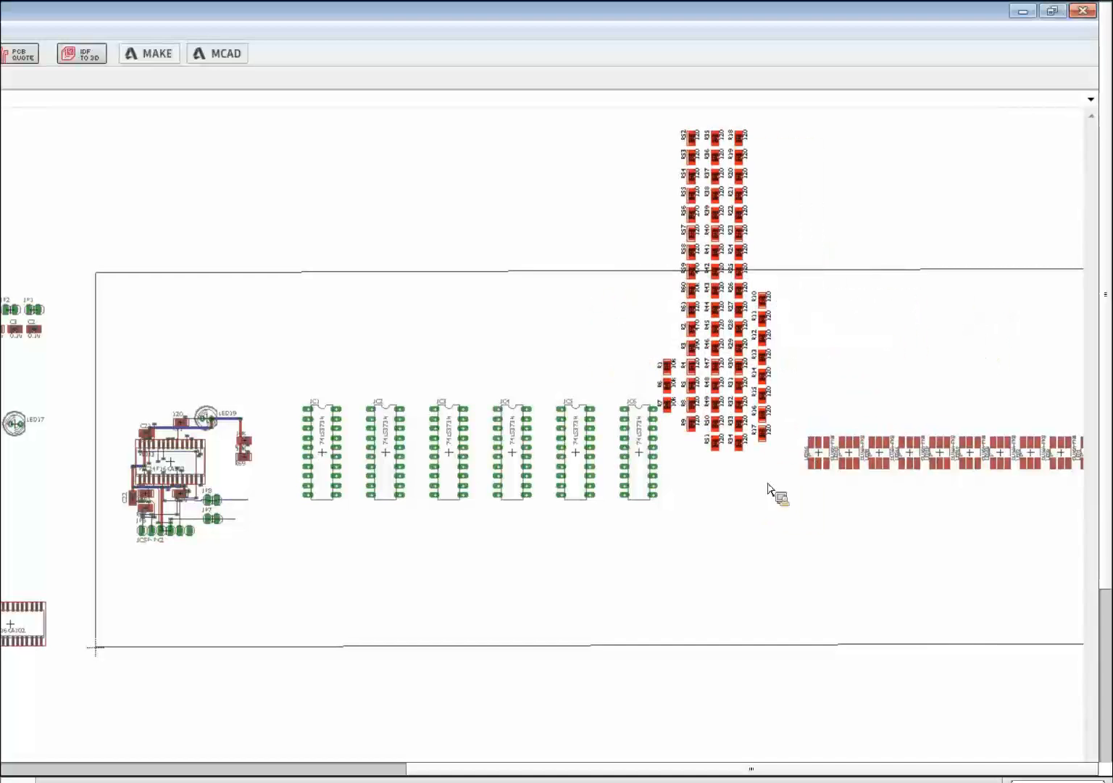
left_click(689, 419)
- Pan the view to centre the newly placed resistor columns
scroll(689, 418, "down", 2)
middle_click_drag(543, 558, 269, 474)
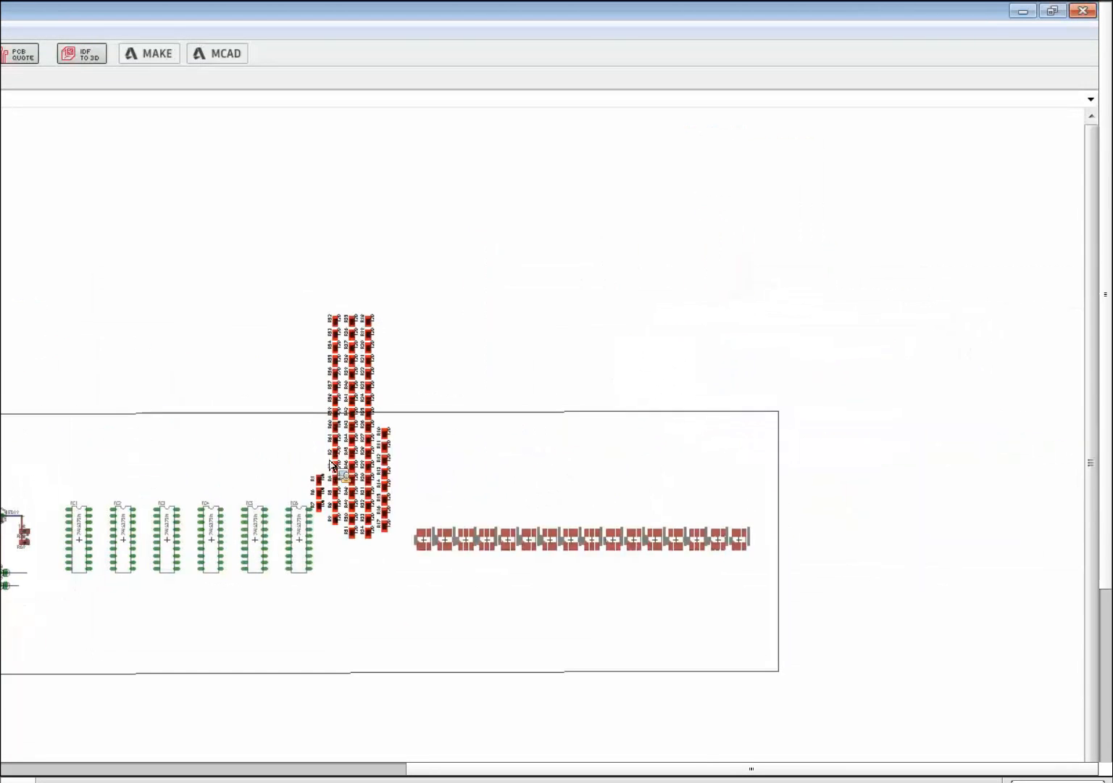
scroll(333, 465, "up", 4)
scroll(354, 486, "down", 1)
- Move resistor R18 off the top of the columns to the right end, above the LED row
scroll(349, 501, "up", 1)
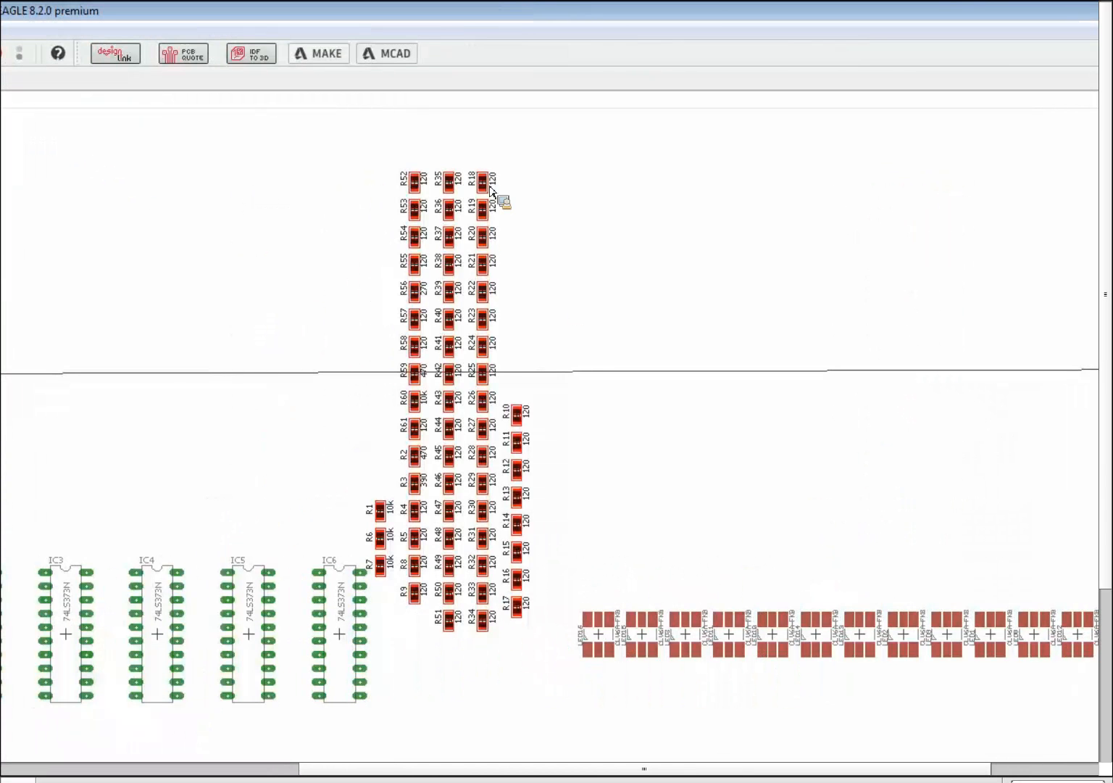
left_click_drag(486, 190, 665, 678)
left_click_drag(781, 690, 877, 698)
left_click_drag(828, 285, 984, 286)
left_click(985, 287)
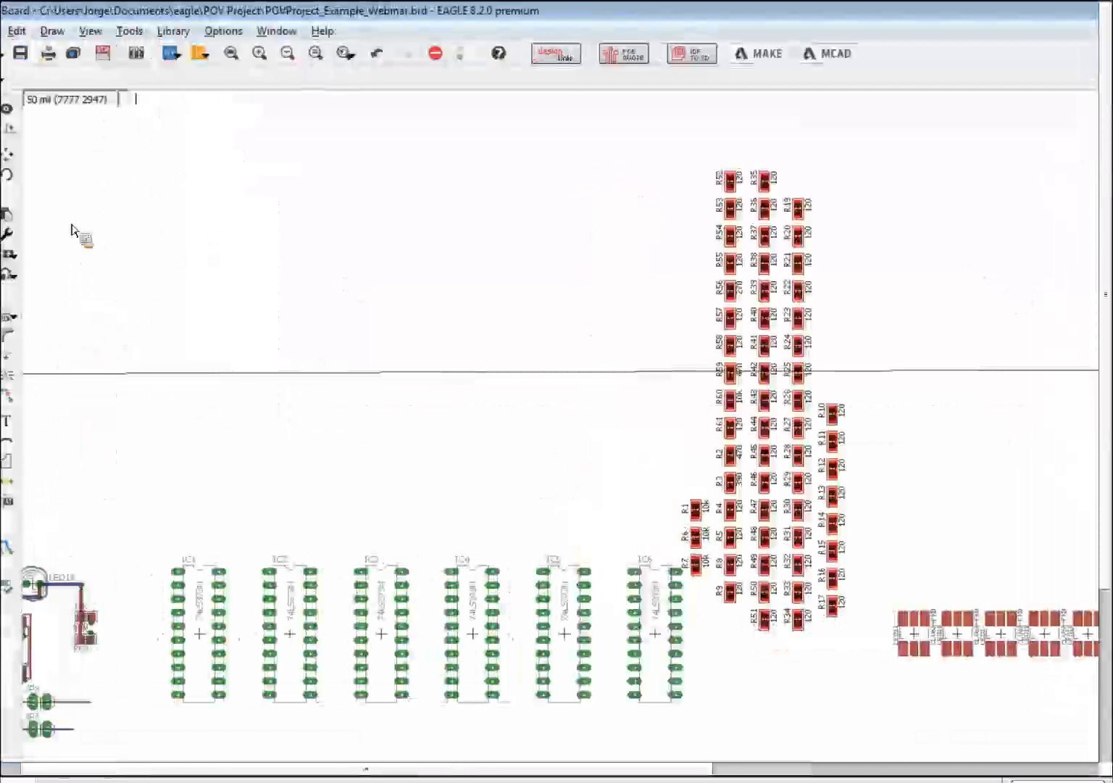
left_click(12, 193)
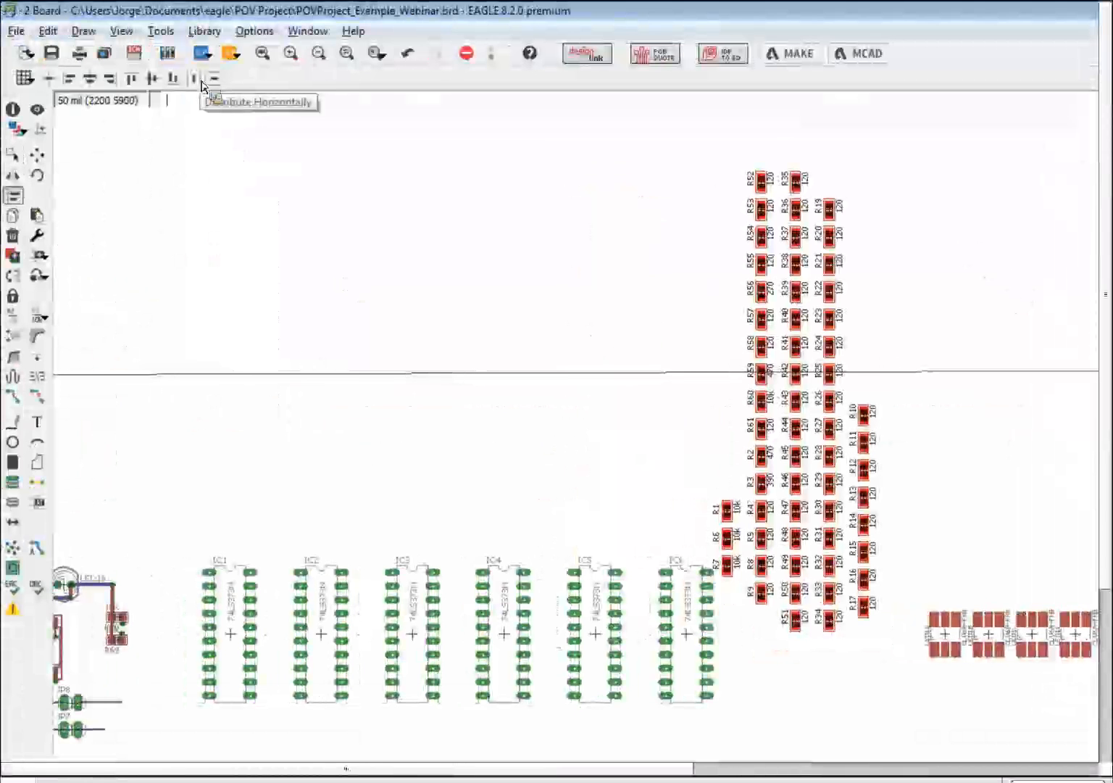
- Distribute the resistors evenly horizontally, then align their centres vertically into one row
left_click(202, 84)
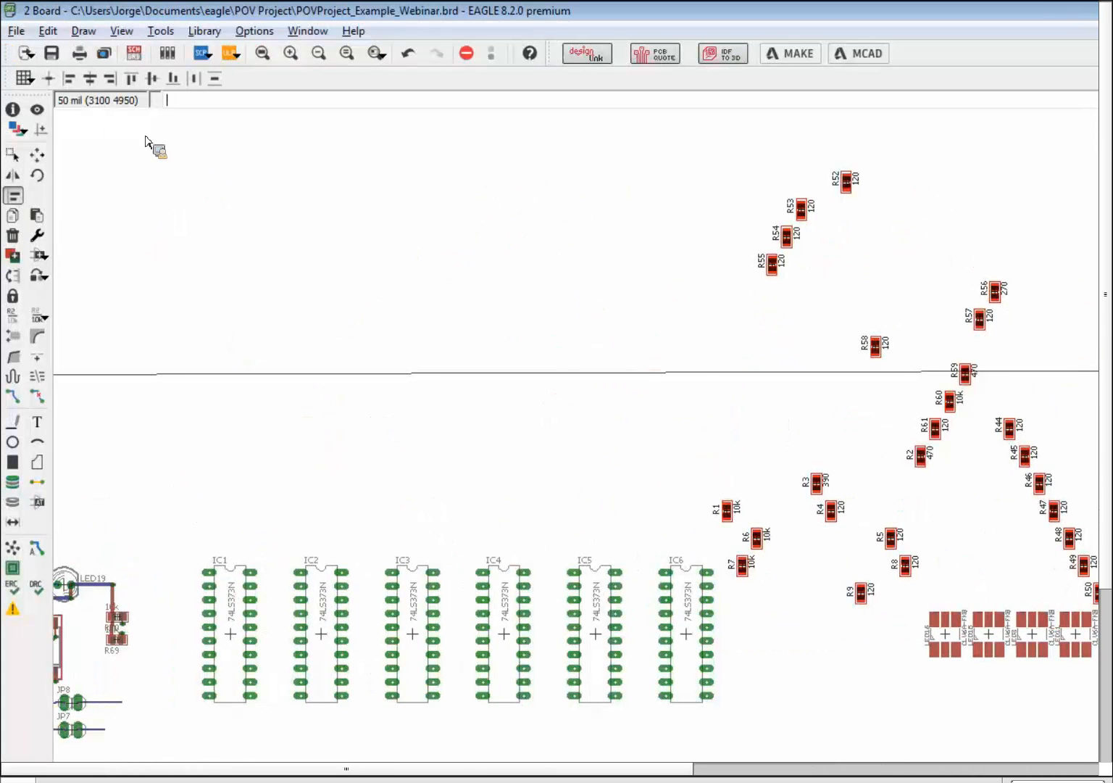
left_click(161, 83)
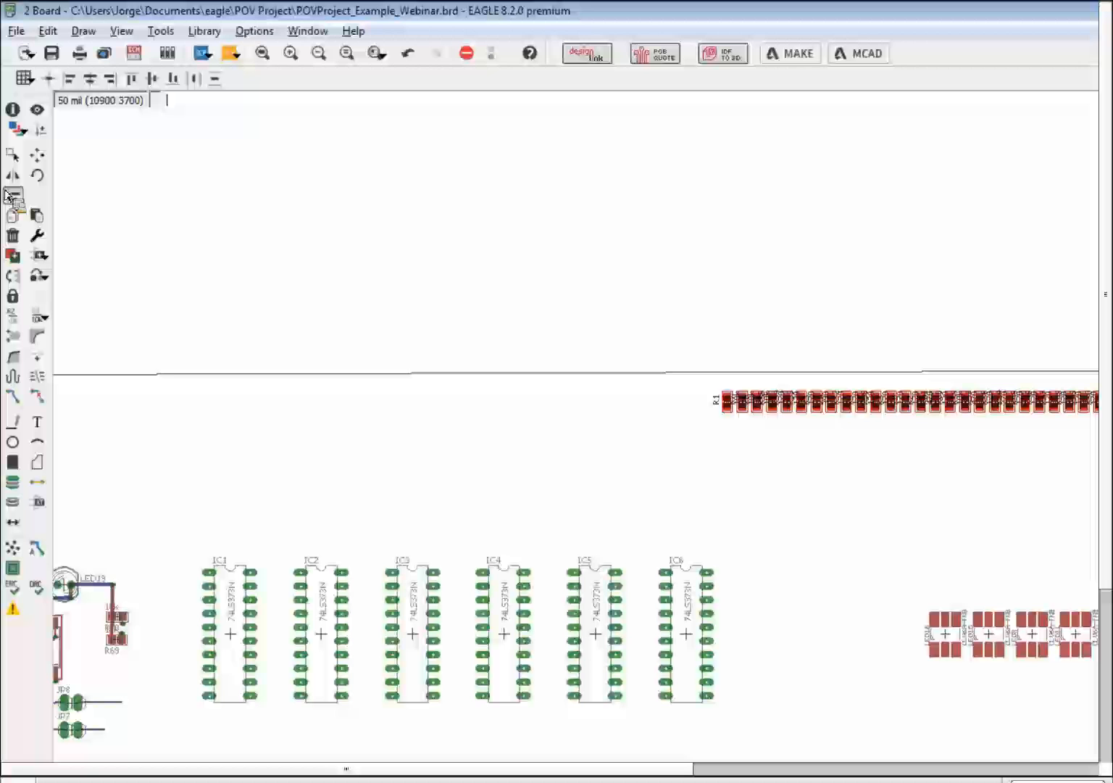
- Make layer 19 Unrouted visible in Layer Settings so the board's airwires appear
left_click(16, 130)
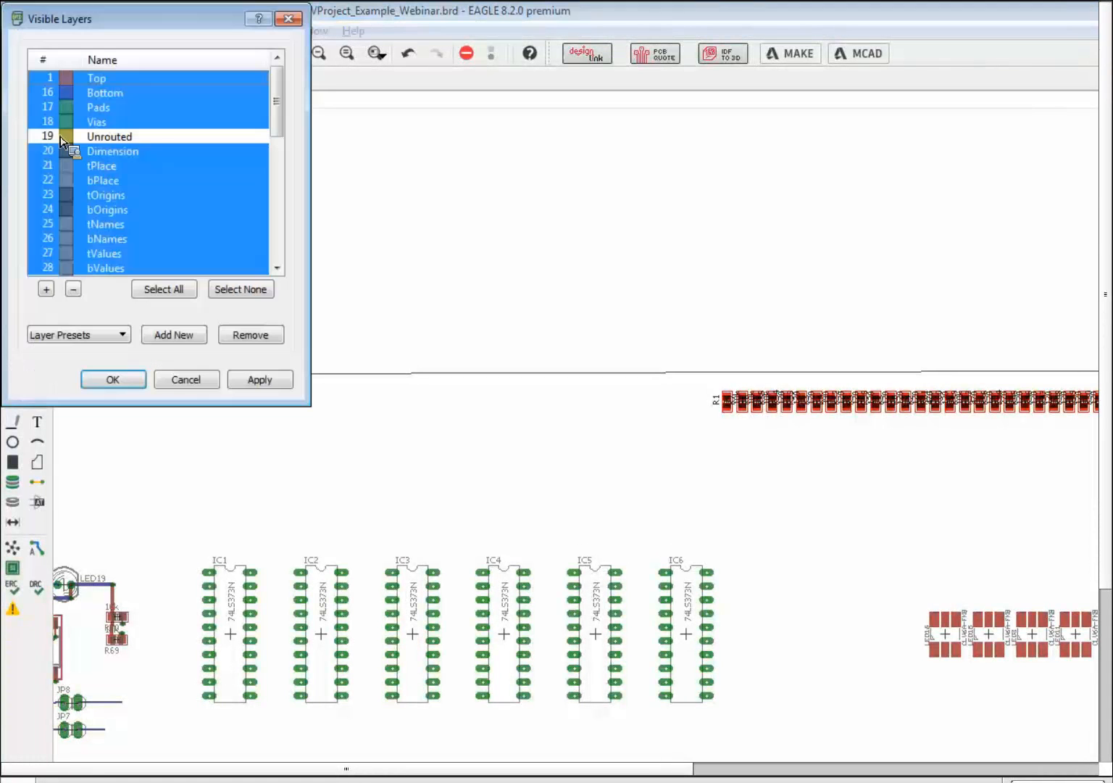
left_click(161, 138)
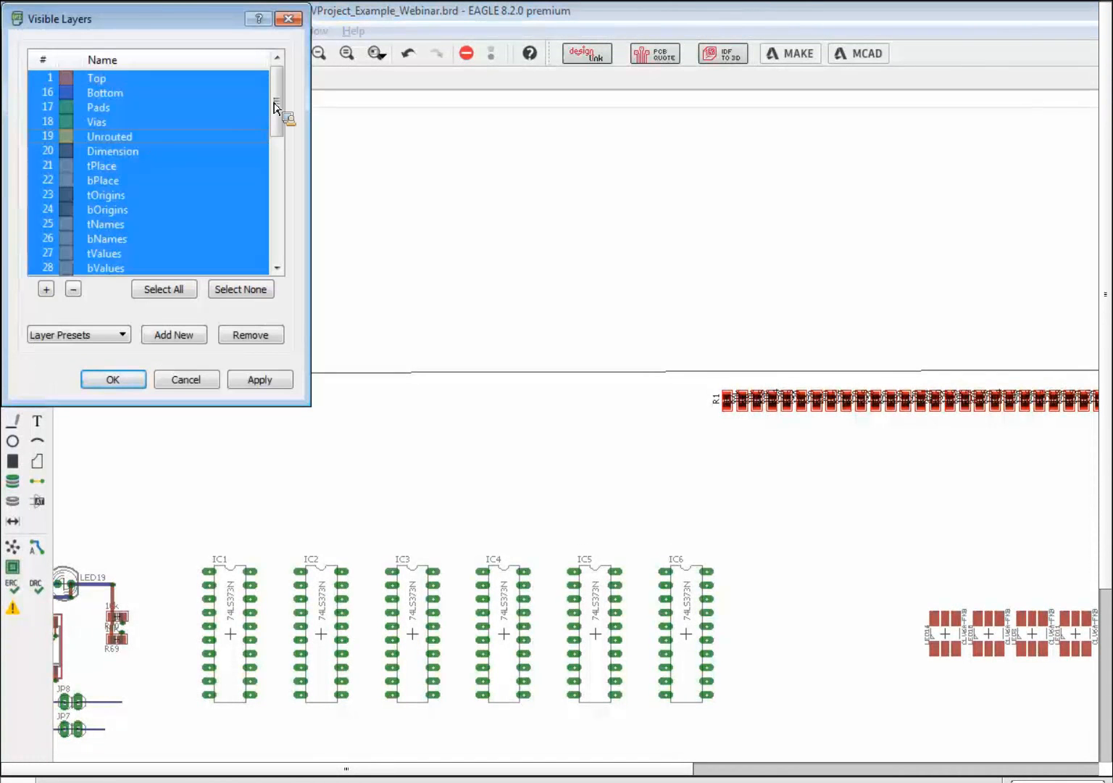
scroll(239, 162, "down", 2)
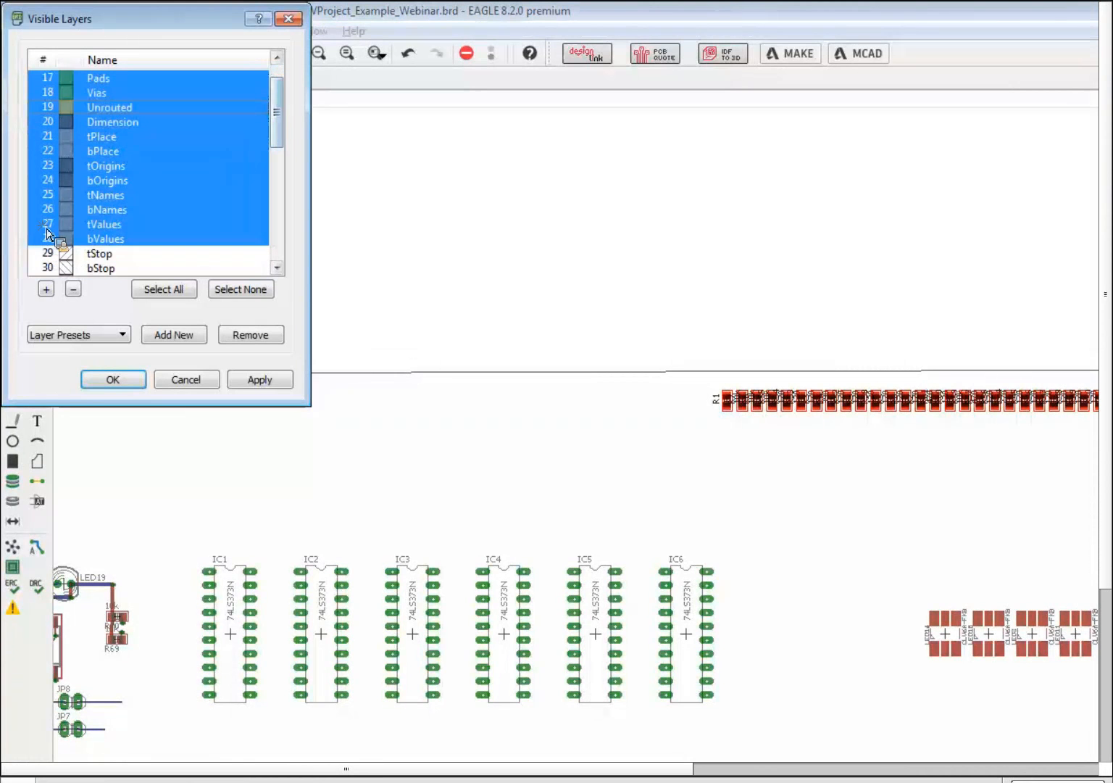
left_click(254, 377)
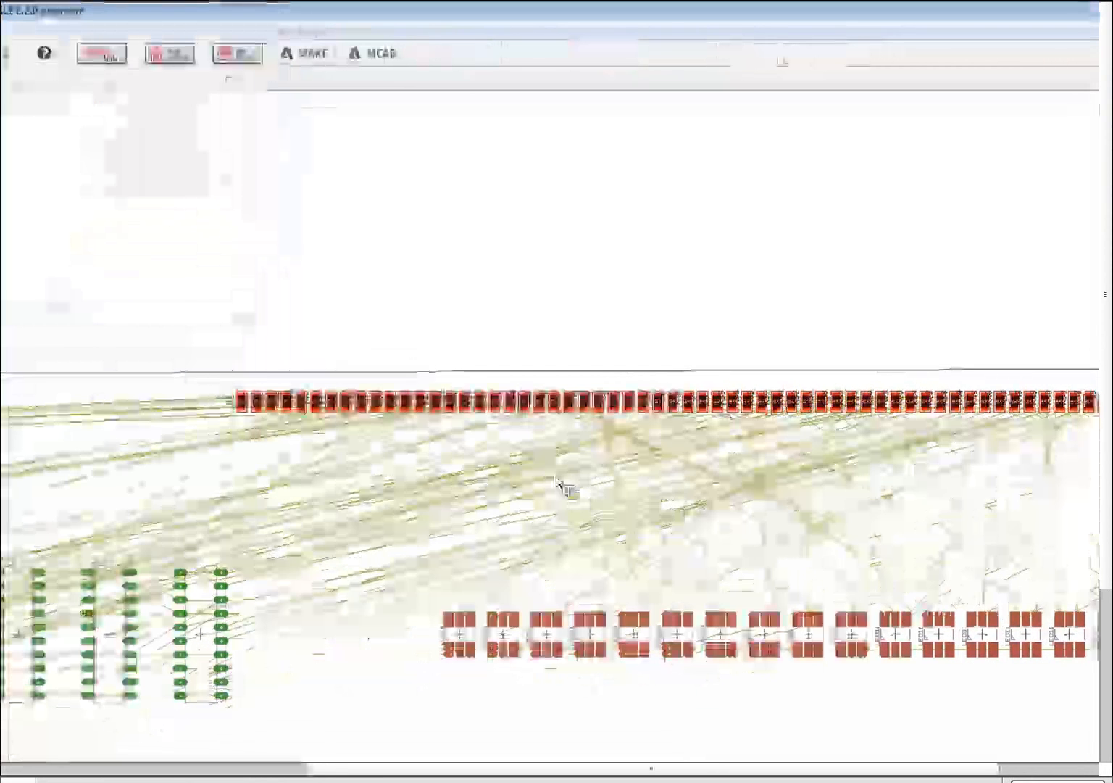
scroll(1035, 475, "up", 2)
scroll(558, 493, "down", 1)
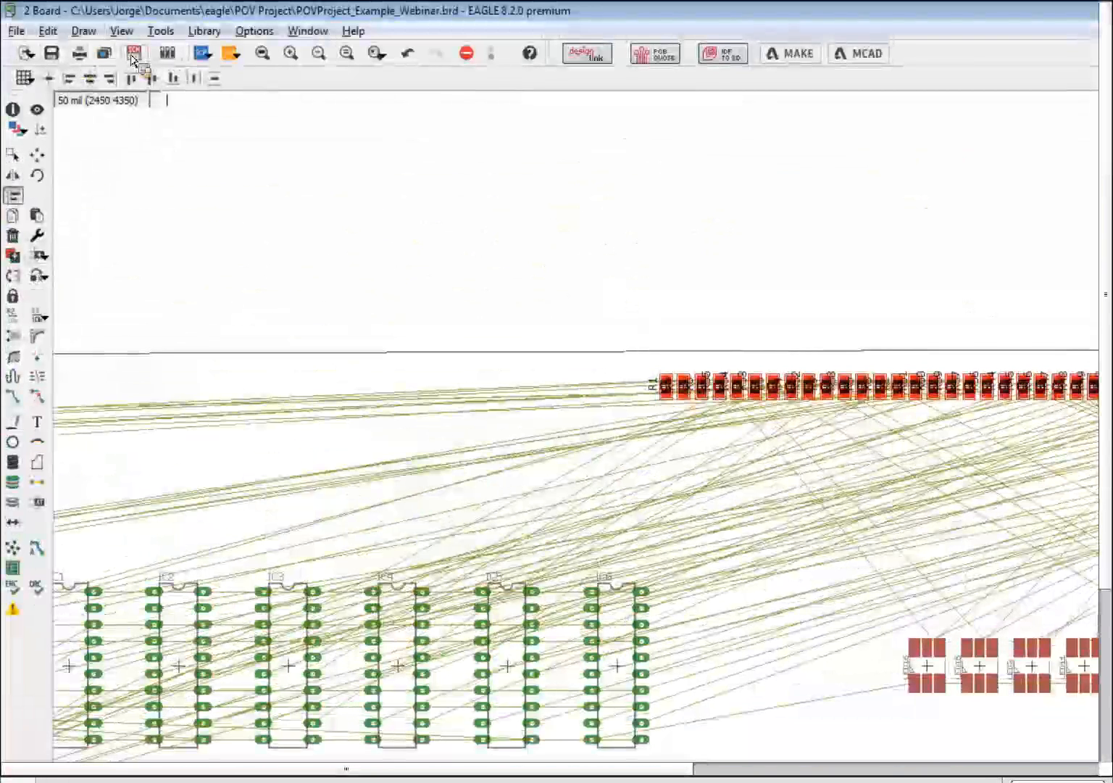
left_click(135, 53)
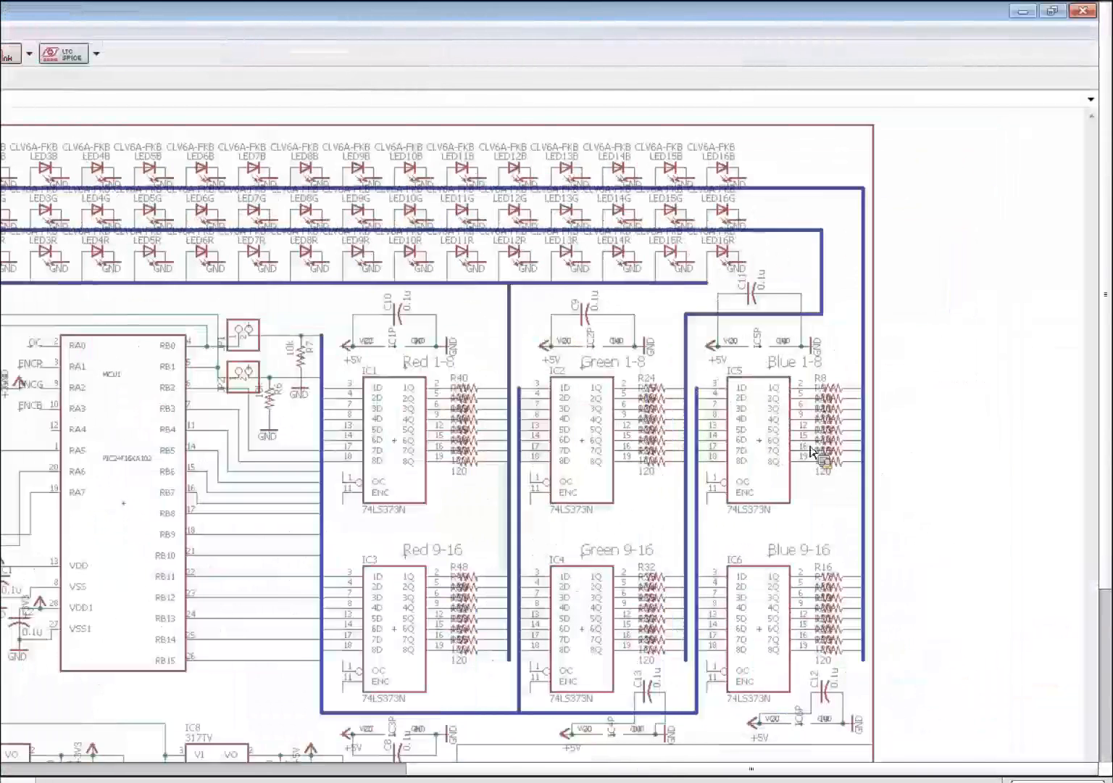
scroll(861, 661, "up", 1)
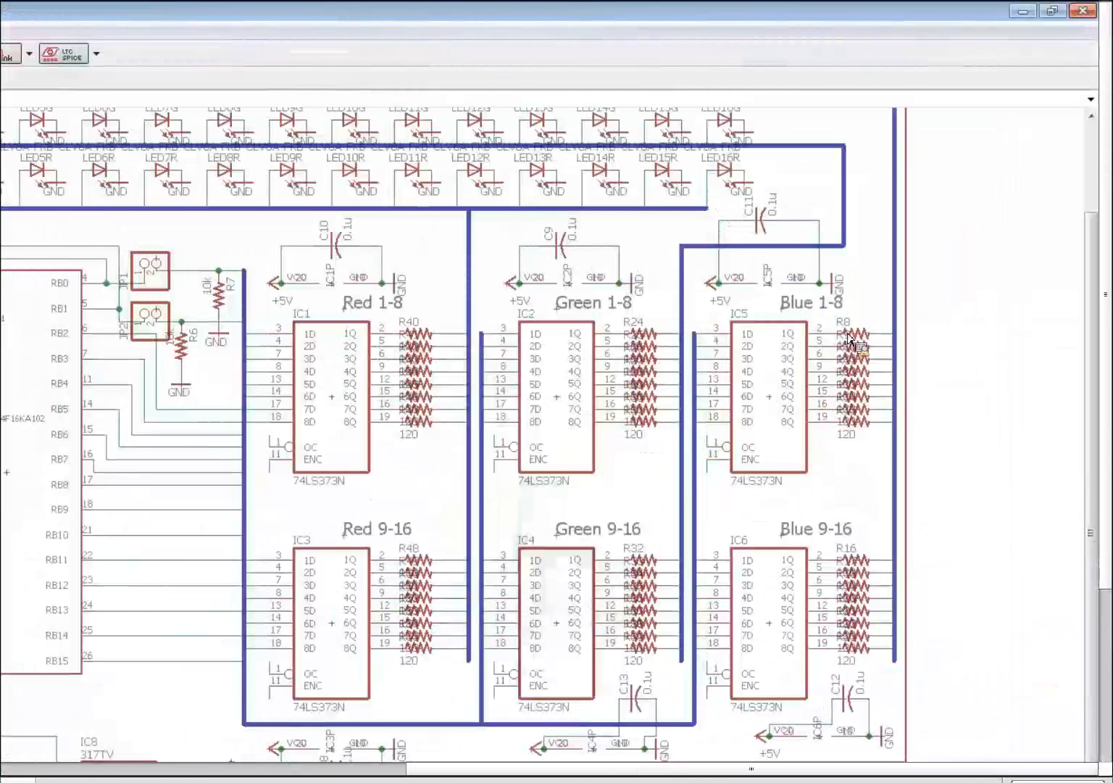
scroll(801, 328, "down", 5)
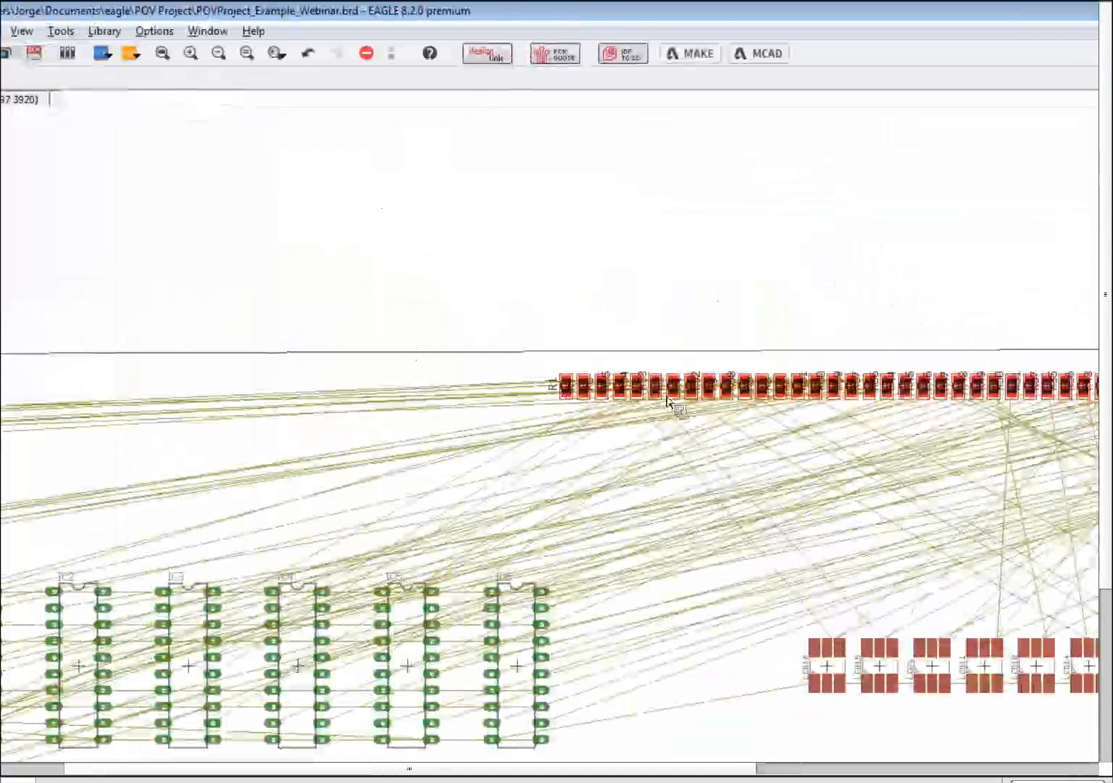
scroll(667, 400, "up", 3)
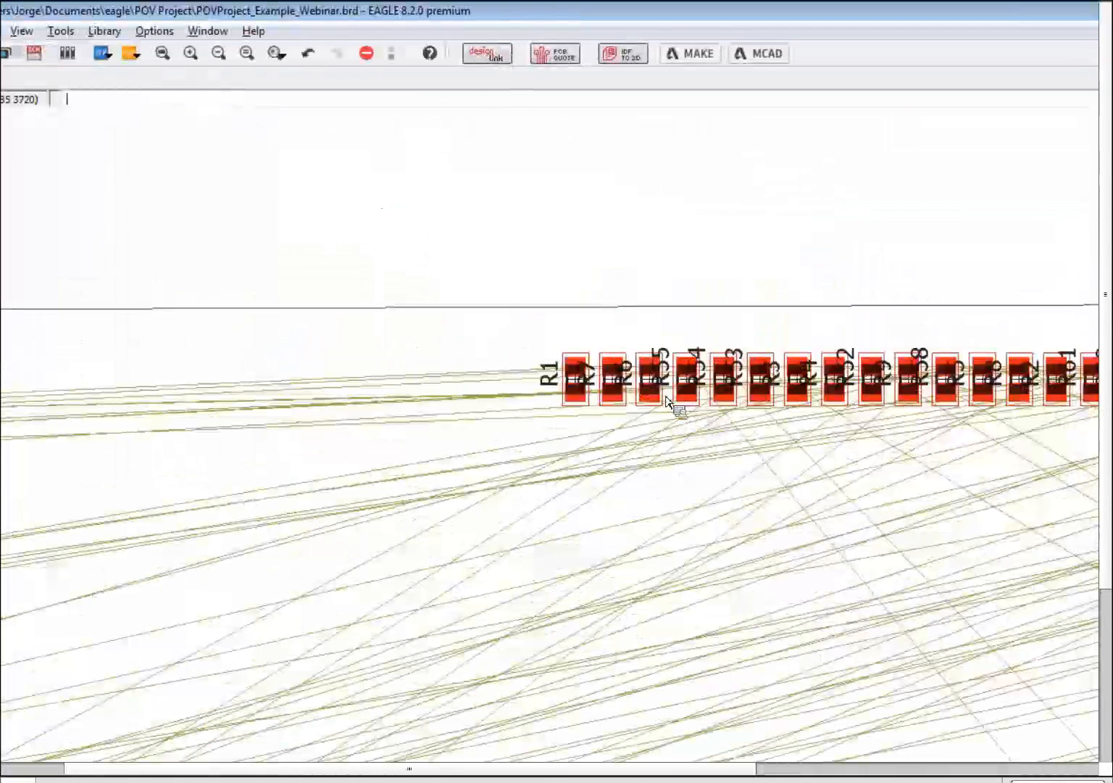
scroll(630, 332, "up", 2)
scroll(641, 330, "down", 4)
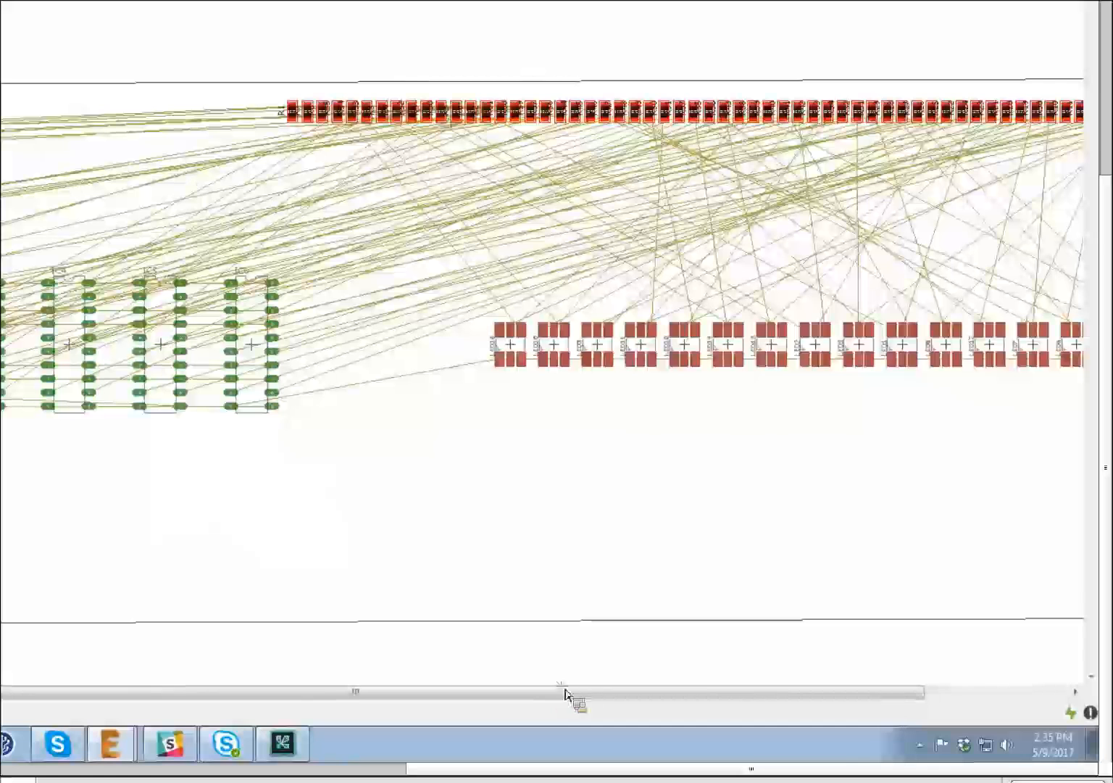
- Place the resistor row just above the LED row, then window-select all 16 LEDs for moving
left_click_drag(567, 694, 888, 692)
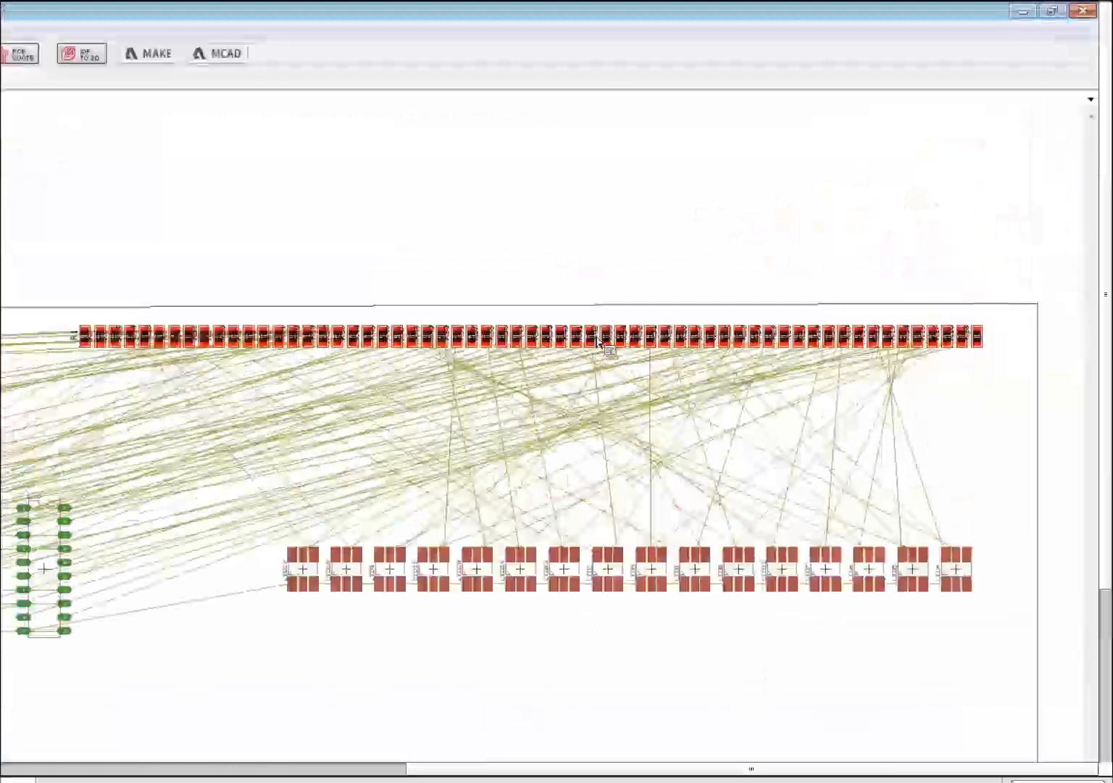
right_click(596, 339, "ctrl")
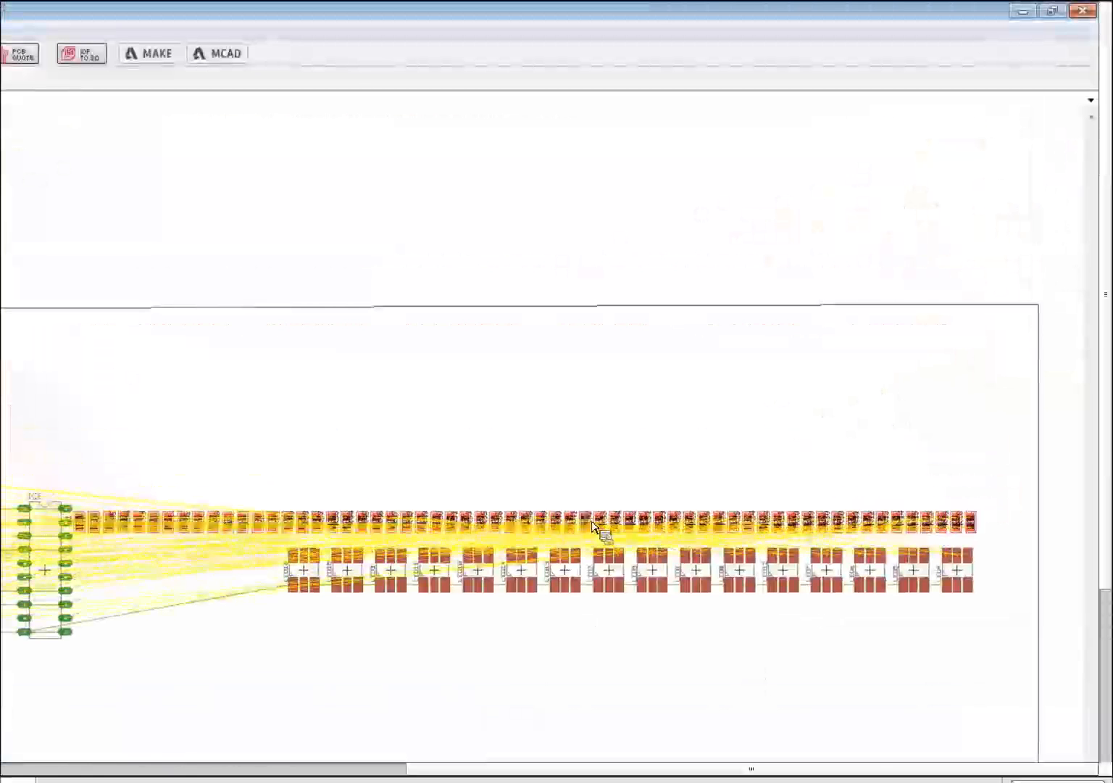
left_click(596, 526)
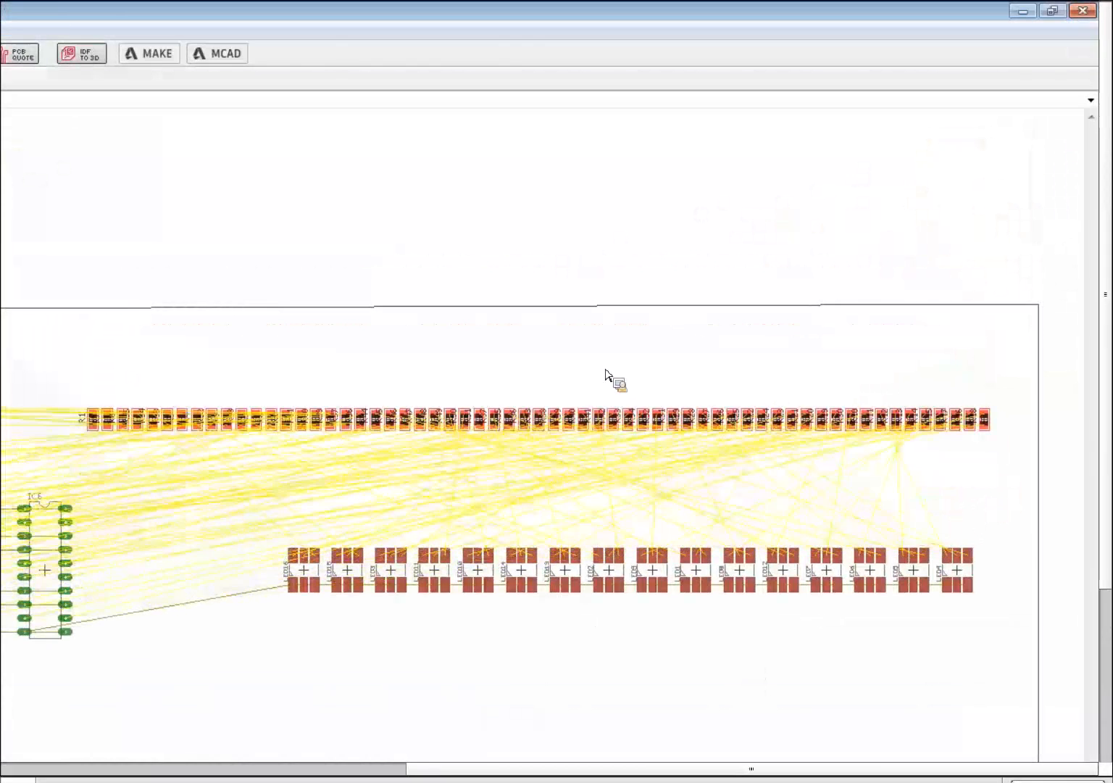
left_click(605, 369)
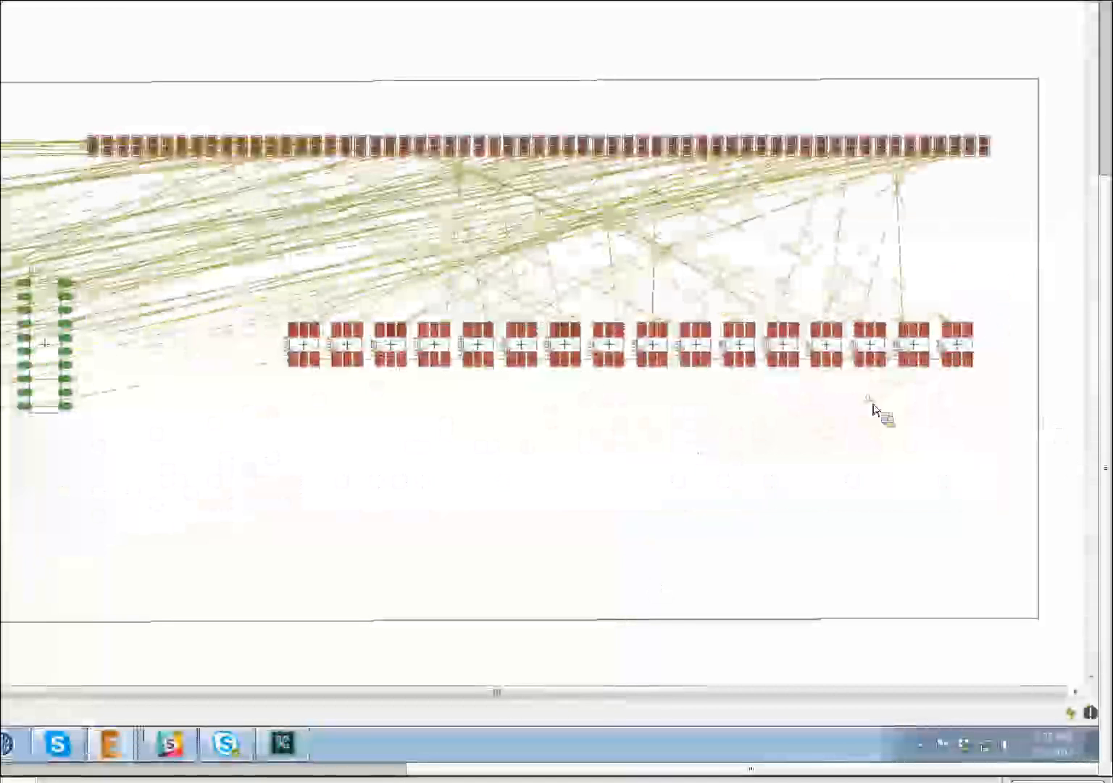
left_click_drag(983, 301, 265, 439)
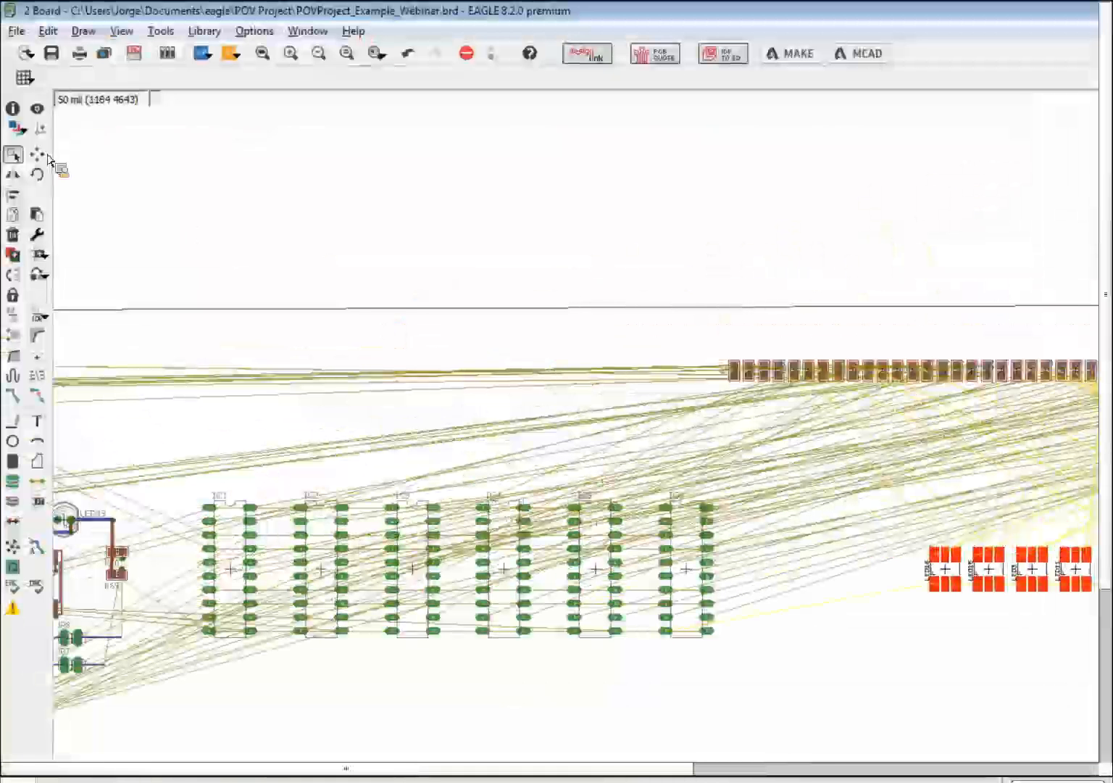
left_click(36, 155)
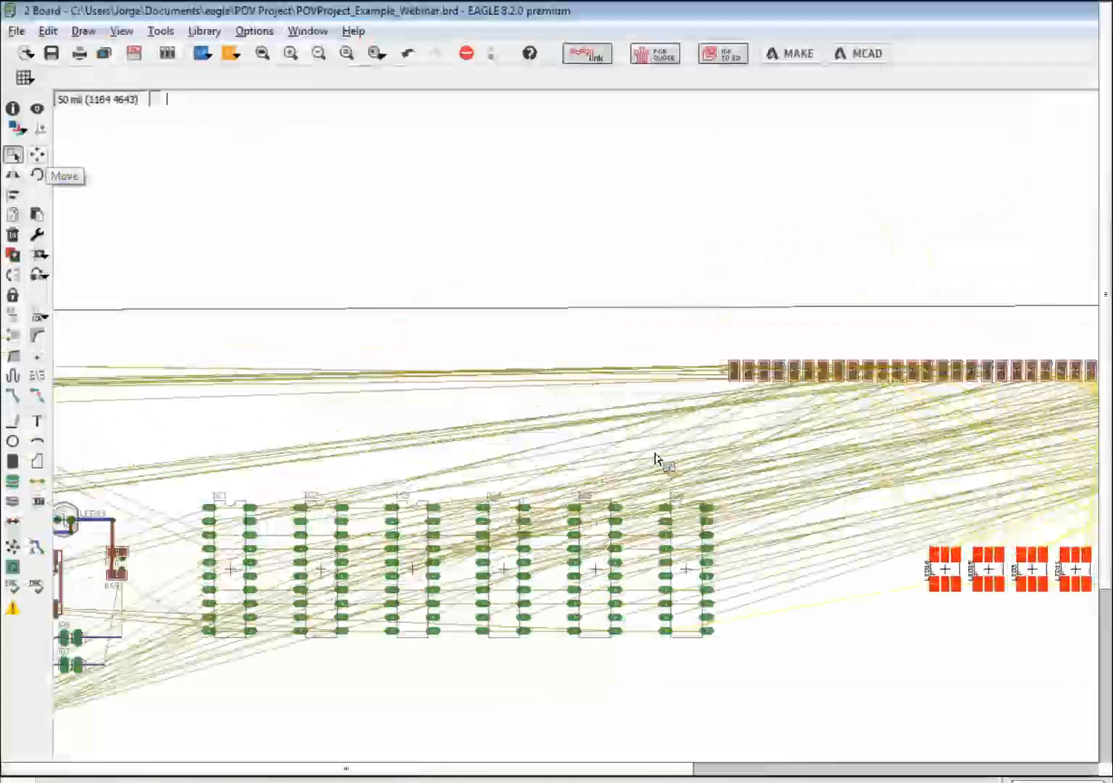
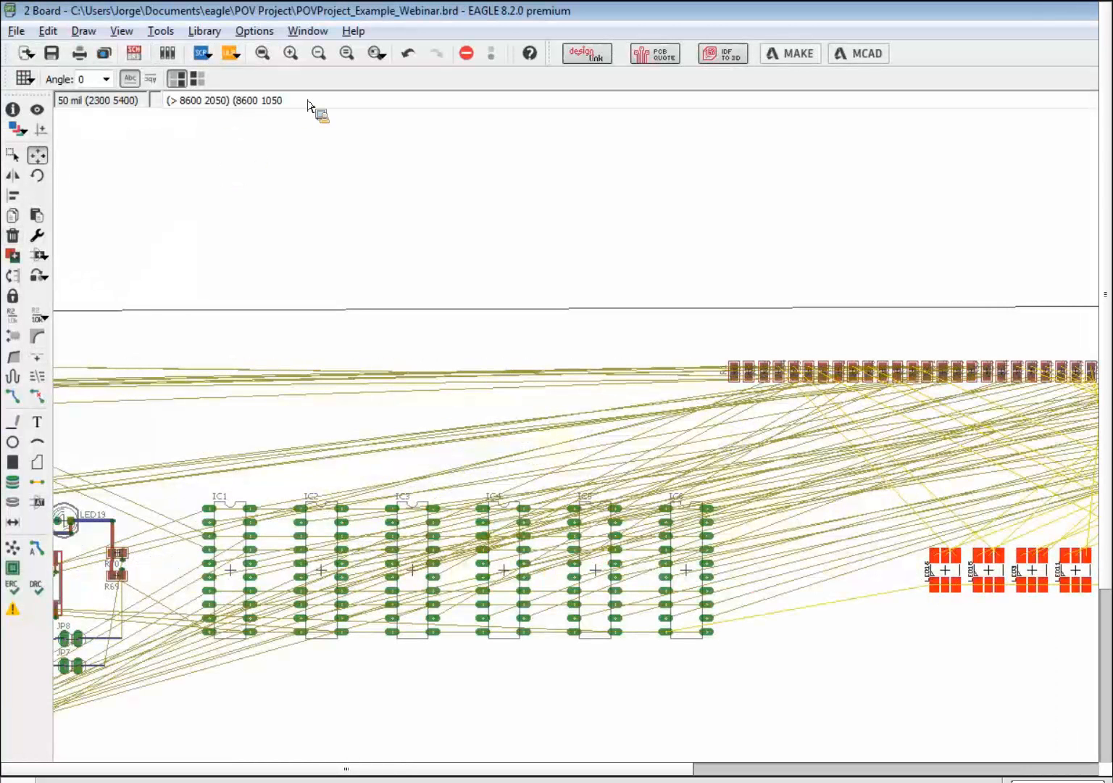
- Shift the 16-LED row down with the MOVE coordinates, then drop it beside the IC block
type(")")
key("Return")
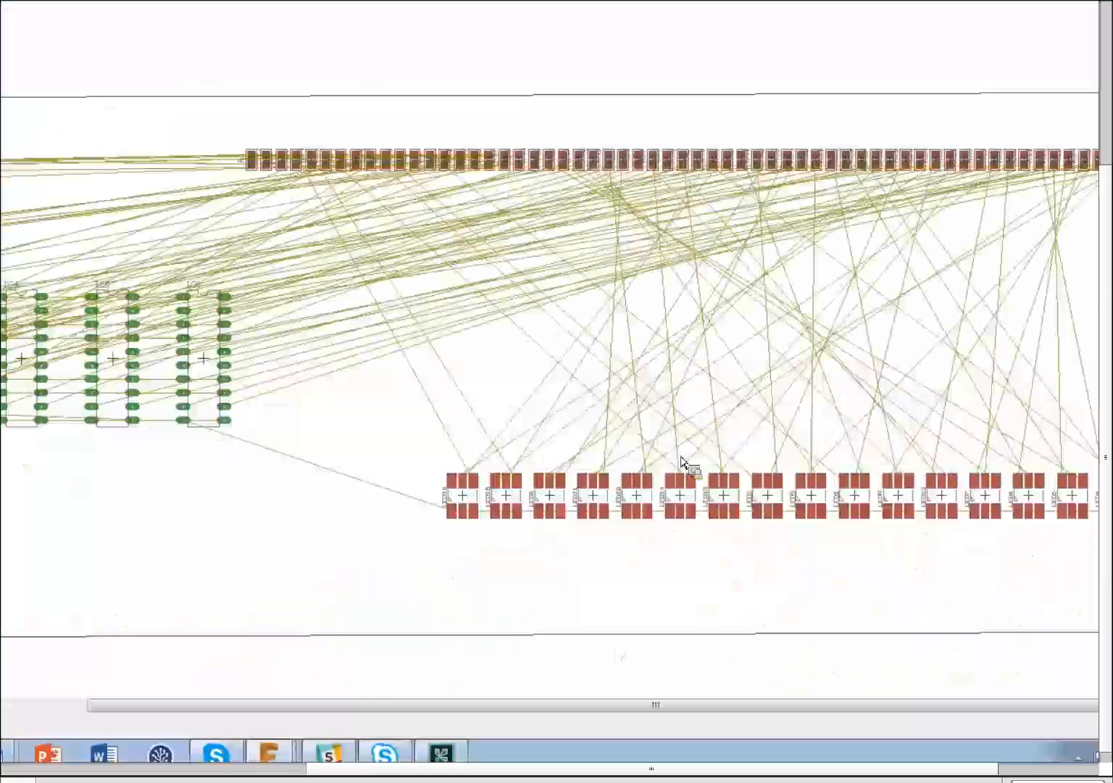
right_click(725, 481, "ctrl")
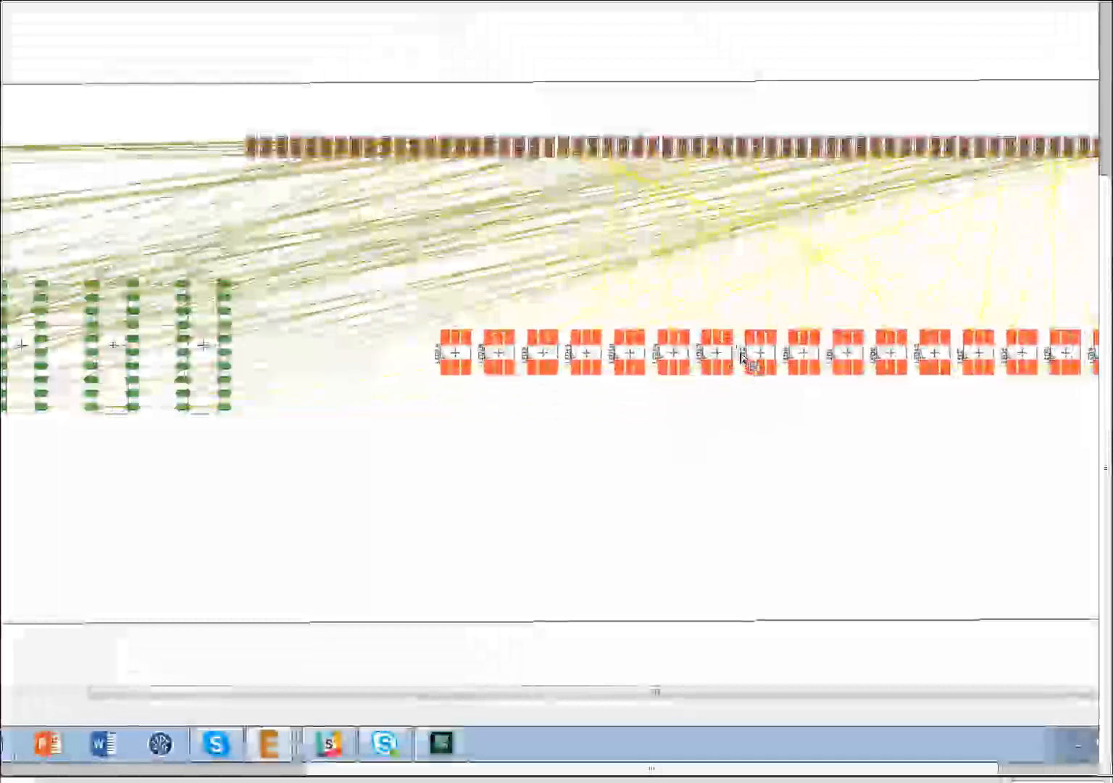
left_click(749, 365)
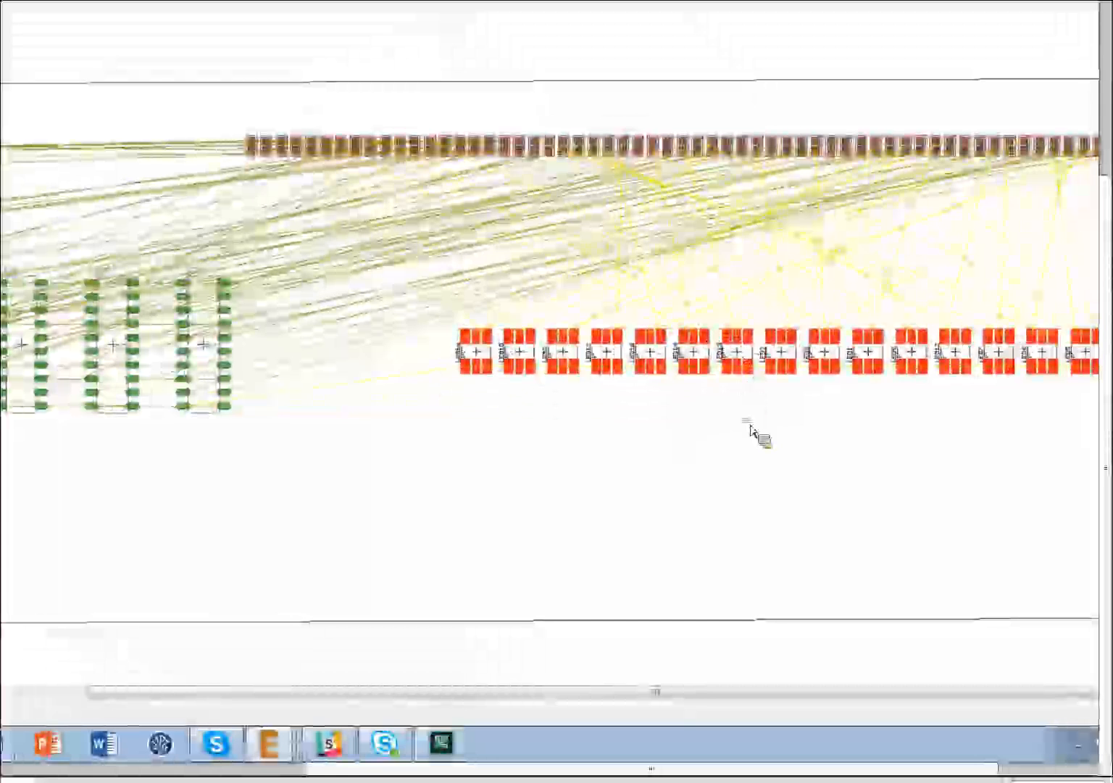
left_click(709, 416)
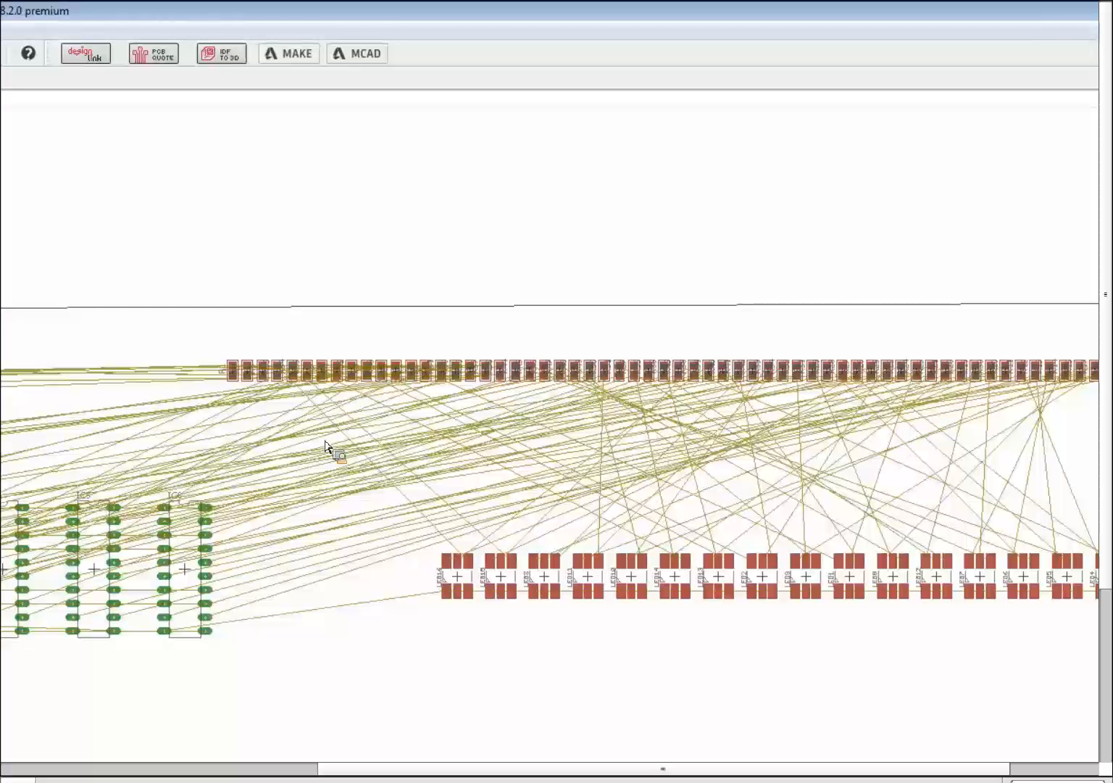
scroll(266, 490, "down", 3)
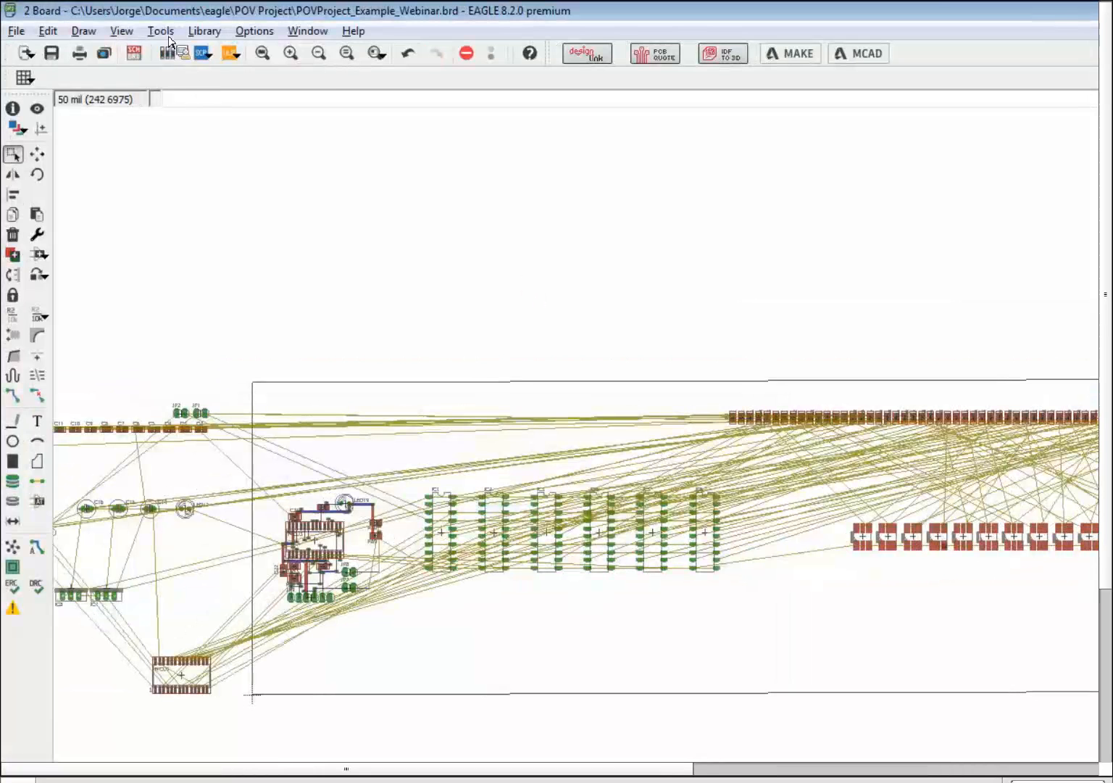
- Open Element array placement from the Tools menu
left_click(160, 31)
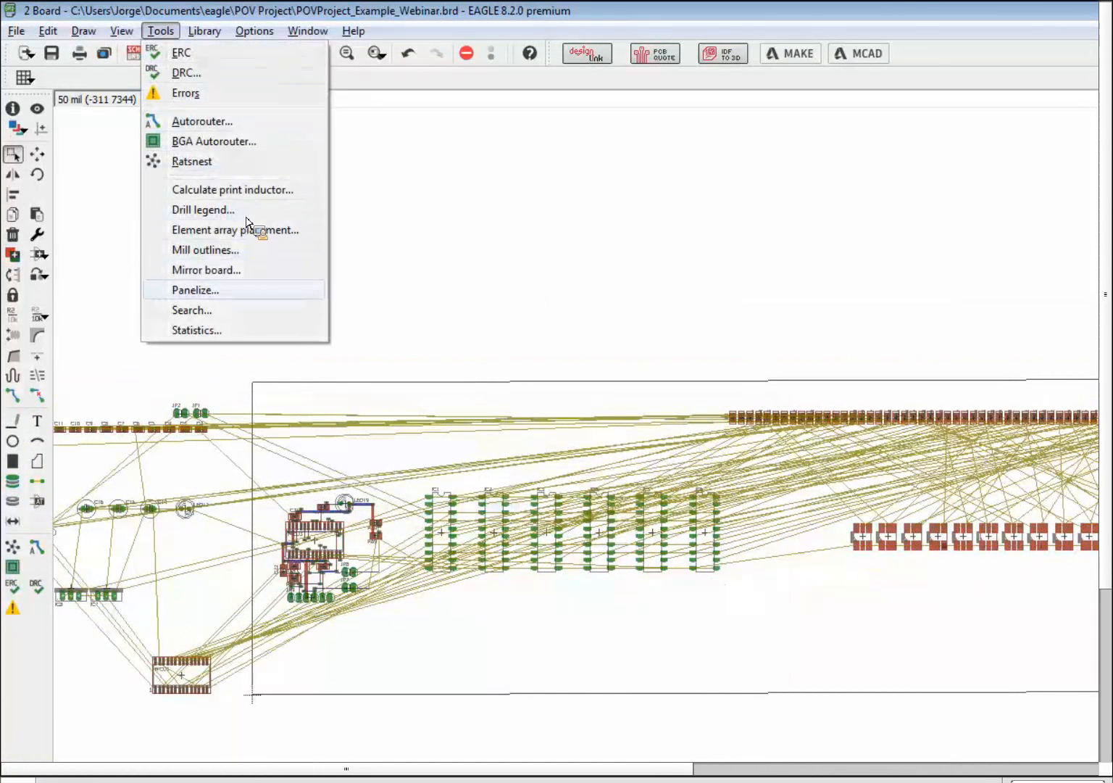
left_click(860, 574)
scroll(921, 597, "up", 4)
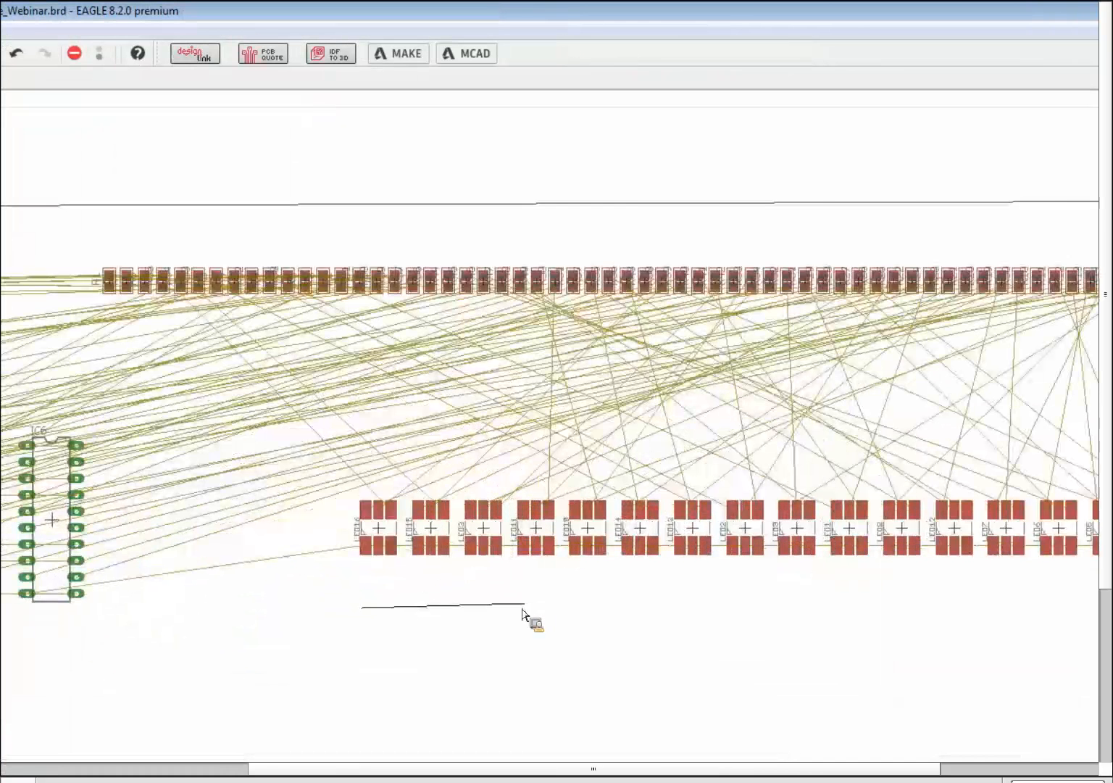
scroll(521, 612, "up", 1)
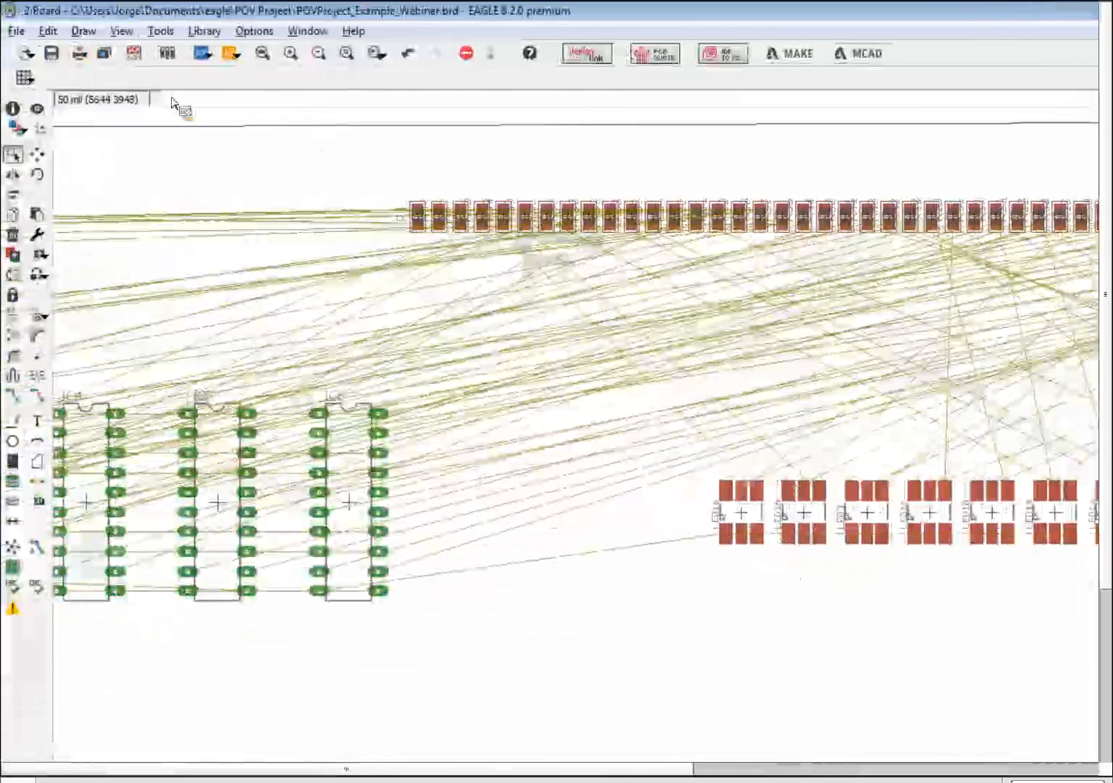
left_click(158, 32)
left_click(262, 231)
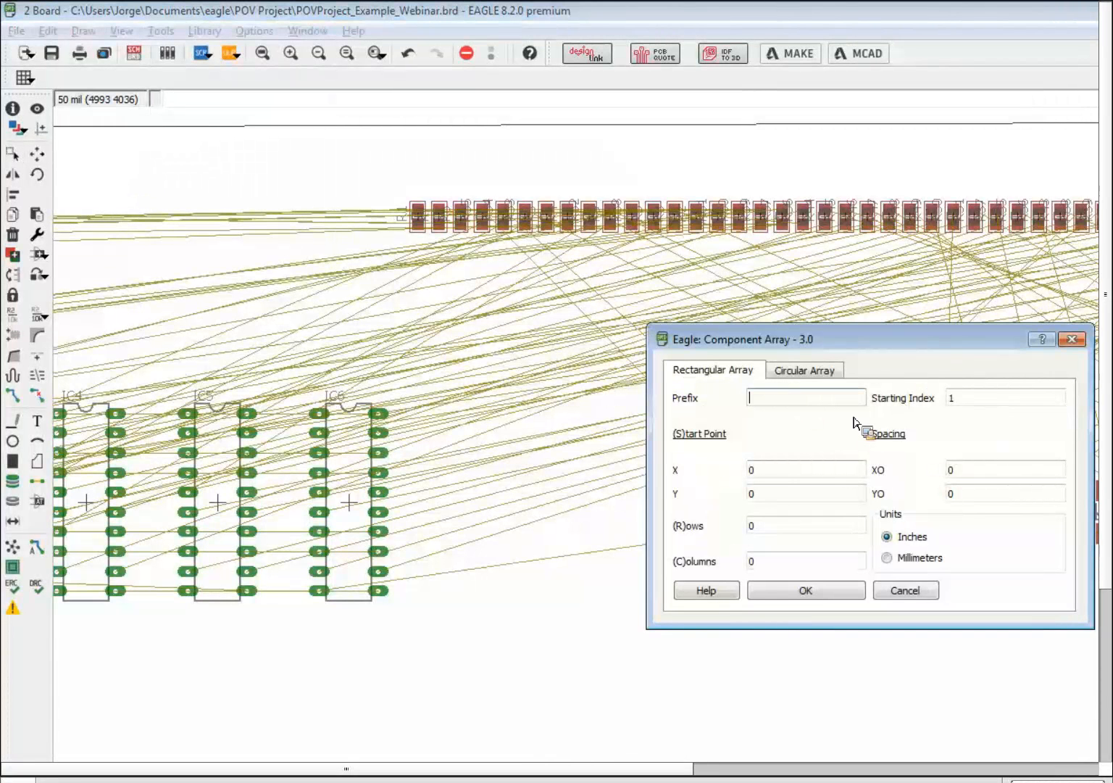
- Create a circular array with prefix LED, radius 2 and 16 components
type("LED")
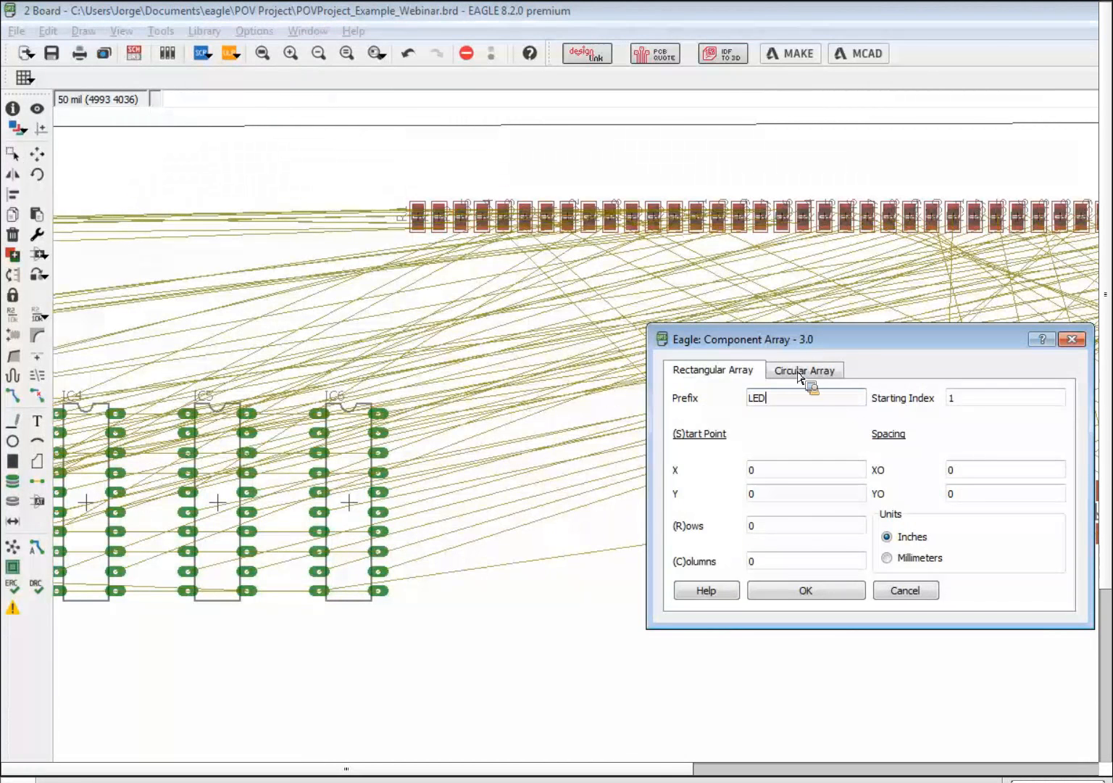
left_click(793, 373)
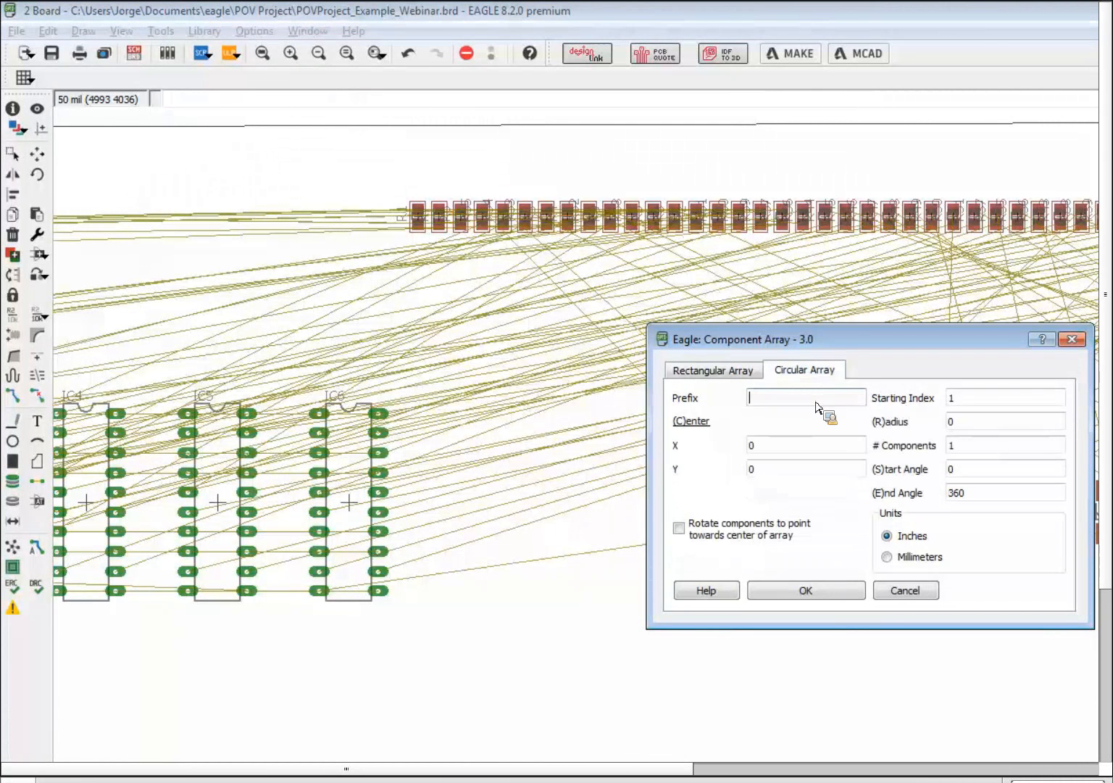
type("LED")
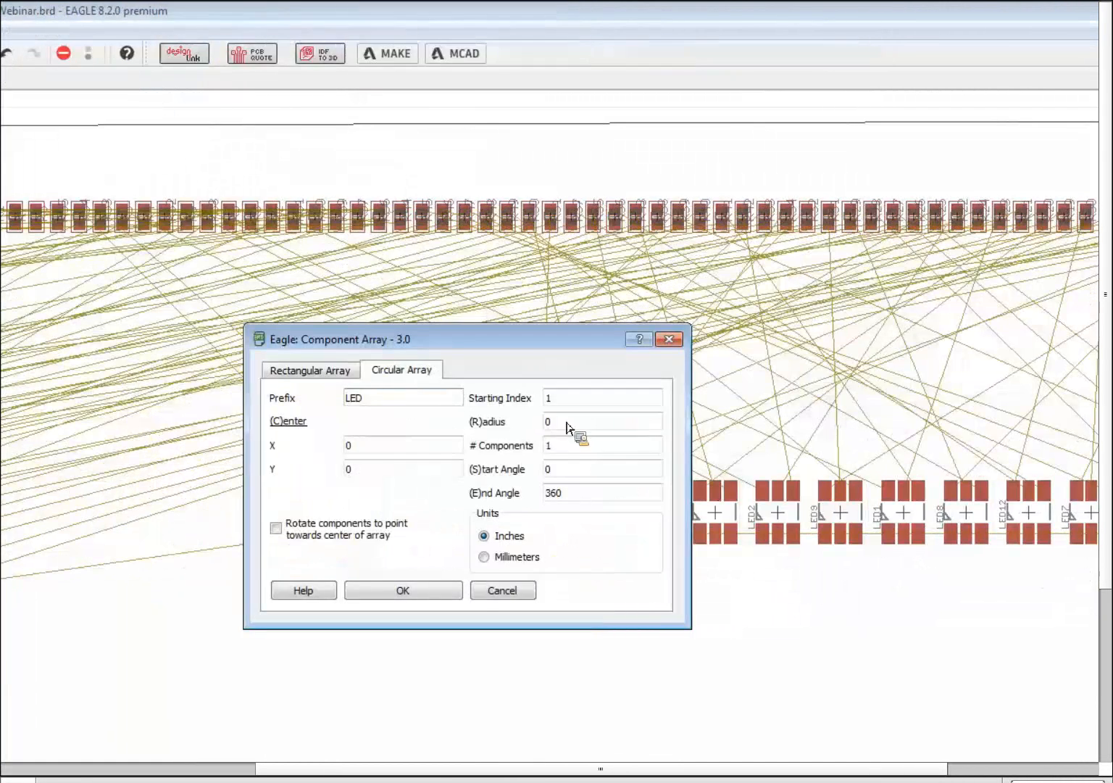
left_click_drag(574, 424, 509, 406)
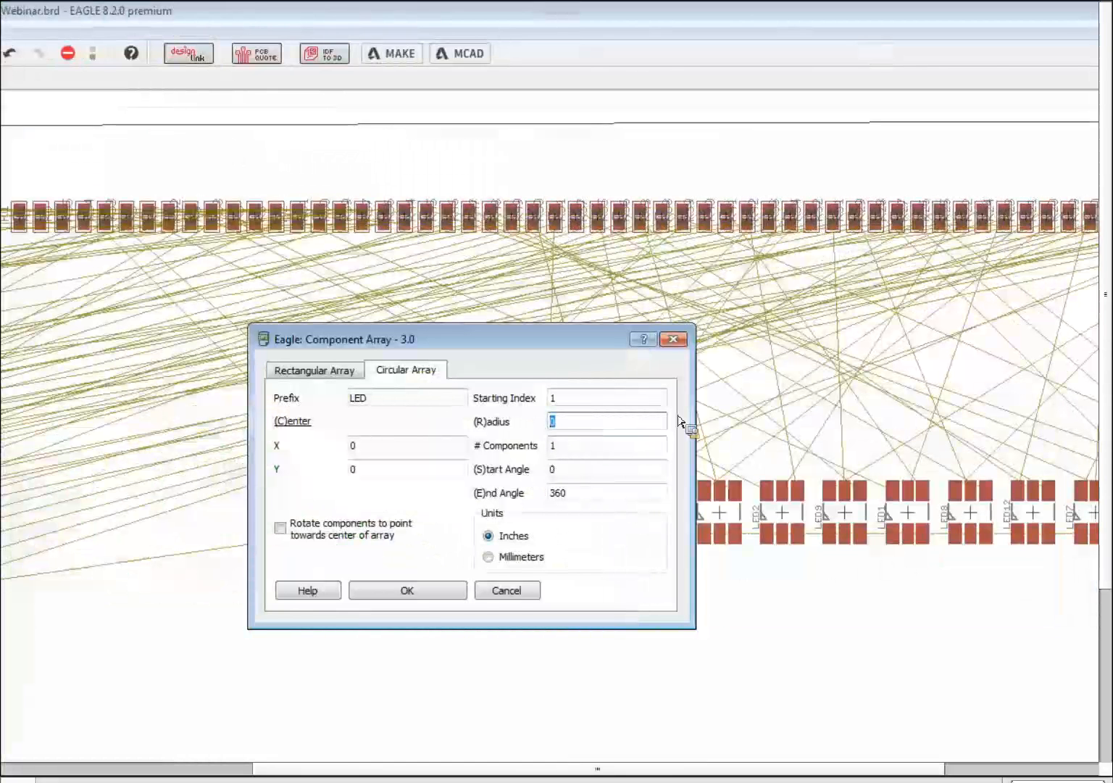
type("2")
left_click(664, 445)
double_click(665, 445)
type("16")
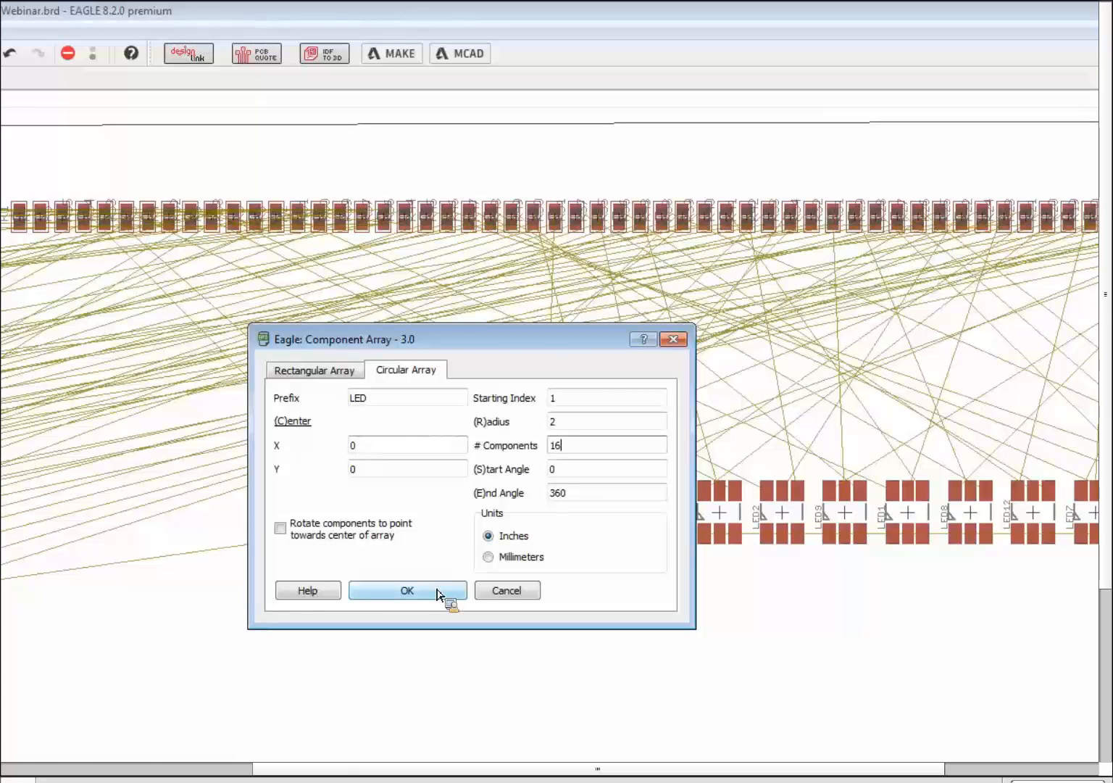
left_click(439, 593)
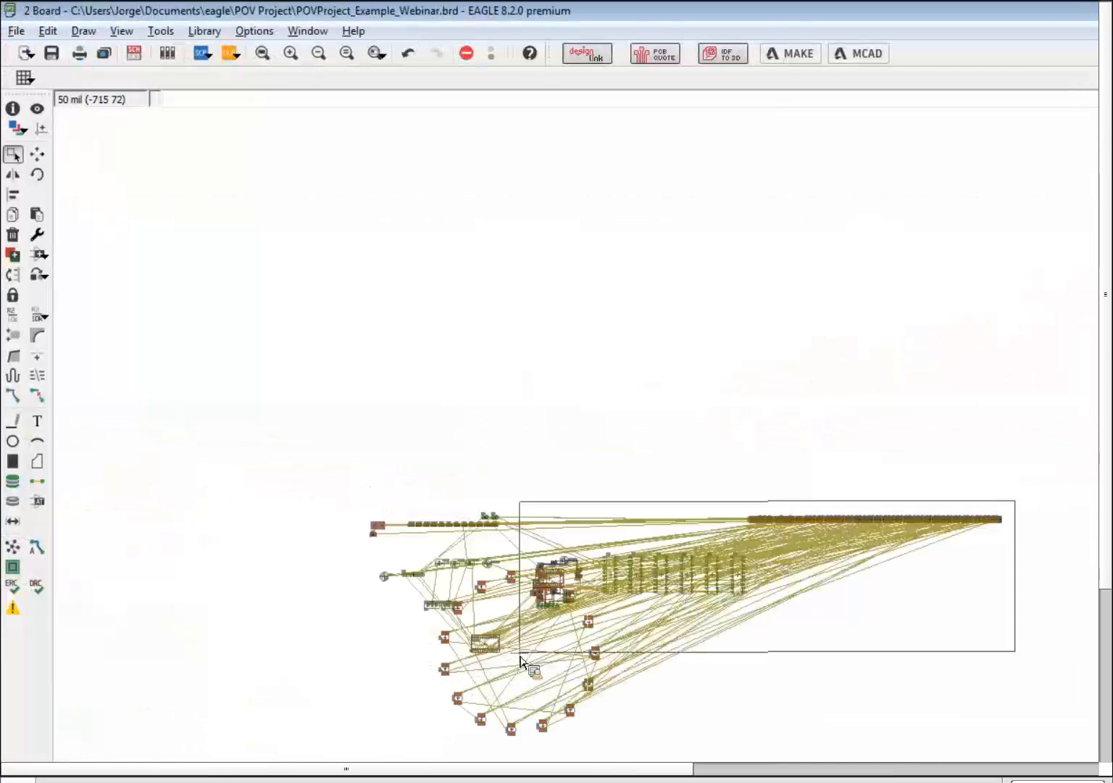
- Undo the circular LED array moves with three Ctrl+Z presses, restoring the straight LED row
scroll(522, 661, "up", 6)
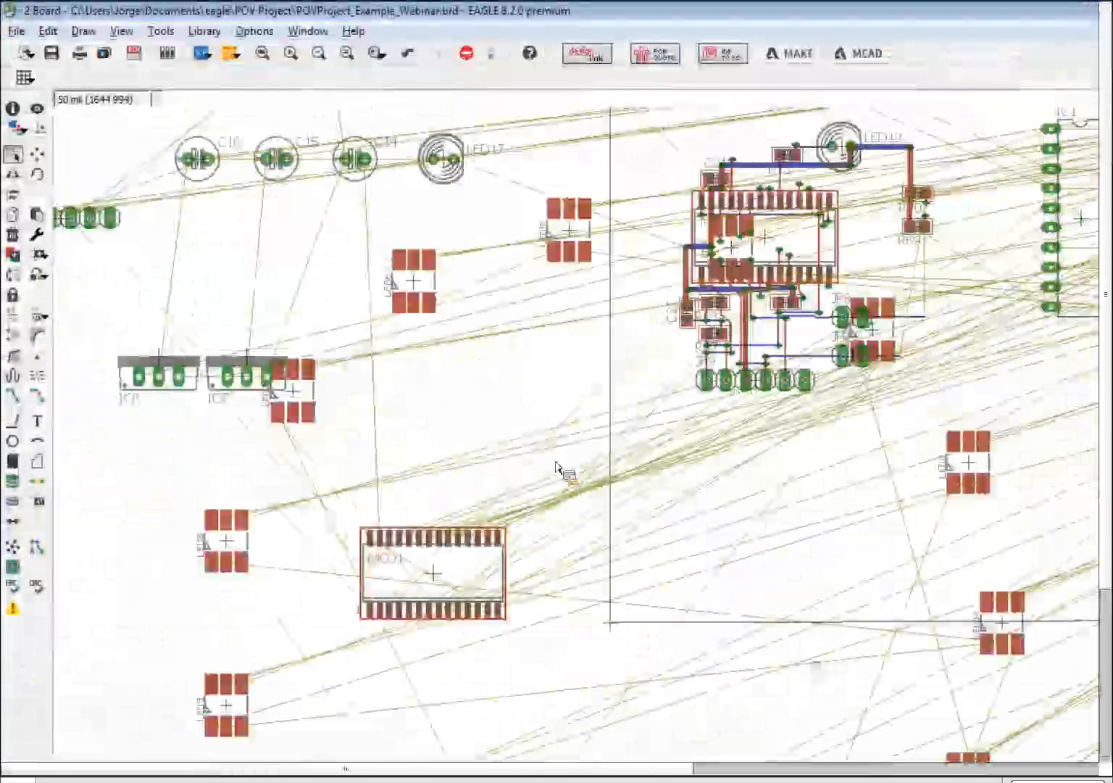
scroll(557, 464, "down", 4)
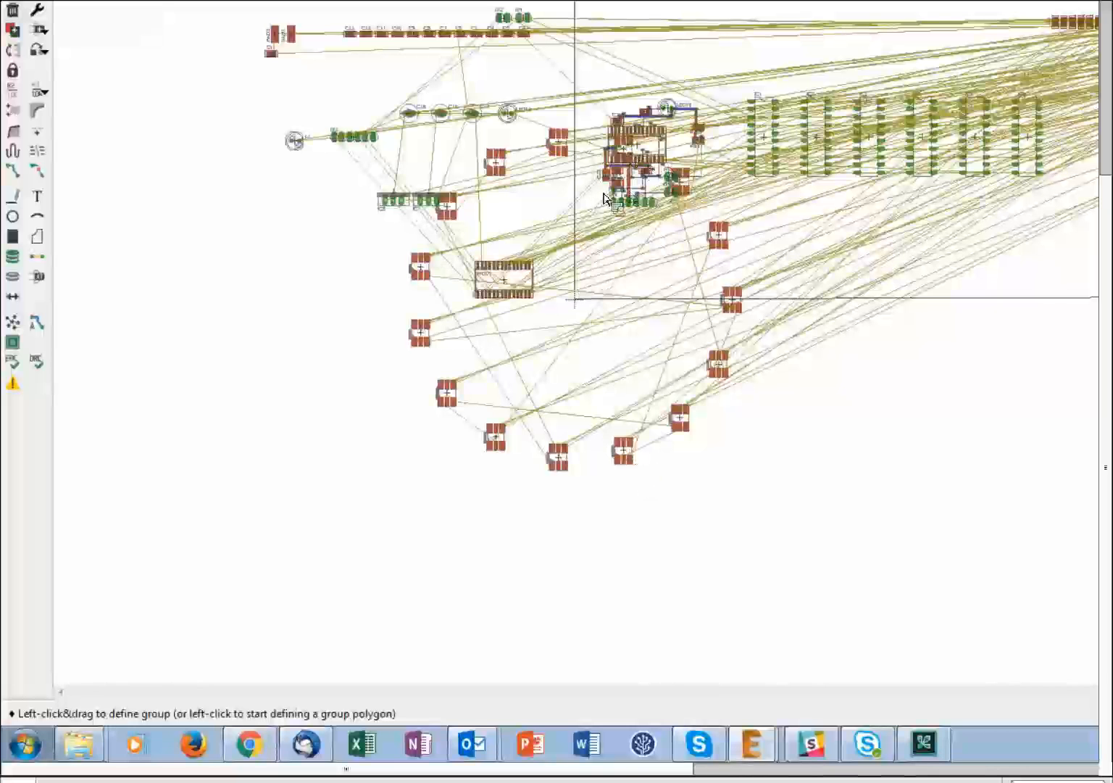
key("ctrl+z")
key("ctrl+z")
key("ctrl+z")
key("ctrl+z")
key("ctrl+z")
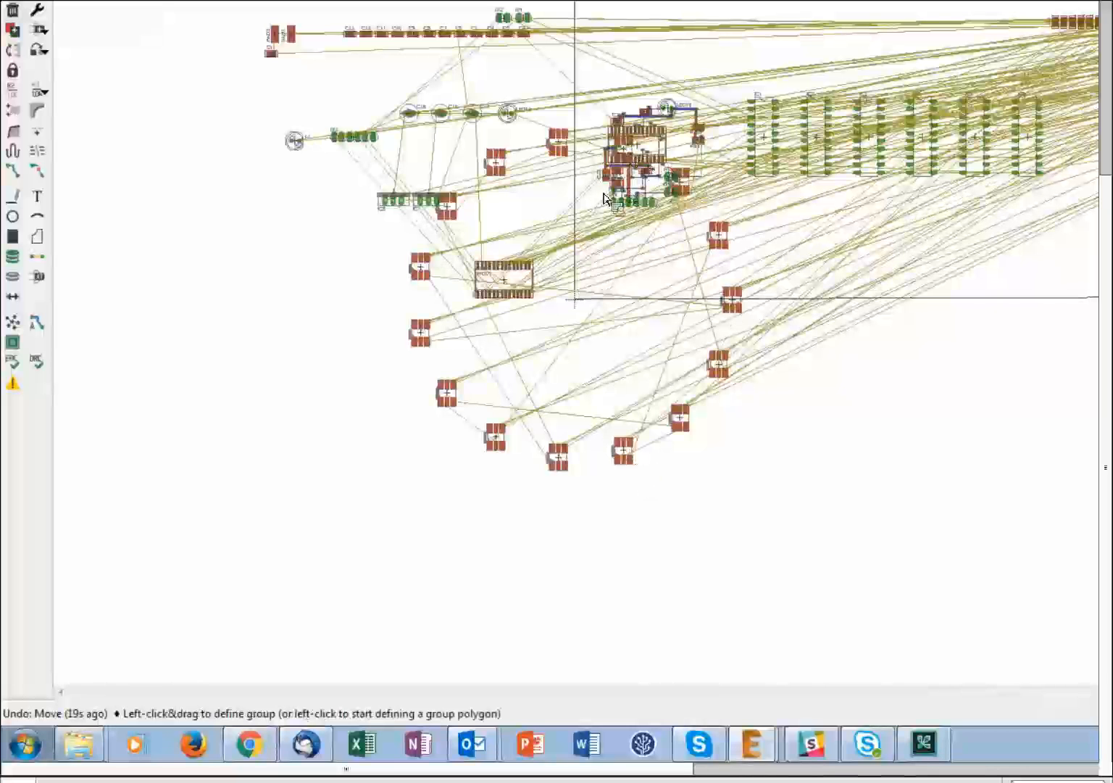
key("ctrl+z")
key("ctrl+z")
key("ctrl+z")
key("ctrl+z")
key("ctrl+z")
key("ctrl+z")
key("ctrl+z")
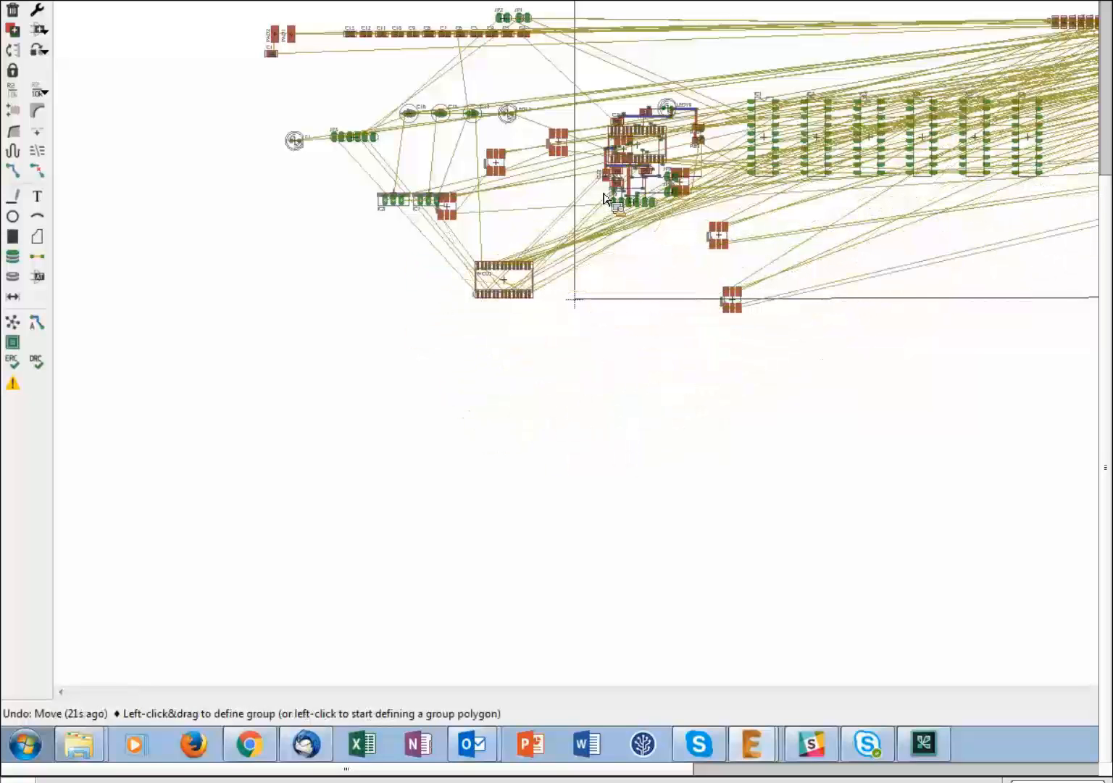
key("ctrl+z")
key("ctrl+z")
key("ctrl+z")
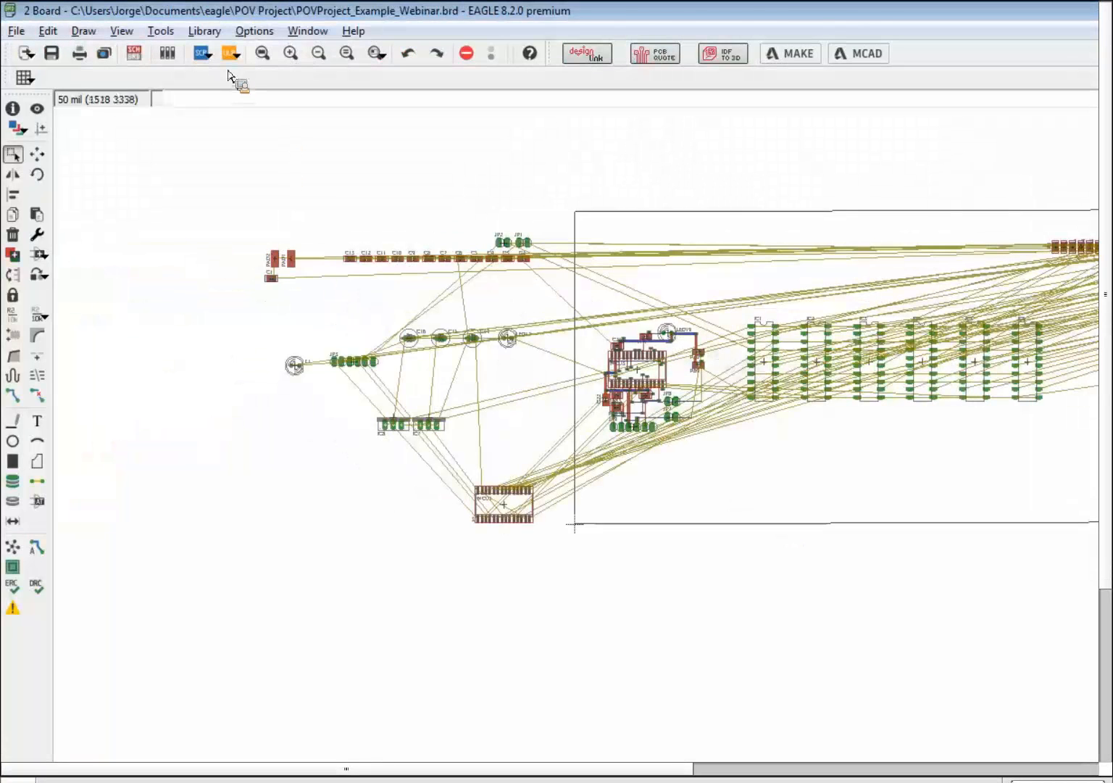
- Reopen the Circular Array settings and set prefix LED with 16 components
left_click(160, 30)
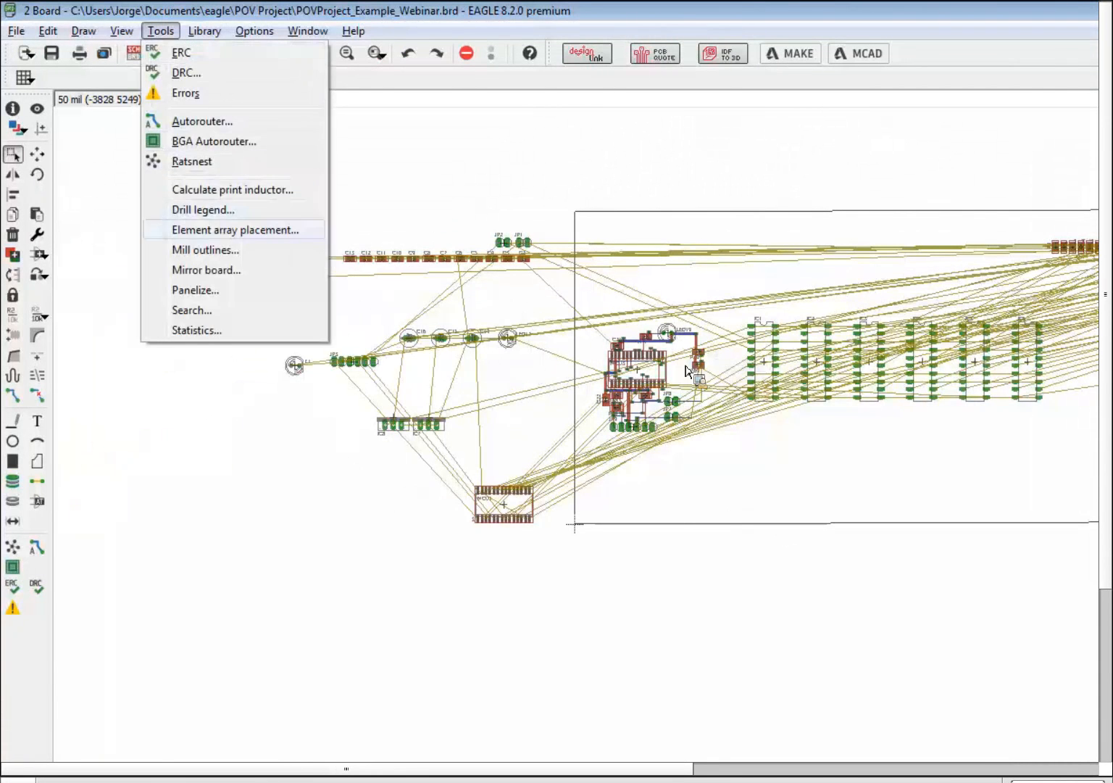
left_click(304, 230)
left_click(804, 373)
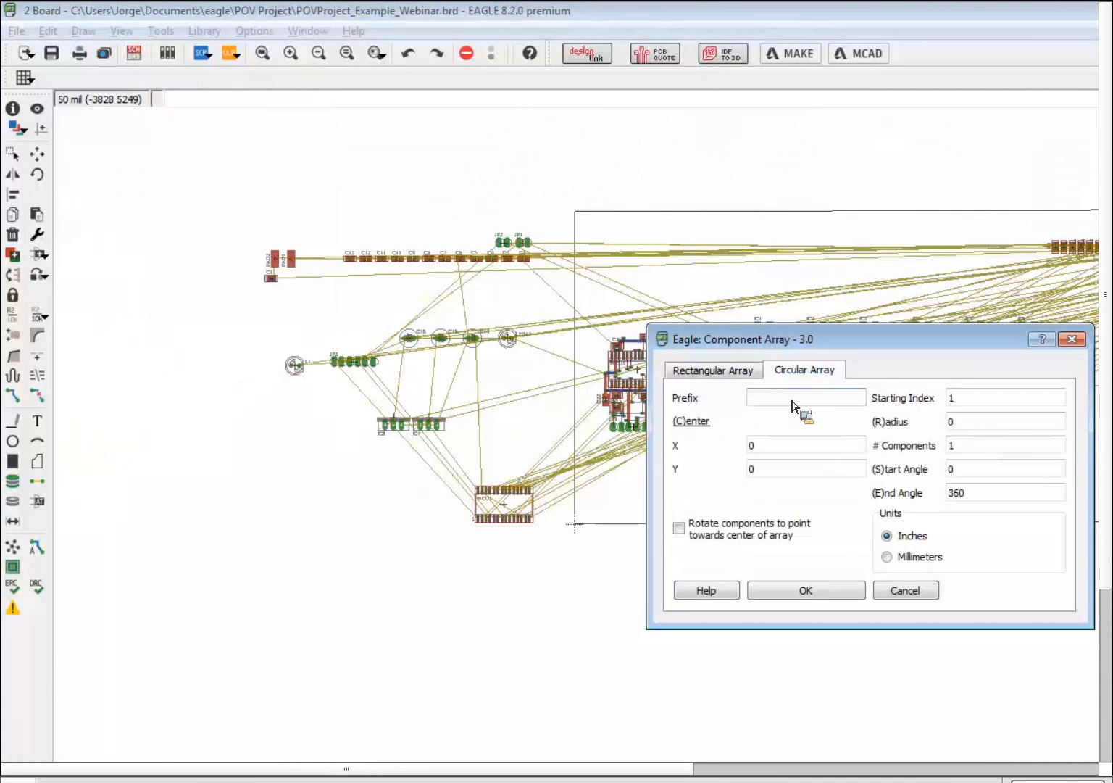
left_click(794, 406)
type("LED")
left_click(570, 447)
key("BackSpace")
type("16")
- Set radius 2 and centre X 9, enable Rotate towards center, and create the ring
left_click_drag(570, 419, 486, 412)
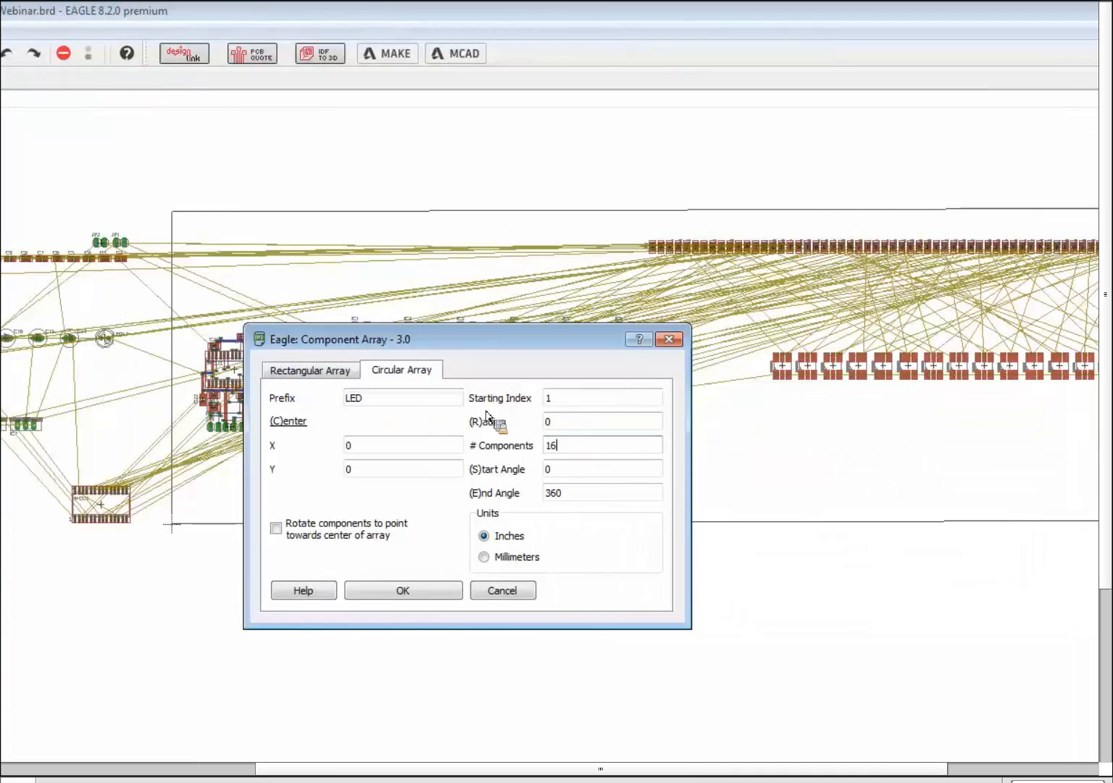
type("2")
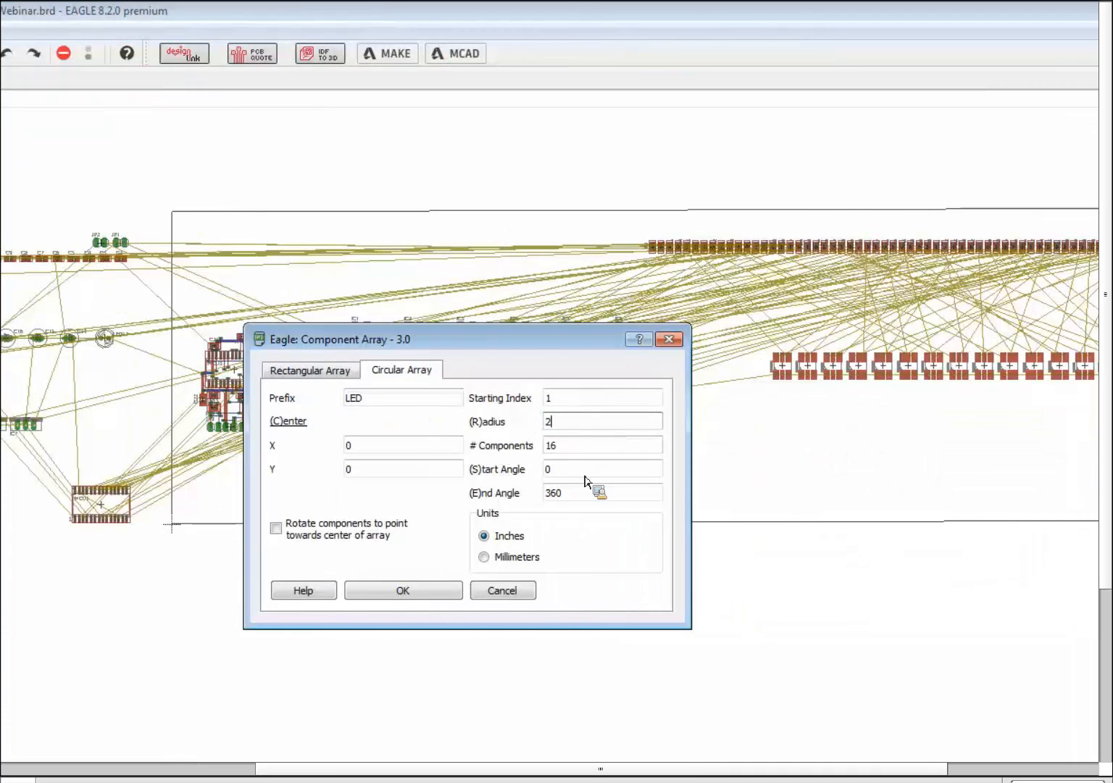
left_click_drag(351, 443, 302, 433)
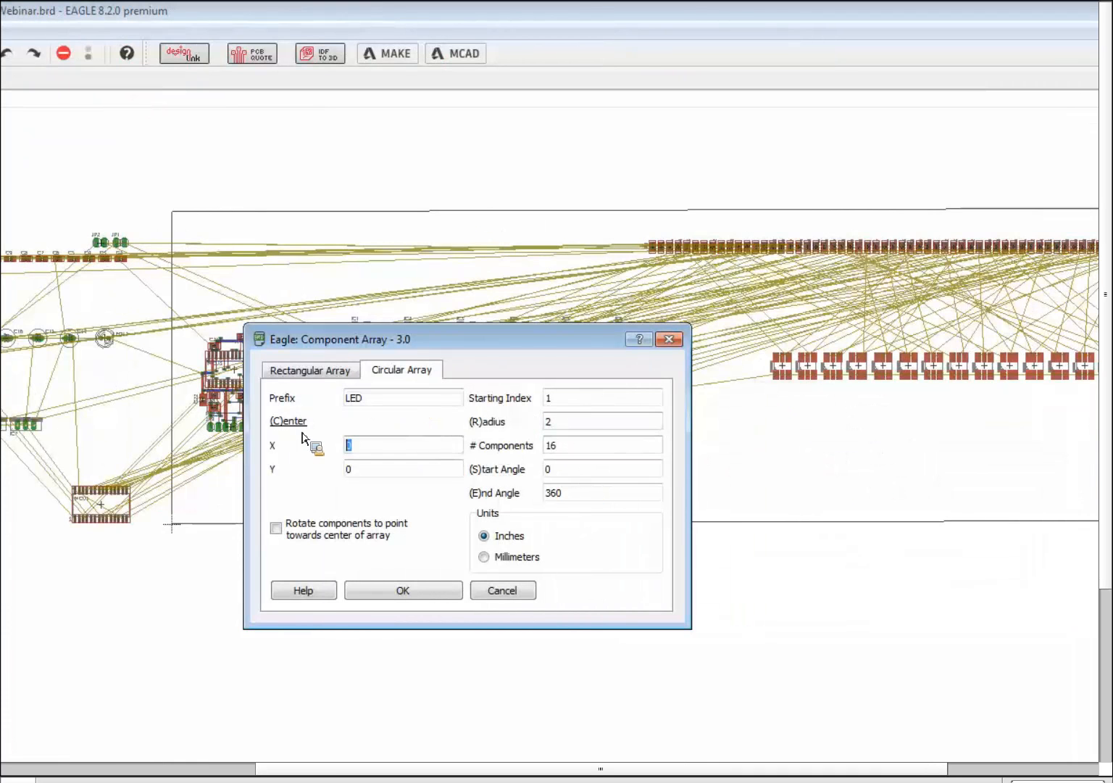
type("9")
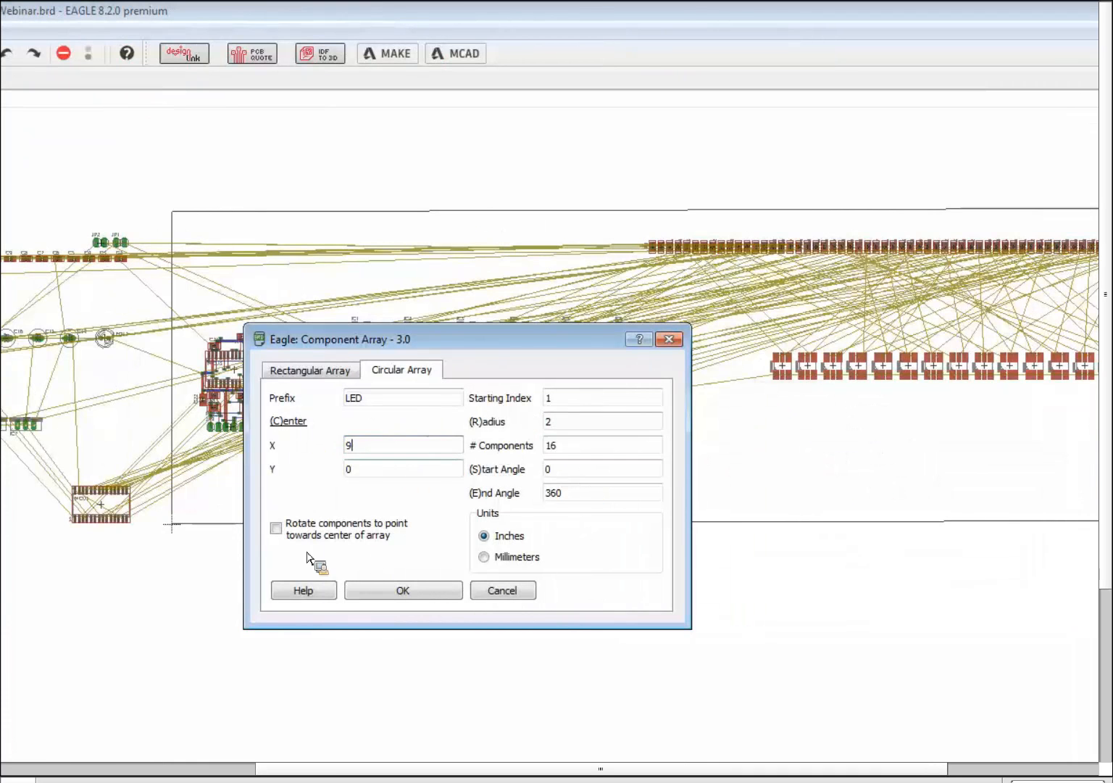
left_click(281, 534)
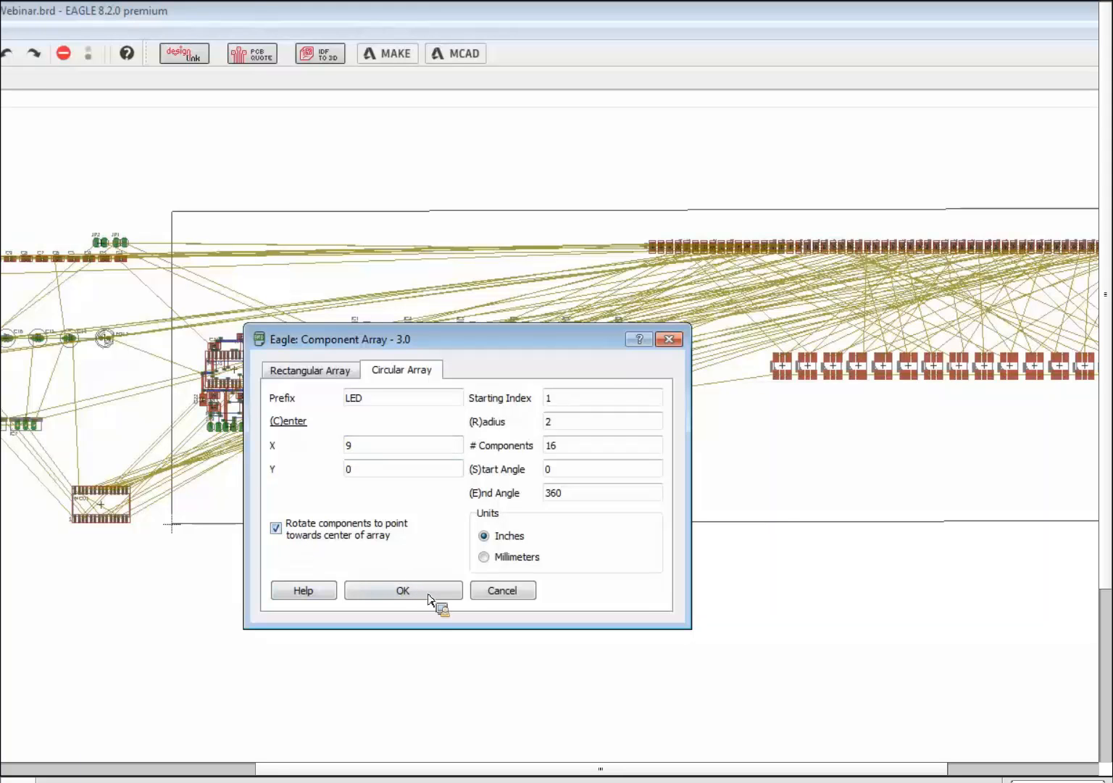
left_click(429, 593)
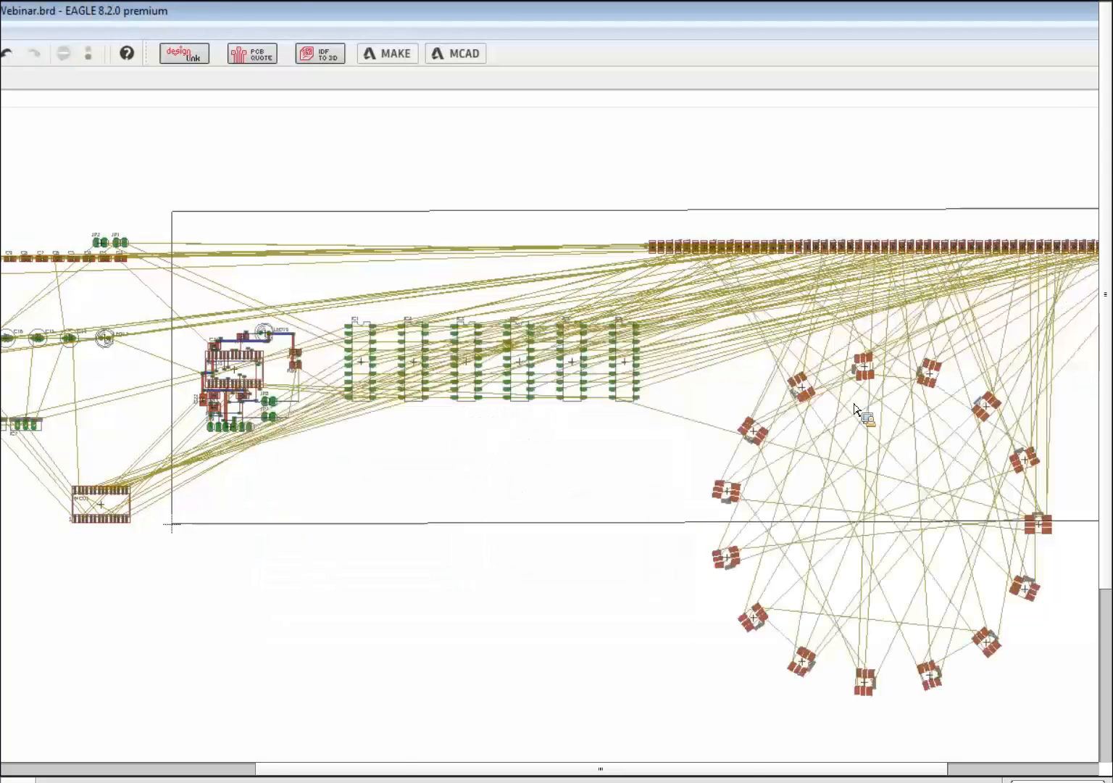
scroll(703, 378, "up", 2)
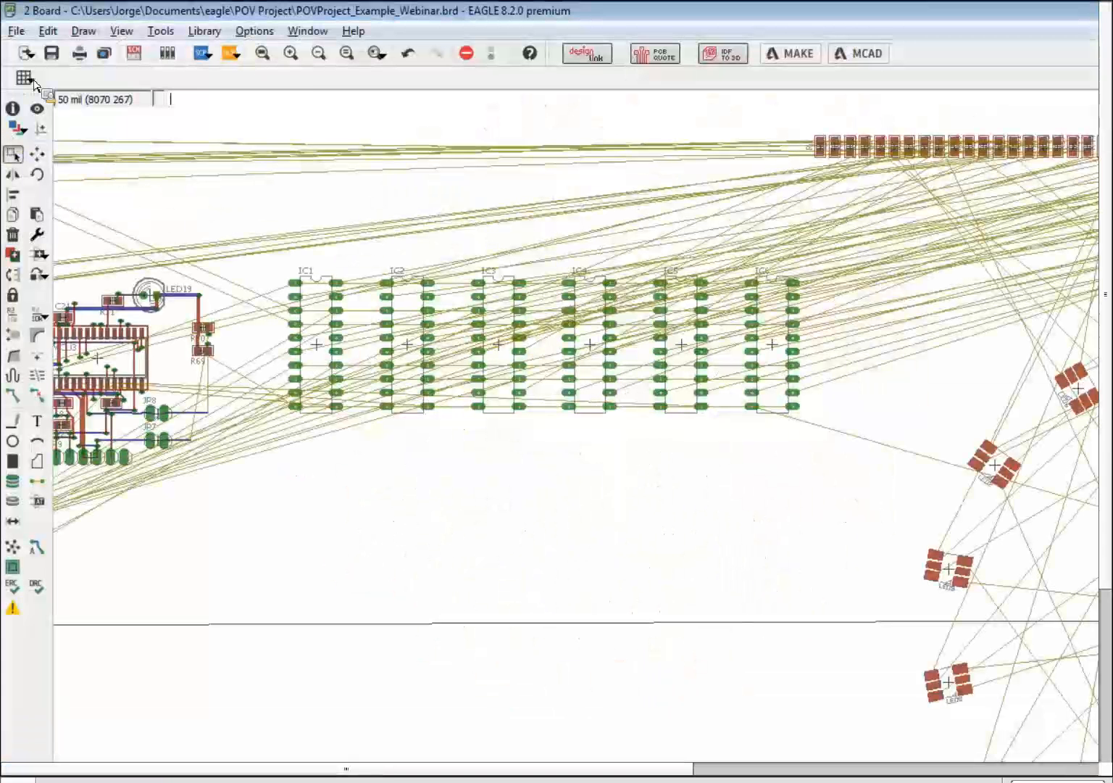
- Switch the grid display on with Dots style, then zoom around the LED ring
left_click(23, 78)
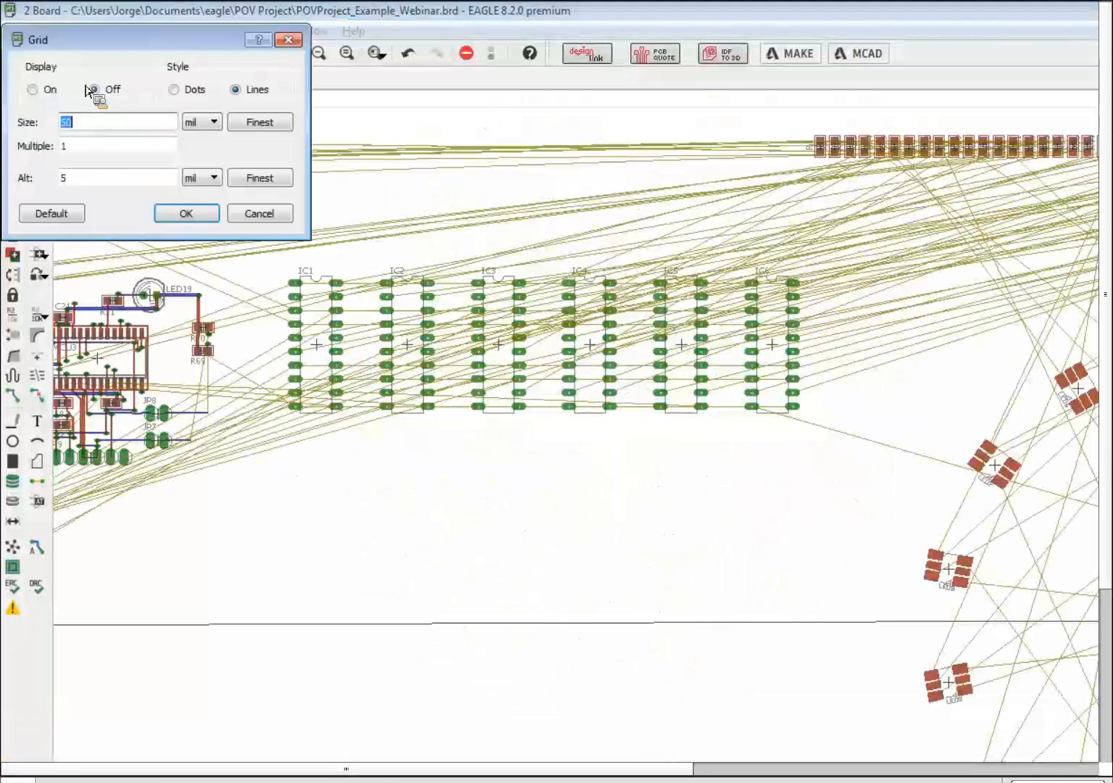
left_click(41, 89)
left_click(175, 90)
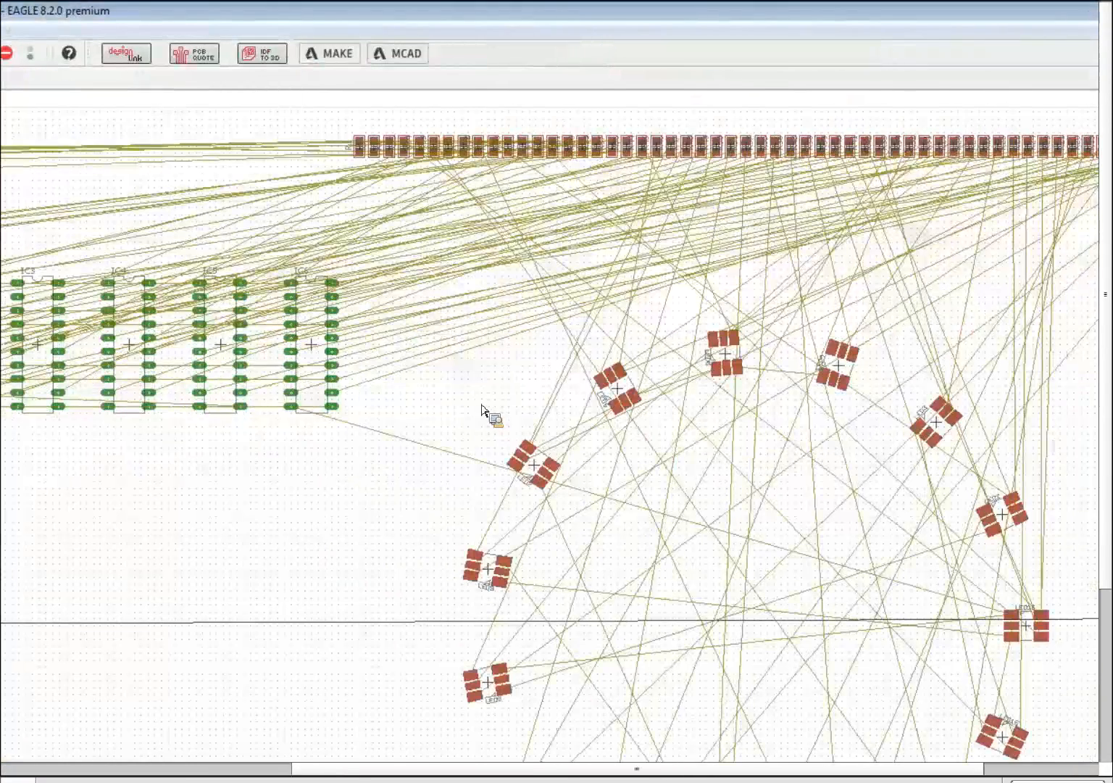
scroll(487, 412, "down", 1)
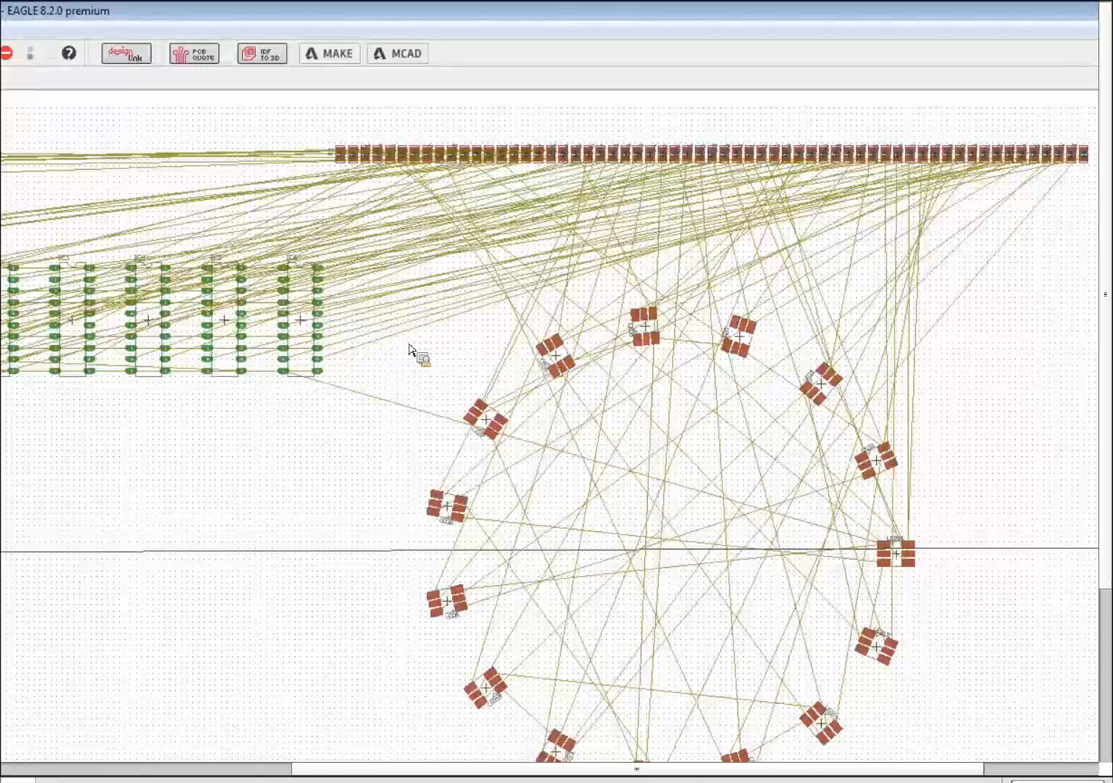
scroll(410, 349, "up", 2)
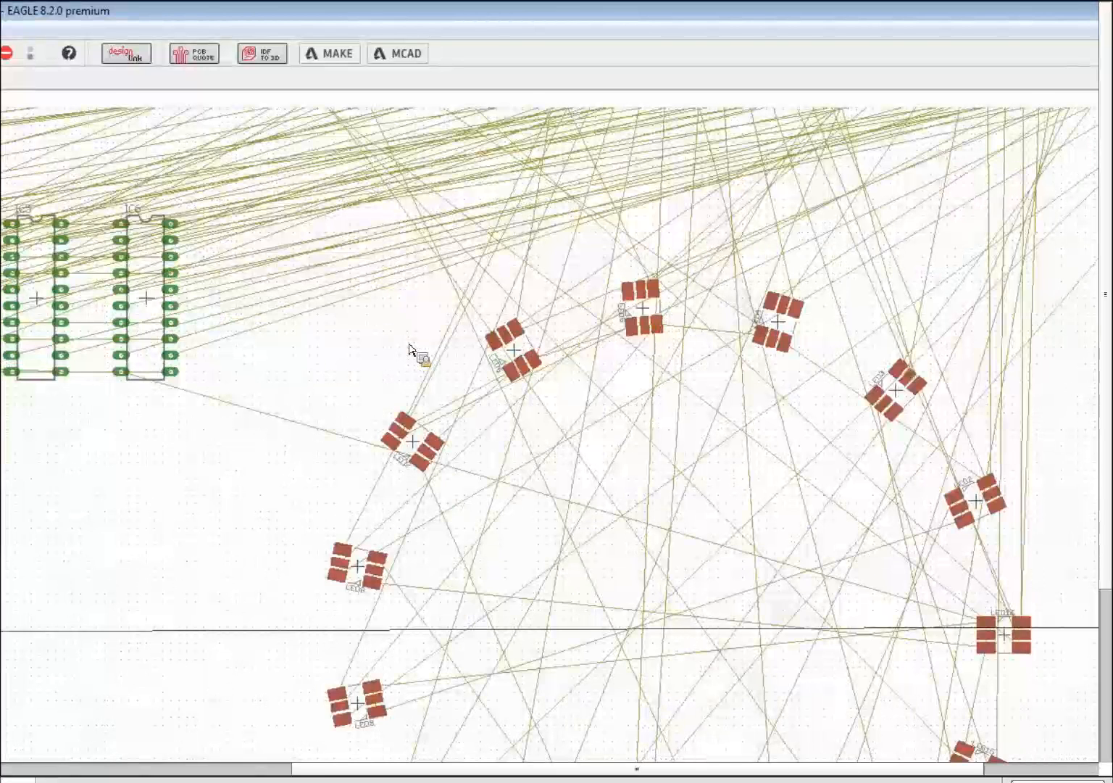
scroll(410, 349, "down", 3)
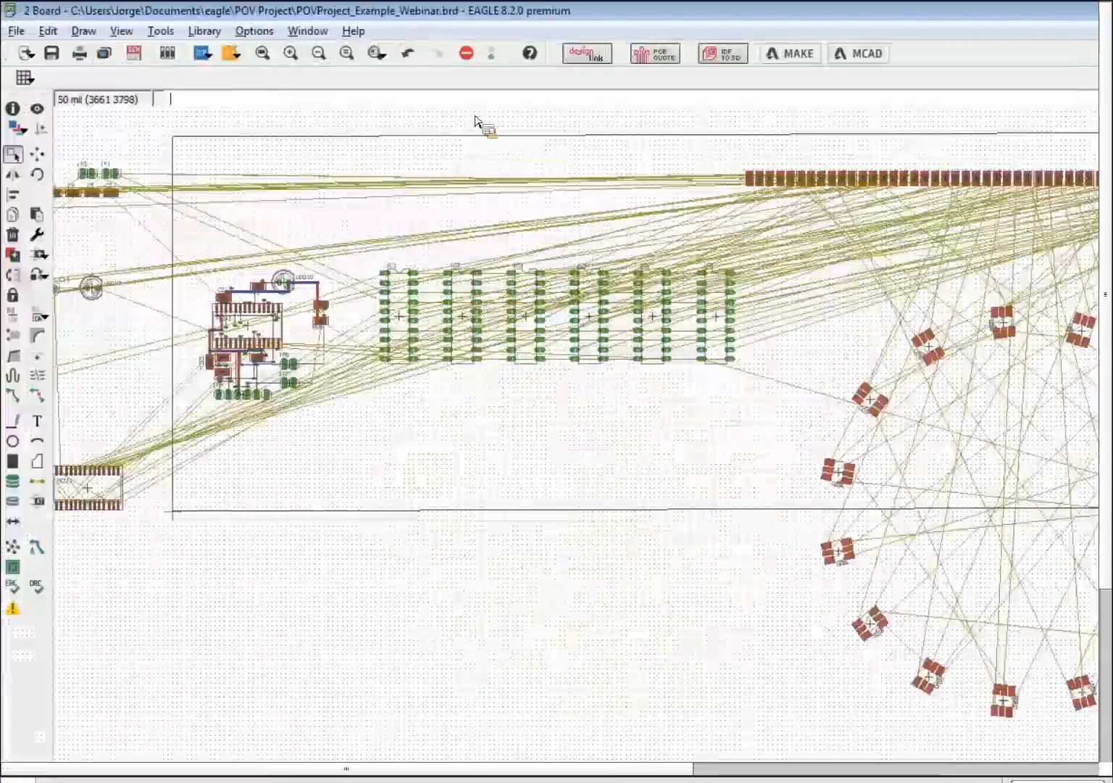
- Set the Layout and Schematic cursors to Large in User interface options
left_click(256, 31)
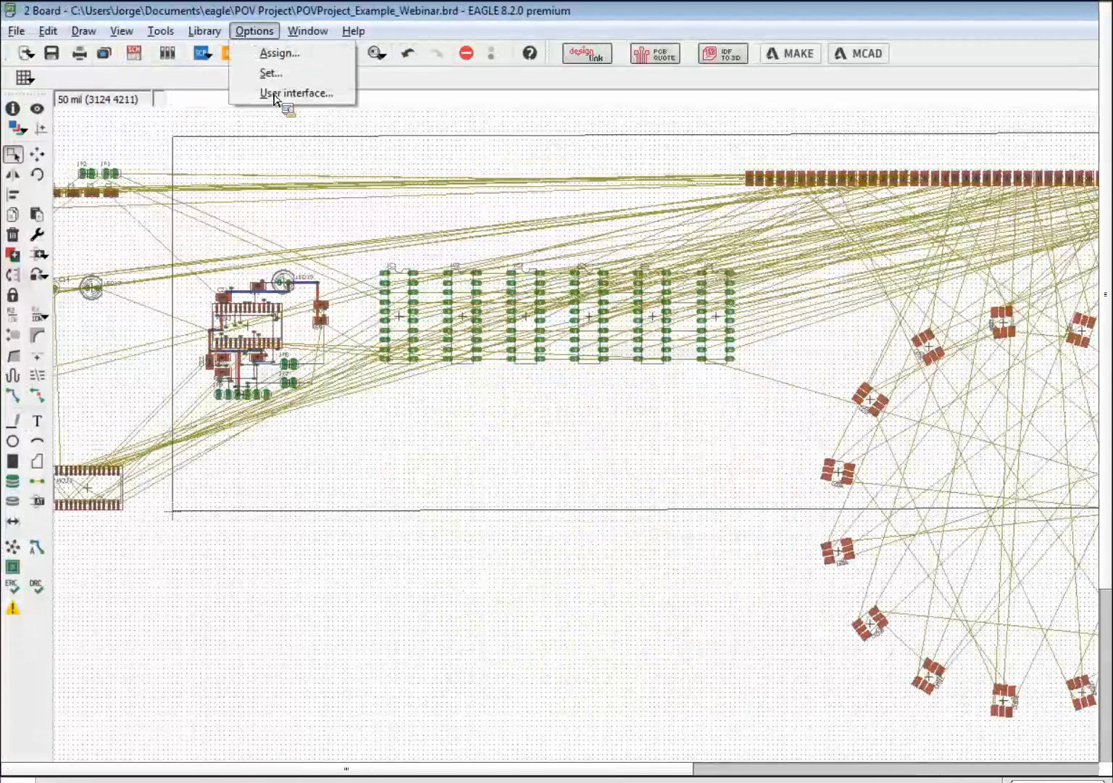
left_click(297, 93)
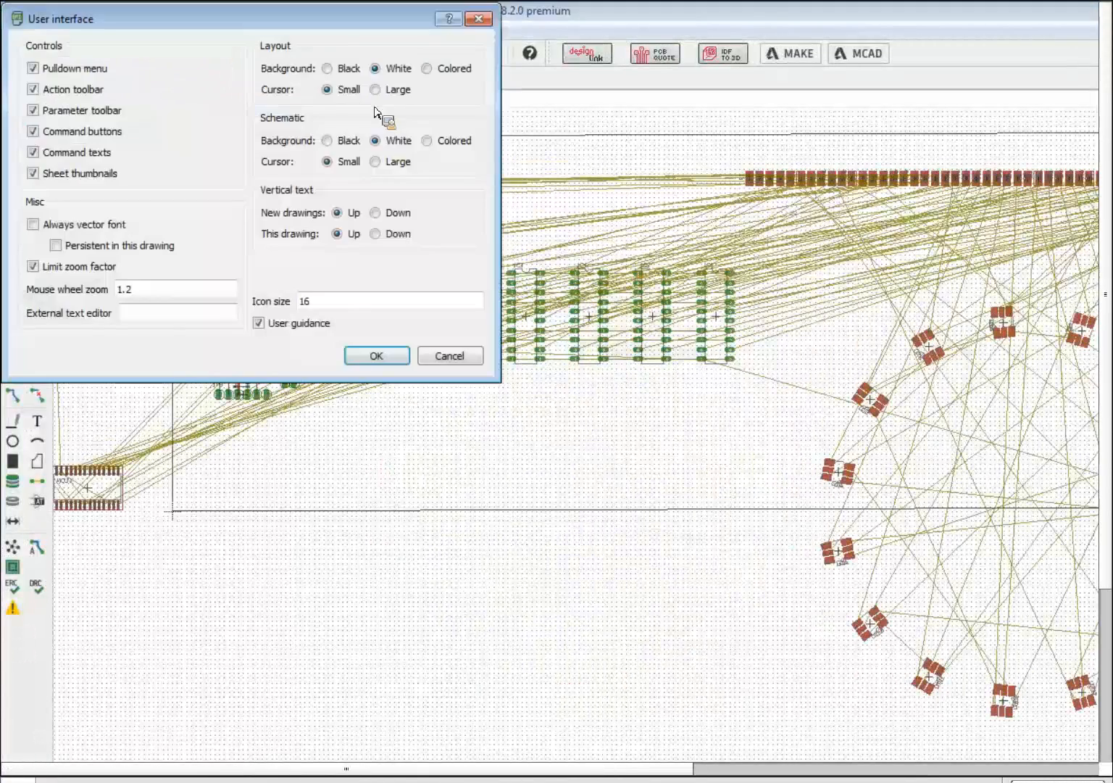
left_click(376, 91)
left_click(377, 166)
left_click(397, 353)
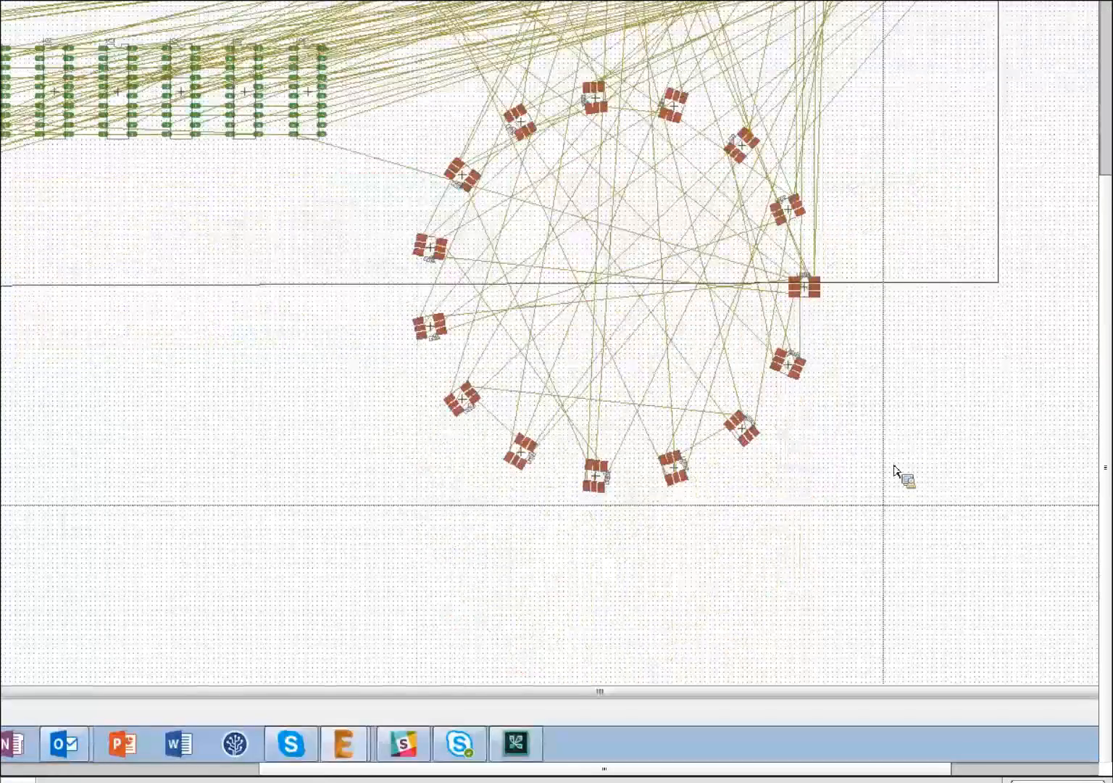
- Group-select the entire 16-LED ring and pick the Align tool
left_click_drag(896, 507, 380, 61)
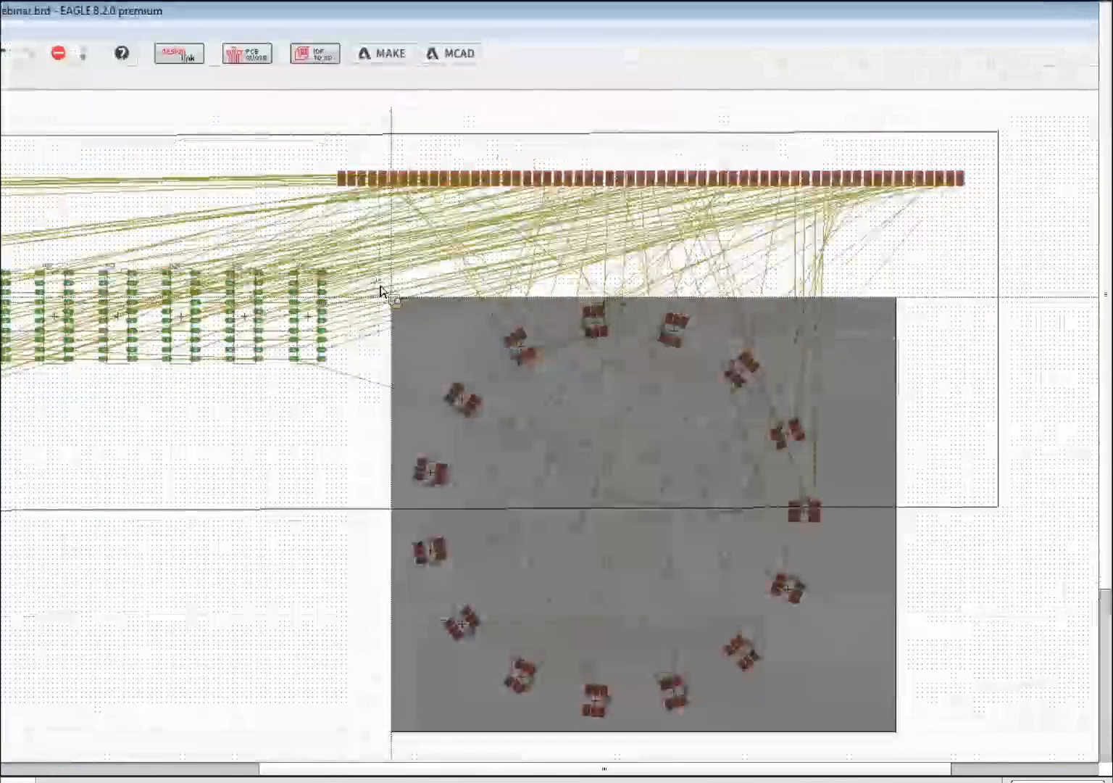
left_click_drag(380, 290, 377, 286)
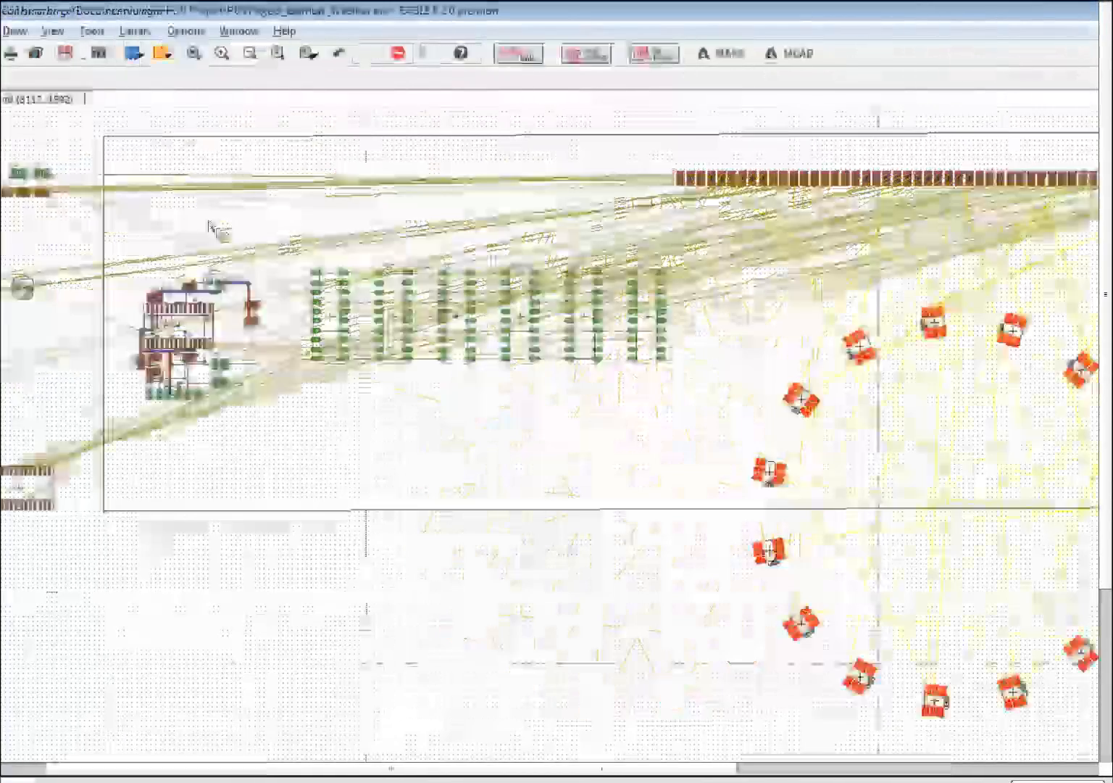
left_click(16, 195)
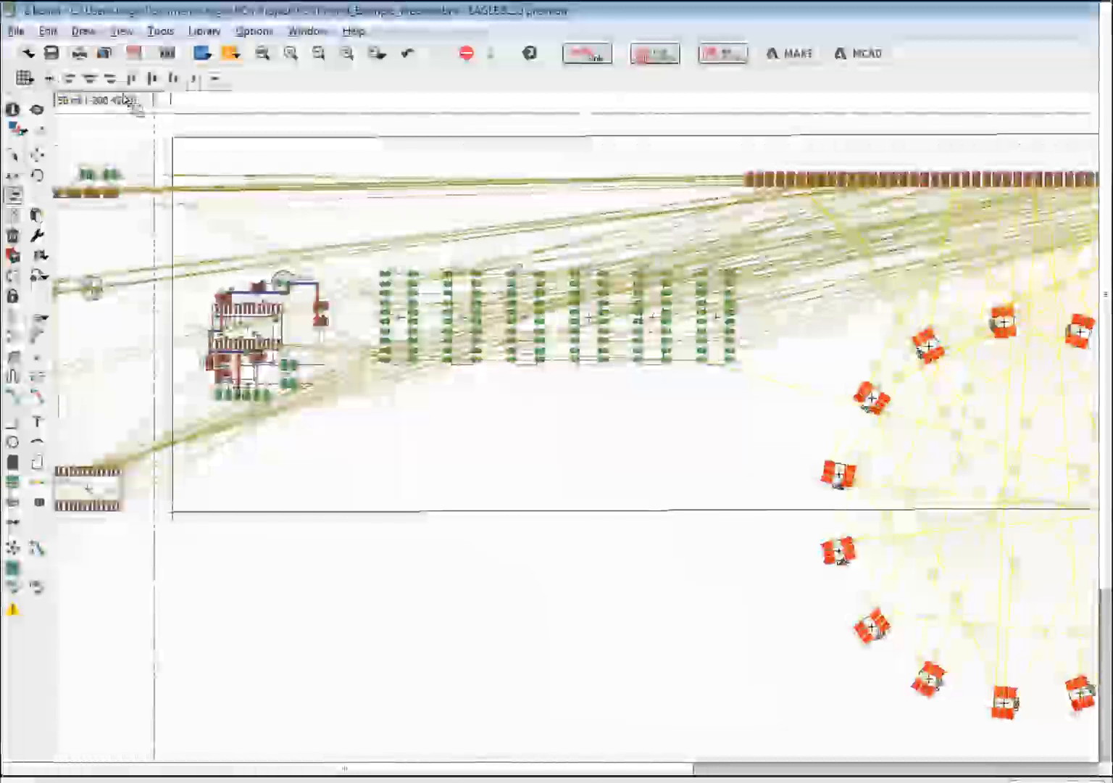
scroll(555, 433, "up", 3)
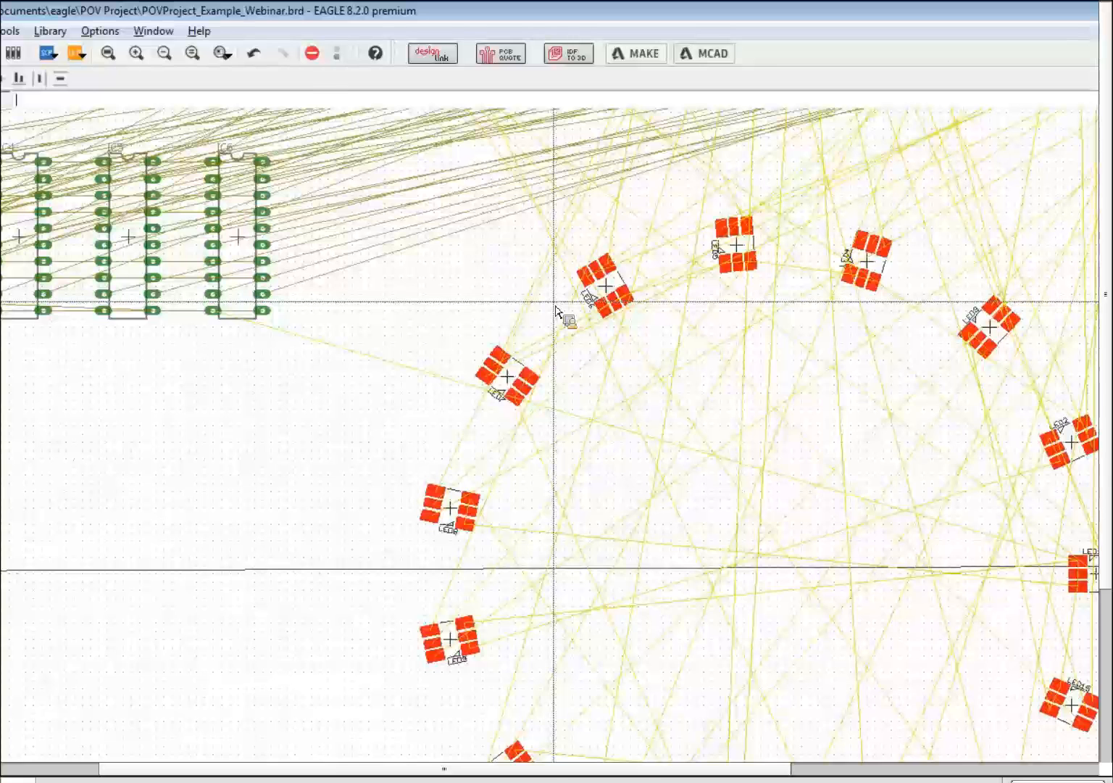
scroll(557, 310, "down", 4)
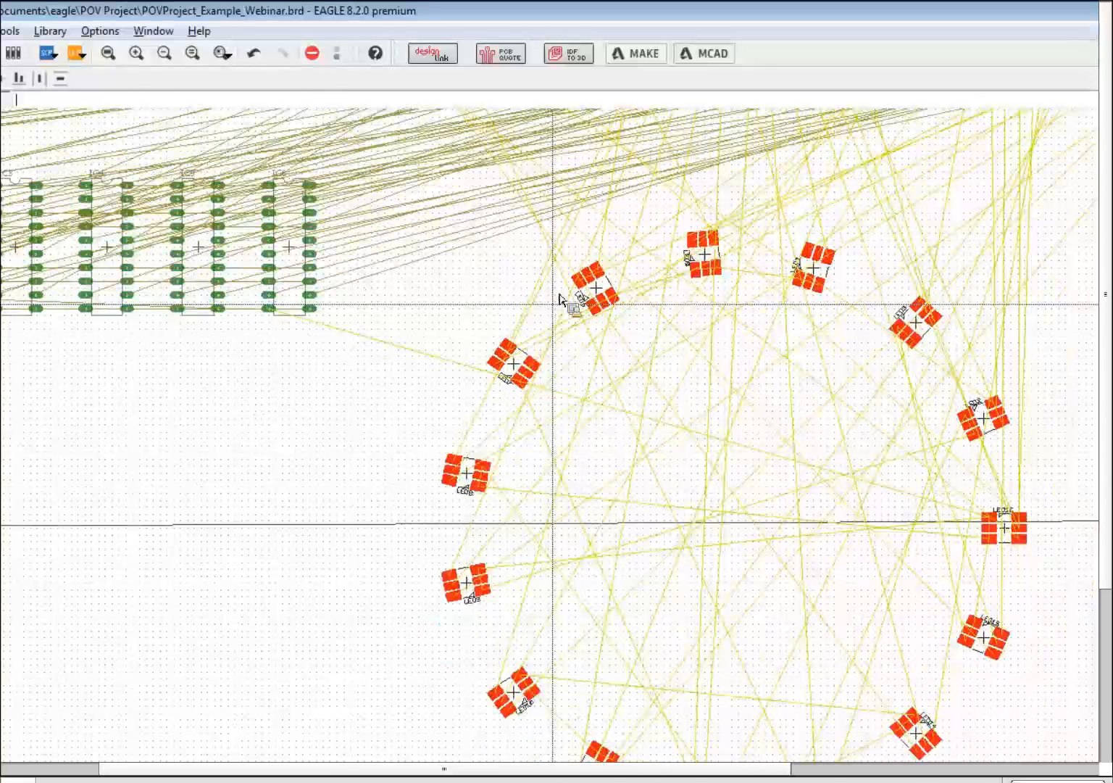